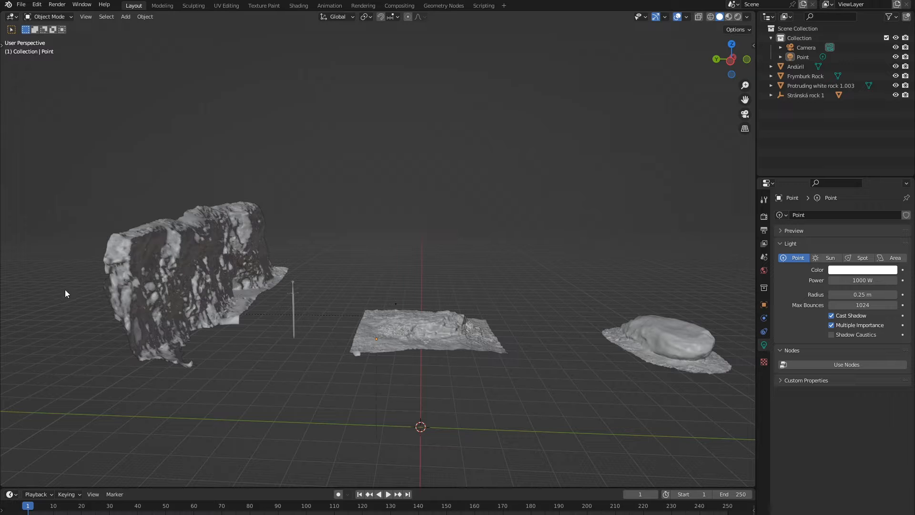
pyautogui.moveTo(484, 354); pyautogui.dragTo(541, 215, button='middle')
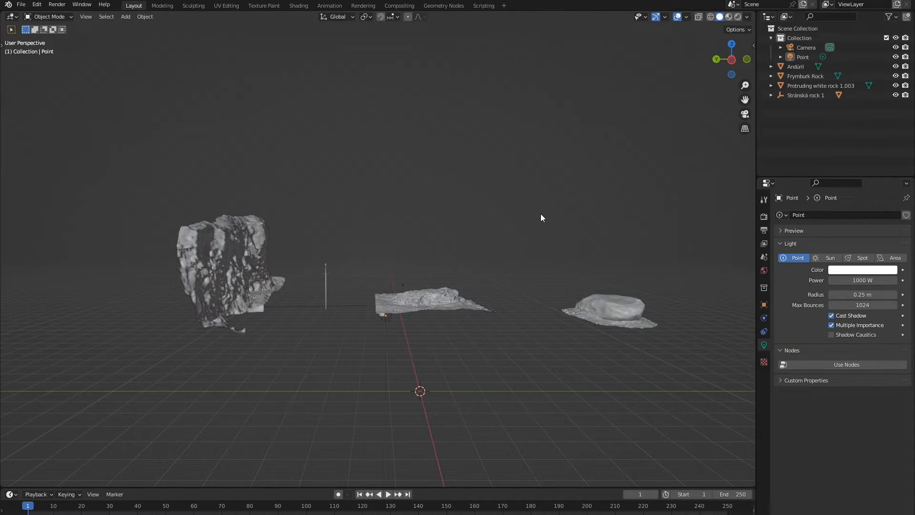
pyautogui.moveTo(461, 236); pyautogui.dragTo(441, 266, button='middle')
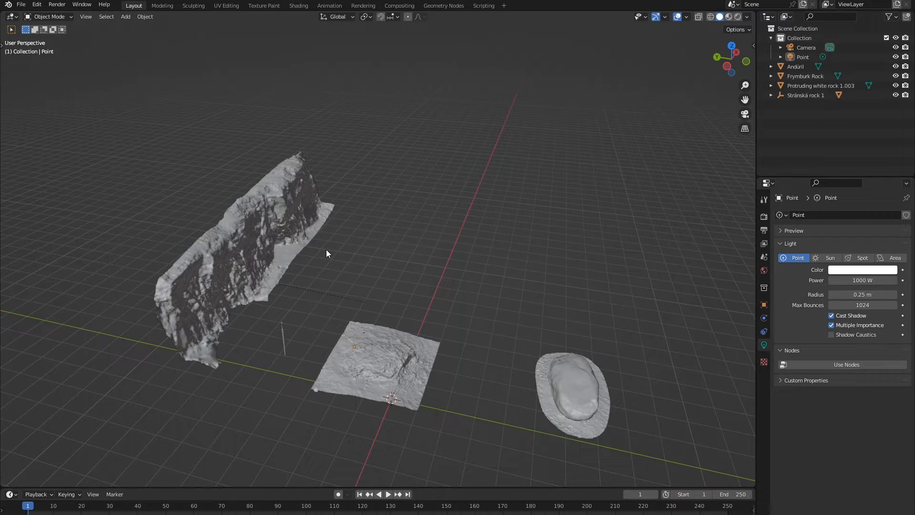
pyautogui.moveTo(326, 250); pyautogui.dragTo(319, 308, button='middle')
pyautogui.moveTo(100, 298); pyautogui.dragTo(510, 301, button='middle')
pyautogui.moveTo(501, 373); pyautogui.dragTo(389, 365, button='middle')
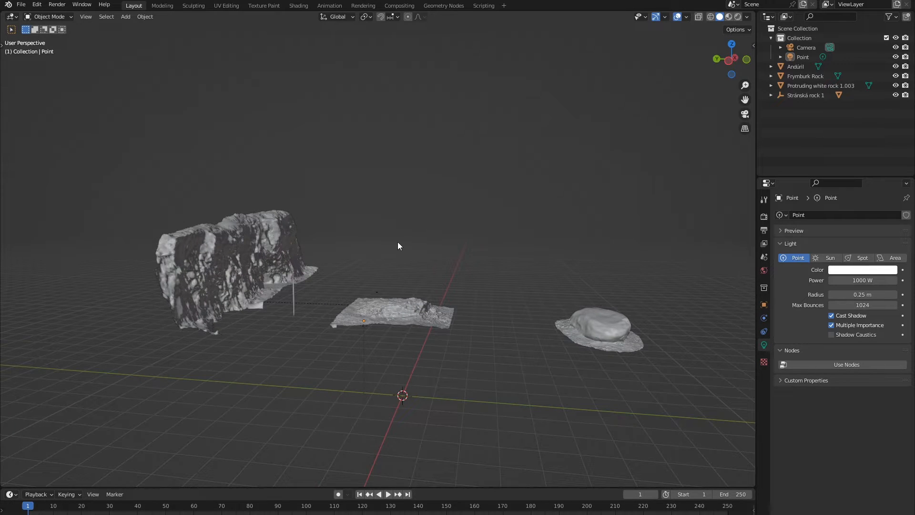
pyautogui.moveTo(261, 147); pyautogui.dragTo(294, 227, button='middle')
# Step: Move the Andúril sword along the negative X axis, well clear of the cliff and the rocks
pyautogui.click(304, 305)
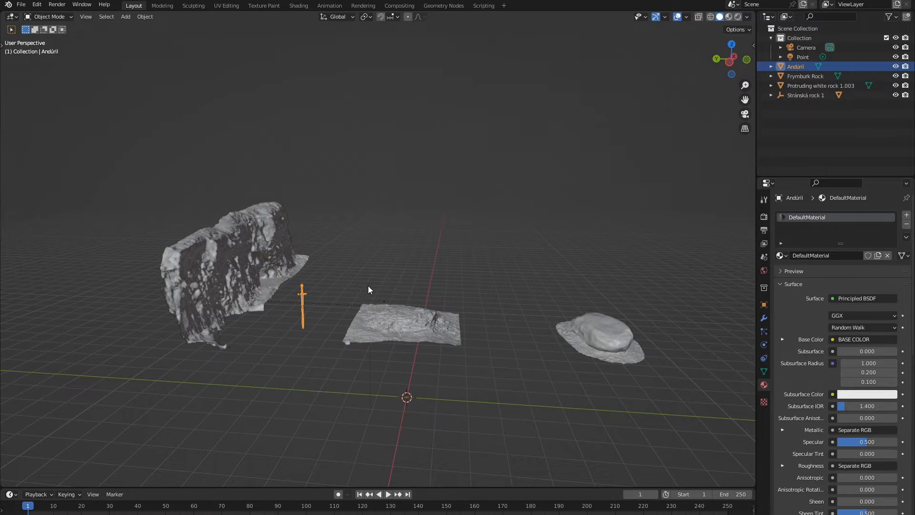
pyautogui.scroll(6, 369, 286)
pyautogui.moveTo(332, 318); pyautogui.dragTo(334, 298, button='middle')
pyautogui.scroll(-6, 343, 308)
pyautogui.scroll(-1, 306, 317)
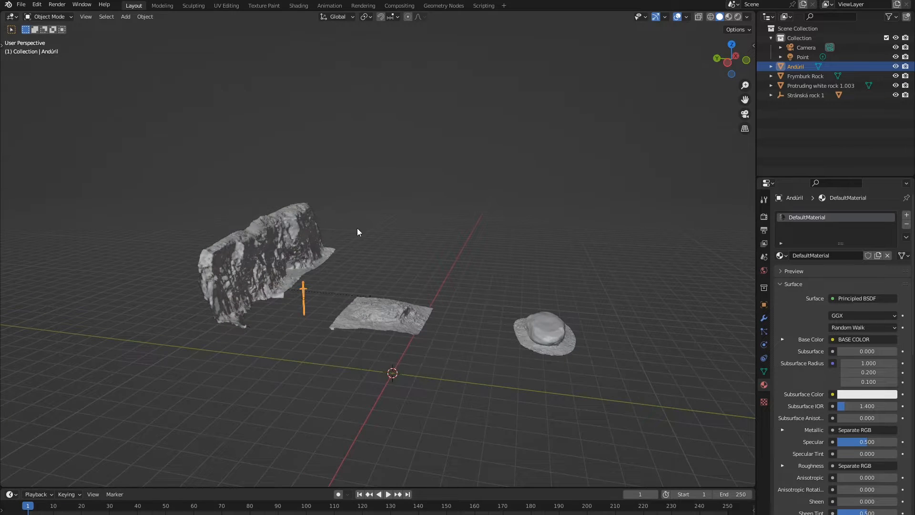
pyautogui.moveTo(359, 232); pyautogui.dragTo(337, 235, button='middle')
pyautogui.press('g')
pyautogui.press('x')
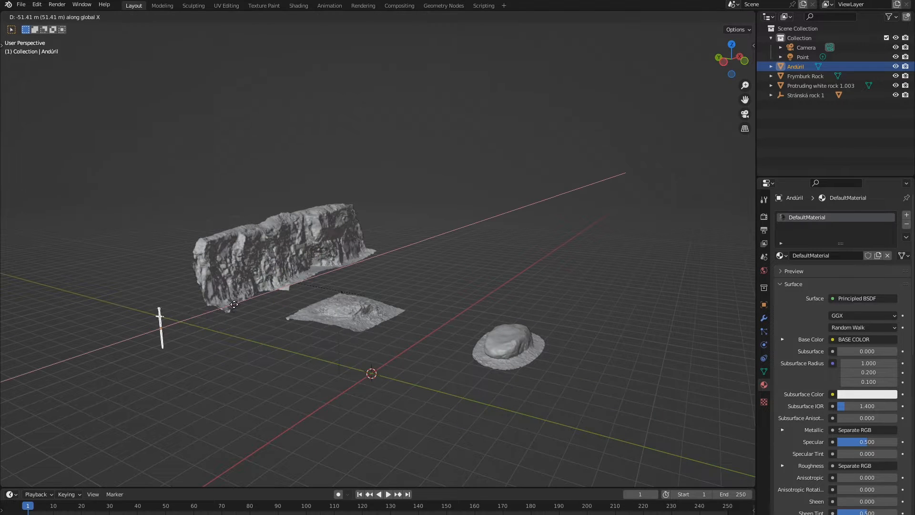
pyautogui.click(234, 304)
pyautogui.press('g')
pyautogui.press('x')
pyautogui.click(298, 315)
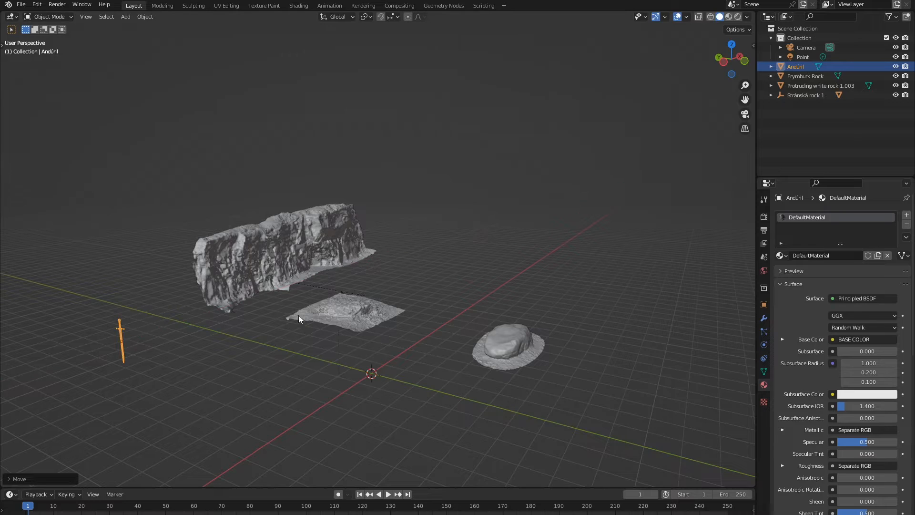
# Step: Add a cube at the world origin and raise it along the Z axis above the rocks
pyautogui.scroll(5, 333, 315)
pyautogui.moveTo(390, 315); pyautogui.dragTo(416, 333, button='middle')
pyautogui.scroll(-3, 416, 334)
pyautogui.hotkey('shift', 'a')
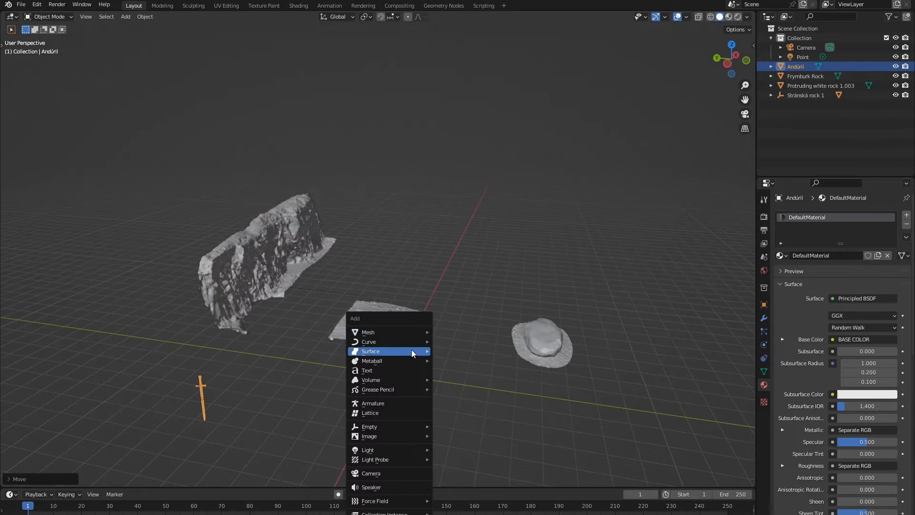
pyautogui.moveTo(414, 334)
pyautogui.click(462, 341)
pyautogui.press('g')
pyautogui.press('z')
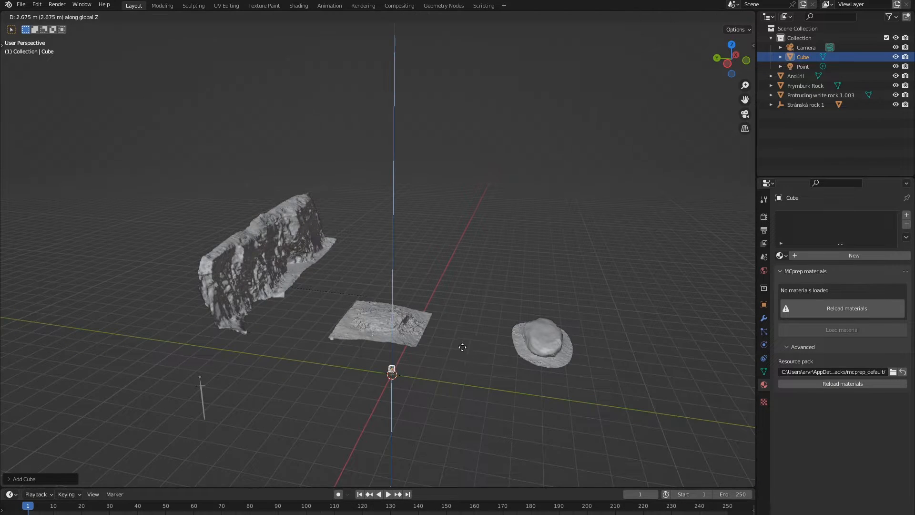
pyautogui.click(433, 282)
# Step: Scale the cube up about 47 times and flatten it along Z into a thin square slab
pyautogui.press('s')
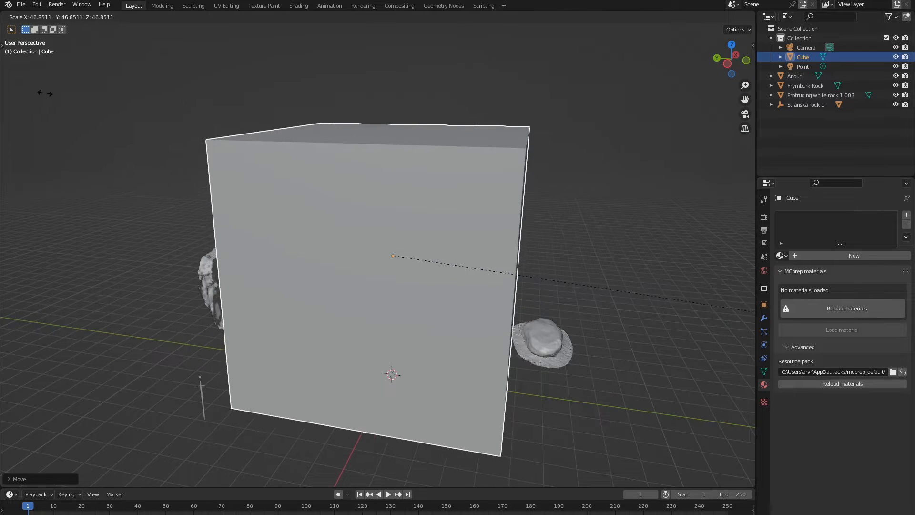
pyautogui.click(72, 97)
pyautogui.press('s')
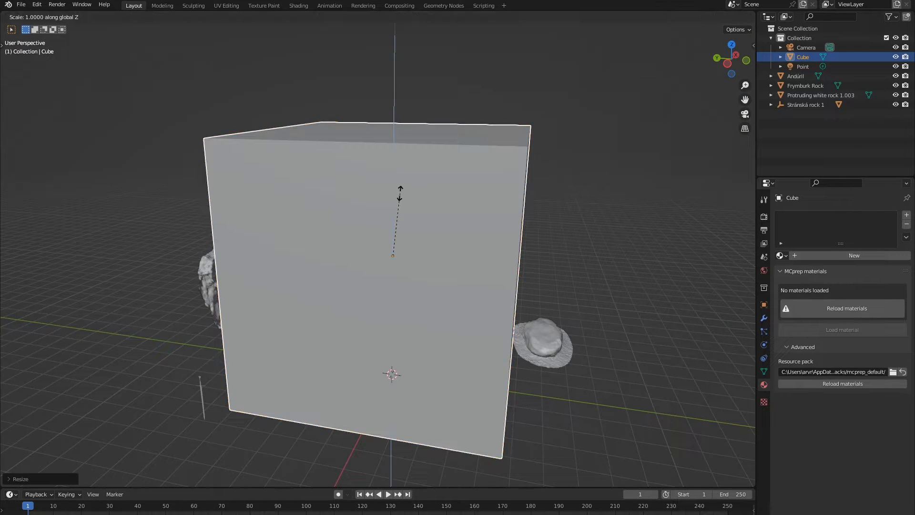
pyautogui.press('z')
pyautogui.click(394, 252)
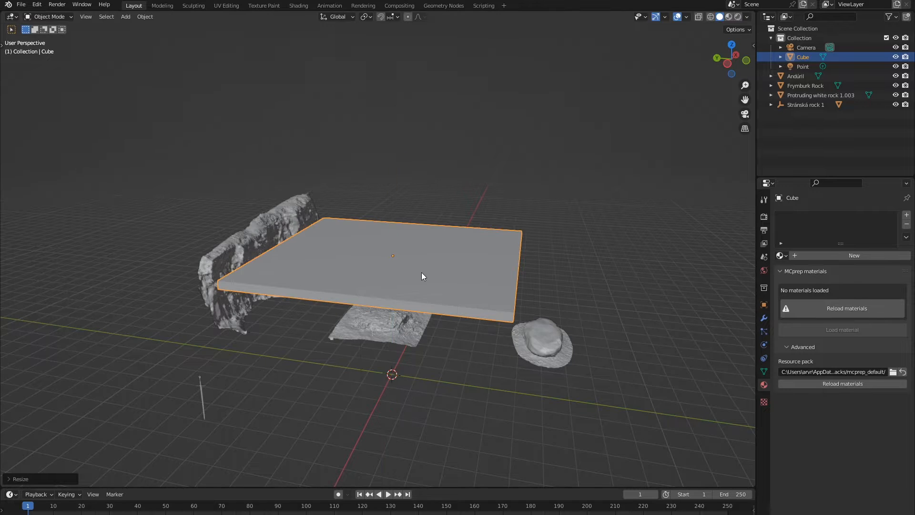
# Step: Lower the slab along Z to the level of the rocks and enlarge it to reach the cliff and boulder
pyautogui.press('g')
pyautogui.press('z')
pyautogui.click(416, 335)
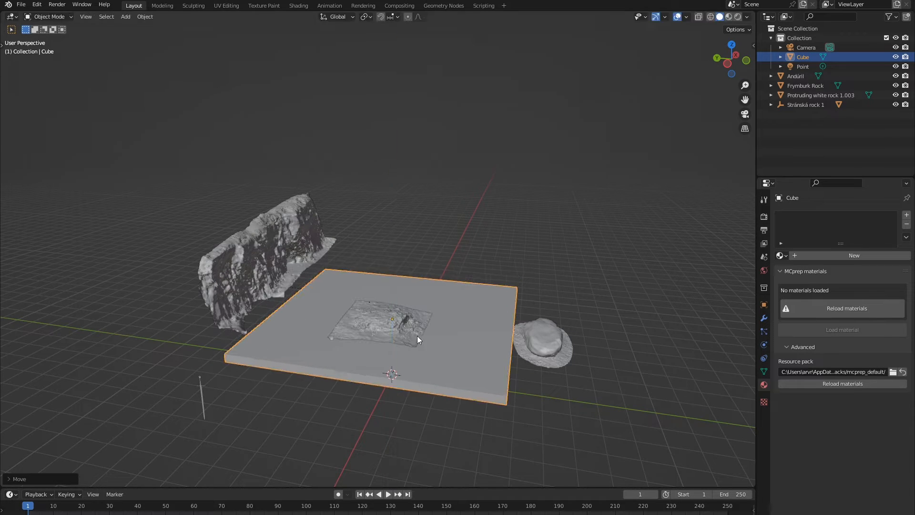
pyautogui.press('s')
pyautogui.click(533, 389)
# Step: Select the Stránská rock cliff, switch the viewport to Material Preview shading, and inspect its textured face and base
pyautogui.scroll(3, 579, 384)
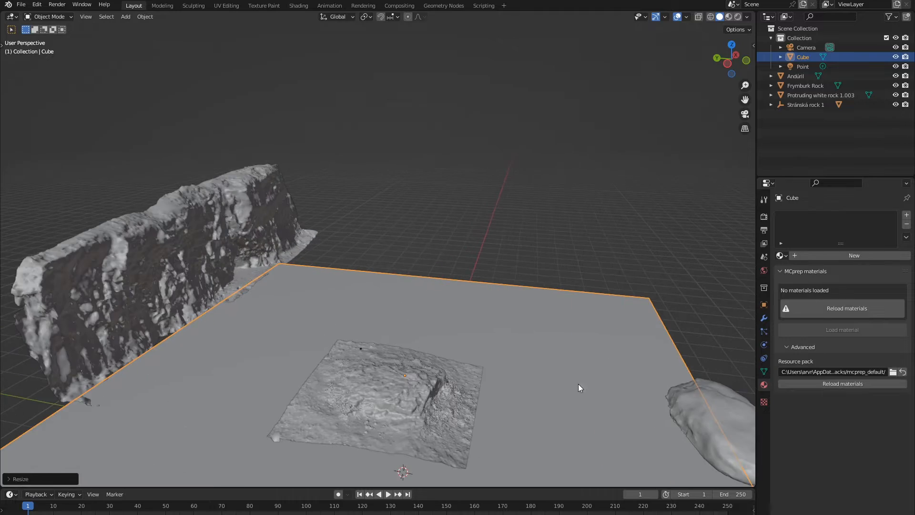
pyautogui.click(218, 235)
pyautogui.moveTo(299, 290); pyautogui.dragTo(311, 228, button='middle')
pyautogui.scroll(-3, 328, 313)
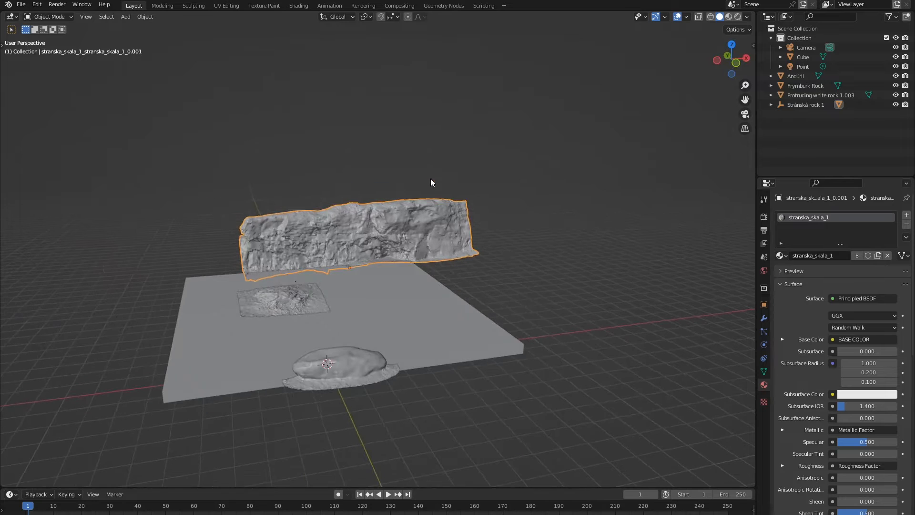
pyautogui.scroll(3, 422, 170)
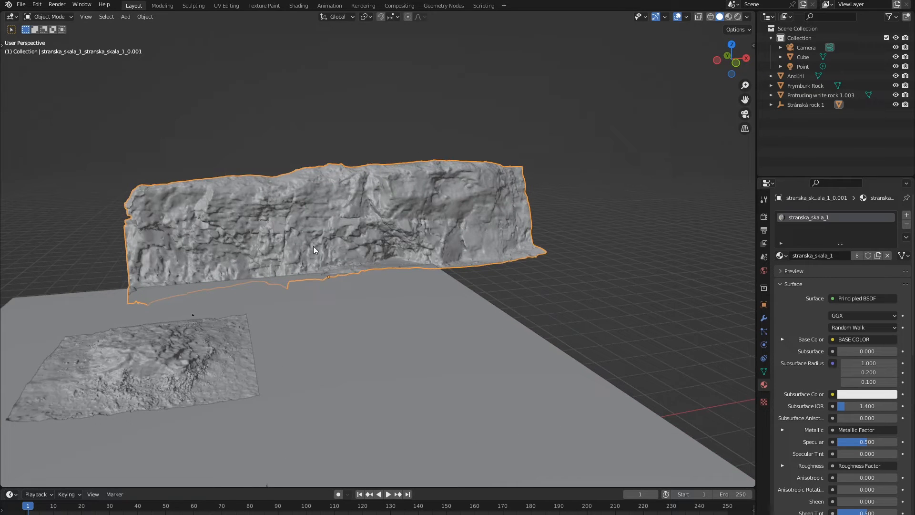
pyautogui.click(729, 16)
pyautogui.moveTo(323, 299); pyautogui.dragTo(333, 327, button='middle')
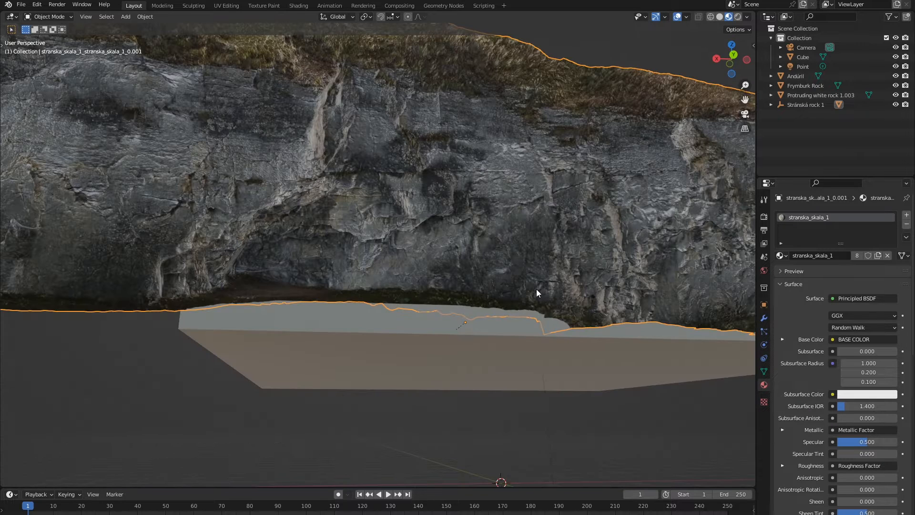
pyautogui.moveTo(250, 237); pyautogui.dragTo(458, 269, button='middle')
pyautogui.moveTo(319, 305)
pyautogui.mouseDown(button='middle')
pyautogui.moveTo(371, 349)
pyautogui.moveTo(261, 396)
pyautogui.moveTo(313, 309)
pyautogui.mouseUp(button='middle')
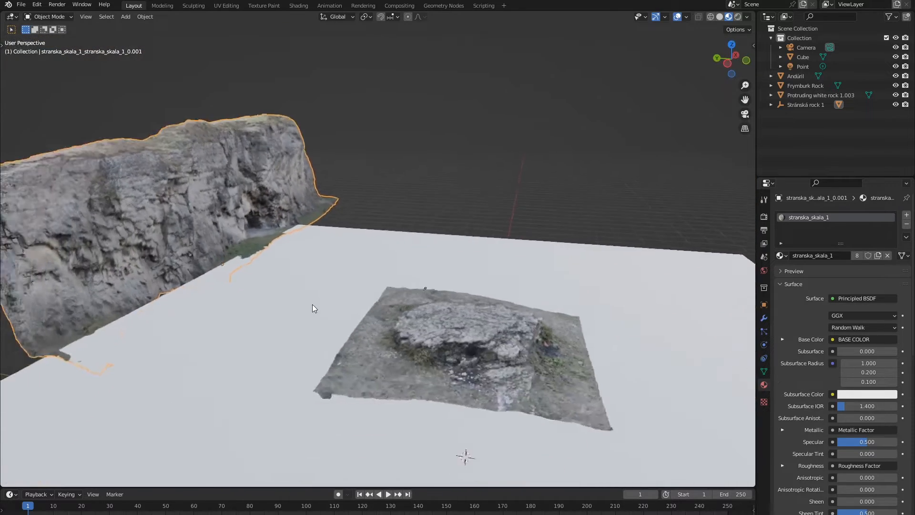
# Step: Shift the cliff along the X and Y axes so it lines one edge of the slab
pyautogui.scroll(-5, 312, 308)
pyautogui.press('g')
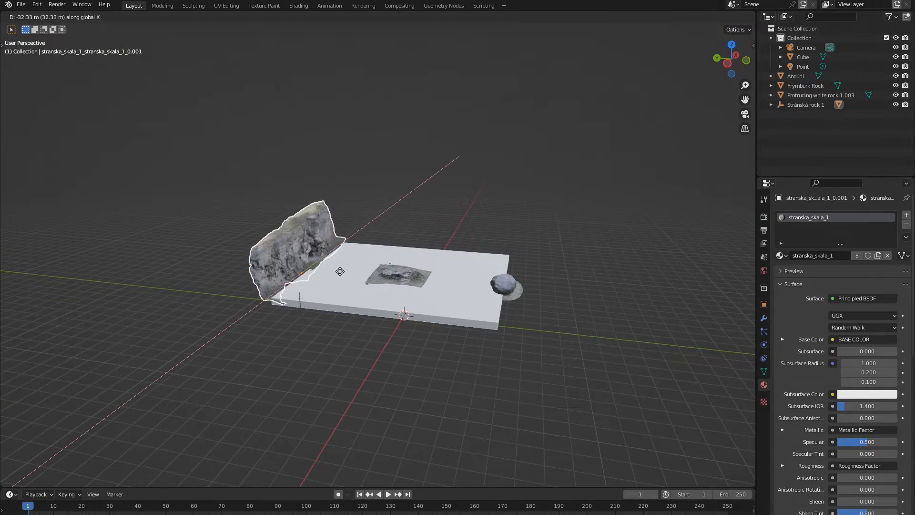
pyautogui.click(339, 273)
pyautogui.press('g')
pyautogui.press('z')
pyautogui.rightClick(336, 275)
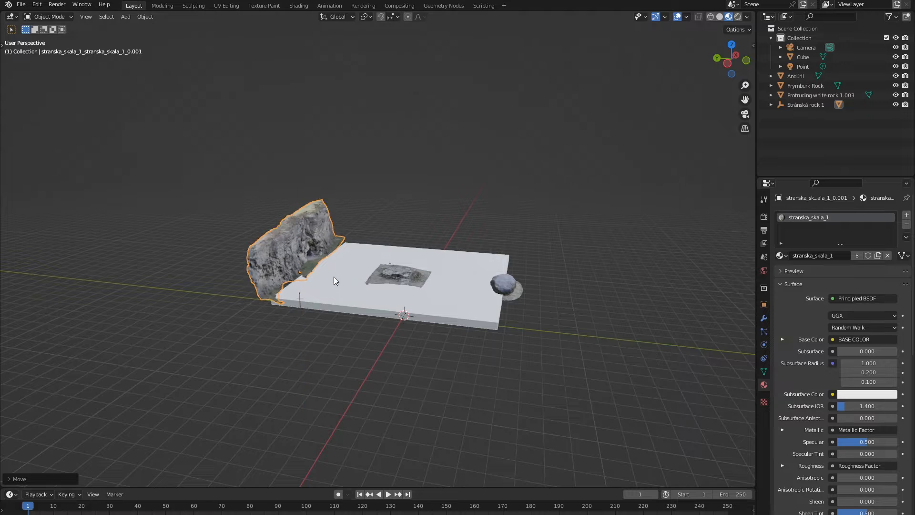
pyautogui.moveTo(333, 276); pyautogui.dragTo(370, 311, button='middle')
pyautogui.press('g')
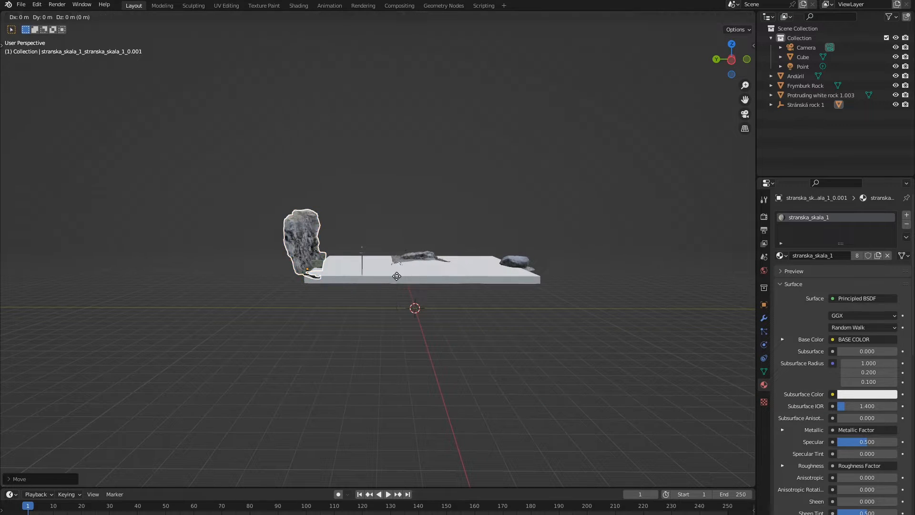
pyautogui.press('y')
pyautogui.click(406, 278)
pyautogui.moveTo(526, 309); pyautogui.dragTo(487, 331, button='middle')
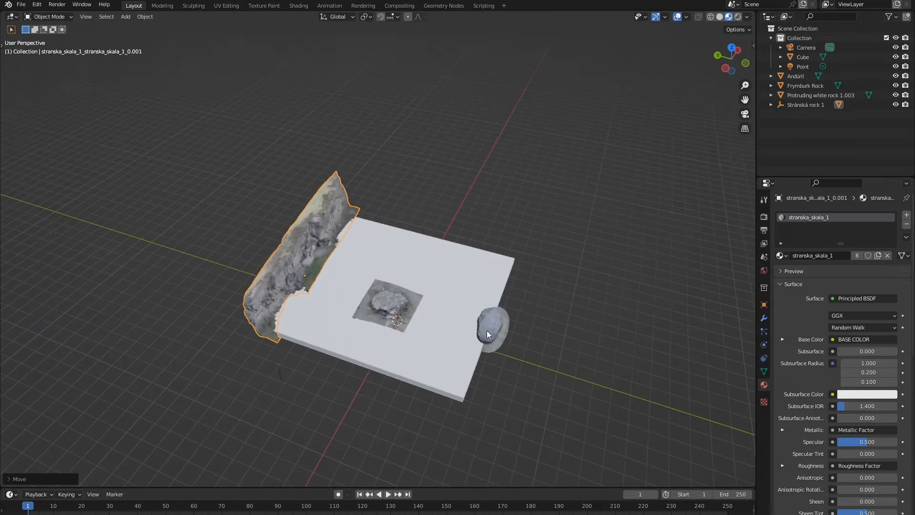
# Step: In top view, rotate the cliff nearly parallel to the slab's edge and nudge it along Y
pyautogui.click(485, 330)
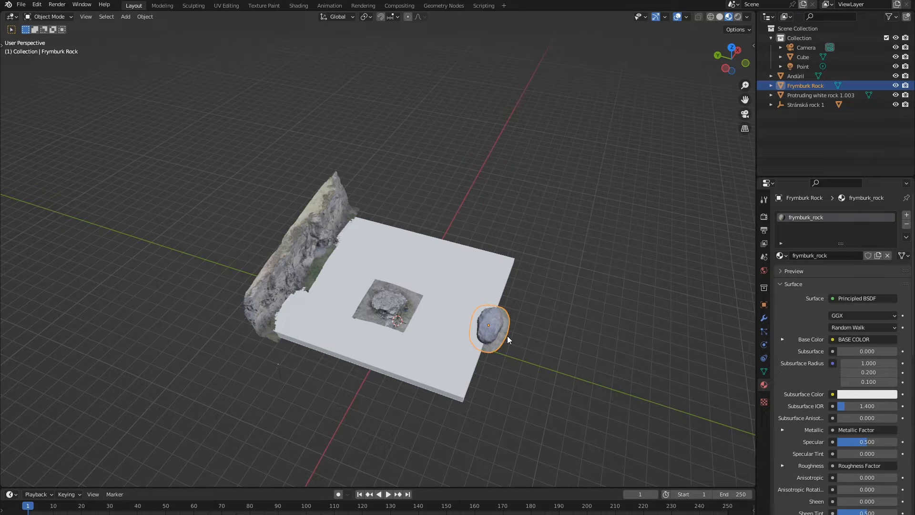
pyautogui.click(540, 298)
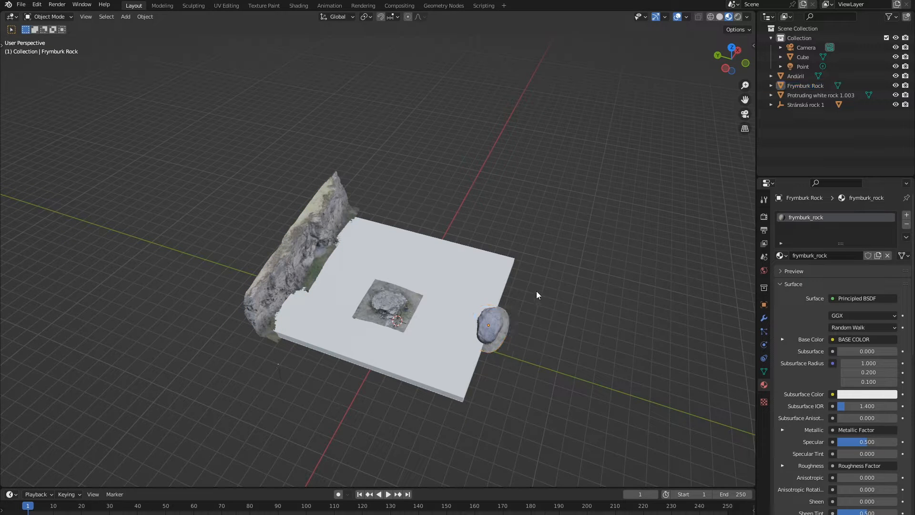
pyautogui.press('KP_7')
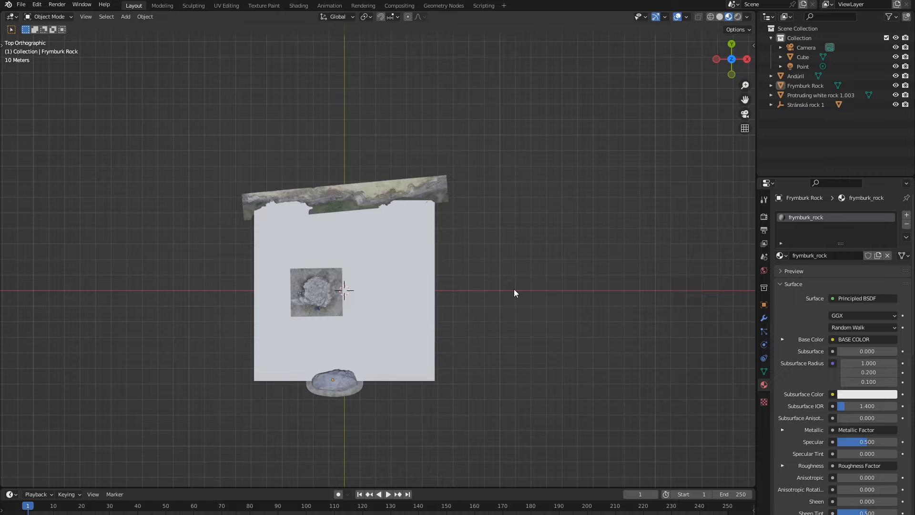
pyautogui.click(340, 207)
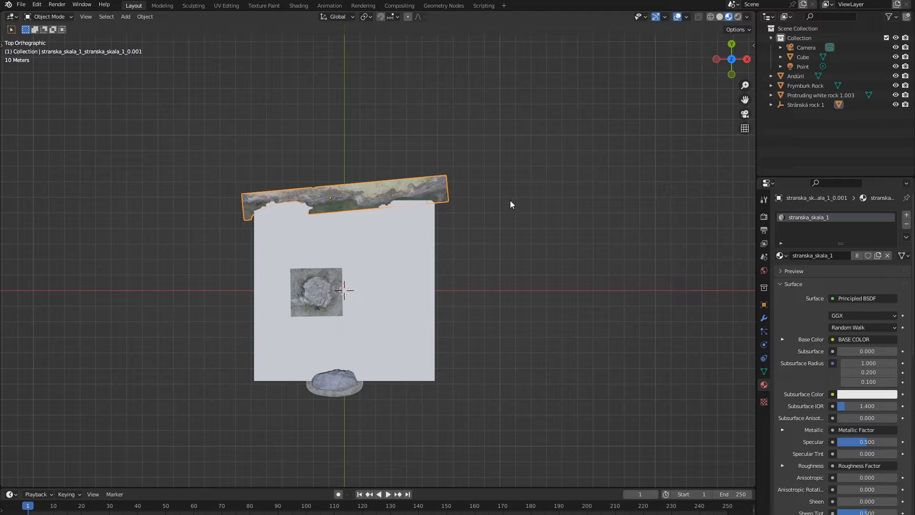
pyautogui.press('r')
pyautogui.click(499, 204)
pyautogui.press('g')
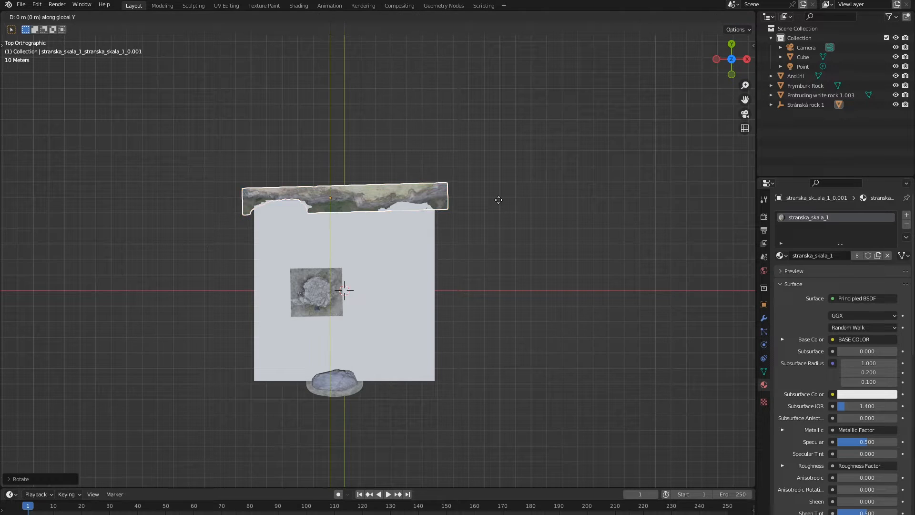
pyautogui.click(498, 203)
# Step: Move Frymburk Rock and Protruding white rock 1.003 off the slab to its negative X side
pyautogui.click(318, 387)
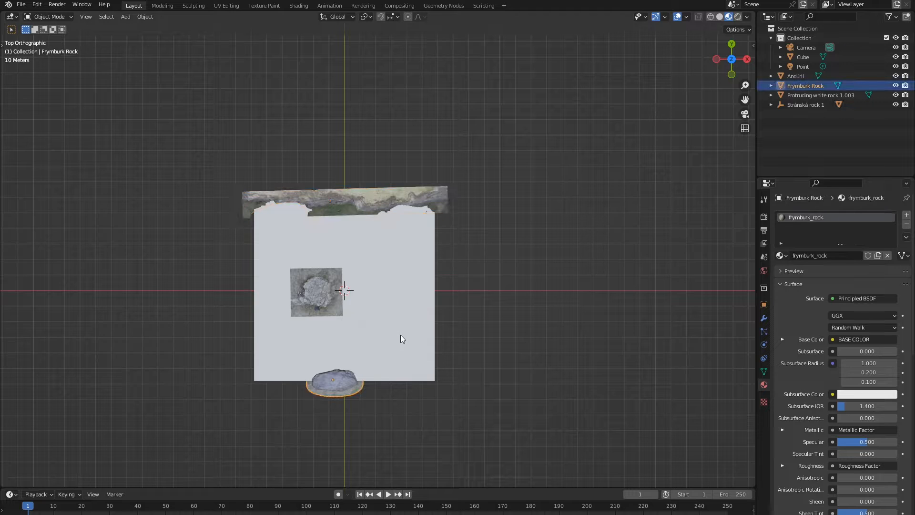
pyautogui.press('g')
pyautogui.click(165, 312)
pyautogui.click(336, 307)
pyautogui.press('g')
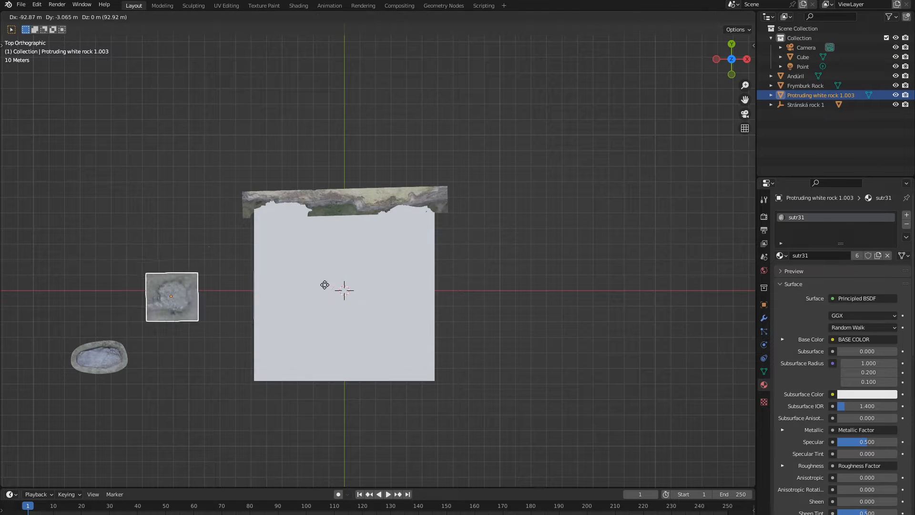
pyautogui.click(228, 300)
# Step: Duplicate the cliff and place the copy along the slab's opposite edge in the negative Y direction
pyautogui.click(365, 193)
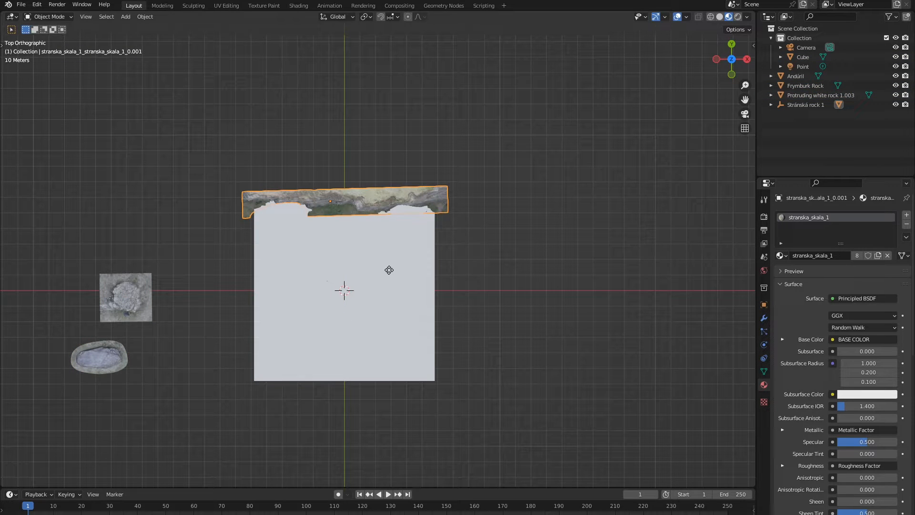
pyautogui.hotkey('shift', 'd')
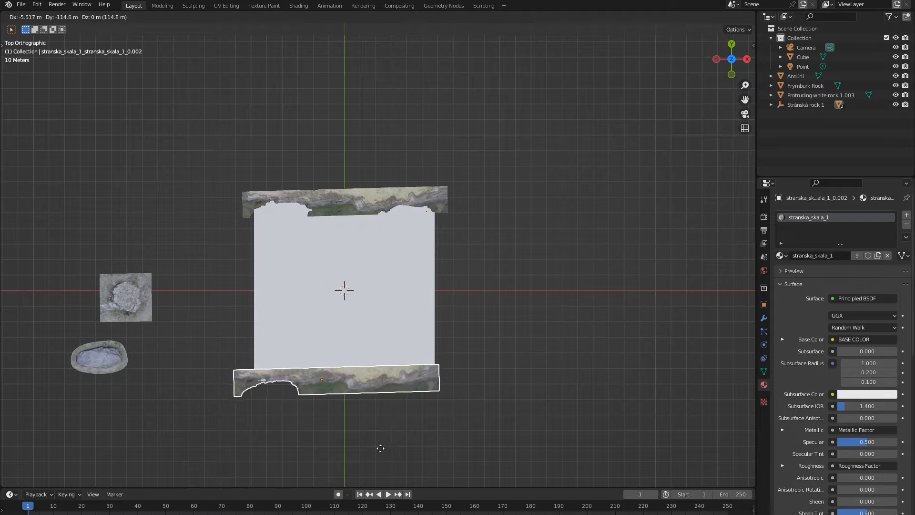
pyautogui.click(400, 445)
# Step: Rotate the duplicated cliff 180° about Z and shift it along the slab's edge to line up opposite the original
pyautogui.write('r')
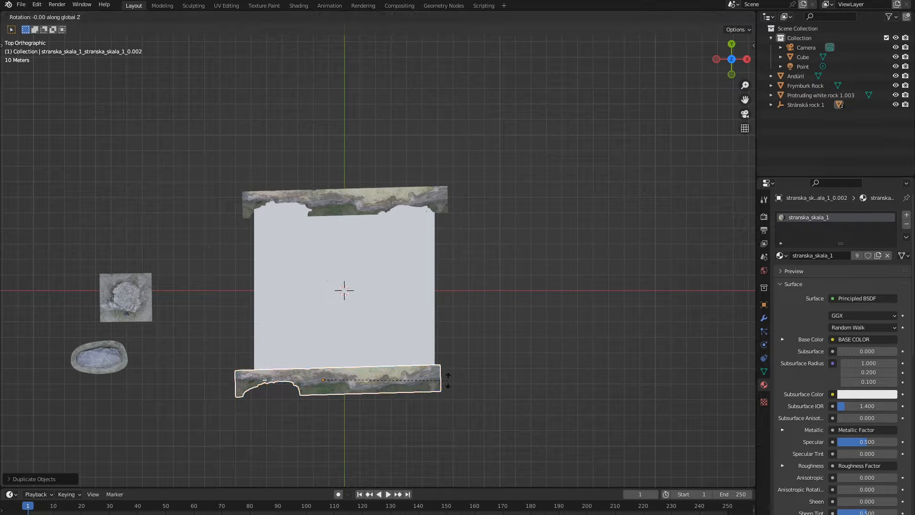
pyautogui.write('z180')
pyautogui.press('Return')
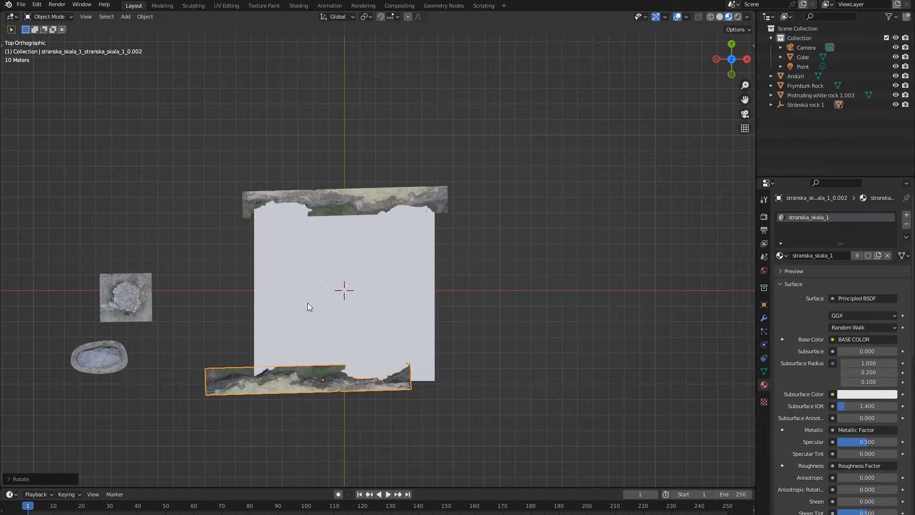
pyautogui.press('g')
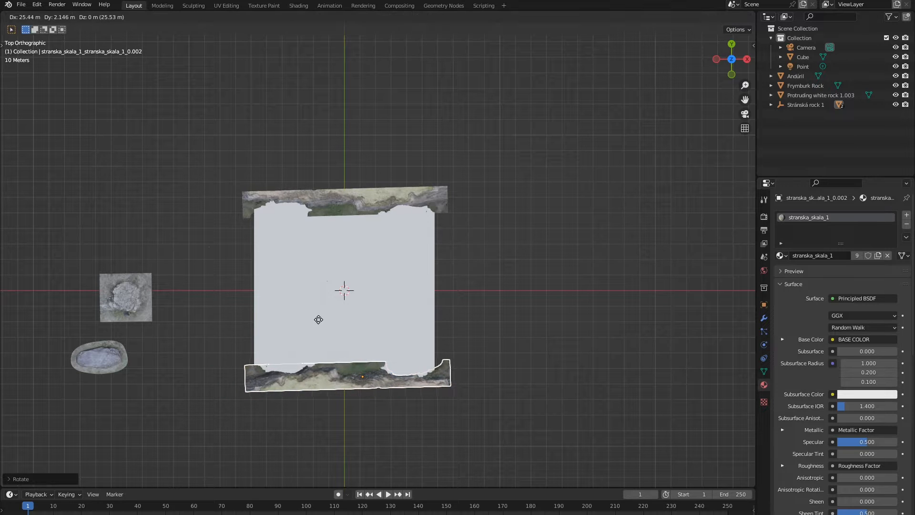
pyautogui.click(316, 323)
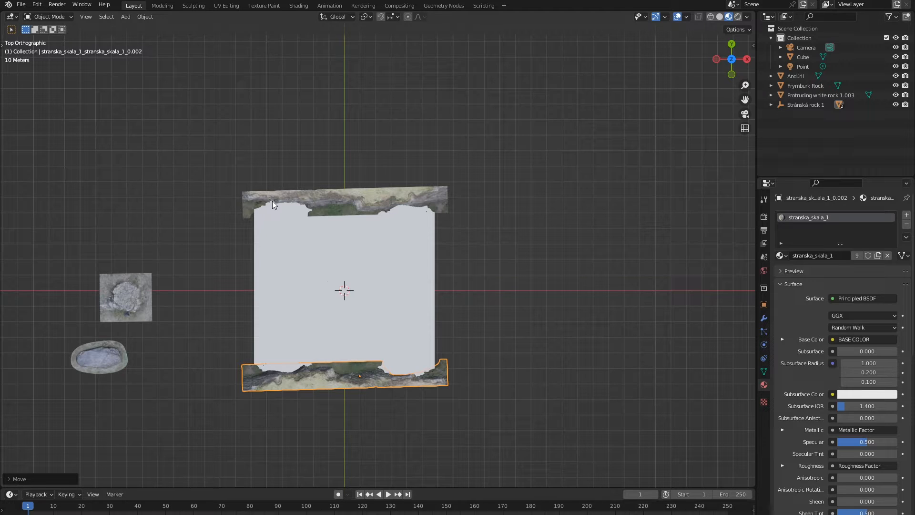
pyautogui.click(360, 210)
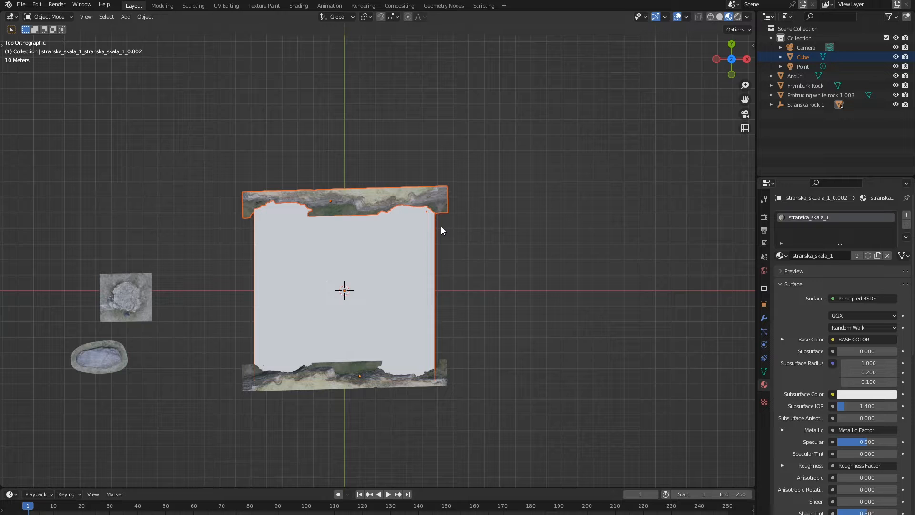
pyautogui.hotkey('shift', 'd')
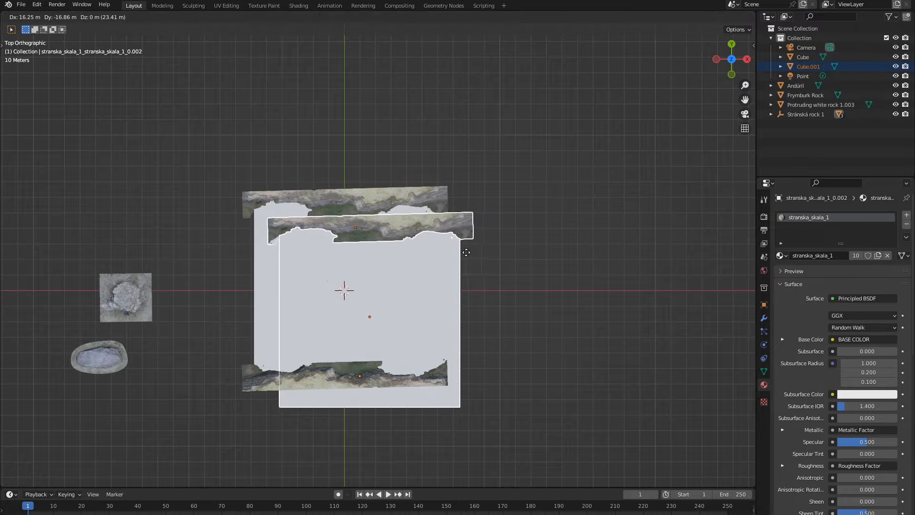
pyautogui.click(465, 251)
pyautogui.hotkey('ctrl', 'z')
pyautogui.click(552, 219)
# Step: Duplicate the cliff on the slab's positive Y edge onto the slab and rotate the copy 90° about Z
pyautogui.click(369, 192)
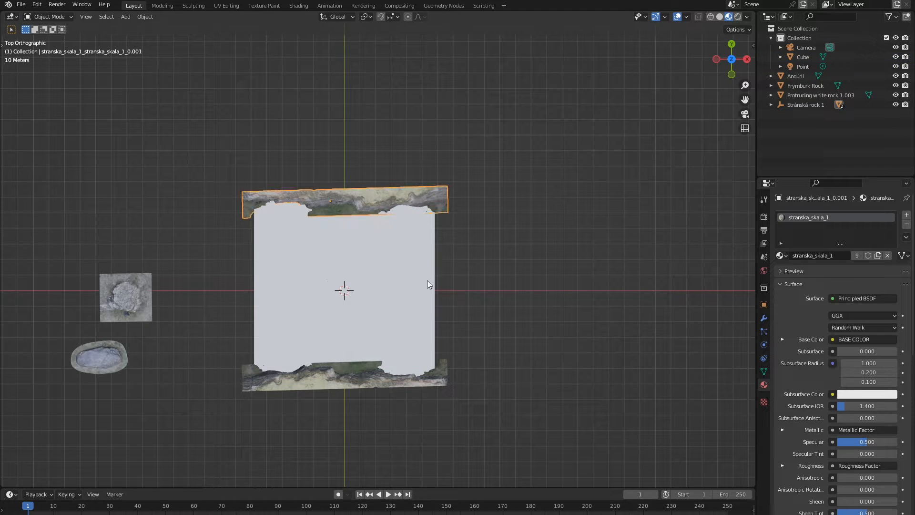
pyautogui.hotkey('shift', 'd')
pyautogui.click(527, 273)
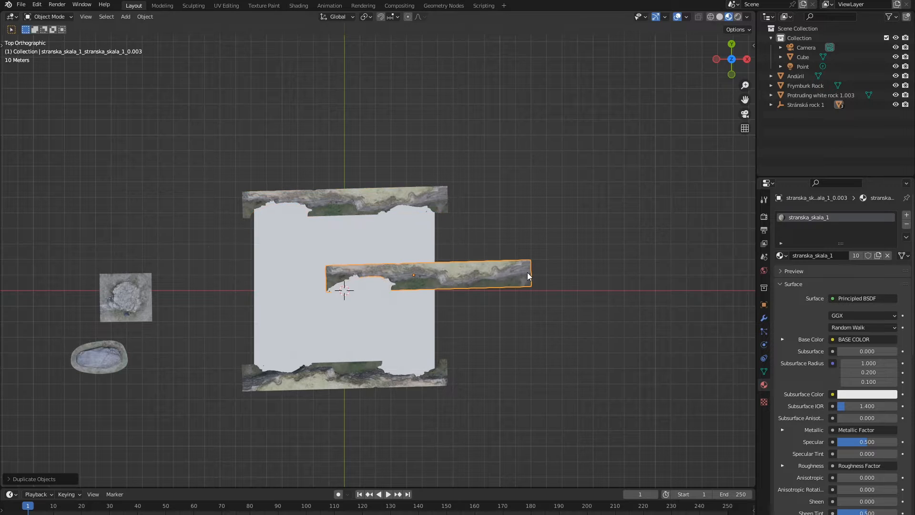
pyautogui.write('rz90')
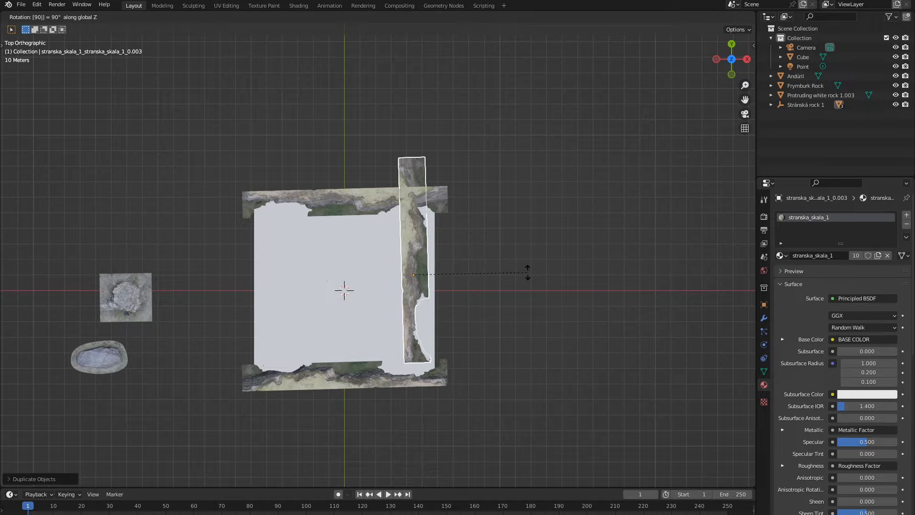
pyautogui.press('Return')
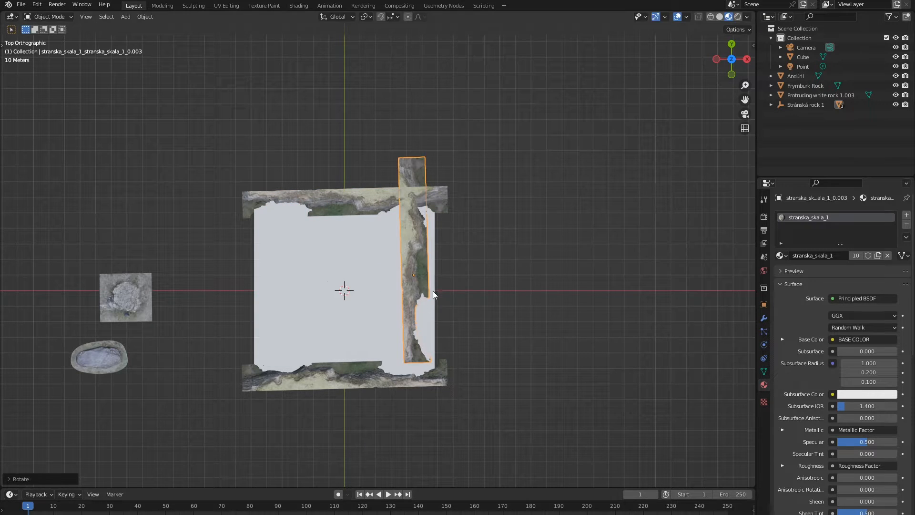
# Step: Rotate the new cliff copy 180° about Z and move it onto the slab's positive X edge
pyautogui.moveTo(433, 291); pyautogui.dragTo(390, 293, button='middle')
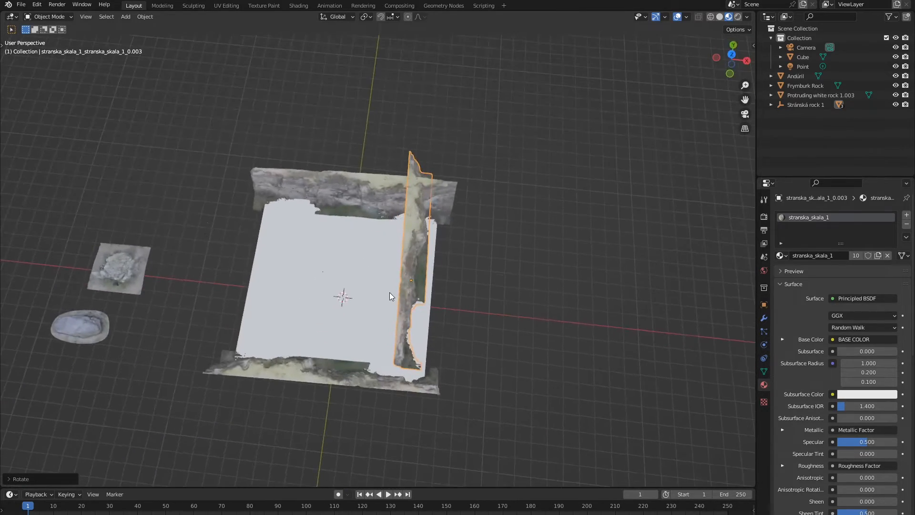
pyautogui.write('rz')
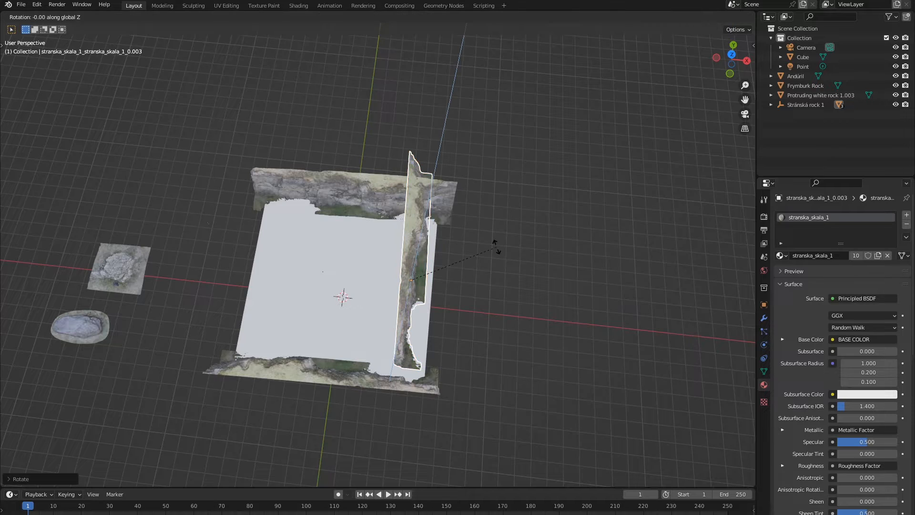
pyautogui.write('180')
pyautogui.press('Return')
pyautogui.press('g')
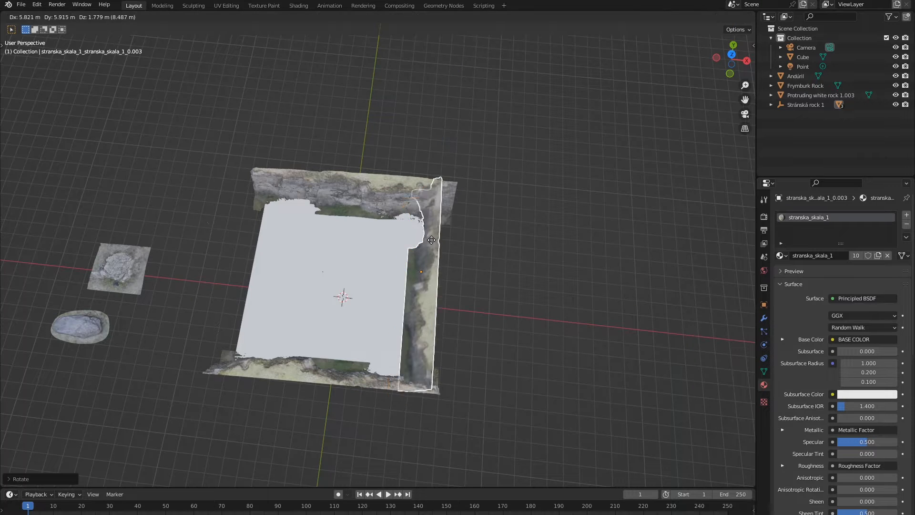
pyautogui.click(441, 243)
# Step: Select all three cliff walls that surround the slab
pyautogui.moveTo(433, 390); pyautogui.dragTo(376, 276, button='middle')
pyautogui.scroll(9, 546, 310)
pyautogui.scroll(-5, 323, 190)
pyautogui.moveTo(321, 191); pyautogui.dragTo(132, 209, button='middle')
pyautogui.scroll(5, 452, 248)
pyautogui.scroll(-6, 453, 251)
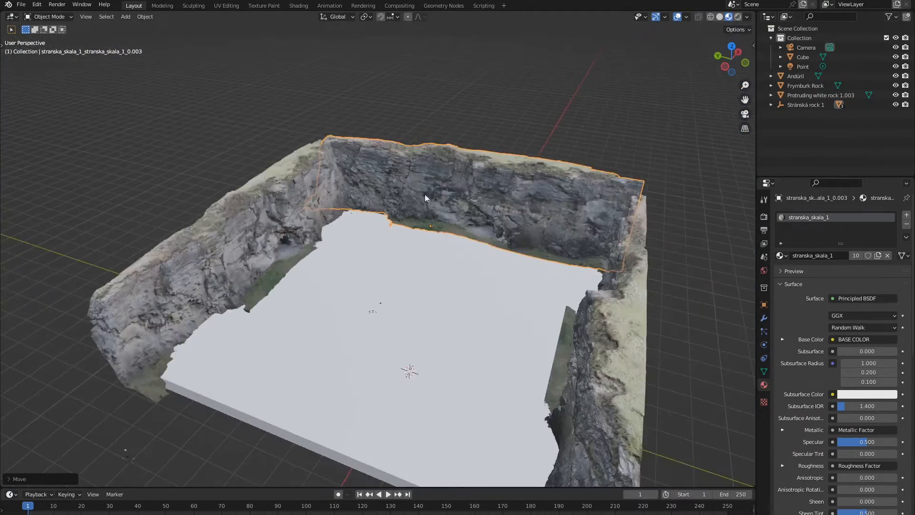
pyautogui.click(425, 194)
pyautogui.keyDown('shift'); pyautogui.click(247, 230); pyautogui.keyUp('shift')
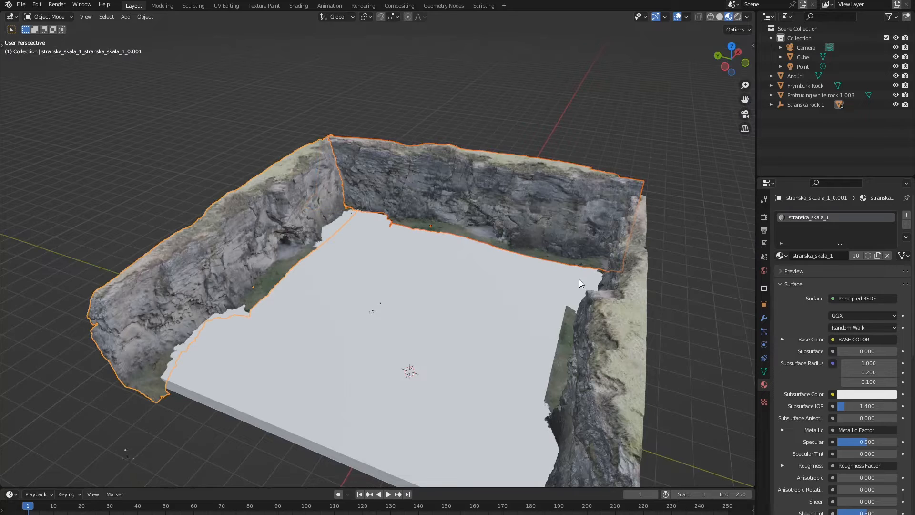
pyautogui.keyDown('shift'); pyautogui.click(644, 308); pyautogui.keyUp('shift')
pyautogui.scroll(-5, 644, 306)
pyautogui.moveTo(644, 305)
pyautogui.mouseDown(button='middle')
pyautogui.moveTo(632, 318)
pyautogui.moveTo(627, 306)
pyautogui.mouseUp(button='middle')
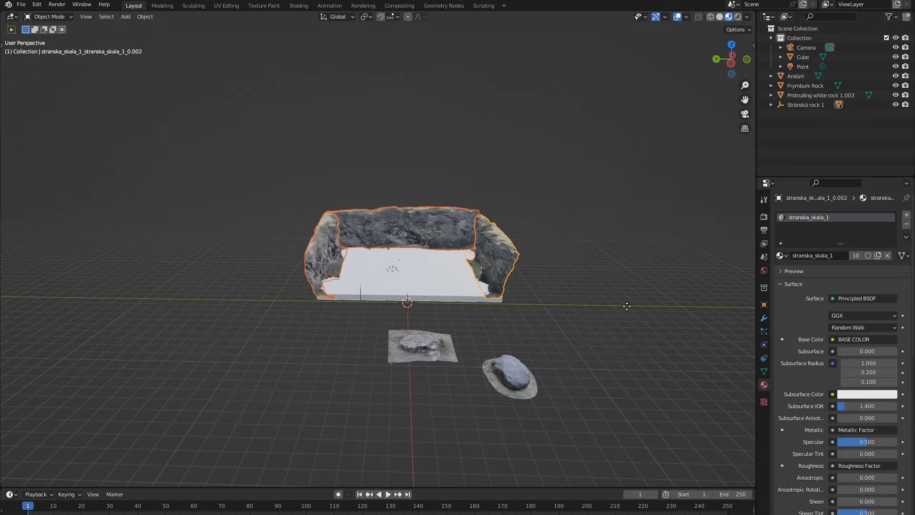
pyautogui.hotkey('shift', 'd')
pyautogui.click(629, 270)
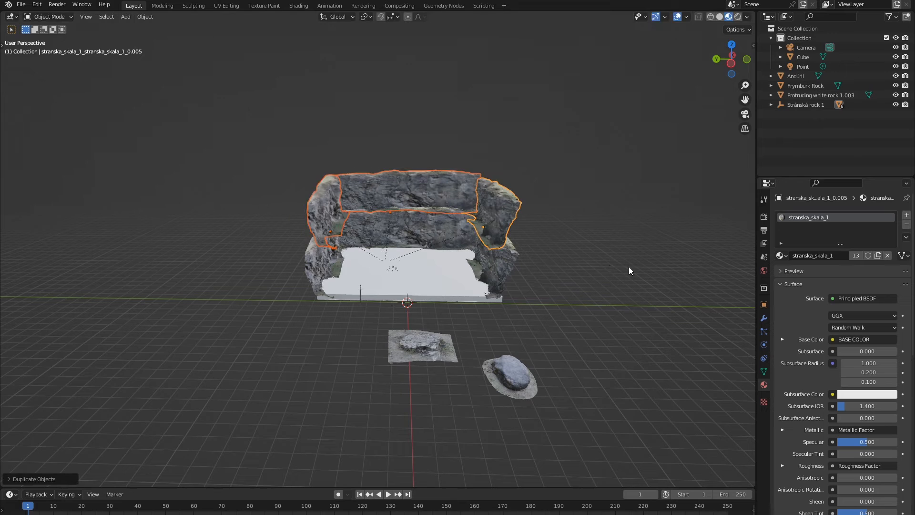
pyautogui.hotkey('ctrl', 'z')
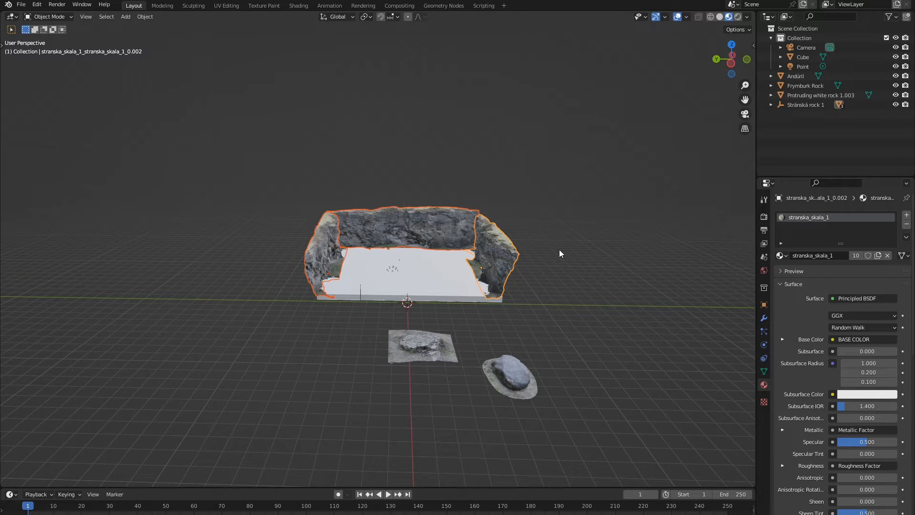
pyautogui.press('g')
pyautogui.press('z')
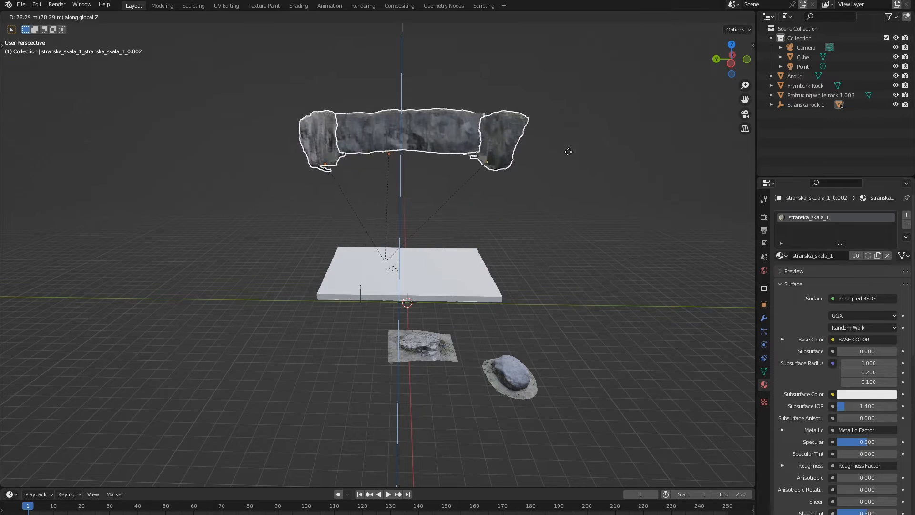
pyautogui.click(566, 242)
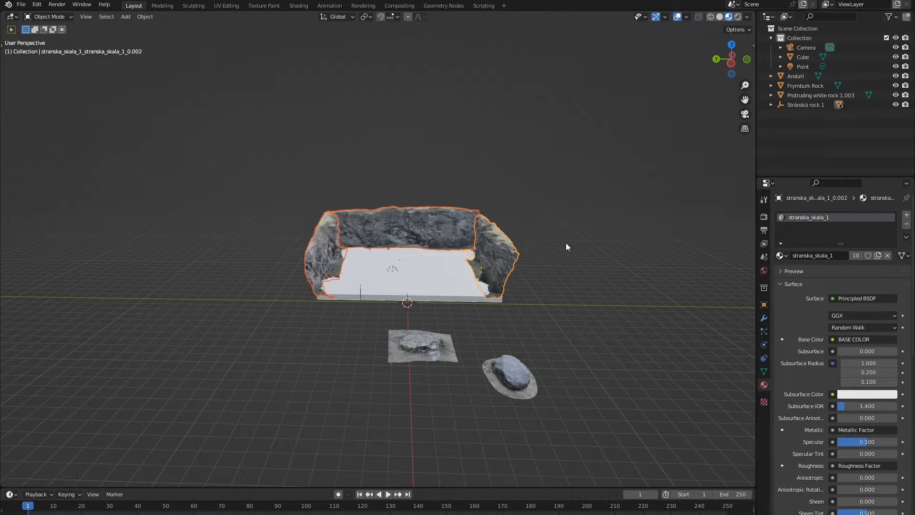
# Step: Duplicate the three cliff walls and raise the copies along Z to form a second tier above the originals
pyautogui.hotkey('shift', 'd')
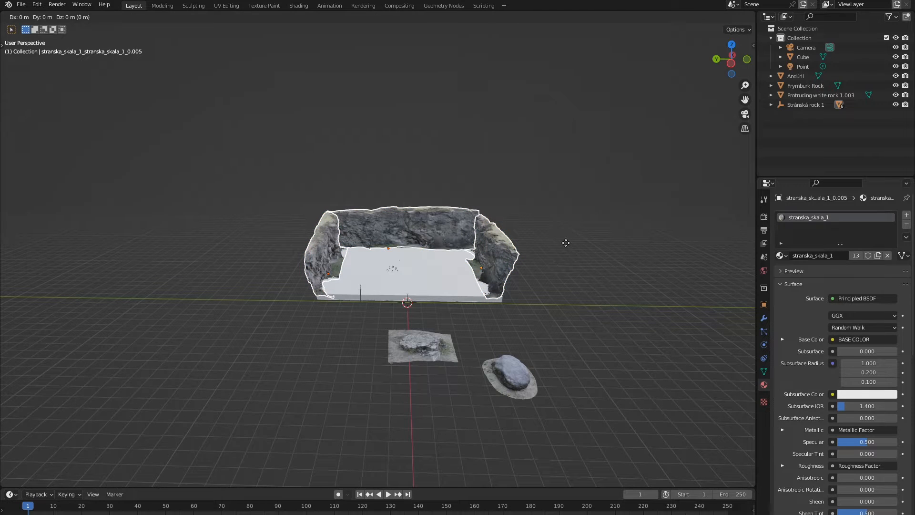
pyautogui.press('z')
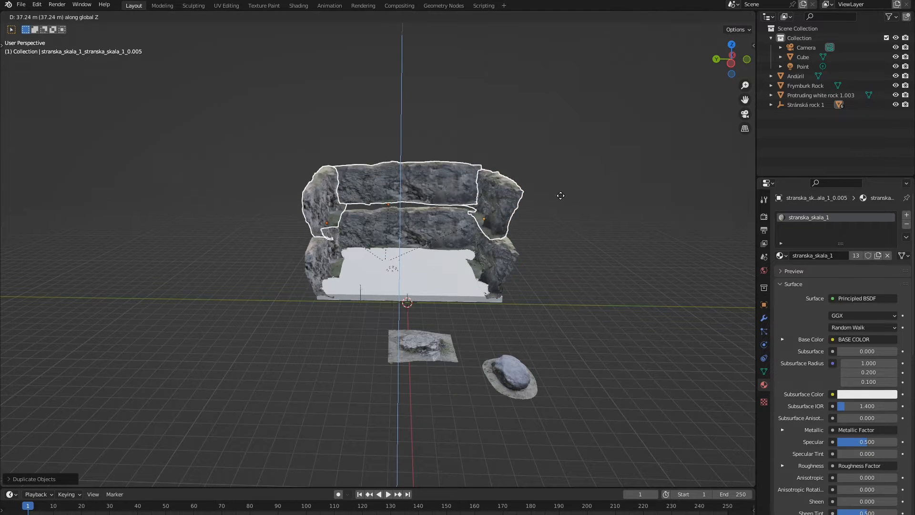
pyautogui.click(553, 230)
# Step: Flip the upper tier of cliffs upside down by rotating it 180° about the global Y axis
pyautogui.scroll(8, 550, 237)
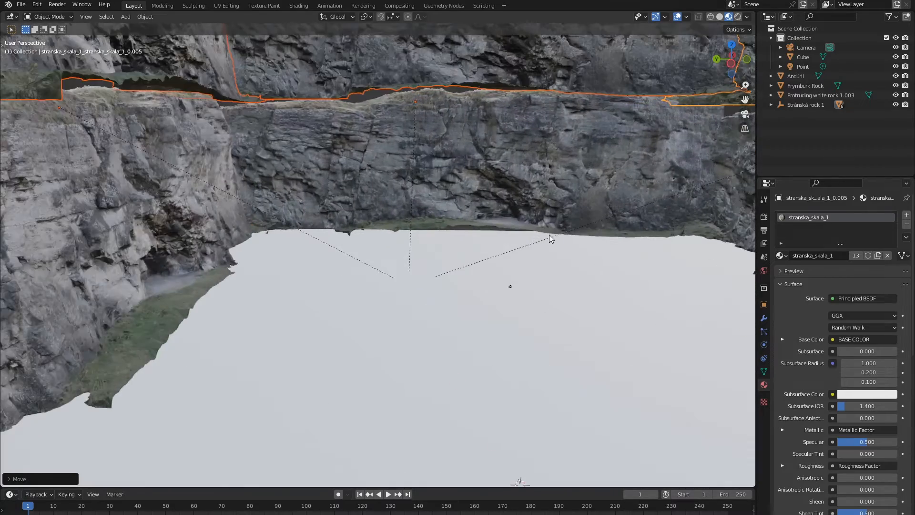
pyautogui.moveTo(549, 235); pyautogui.dragTo(476, 193, button='middle')
pyautogui.moveTo(214, 105); pyautogui.dragTo(128, 204, button='middle')
pyautogui.scroll(-3, 287, 250)
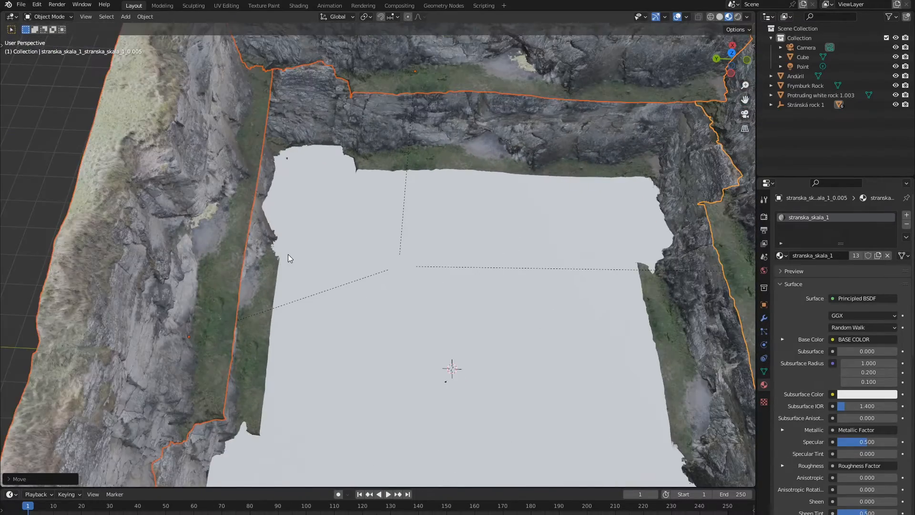
pyautogui.moveTo(288, 254); pyautogui.dragTo(258, 199, button='middle')
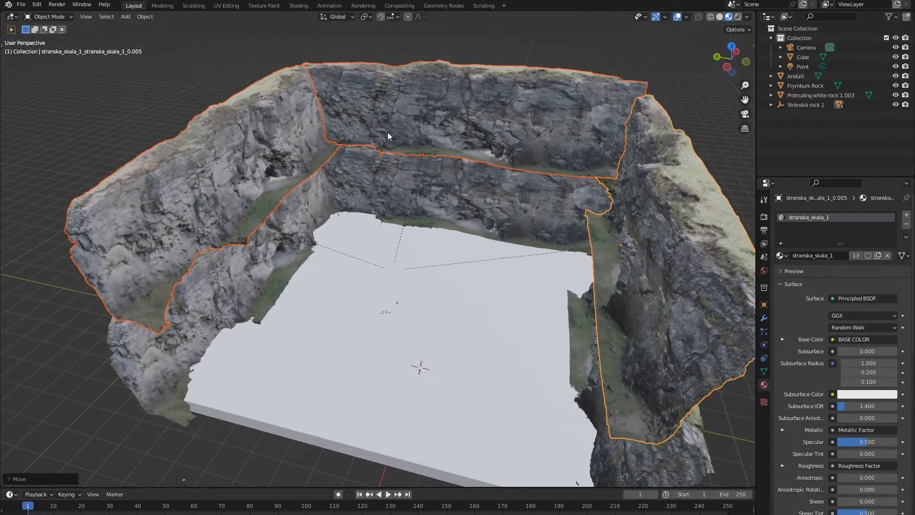
pyautogui.scroll(-5, 488, 317)
pyautogui.press('g')
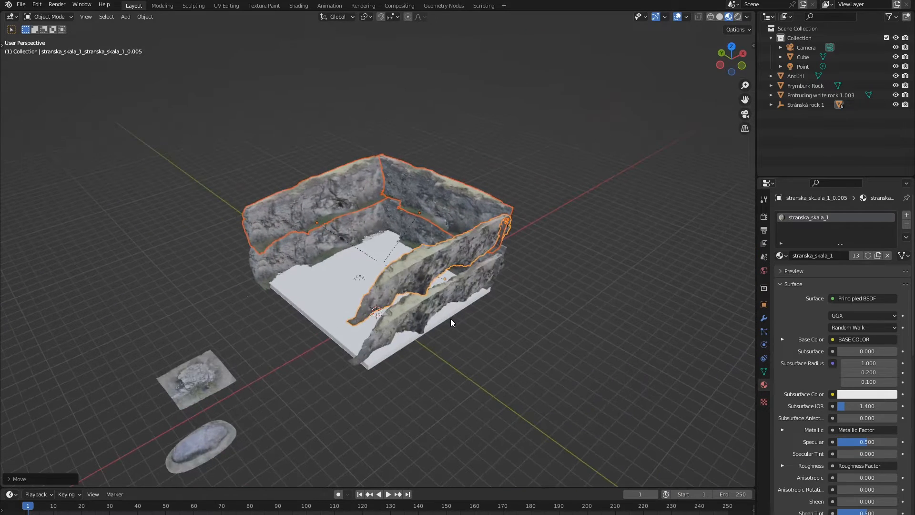
pyautogui.write('ry')
pyautogui.write('180')
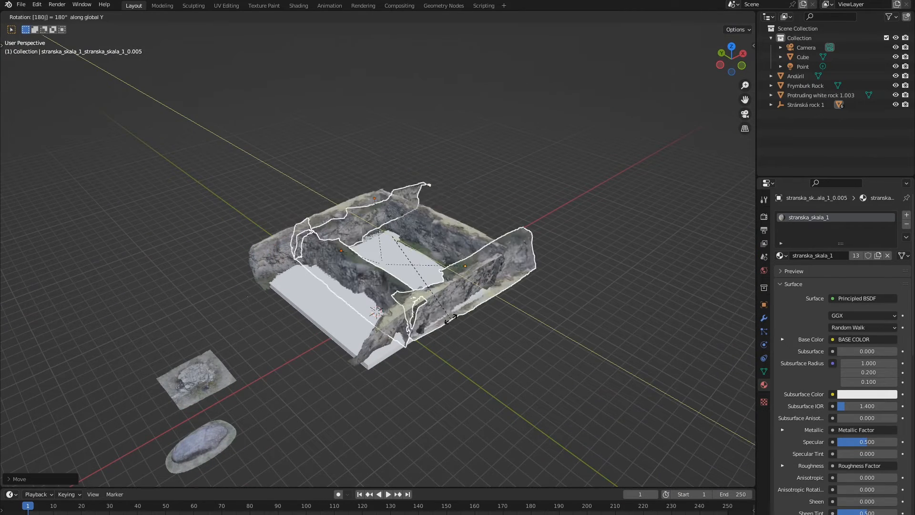
pyautogui.press('Return')
# Step: Raise the flipped cliffs along Z above the lower walls
pyautogui.moveTo(450, 318); pyautogui.dragTo(502, 299, button='middle')
pyautogui.press('g')
pyautogui.press('z')
pyautogui.click(485, 243)
# Step: Rotate the flipped cliffs about Z by -10° and another -168° or so to match the lower walls' orientation
pyautogui.moveTo(485, 243); pyautogui.dragTo(387, 287, button='middle')
pyautogui.scroll(4, 396, 289)
pyautogui.press('r')
pyautogui.press('z')
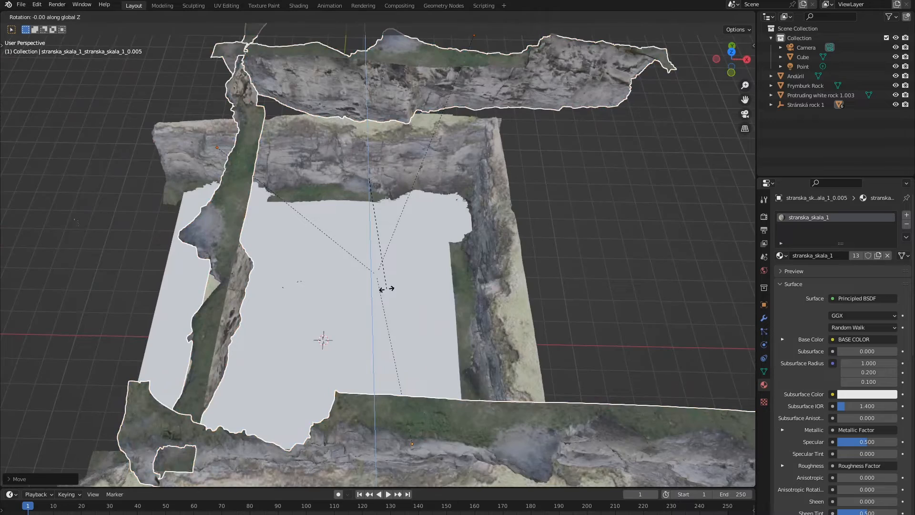
pyautogui.write('-10')
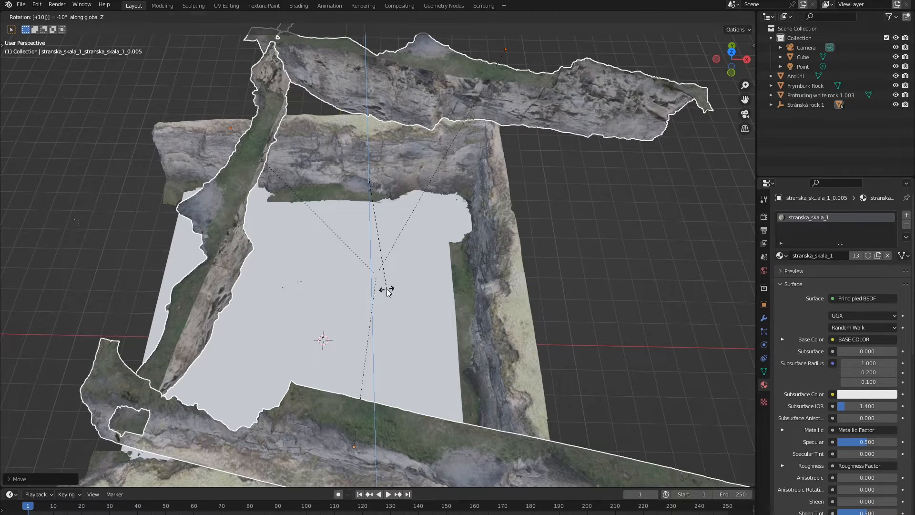
pyautogui.press('Return')
pyautogui.moveTo(387, 290); pyautogui.dragTo(605, 234, button='middle')
pyautogui.press('r')
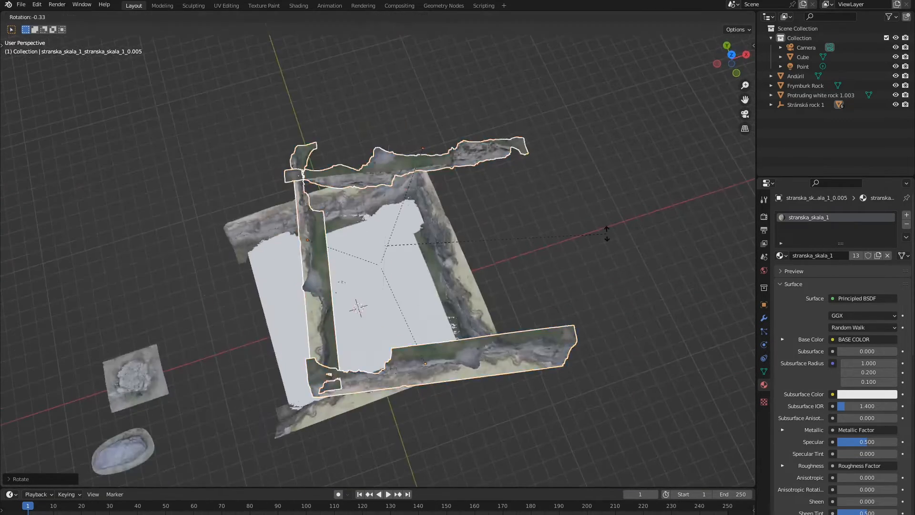
pyautogui.press('z')
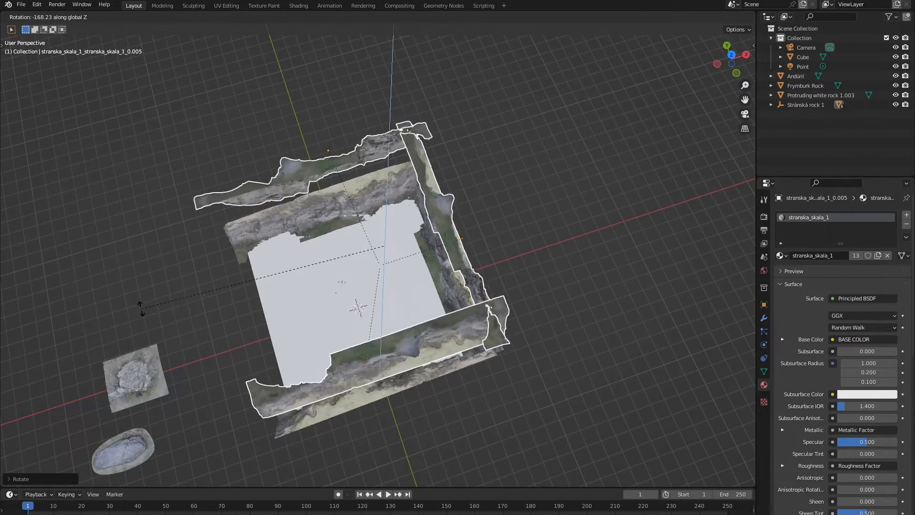
pyautogui.click(141, 309)
# Step: Move the flipped cliffs over the lower walls, lower them along Z until the tiers overlap, and deselect them
pyautogui.moveTo(310, 314); pyautogui.dragTo(401, 328, button='middle')
pyautogui.press('g')
pyautogui.click(499, 245)
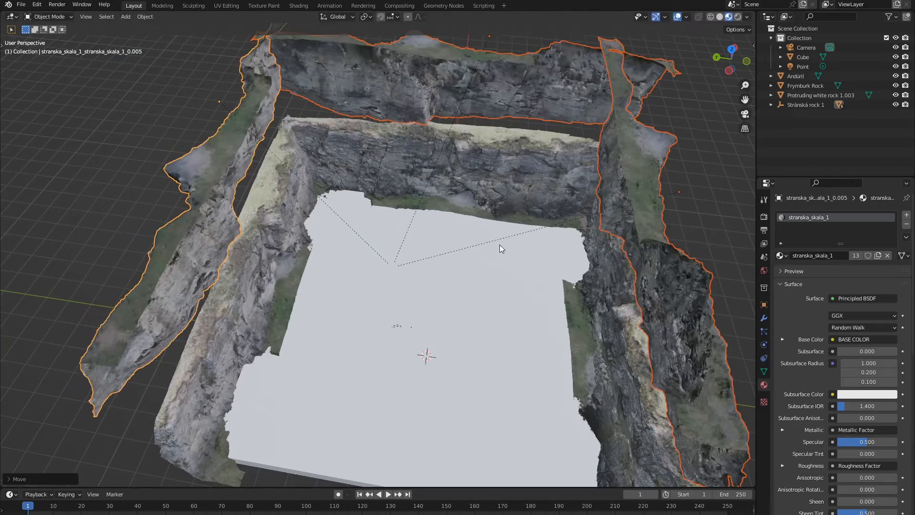
pyautogui.press('g')
pyautogui.press('z')
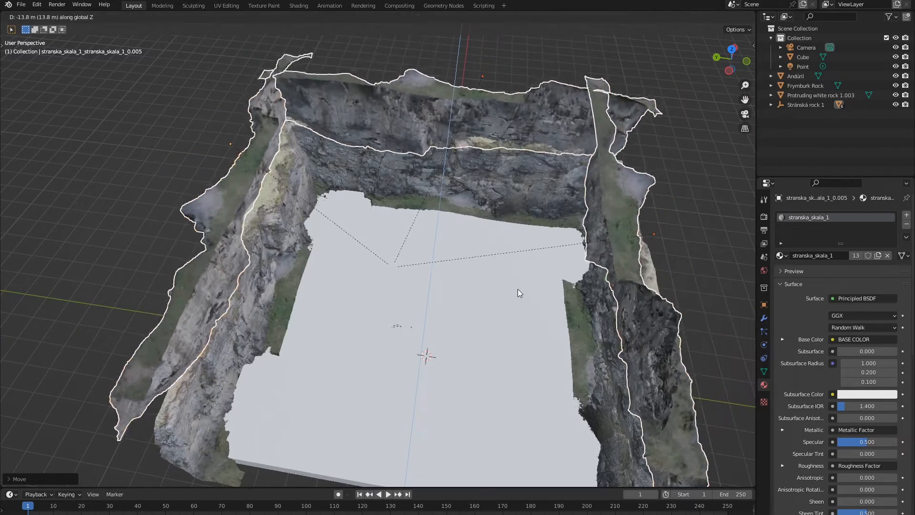
pyautogui.click(524, 252)
pyautogui.scroll(10, 524, 252)
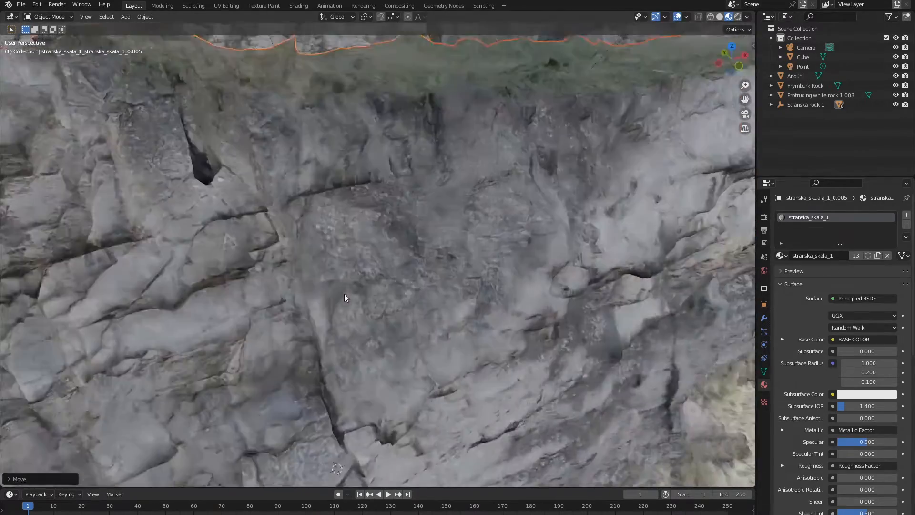
pyautogui.scroll(-8, 344, 294)
pyautogui.moveTo(345, 294); pyautogui.dragTo(367, 271, button='middle')
pyautogui.scroll(-6, 367, 271)
pyautogui.click(654, 145)
# Step: Shift the flipped upper cliff on the slab's negative Y side along Y to blend with the adjoining walls
pyautogui.scroll(5, 347, 314)
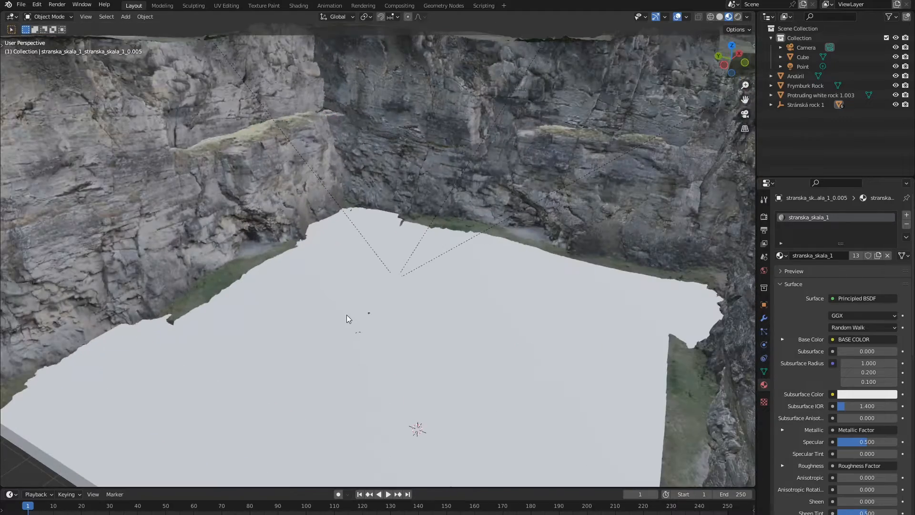
pyautogui.moveTo(342, 188); pyautogui.dragTo(541, 210, button='middle')
pyautogui.click(534, 168)
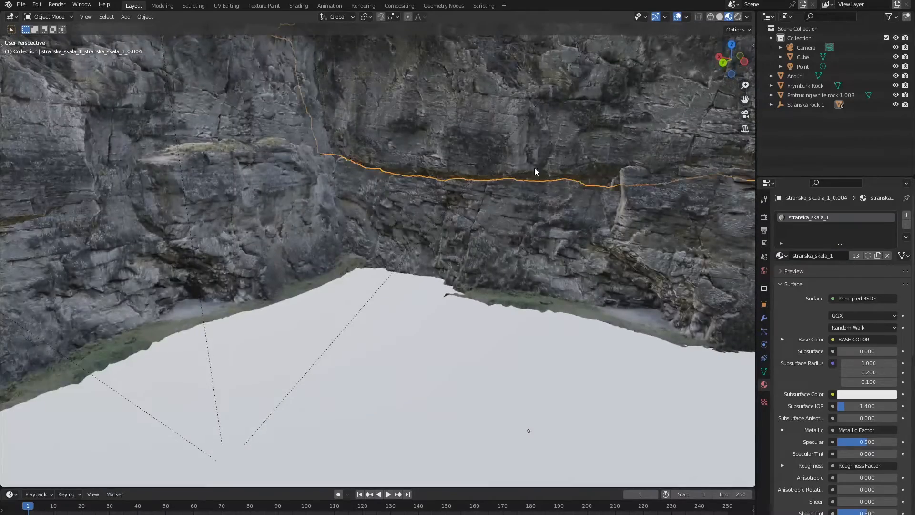
pyautogui.moveTo(534, 168); pyautogui.dragTo(447, 226, button='middle')
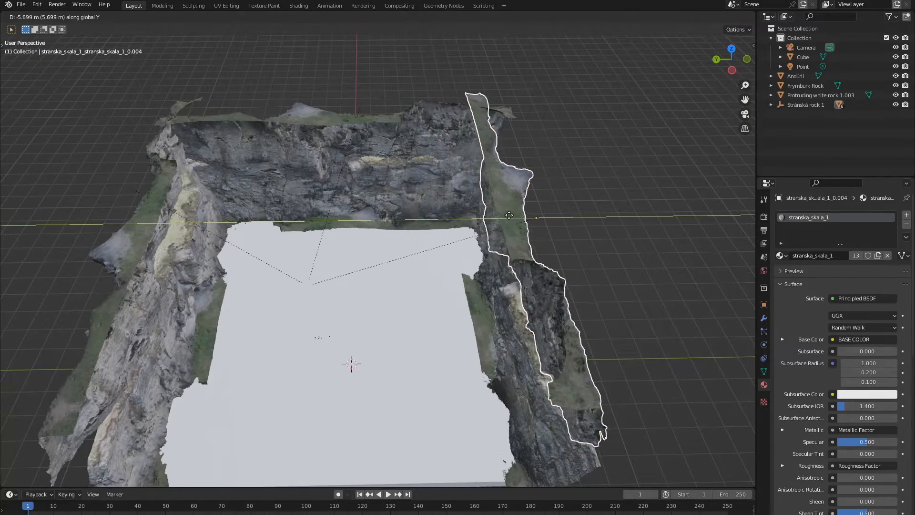
pyautogui.click(504, 218)
pyautogui.hotkey('alt', 'a')
pyautogui.moveTo(519, 299); pyautogui.dragTo(384, 90, button='middle')
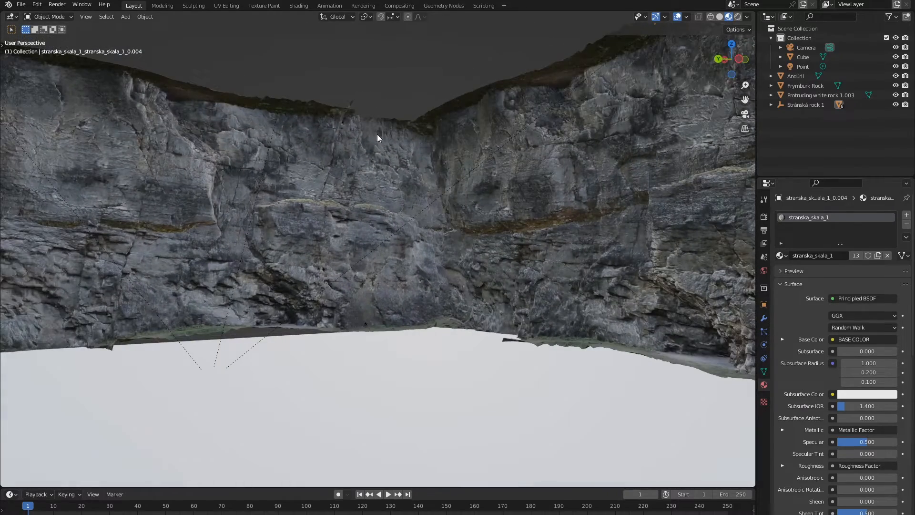
pyautogui.moveTo(378, 137); pyautogui.dragTo(351, 312, button='middle')
pyautogui.scroll(-3, 355, 280)
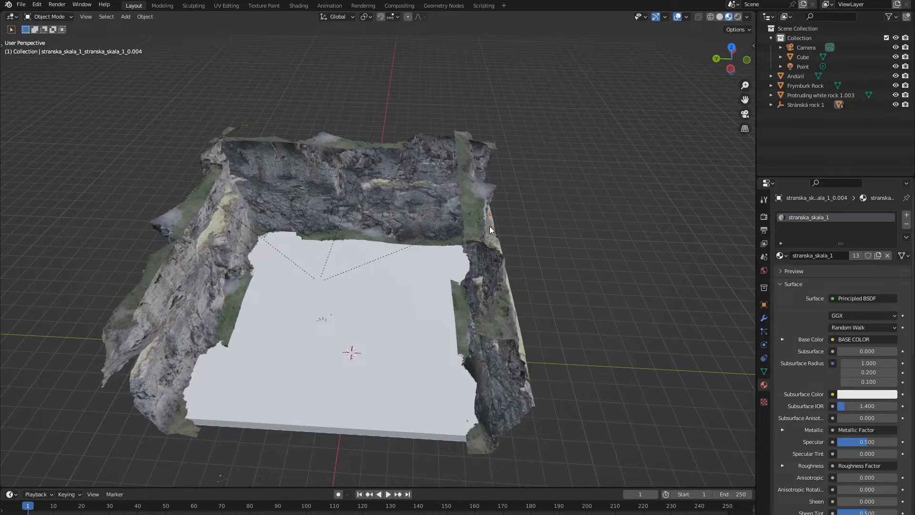
# Step: Duplicate the upper cliff on the slab's positive Y side and move the copy along Y over the slab
pyautogui.click(184, 272)
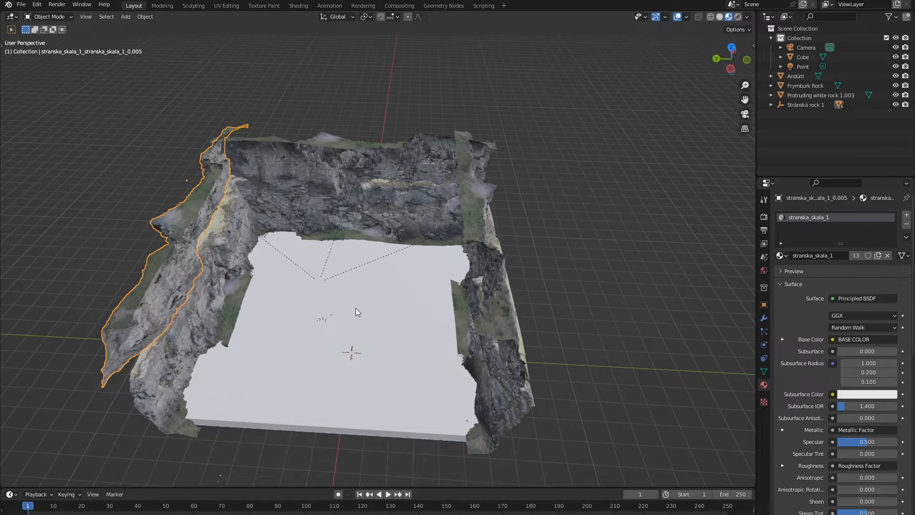
pyautogui.moveTo(355, 308); pyautogui.dragTo(336, 252, button='middle')
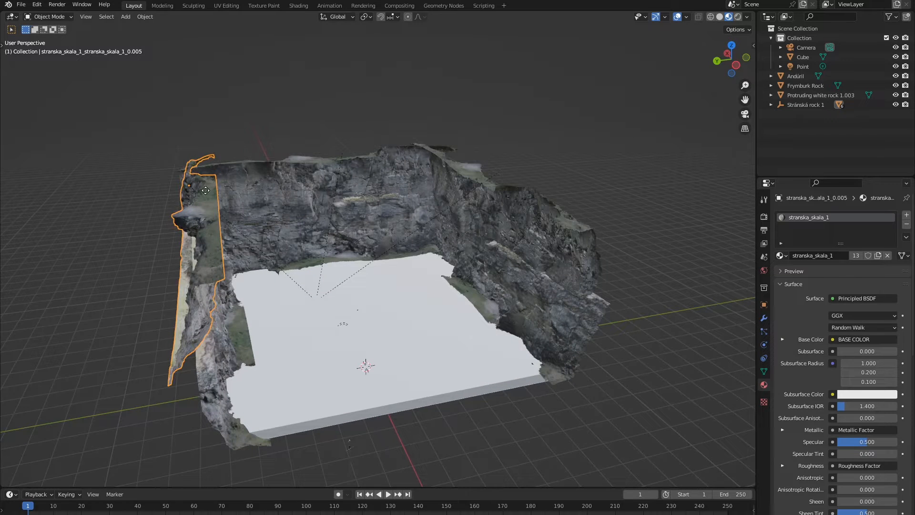
pyautogui.hotkey('shift', 'd')
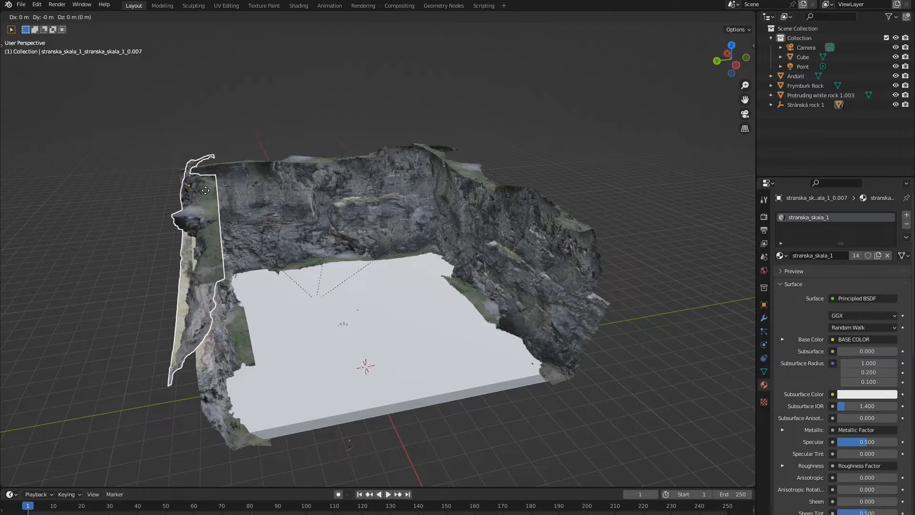
pyautogui.click(207, 188)
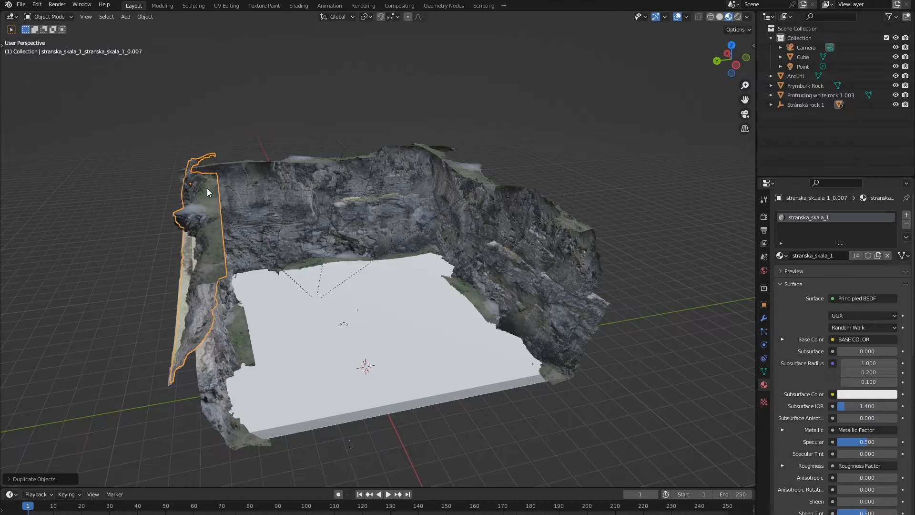
pyautogui.press('g')
pyautogui.press('y')
pyautogui.click(371, 305)
pyautogui.moveTo(371, 305); pyautogui.dragTo(342, 265, button='middle')
# Step: Rotate the duplicated cliff 90° about X and 90° about Z so it lies flat across the walls
pyautogui.moveTo(376, 221); pyautogui.dragTo(319, 284, button='middle')
pyautogui.scroll(4, 319, 278)
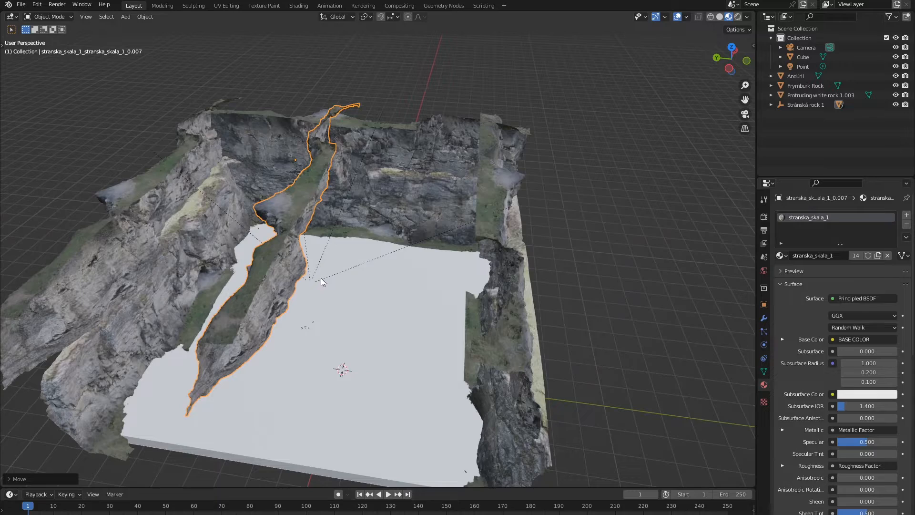
pyautogui.write('rx90')
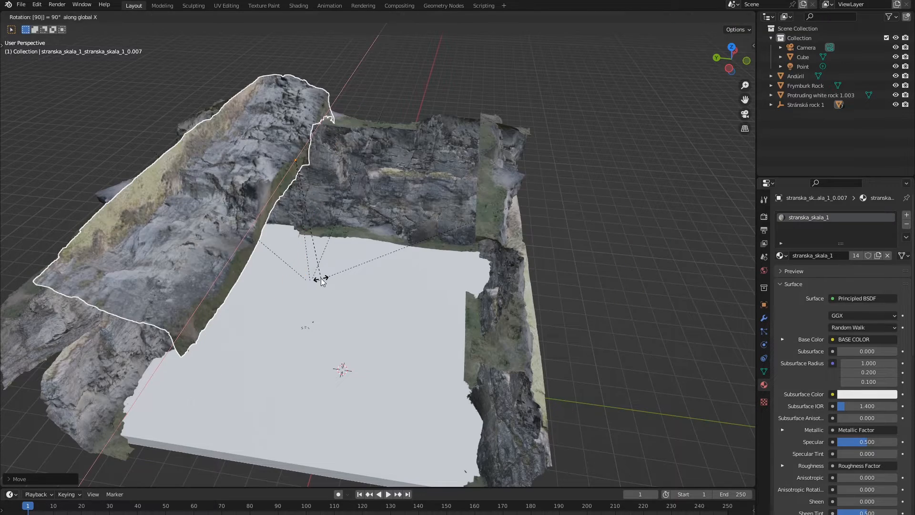
pyautogui.press('Return')
pyautogui.moveTo(321, 278); pyautogui.dragTo(247, 273, button='middle')
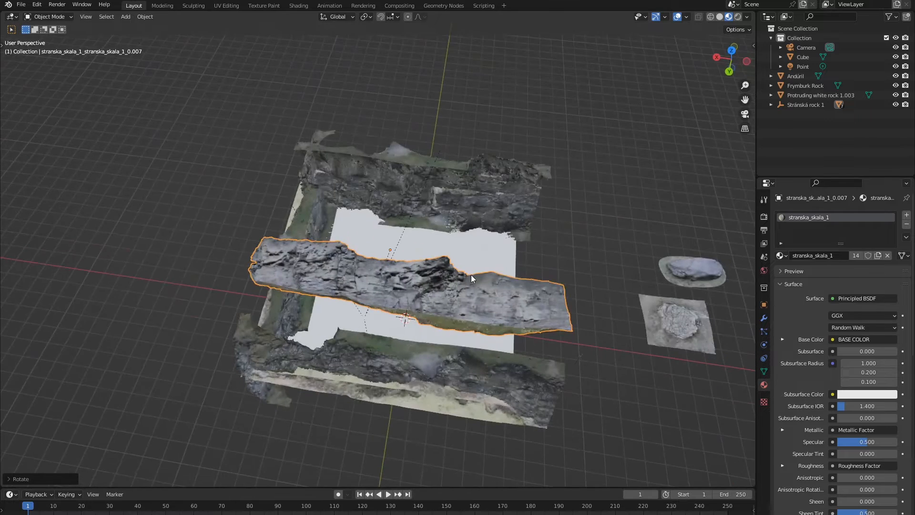
pyautogui.write('90')
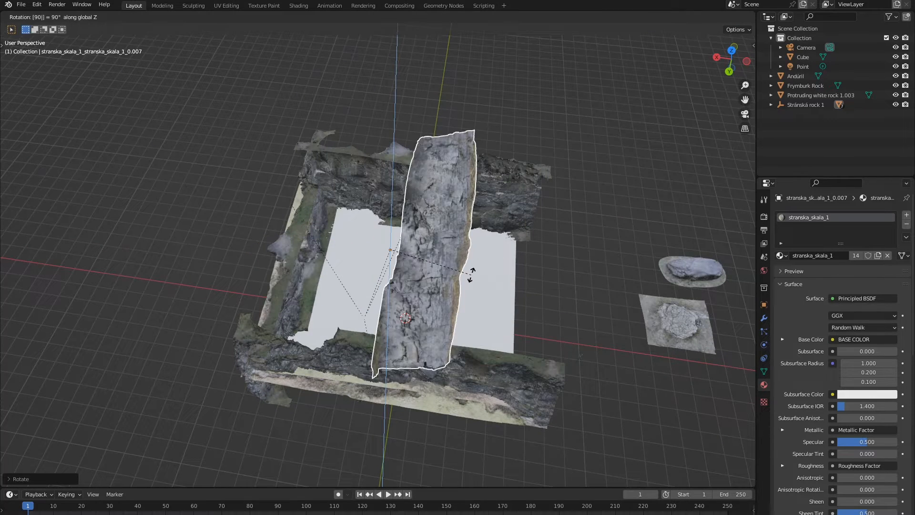
# Step: Slide the flat cliff along X across the tops of the walls toward the slab's positive X half
pyautogui.write('gx')
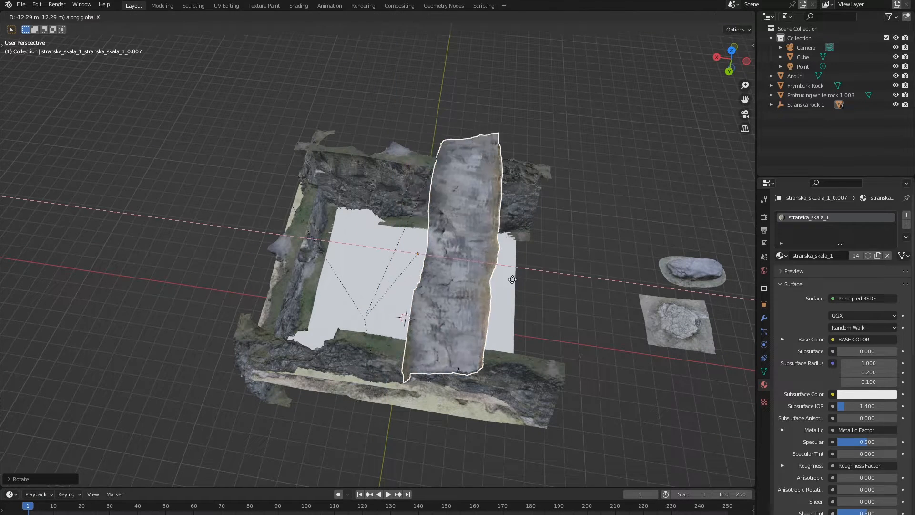
pyautogui.click(538, 278)
pyautogui.moveTo(539, 279); pyautogui.dragTo(436, 239, button='middle')
pyautogui.press('KP_1')
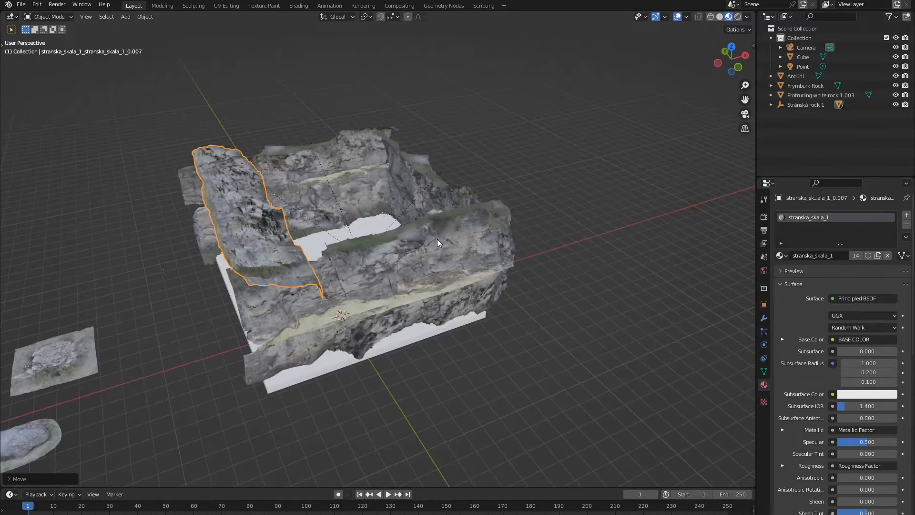
pyautogui.press('g')
pyautogui.press('x')
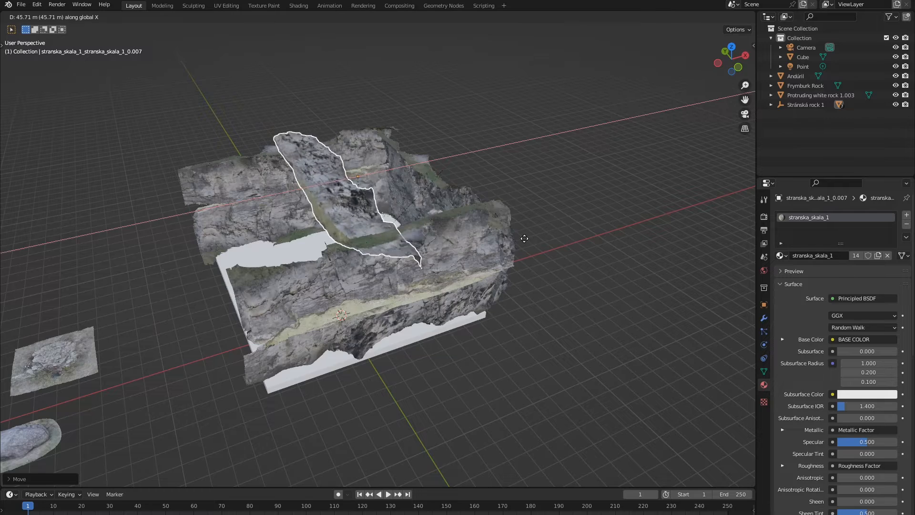
pyautogui.click(525, 238)
# Step: Scale the flat cliff up to roof size and tilt it slightly about Y
pyautogui.moveTo(524, 239); pyautogui.dragTo(565, 210, button='middle')
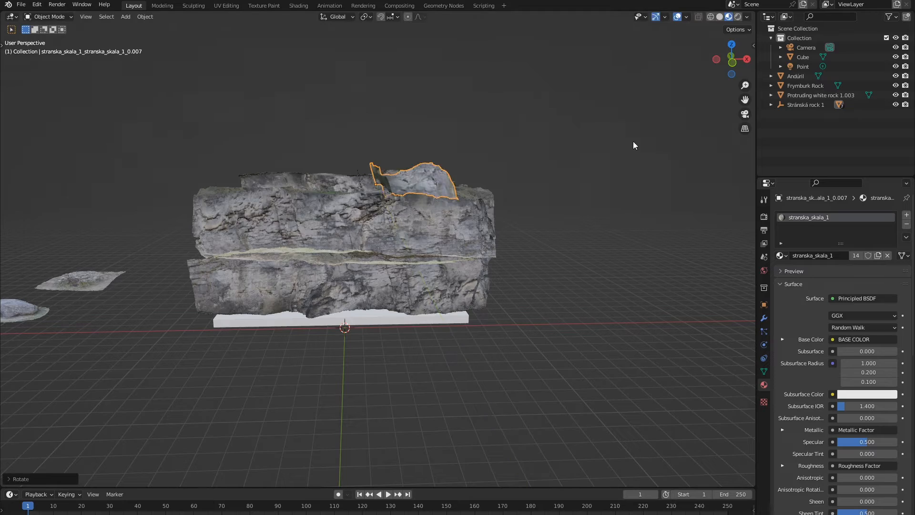
pyautogui.moveTo(633, 142); pyautogui.dragTo(550, 192, button='middle')
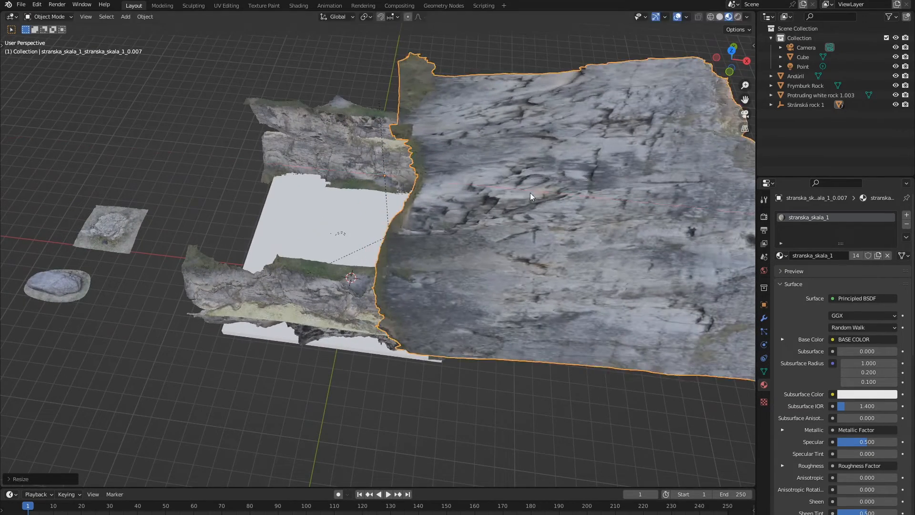
pyautogui.moveTo(605, 192)
pyautogui.mouseDown(button='middle')
pyautogui.moveTo(562, 215)
pyautogui.moveTo(598, 190)
pyautogui.mouseUp(button='middle')
pyautogui.press('r')
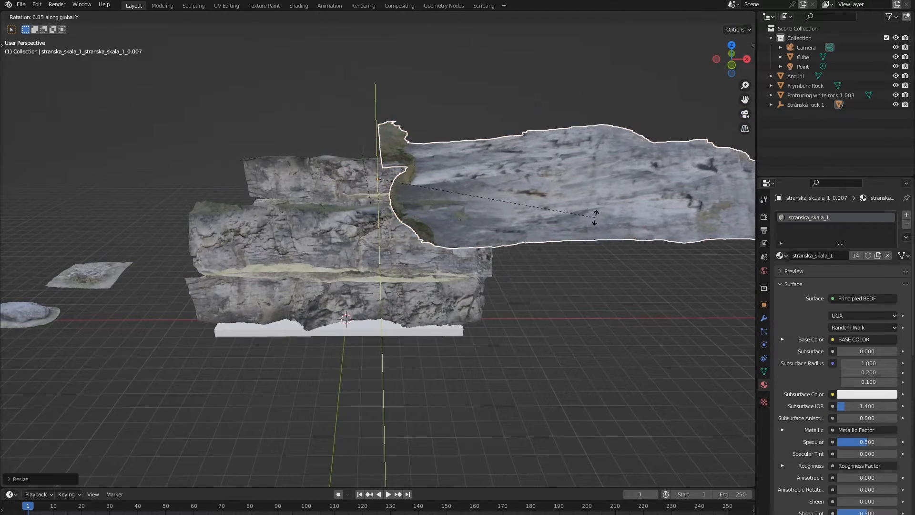
pyautogui.click(601, 213)
# Step: Move the enlarged roof cliff along X over the slab's negative X half and narrow it along X
pyautogui.press('g')
pyautogui.press('x')
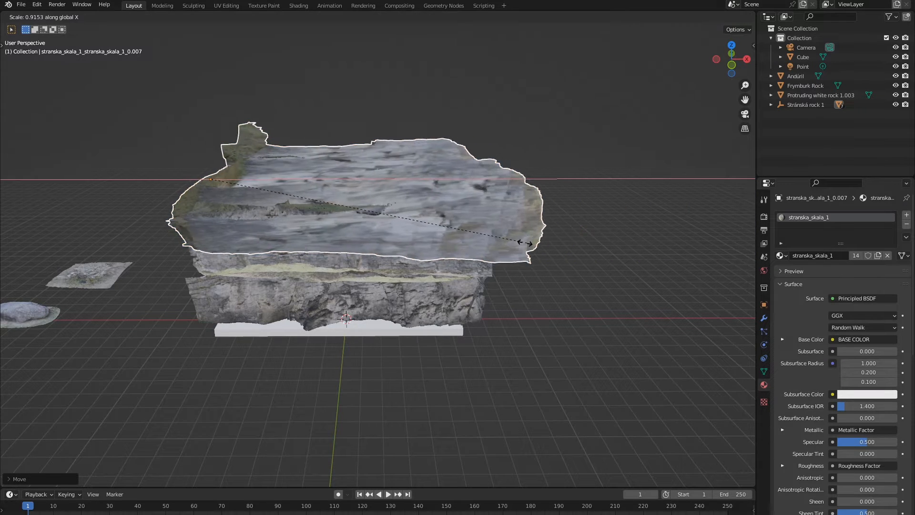
pyautogui.press('x')
pyautogui.click(435, 245)
pyautogui.moveTo(435, 245); pyautogui.dragTo(577, 261, button='middle')
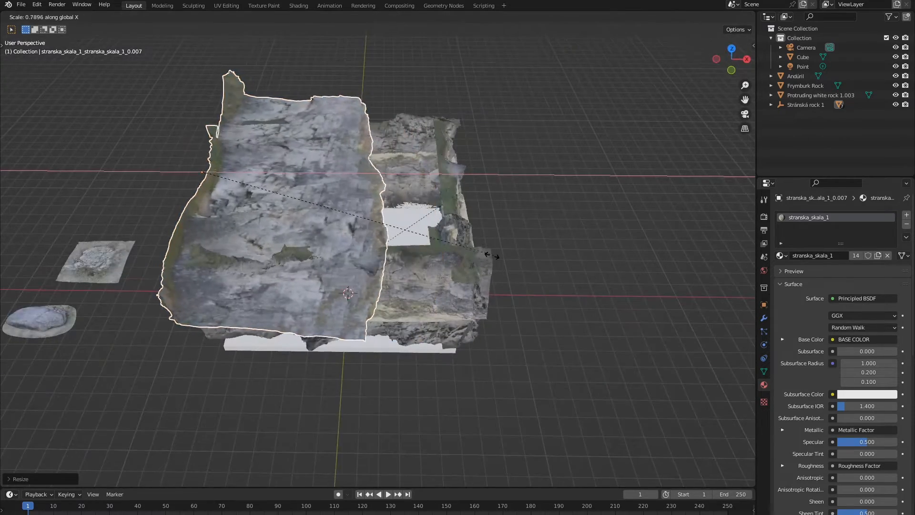
pyautogui.click(466, 244)
# Step: Duplicate the roof cliff toward the positive X side and scale the copy down uniformly
pyautogui.moveTo(465, 245); pyautogui.dragTo(377, 217, button='middle')
pyautogui.hotkey('shift', 'd')
pyautogui.click(559, 213)
pyautogui.press('s')
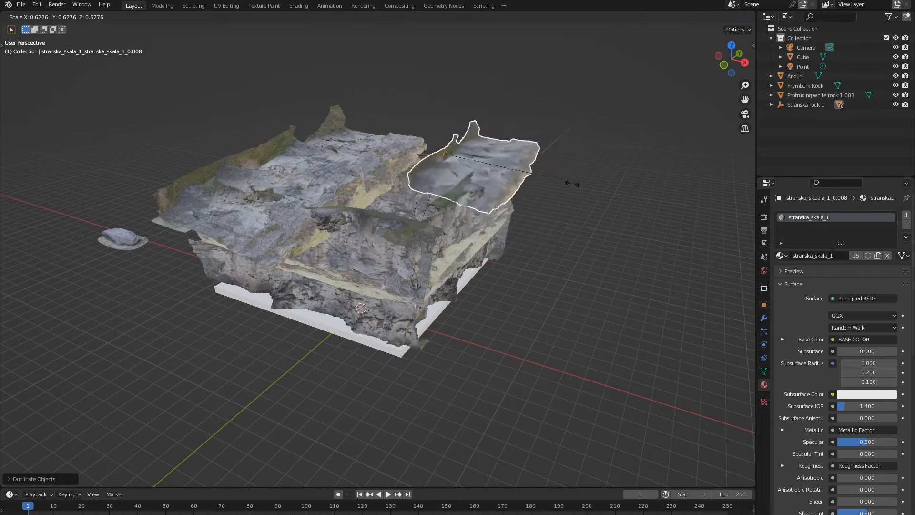
pyautogui.click(532, 183)
# Step: Move and rotate the smaller roof cliff to angle it over the uncovered part of the enclosure
pyautogui.moveTo(532, 183); pyautogui.dragTo(570, 247, button='middle')
pyautogui.scroll(2, 570, 246)
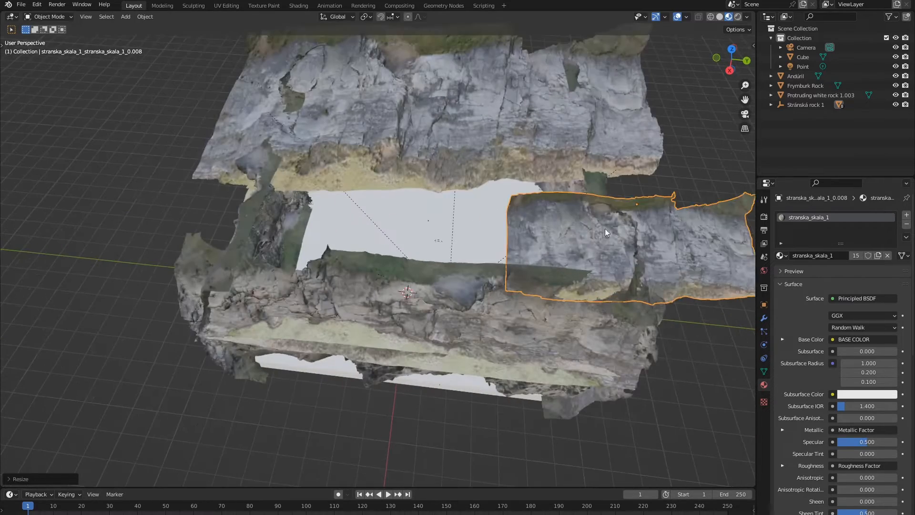
pyautogui.press('g')
pyautogui.click(657, 236)
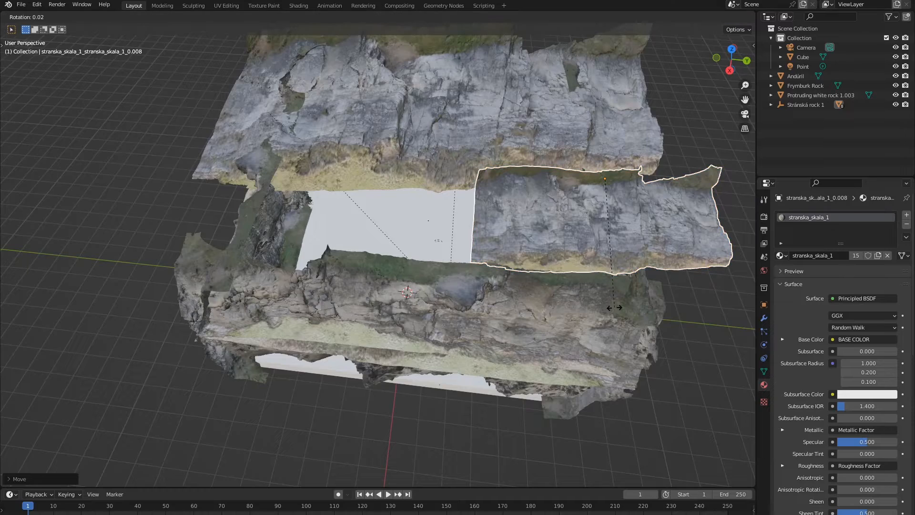
pyautogui.click(675, 237)
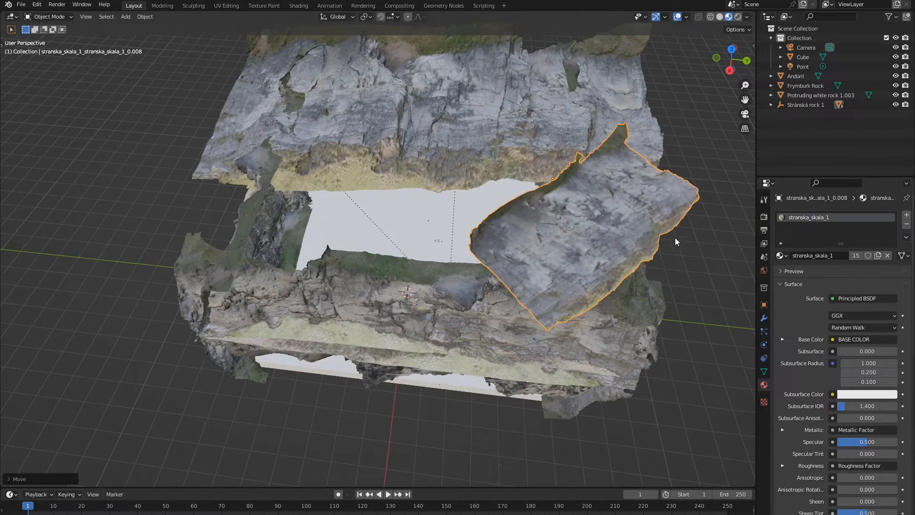
pyautogui.press('g')
pyautogui.click(381, 292)
# Step: Rotate the smaller roof cliff about Z and adjust its height along Z so it rests on the corner walls
pyautogui.moveTo(381, 293); pyautogui.dragTo(494, 293, button='middle')
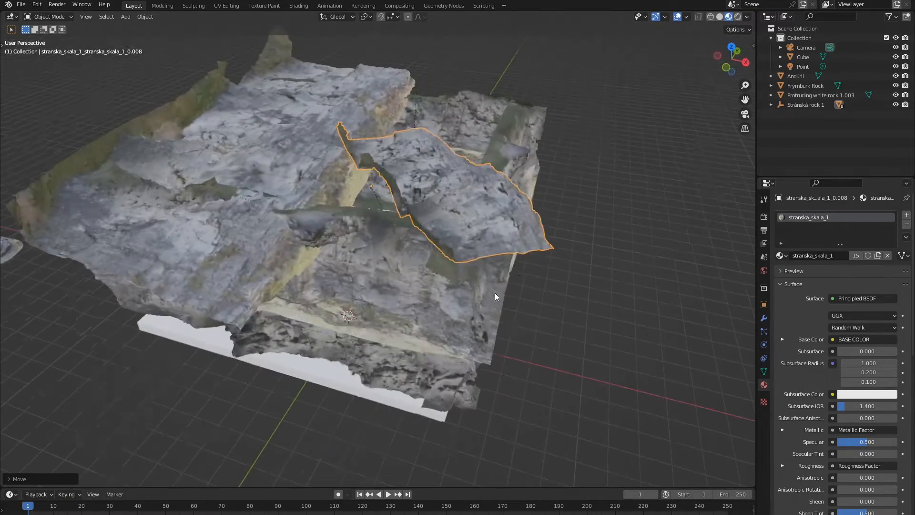
pyautogui.click(508, 285)
pyautogui.press('r')
pyautogui.press('z')
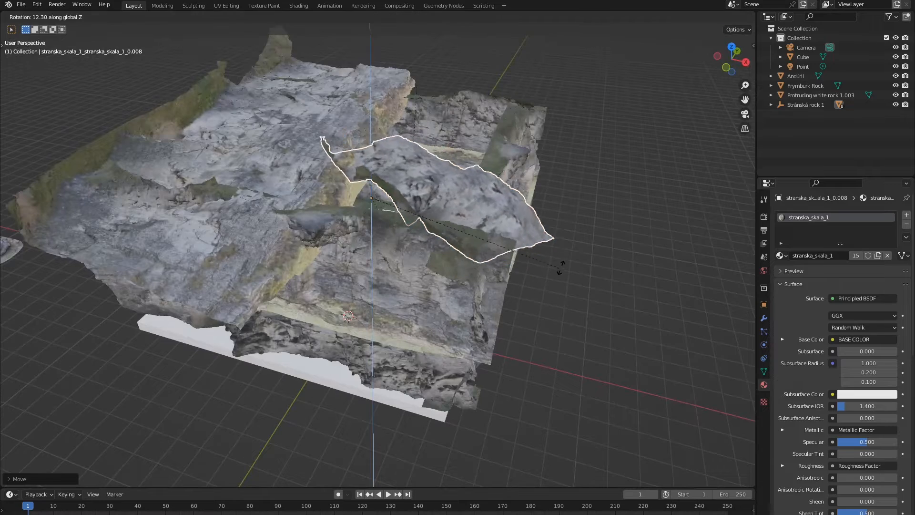
pyautogui.click(593, 239)
pyautogui.press('g')
pyautogui.press('z')
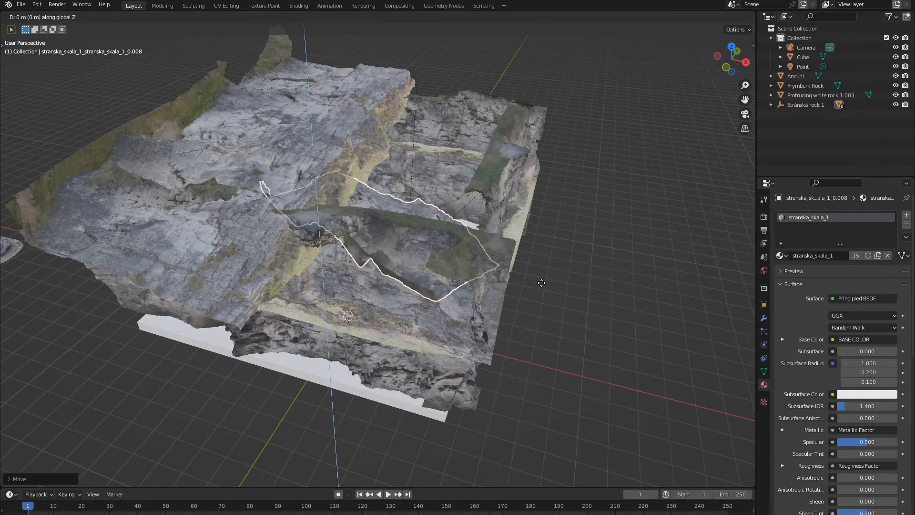
pyautogui.click(545, 254)
# Step: Examine the roof cliffs and walls up close to check where the pieces overlap
pyautogui.moveTo(545, 255); pyautogui.dragTo(373, 271, button='middle')
pyautogui.scroll(-4, 373, 272)
pyautogui.scroll(5, 367, 248)
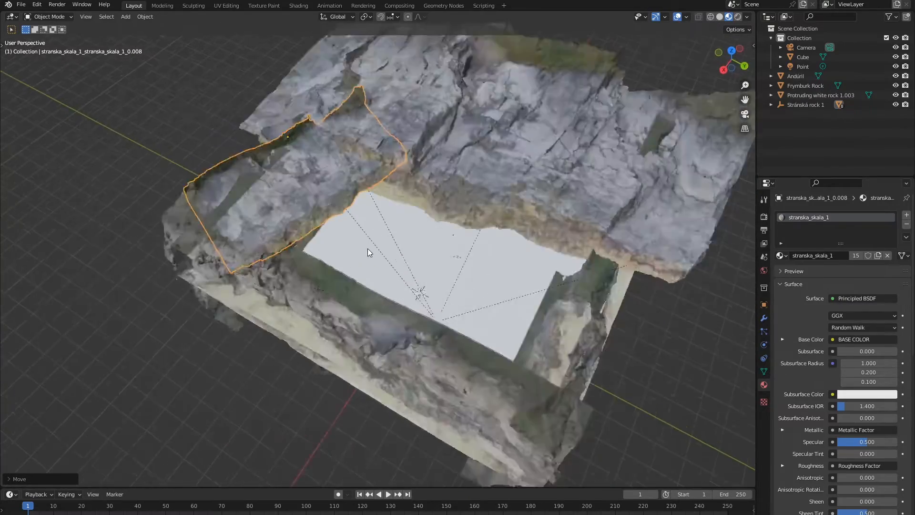
pyautogui.keyDown('shift'); pyautogui.moveTo(381, 132); pyautogui.dragTo(442, 274, button='middle'); pyautogui.keyUp('shift')
pyautogui.scroll(4, 442, 273)
pyautogui.keyDown('shift'); pyautogui.moveTo(491, 168); pyautogui.dragTo(449, 235, button='middle'); pyautogui.keyUp('shift')
pyautogui.scroll(5, 449, 235)
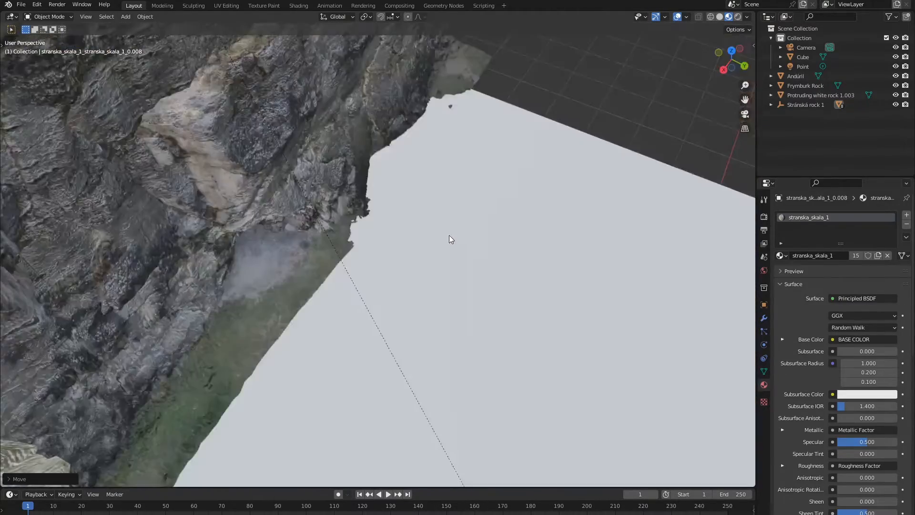
pyautogui.scroll(-3, 446, 231)
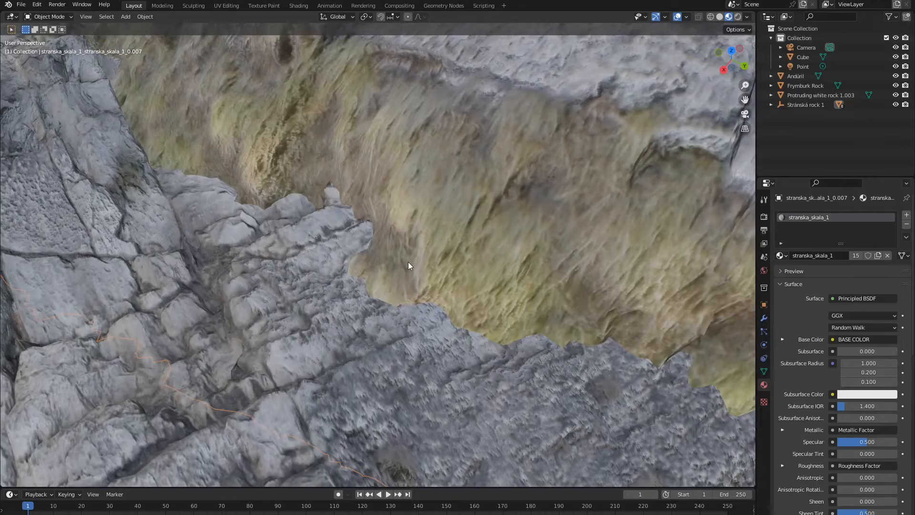
pyautogui.scroll(-4, 408, 262)
pyautogui.moveTo(413, 262); pyautogui.dragTo(390, 267, button='middle')
# Step: Select the smaller roof cliff and nudge it along Y over the corner
pyautogui.click(370, 263)
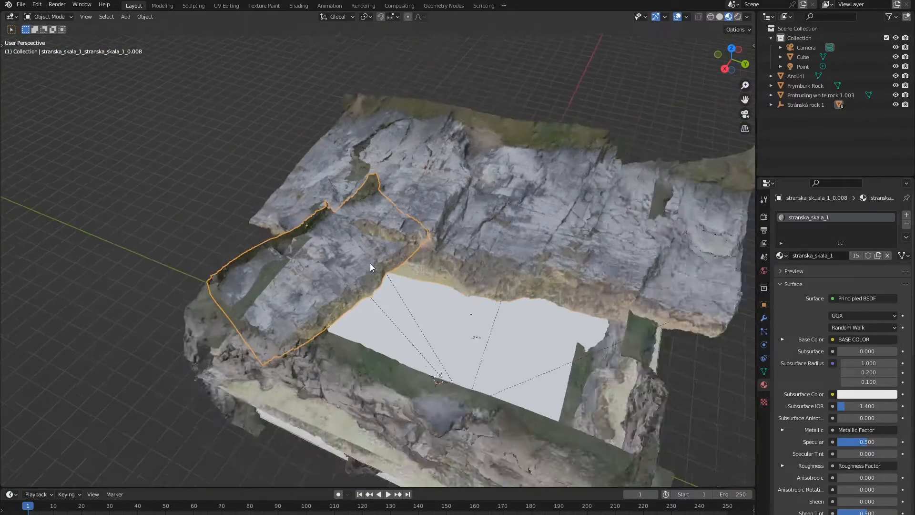
pyautogui.scroll(-1, 371, 264)
pyautogui.press('g')
pyautogui.press('z')
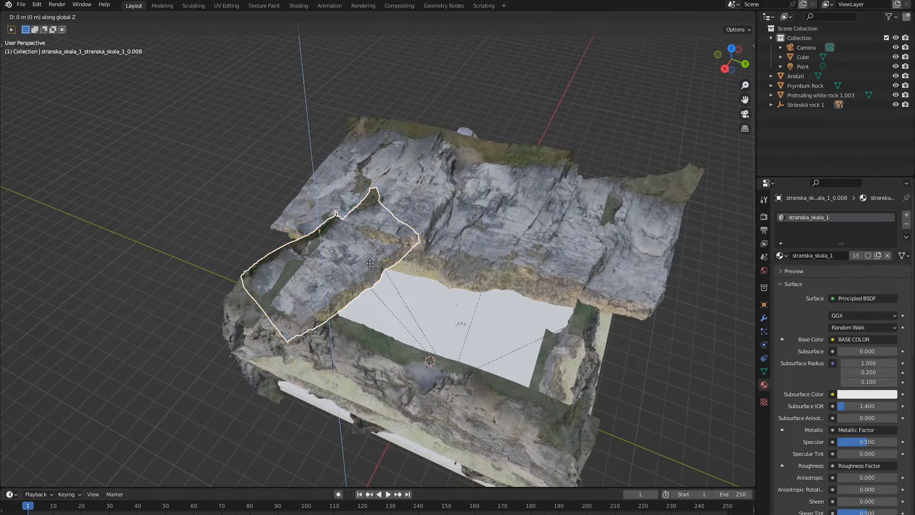
pyautogui.press('g')
pyautogui.press('y')
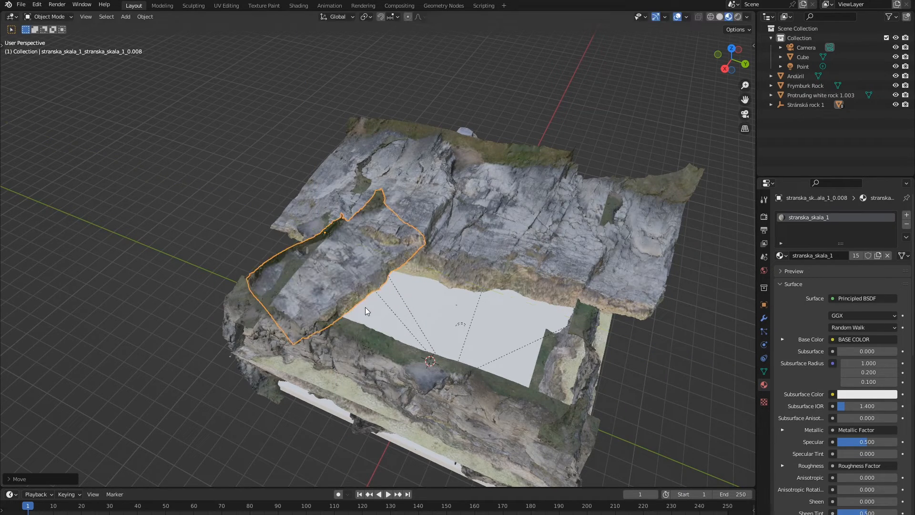
# Step: Duplicate the smaller roof cliff twice, rotating the second copy about Z and placing both over the remaining opening
pyautogui.hotkey('shift', 'd')
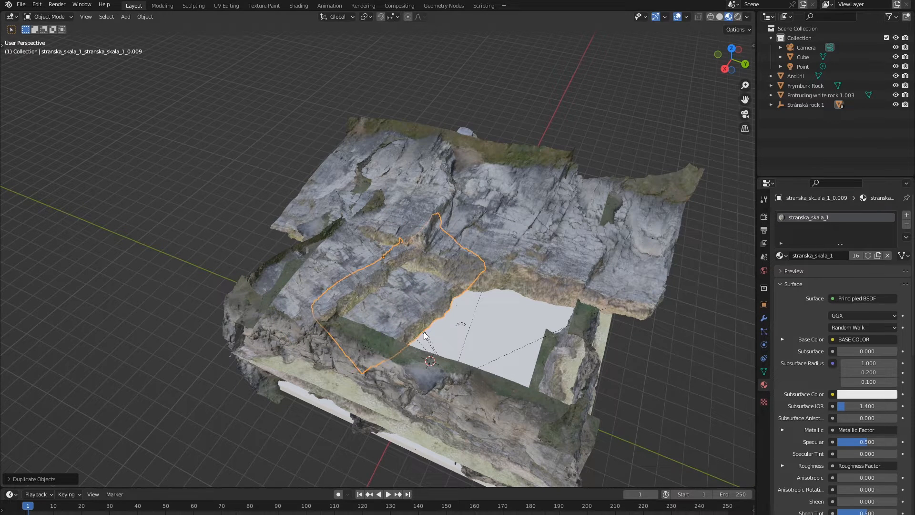
pyautogui.press('r')
pyautogui.press('z')
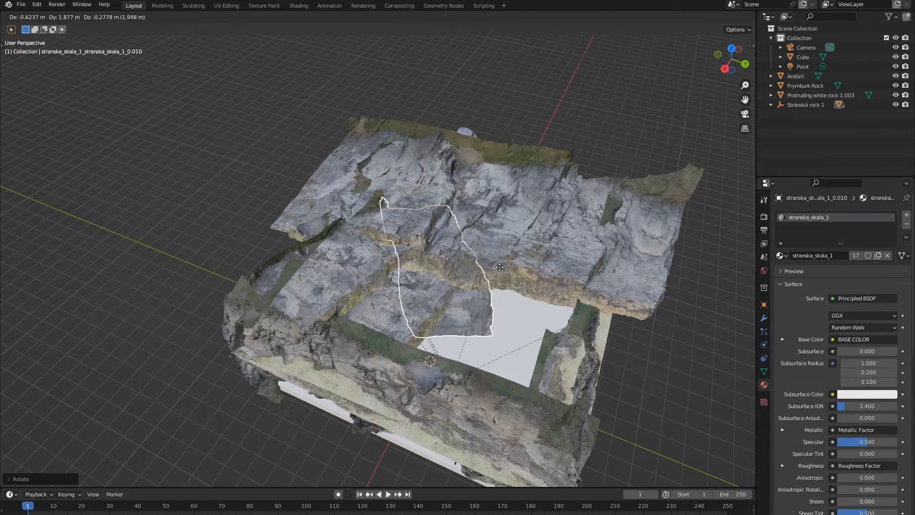
pyautogui.moveTo(596, 385); pyautogui.dragTo(537, 352, button='middle')
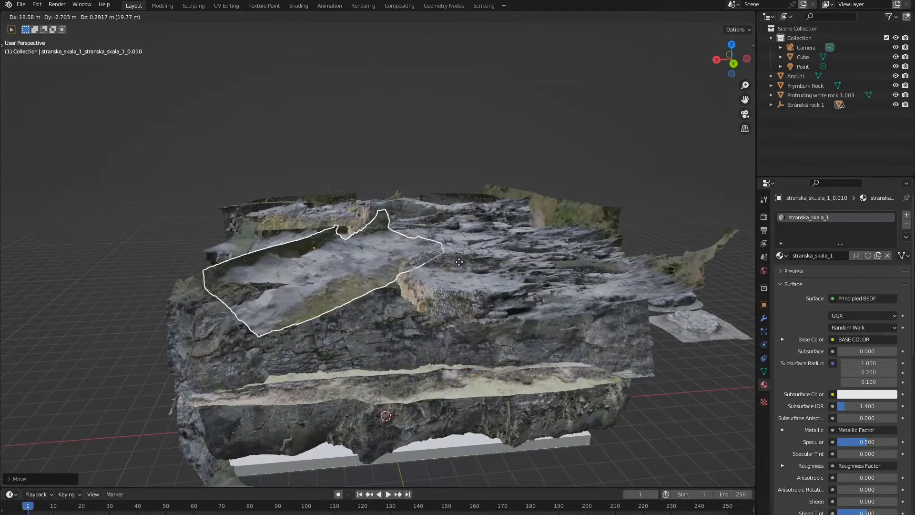
pyautogui.click(425, 293)
# Step: Select the first copy of the smaller roof cliff and raise it along Z above the walls
pyautogui.moveTo(424, 290); pyautogui.dragTo(479, 343, button='middle')
pyautogui.click(388, 263)
pyautogui.press('g')
pyautogui.press('z')
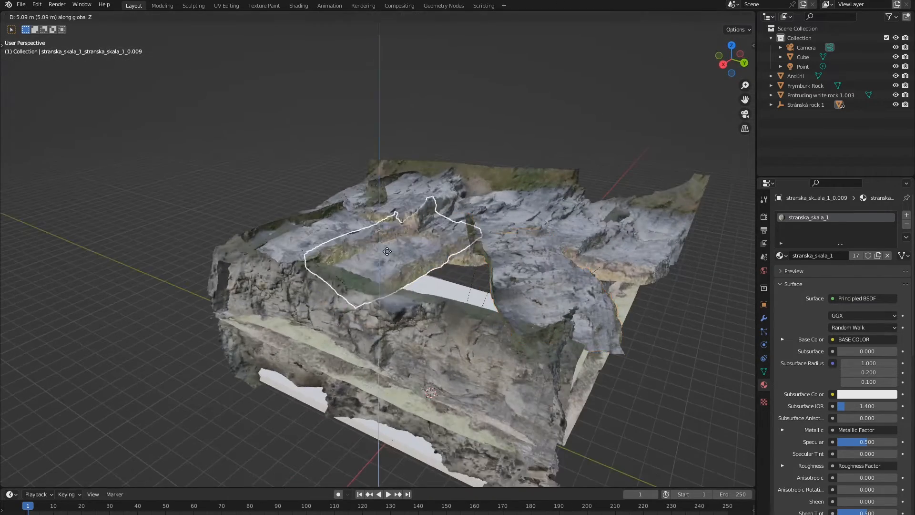
# Step: Inspect the roof from inside and beneath the enclosure for gaps between the cliffs
pyautogui.moveTo(601, 254); pyautogui.dragTo(334, 246, button='middle')
pyautogui.scroll(5, 447, 264)
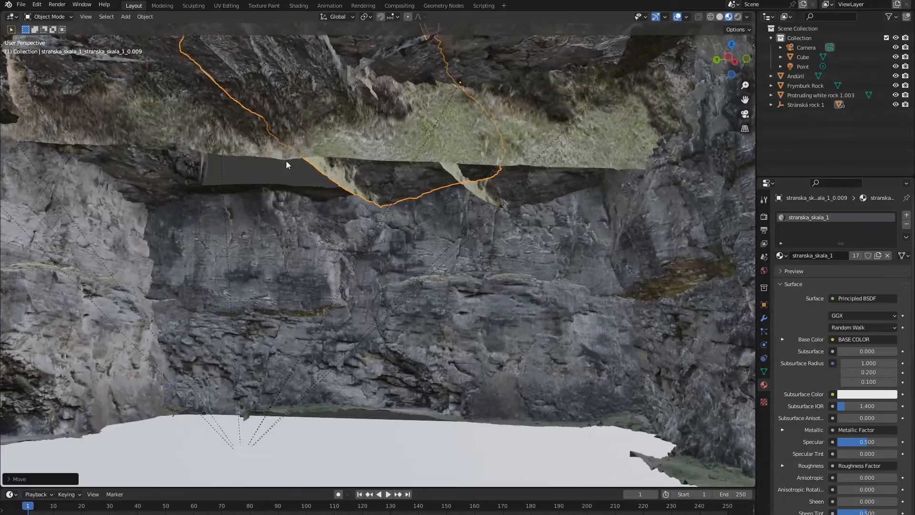
pyautogui.scroll(-3, 296, 190)
pyautogui.moveTo(302, 211); pyautogui.dragTo(294, 135, button='middle')
pyautogui.scroll(-4, 314, 229)
pyautogui.scroll(4, 322, 238)
pyautogui.scroll(-6, 316, 216)
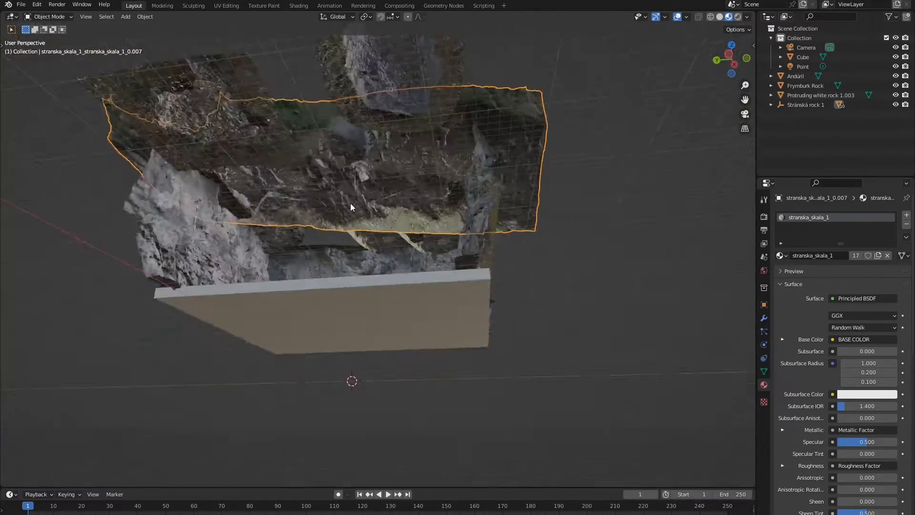
# Step: Rotate the selected roof cliff 180° about Y and move it about 92 m along X back over the walls
pyautogui.moveTo(350, 204); pyautogui.dragTo(316, 275, button='middle')
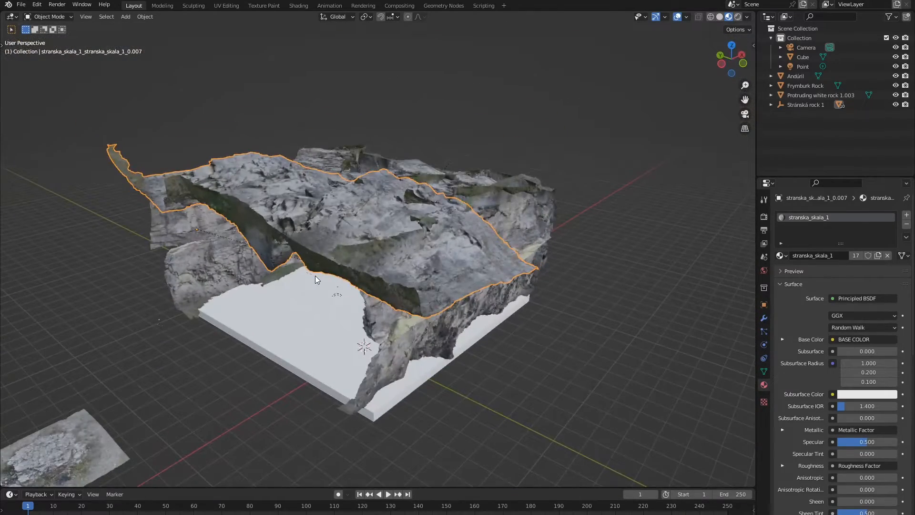
pyautogui.write('ry180')
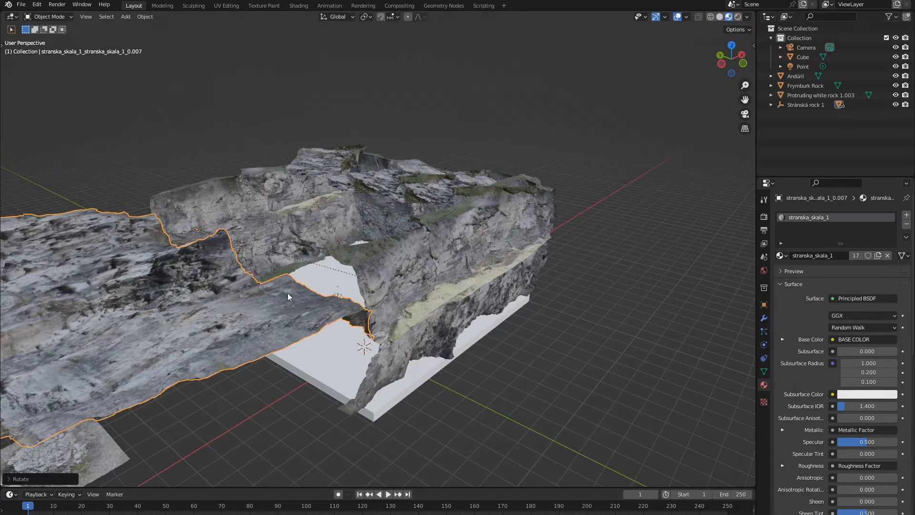
pyautogui.moveTo(287, 292); pyautogui.dragTo(204, 301, button='middle')
pyautogui.press('g')
pyautogui.press('x')
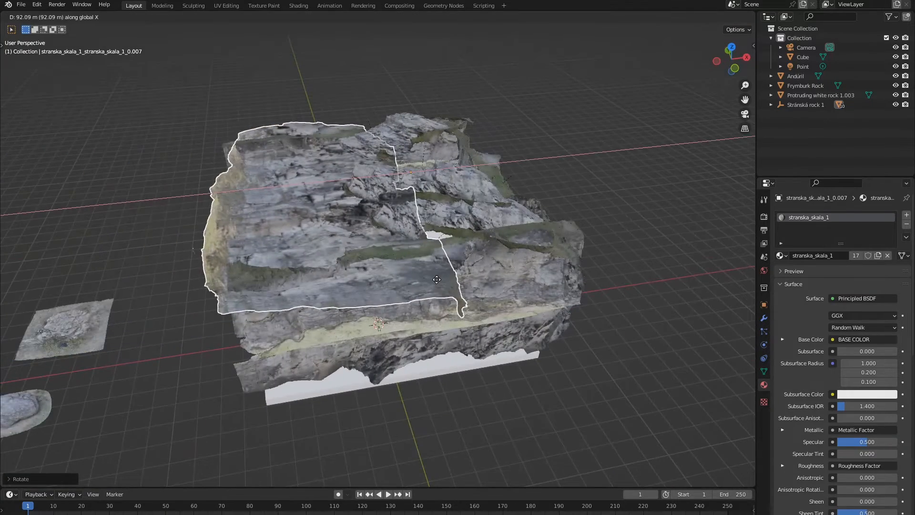
pyautogui.click(436, 279)
# Step: Rotate the same roof cliff 180° about Z and move it about -90 m along X over the remaining opening
pyautogui.moveTo(444, 280); pyautogui.dragTo(391, 327, button='middle')
pyautogui.scroll(6, 391, 327)
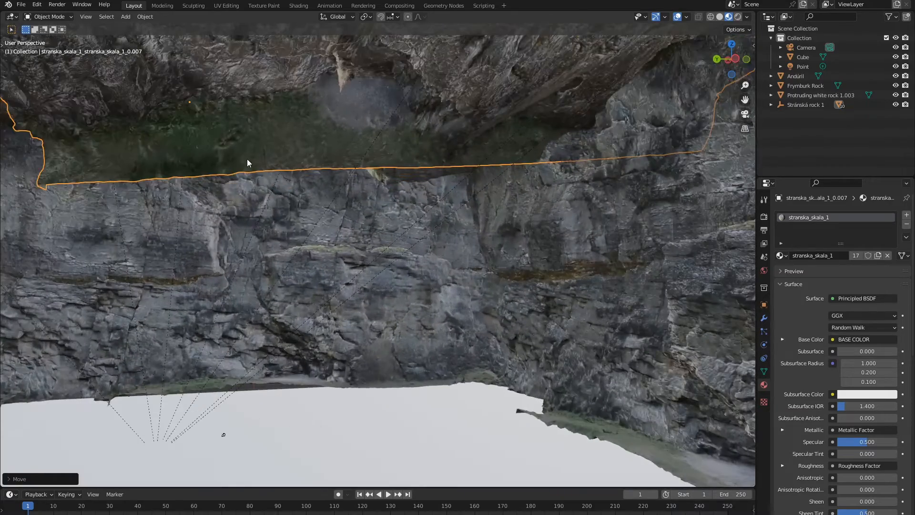
pyautogui.moveTo(247, 162); pyautogui.dragTo(250, 204, button='middle')
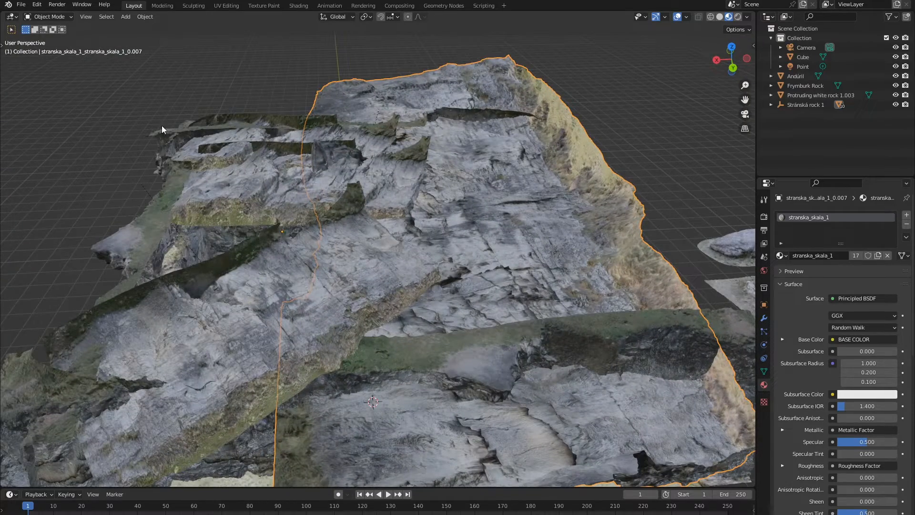
pyautogui.moveTo(332, 266); pyautogui.dragTo(356, 310, button='middle')
pyautogui.scroll(-3, 355, 313)
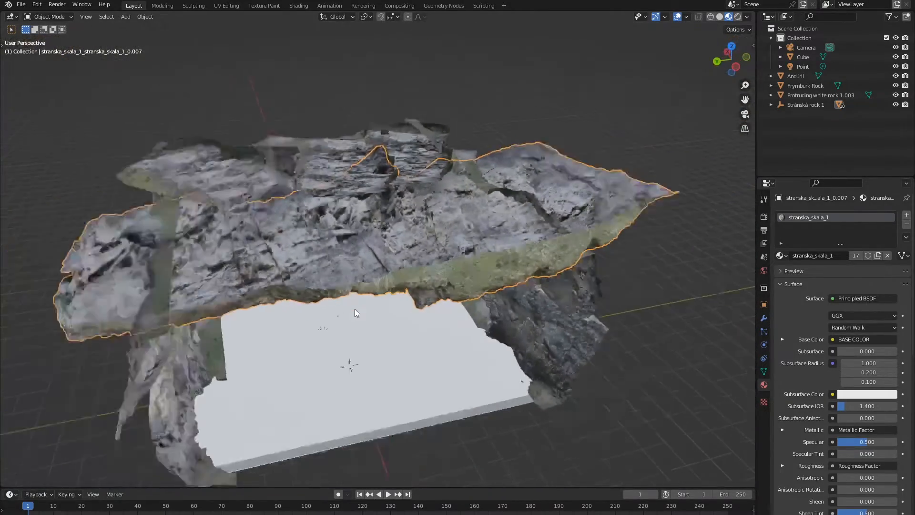
pyautogui.write('rz')
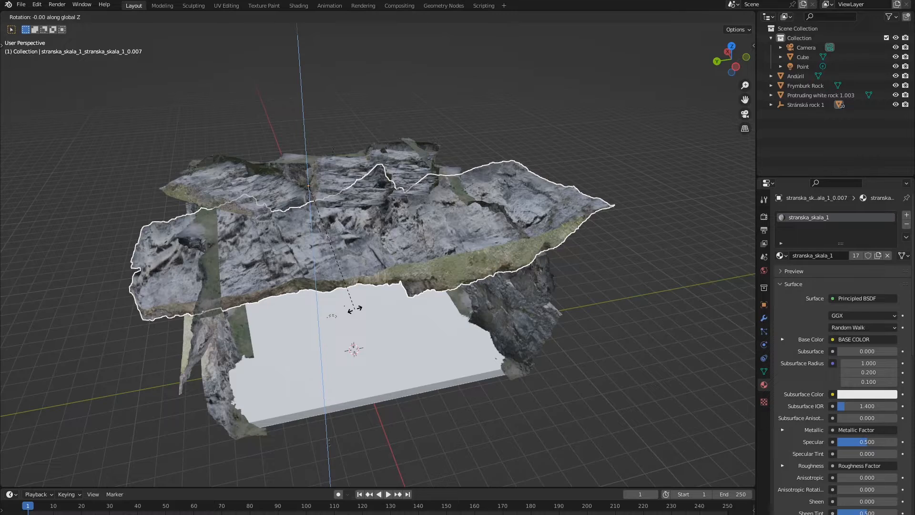
pyautogui.write('180')
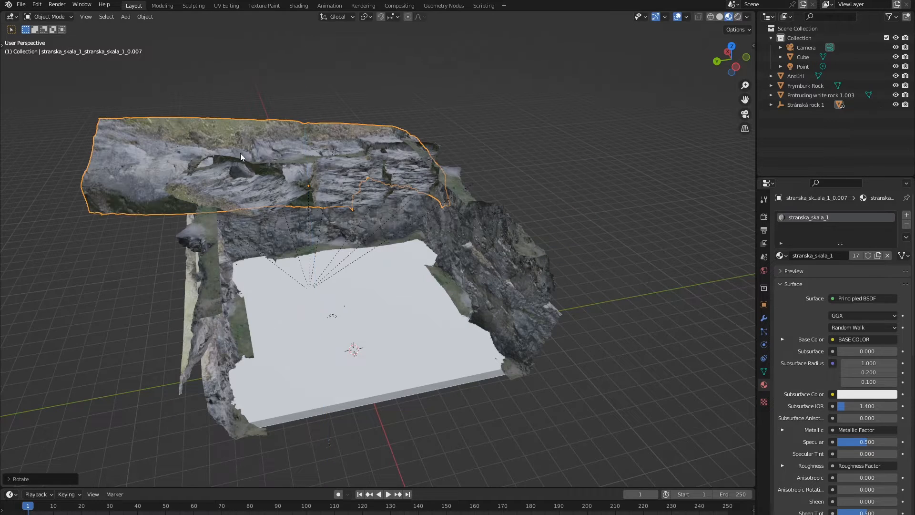
pyautogui.moveTo(632, 381); pyautogui.dragTo(522, 270, button='middle')
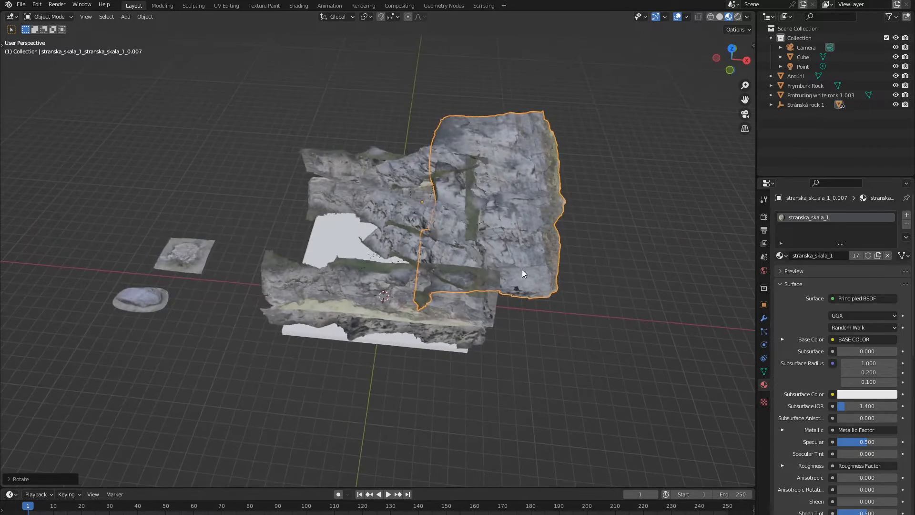
pyautogui.press('g')
pyautogui.press('x')
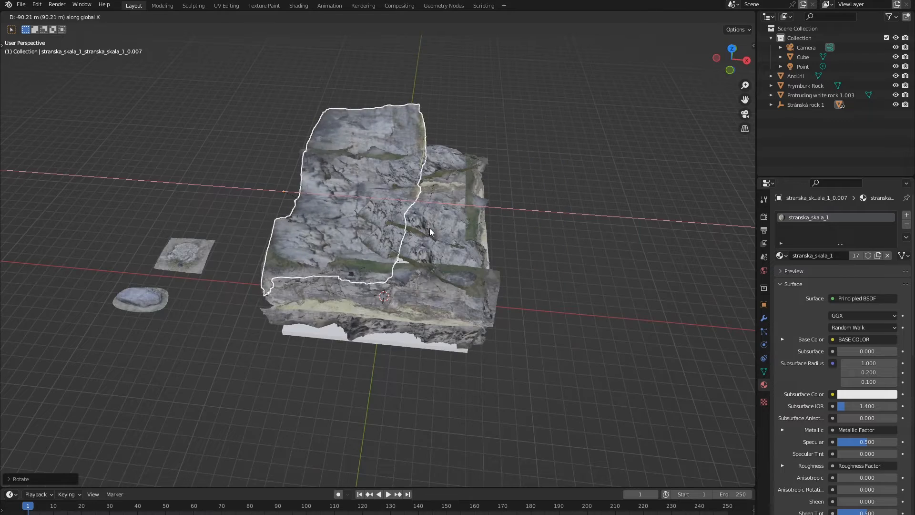
pyautogui.click(430, 229)
# Step: Shift the rotated roof cliff about -15 m along Y to centre it over the enclosure
pyautogui.moveTo(430, 229); pyautogui.dragTo(526, 265, button='middle')
pyautogui.press('g')
pyautogui.press('y')
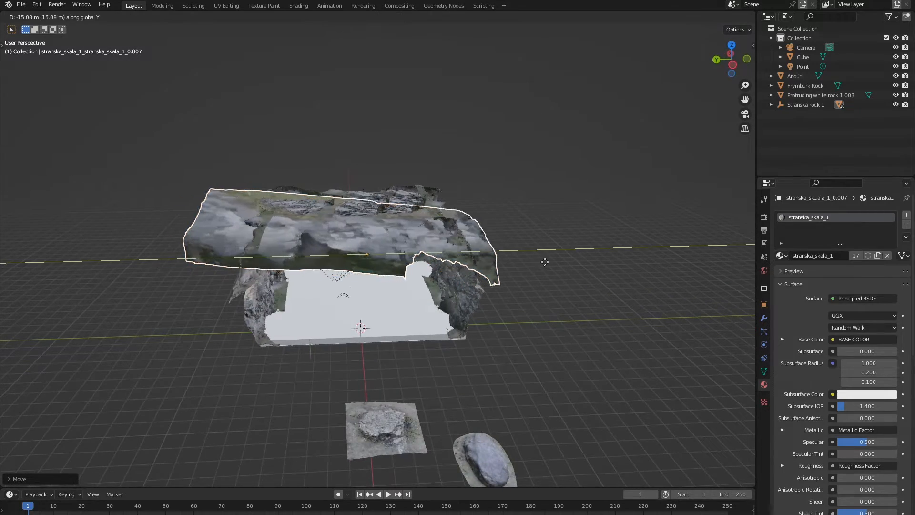
pyautogui.scroll(10, 504, 388)
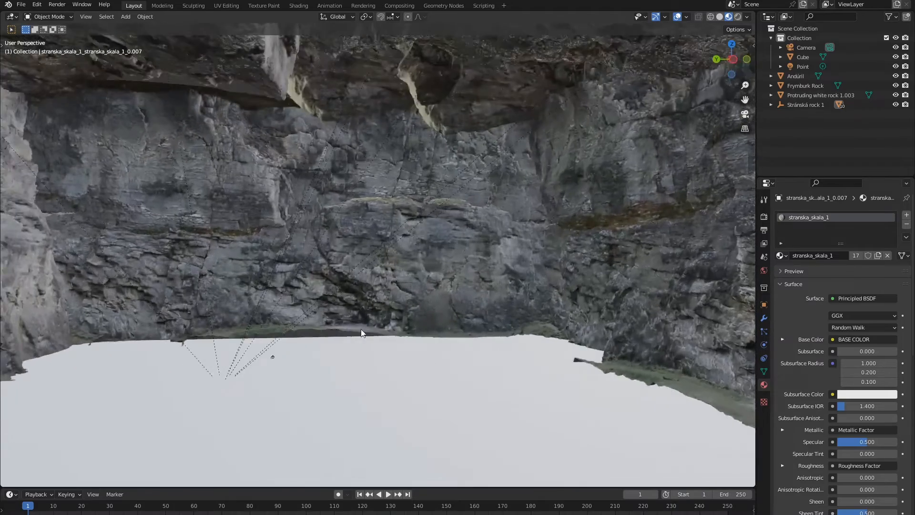
pyautogui.moveTo(361, 333); pyautogui.dragTo(279, 139, button='middle')
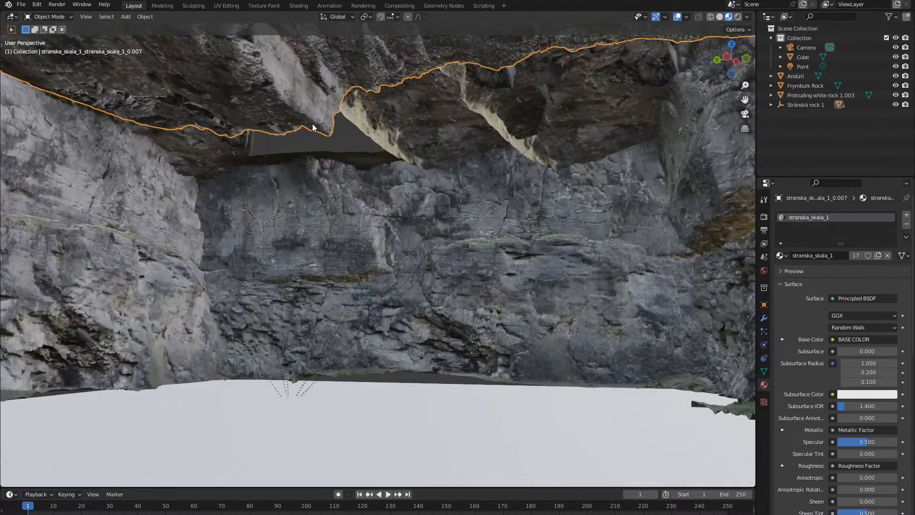
# Step: Raise the rotated roof cliff slightly along Z to match the neighbouring roof pieces
pyautogui.scroll(-3, 347, 153)
pyautogui.moveTo(347, 153); pyautogui.dragTo(336, 173, button='middle')
pyautogui.press('g')
pyautogui.press('z')
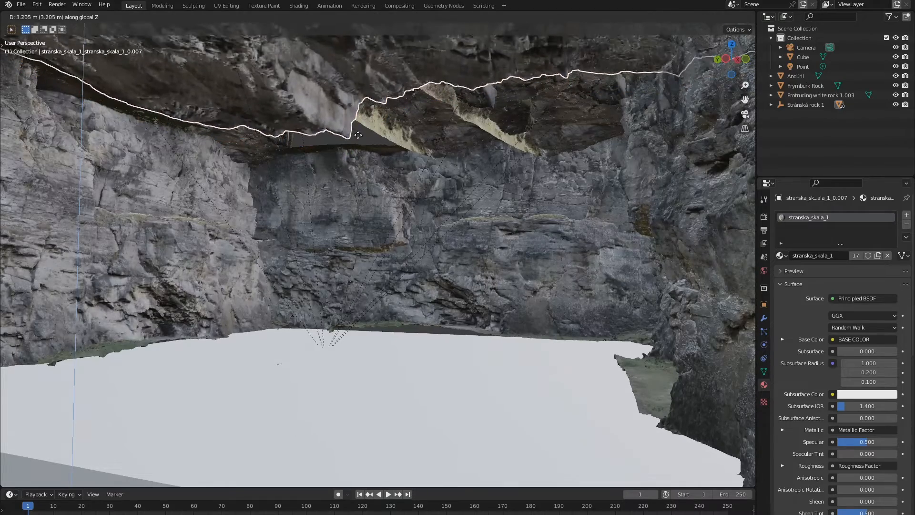
pyautogui.click(365, 151)
# Step: Select the Frymburk Rock outside the enclosure and move it onto the ground slab near the back wall
pyautogui.scroll(2, 374, 190)
pyautogui.moveTo(374, 191); pyautogui.dragTo(439, 276, button='middle')
pyautogui.click(373, 294)
pyautogui.scroll(-5, 373, 305)
pyautogui.click(390, 240)
pyautogui.moveTo(395, 251); pyautogui.dragTo(668, 166, button='middle')
pyautogui.moveTo(626, 285); pyautogui.dragTo(422, 299, button='middle')
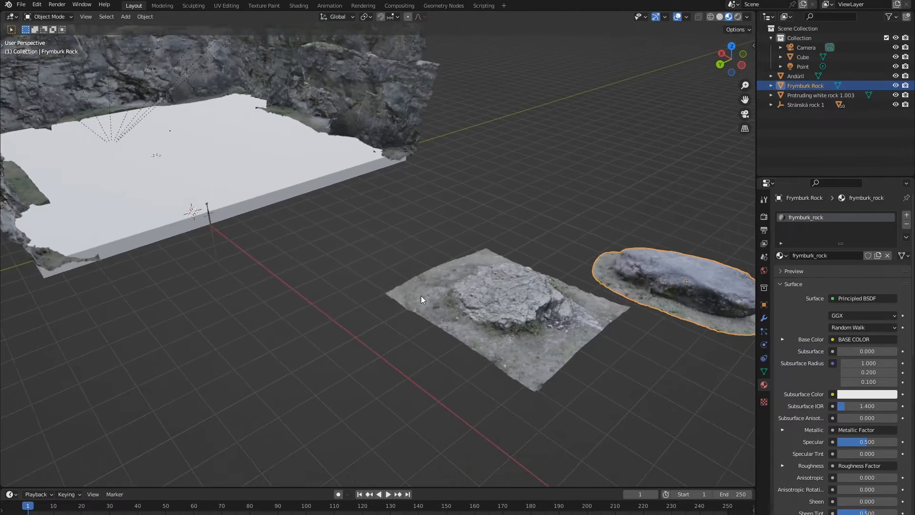
pyautogui.click(150, 62)
# Step: Move the Frymburk Rock further into the back corner against the cliff walls
pyautogui.scroll(4, 191, 141)
pyautogui.keyDown('shift'); pyautogui.moveTo(233, 157); pyautogui.dragTo(629, 482, button='middle'); pyautogui.keyUp('shift')
pyautogui.scroll(4, 394, 300)
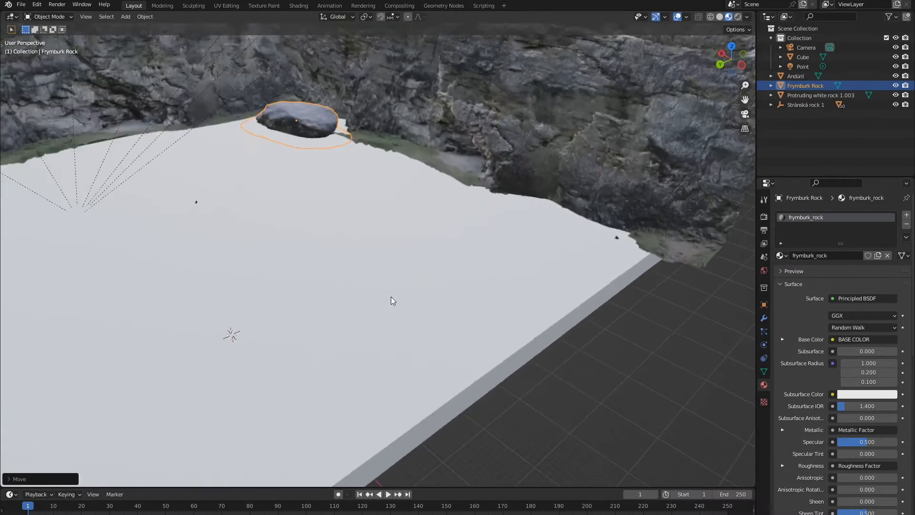
pyautogui.scroll(3, 391, 301)
pyautogui.keyDown('shift'); pyautogui.moveTo(438, 219); pyautogui.dragTo(591, 388, button='middle'); pyautogui.keyUp('shift')
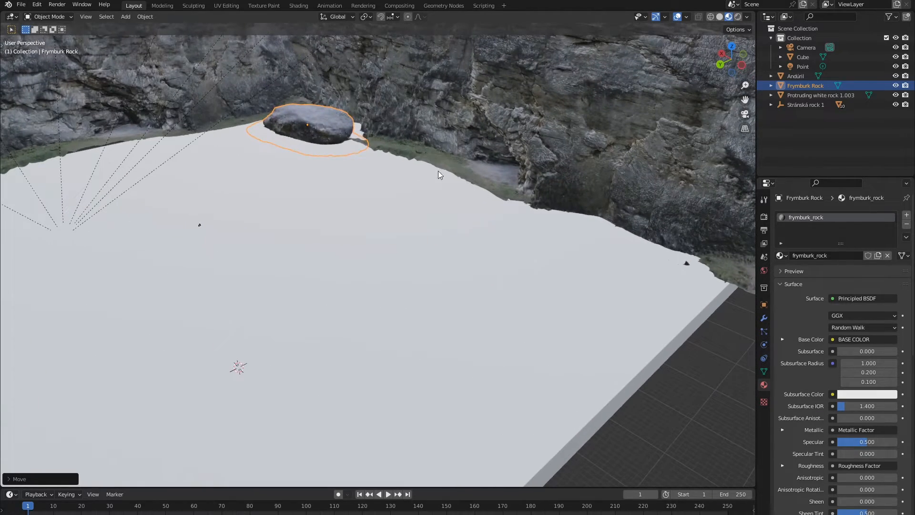
pyautogui.press('g')
pyautogui.click(365, 125)
# Step: Lower the Frymburk Rock about 0.7 m along Z so it sinks into the ground slab, and deselect it
pyautogui.moveTo(643, 264); pyautogui.dragTo(521, 198, button='middle')
pyautogui.scroll(-6, 596, 276)
pyautogui.scroll(4, 521, 198)
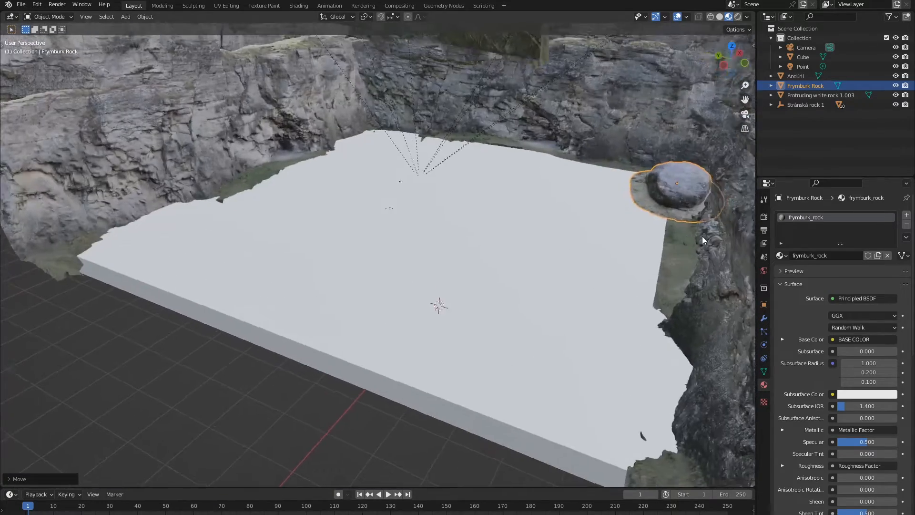
pyautogui.moveTo(703, 236); pyautogui.dragTo(711, 216, button='middle')
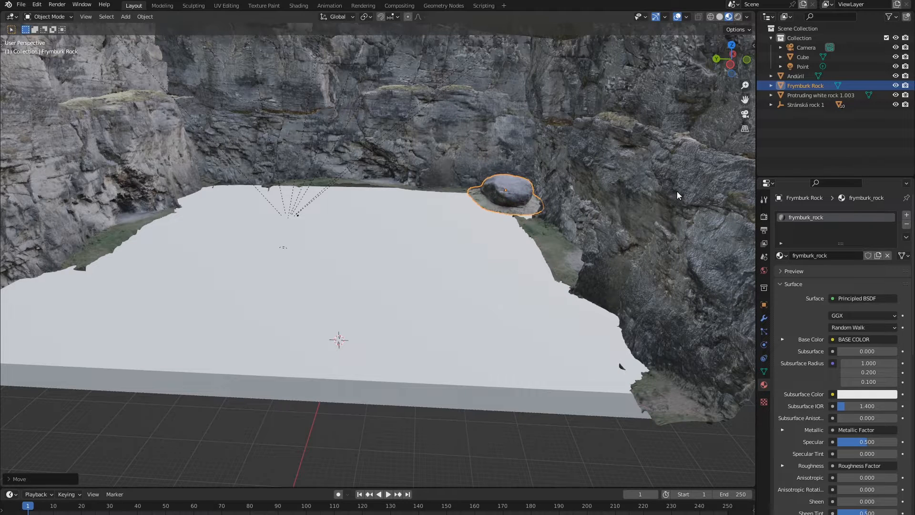
pyautogui.press('g')
pyautogui.press('z')
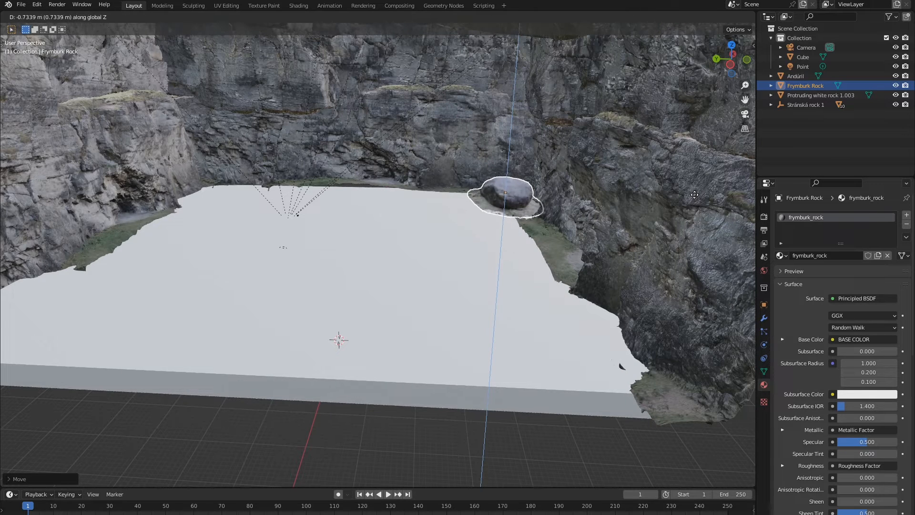
pyautogui.click(695, 195)
pyautogui.moveTo(694, 194); pyautogui.dragTo(678, 222, button='middle')
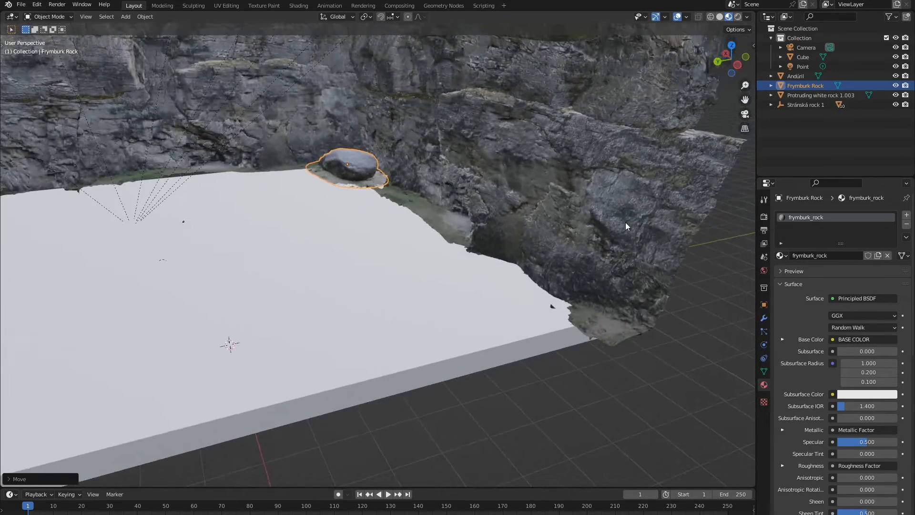
pyautogui.click(662, 374)
# Step: Select Protruding white rock 1.003 outside the enclosure and frame it to examine its shape and surroundings
pyautogui.scroll(-3, 627, 387)
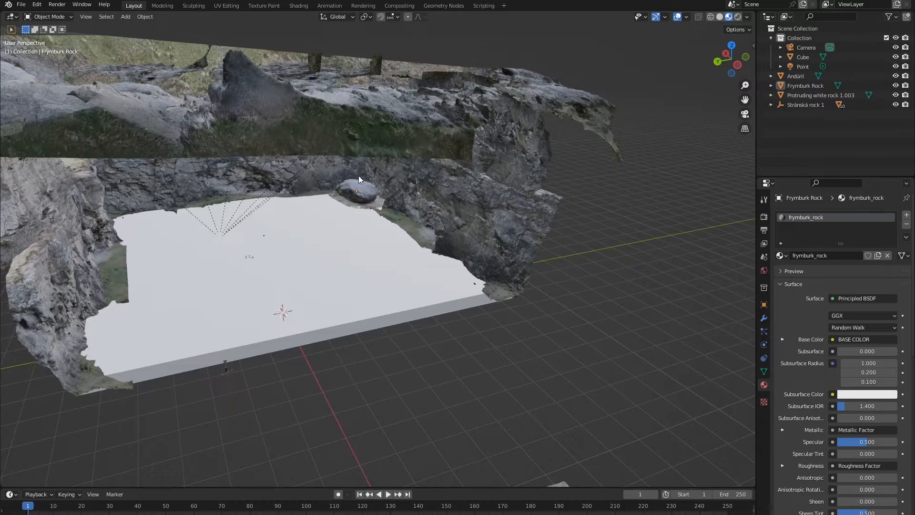
pyautogui.scroll(5, 396, 202)
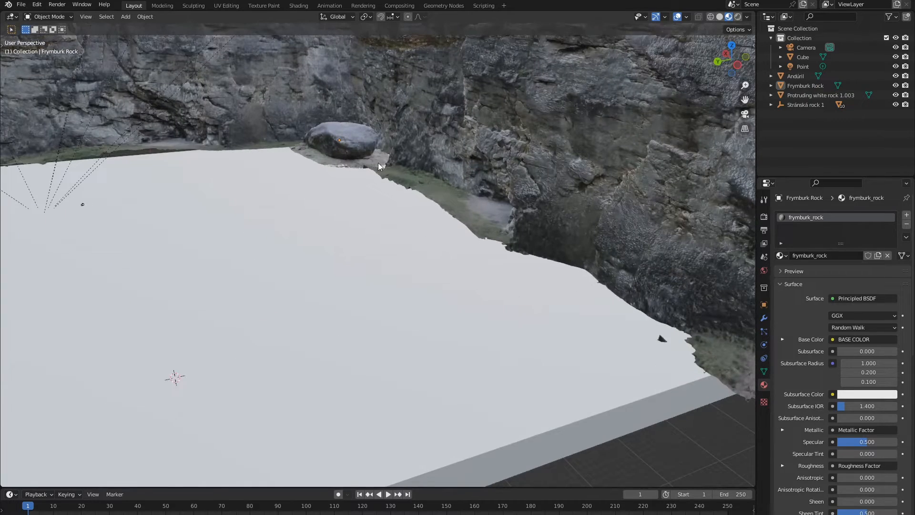
pyautogui.scroll(-6, 463, 309)
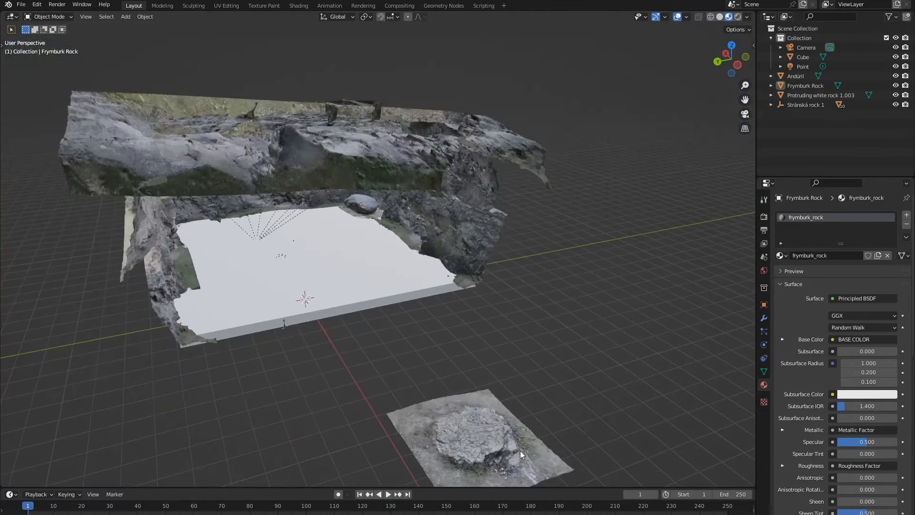
pyautogui.click(543, 377)
pyautogui.scroll(5, 557, 379)
pyautogui.keyDown('shift'); pyautogui.moveTo(520, 357); pyautogui.dragTo(451, 305, button='middle'); pyautogui.keyUp('shift')
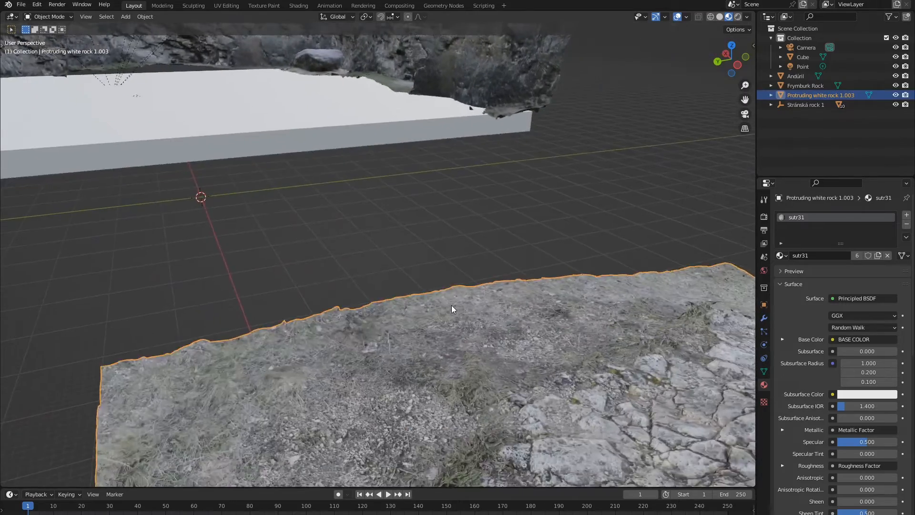
pyautogui.scroll(-2, 448, 298)
pyautogui.press('KP_Decimal')
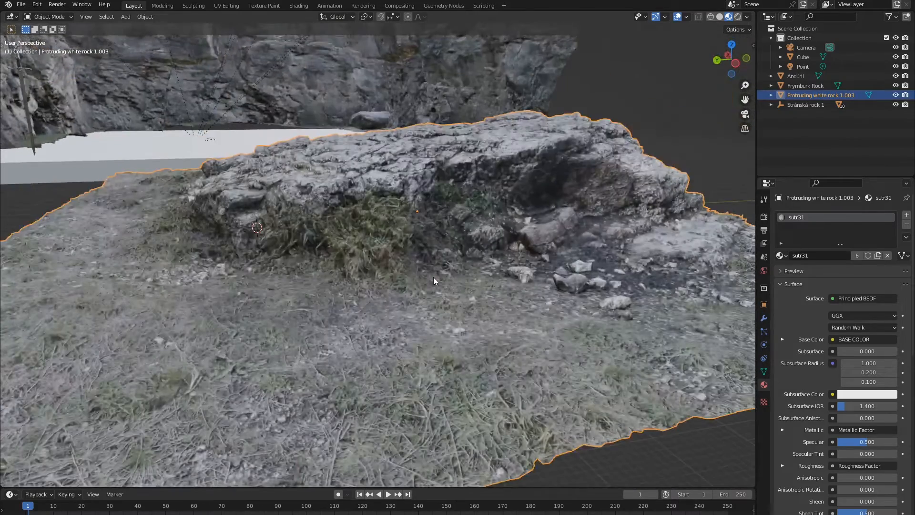
pyautogui.scroll(1, 433, 275)
pyautogui.scroll(-1, 433, 275)
pyautogui.moveTo(433, 276); pyautogui.dragTo(313, 341, button='middle')
pyautogui.scroll(-5, 313, 341)
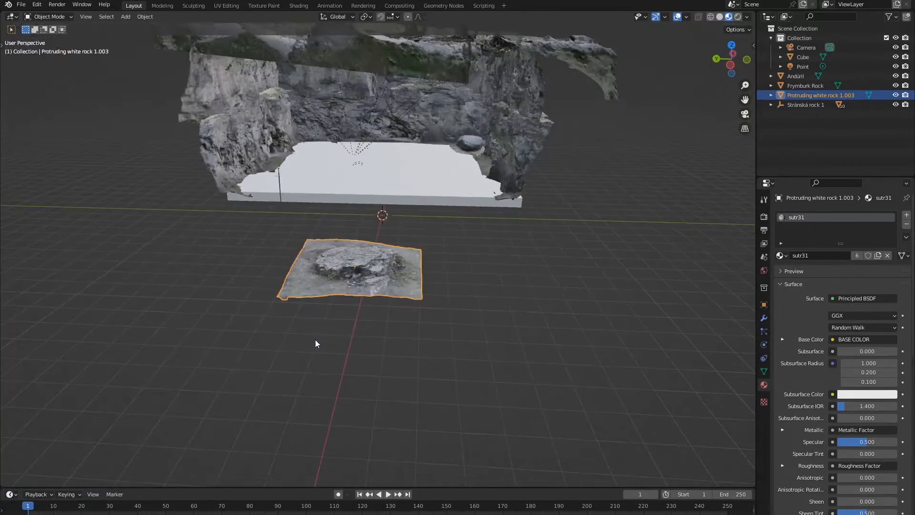
# Step: Enlarge the protruding white rock uniformly in two successive scalings
pyautogui.press('s')
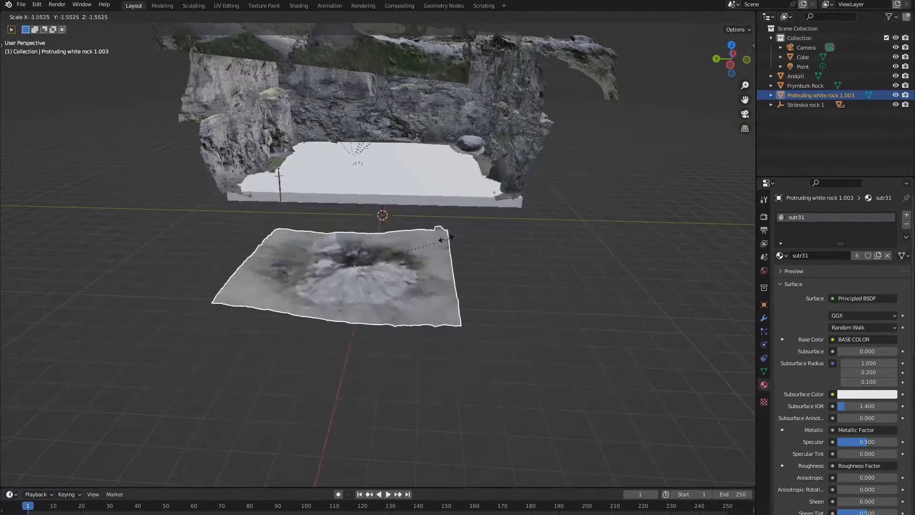
pyautogui.click(527, 264)
pyautogui.moveTo(526, 265); pyautogui.dragTo(530, 338, button='middle')
pyautogui.press('s')
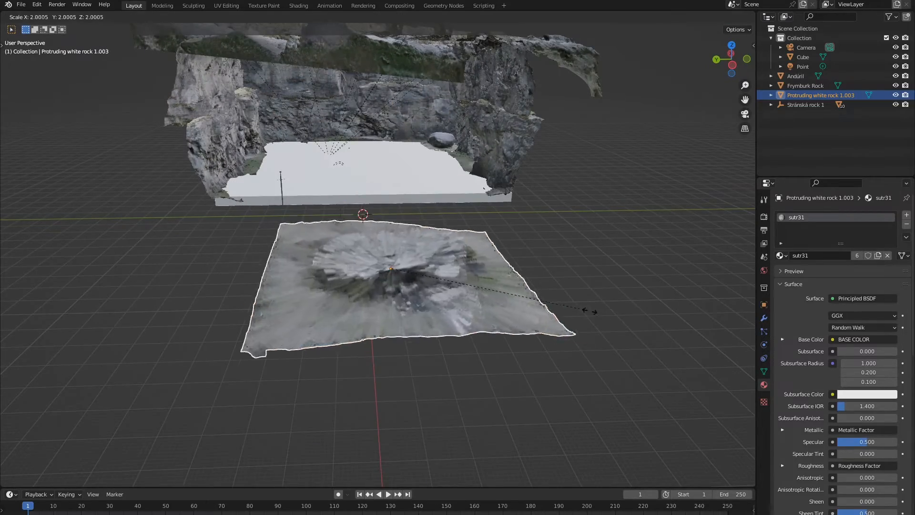
pyautogui.click(270, 414)
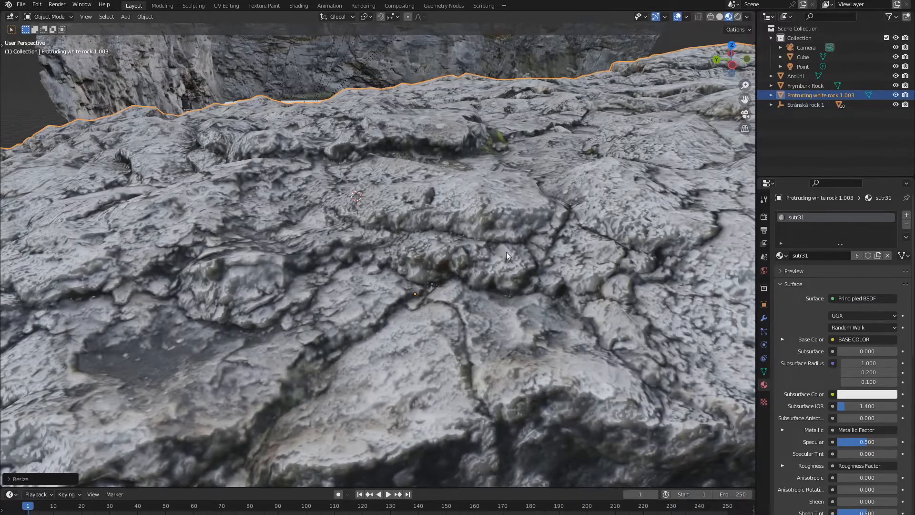
# Step: Scale the protruding white rock back down uniformly so it fits inside the enclosure
pyautogui.scroll(-8, 568, 292)
pyautogui.moveTo(533, 342)
pyautogui.mouseDown(button='middle')
pyautogui.moveTo(576, 359)
pyautogui.moveTo(539, 359)
pyautogui.mouseUp(button='middle')
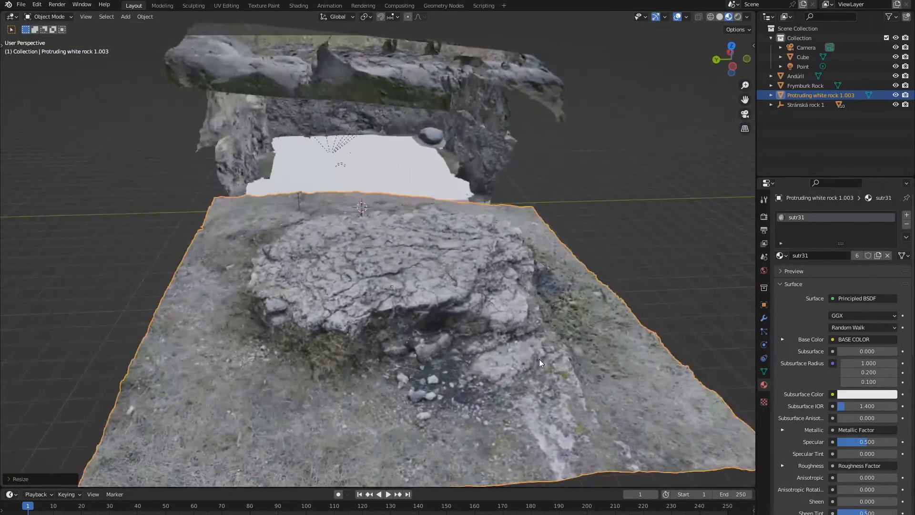
pyautogui.press('s')
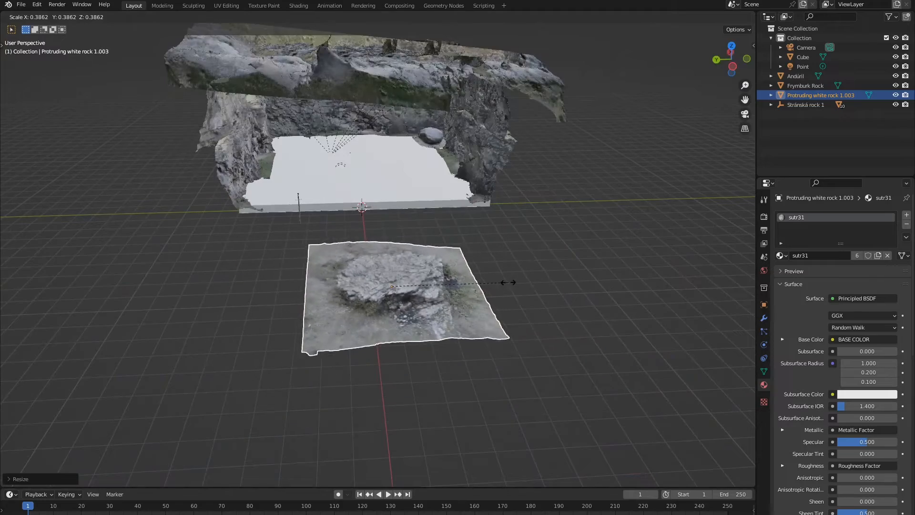
pyautogui.click(522, 361)
# Step: Move the protruding white rock about 150 m along X onto the middle of the ground slab
pyautogui.moveTo(513, 361); pyautogui.dragTo(598, 352, button='middle')
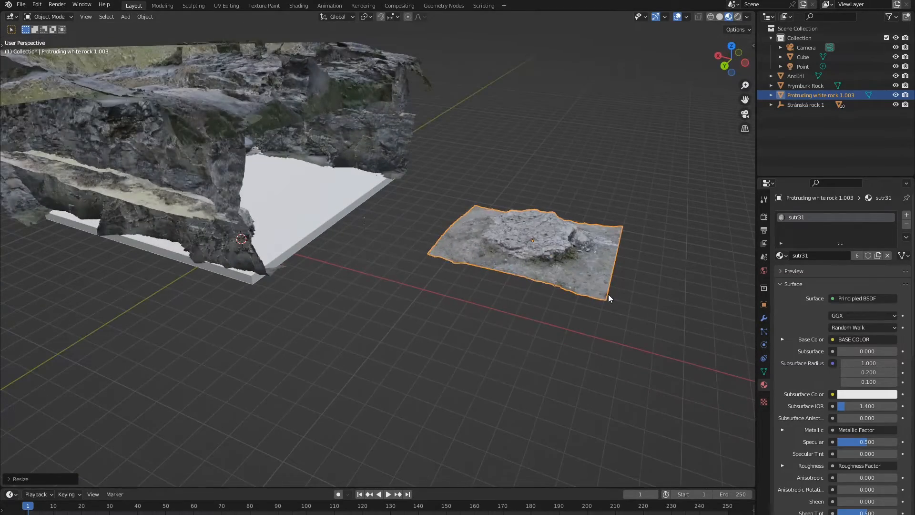
pyautogui.press('g')
pyautogui.press('x')
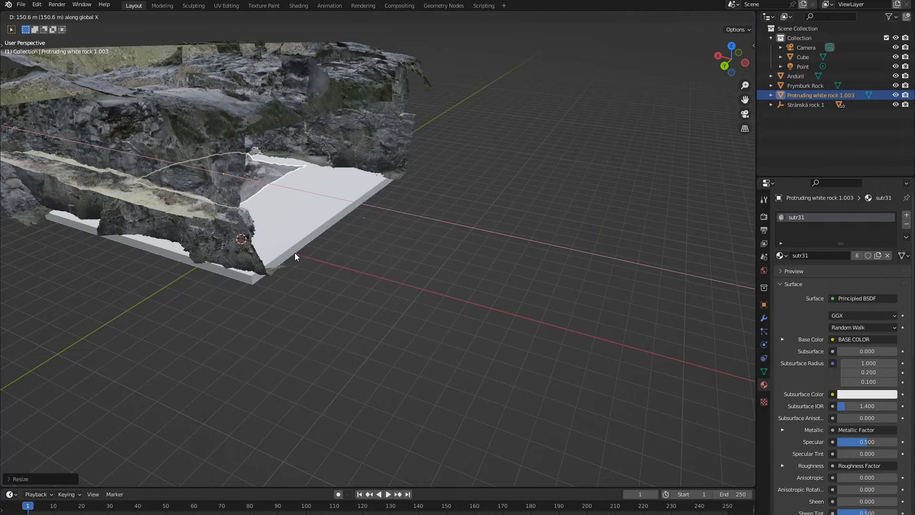
pyautogui.click(282, 258)
pyautogui.moveTo(395, 282); pyautogui.dragTo(365, 232, button='middle')
pyautogui.moveTo(257, 179); pyautogui.dragTo(452, 388, button='middle')
pyautogui.scroll(5, 454, 387)
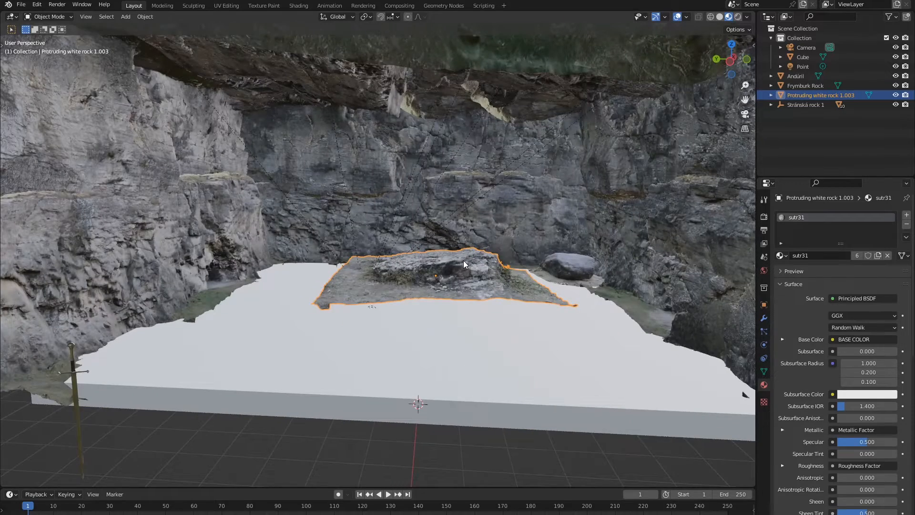
# Step: Enlarge the protruding white rock slightly and lower it about 3.6 m along Z into the ground slab
pyautogui.moveTo(475, 236)
pyautogui.mouseDown(button='middle')
pyautogui.moveTo(490, 289)
pyautogui.moveTo(462, 240)
pyautogui.mouseUp(button='middle')
pyautogui.press('s')
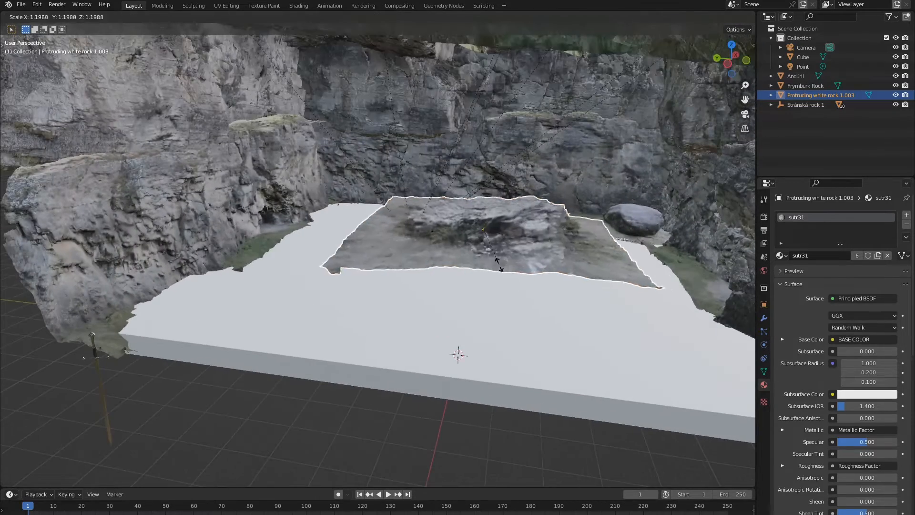
pyautogui.click(511, 250)
pyautogui.press('g')
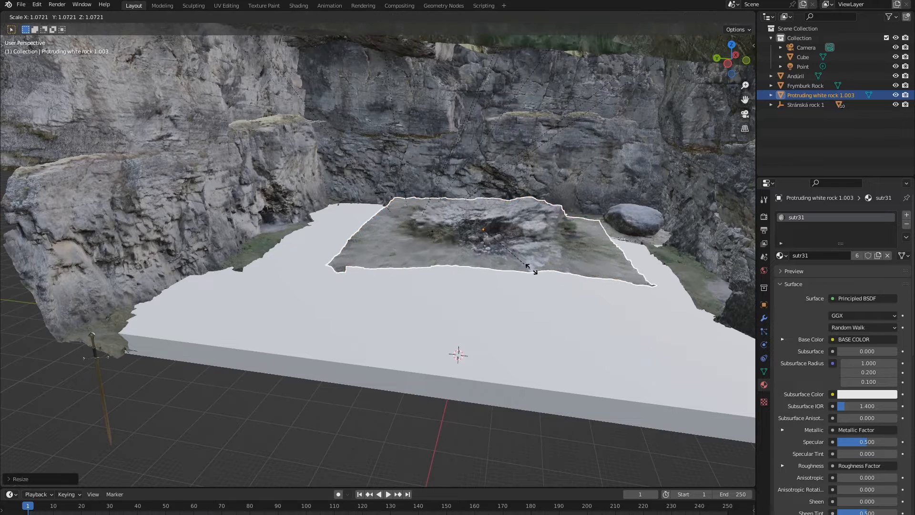
pyautogui.press('z')
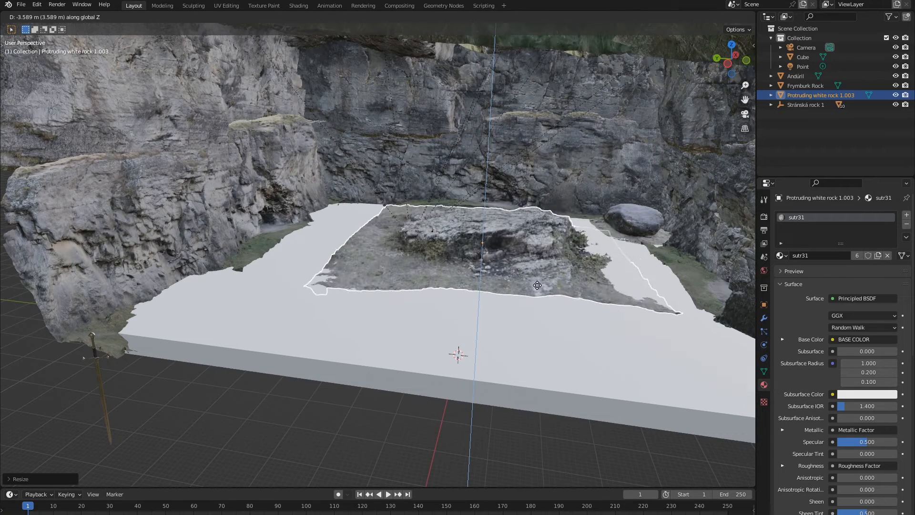
# Step: Move the protruding white rock along Y until its edge meets the side cliff wall
pyautogui.press('g')
pyautogui.press('y')
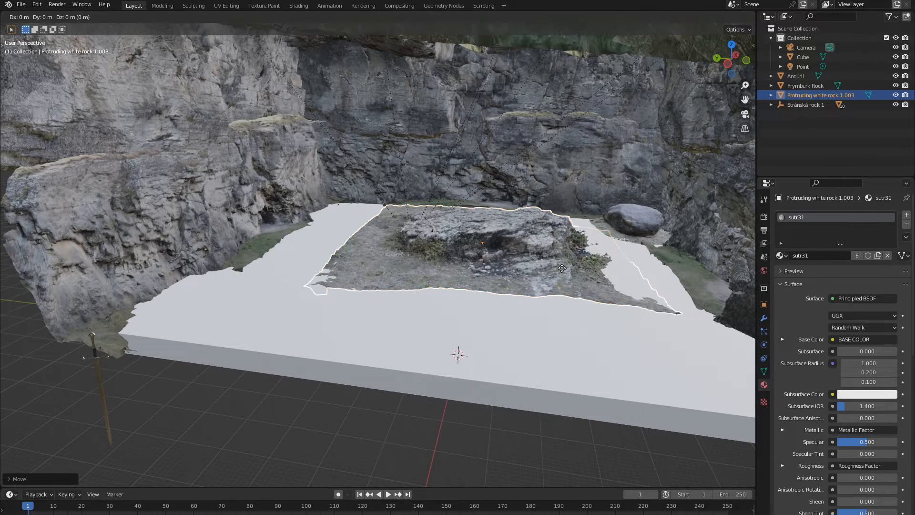
pyautogui.click(480, 271)
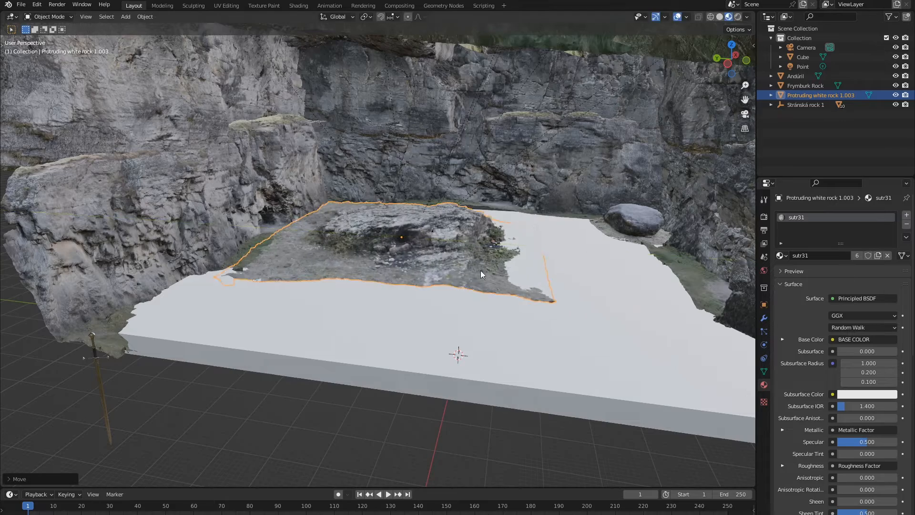
# Step: Examine the rock's placement from several angles and check which parts of the ground slab are still bare
pyautogui.scroll(3, 409, 301)
pyautogui.moveTo(548, 391); pyautogui.dragTo(554, 338, button='middle')
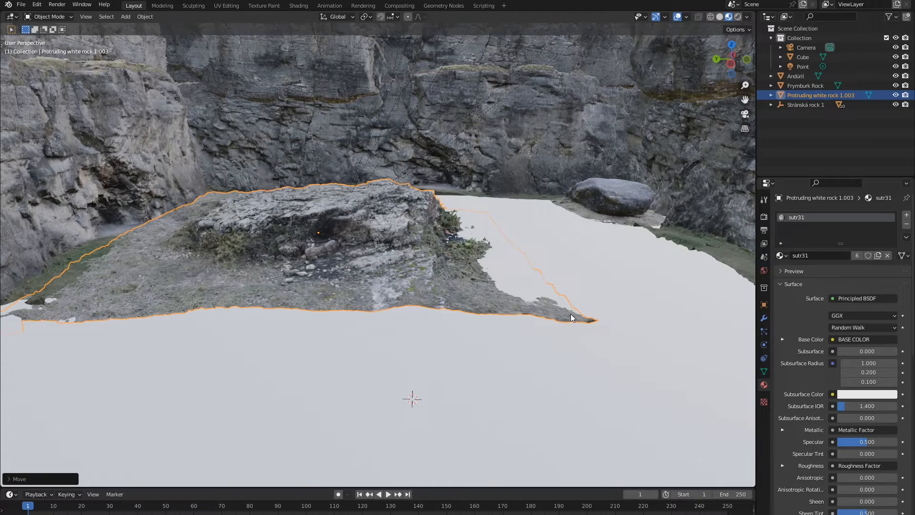
pyautogui.scroll(-8, 570, 322)
pyautogui.moveTo(452, 314); pyautogui.dragTo(530, 403, button='middle')
pyautogui.scroll(4, 437, 310)
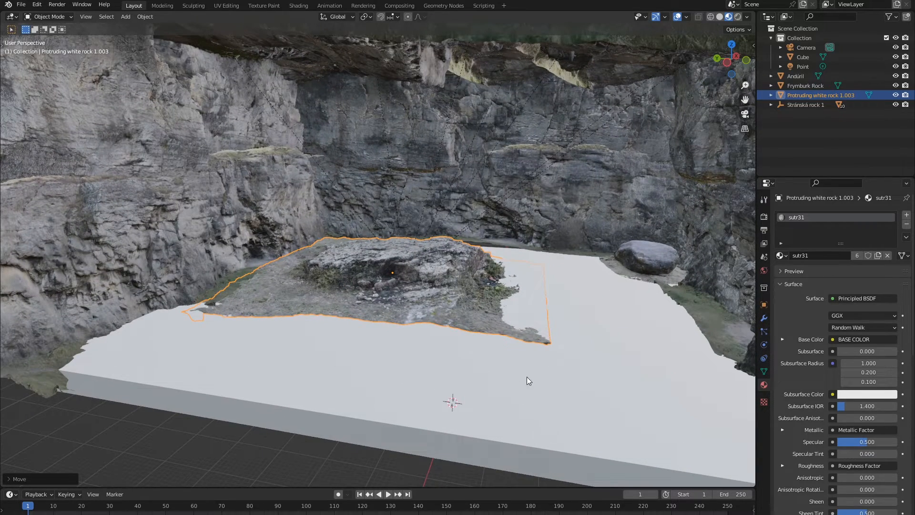
pyautogui.moveTo(527, 380); pyautogui.dragTo(586, 316, button='middle')
pyautogui.scroll(3, 551, 268)
pyautogui.scroll(-3, 584, 316)
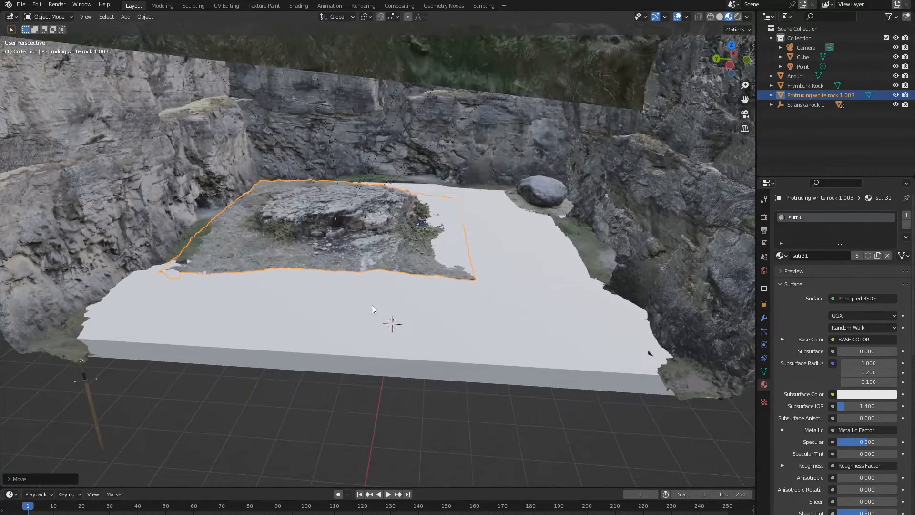
pyautogui.moveTo(511, 227); pyautogui.dragTo(741, 25, button='middle')
pyautogui.scroll(3, 261, 338)
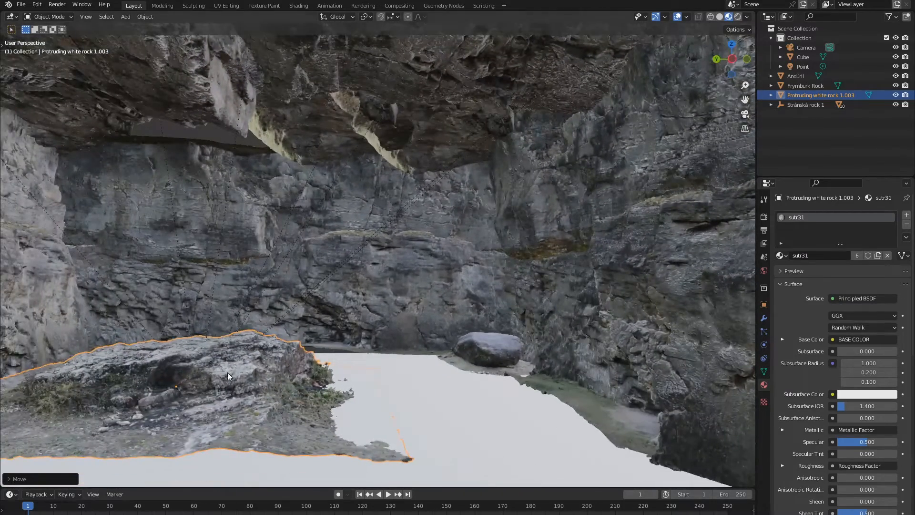
pyautogui.moveTo(227, 373); pyautogui.dragTo(337, 321, button='middle')
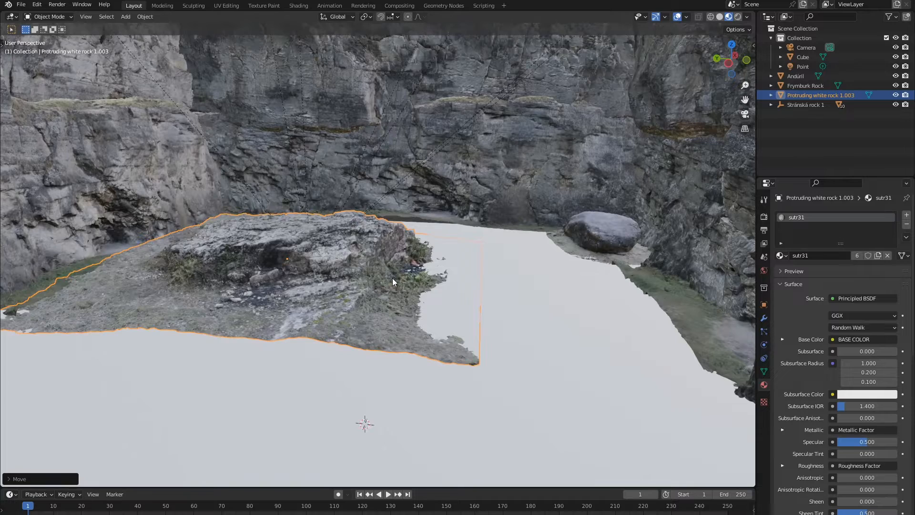
# Step: Duplicate the protruding white rock onto the bare slab beside it, shrinking the copy and seating it at ground height
pyautogui.hotkey('shift', 'd')
pyautogui.click(610, 300)
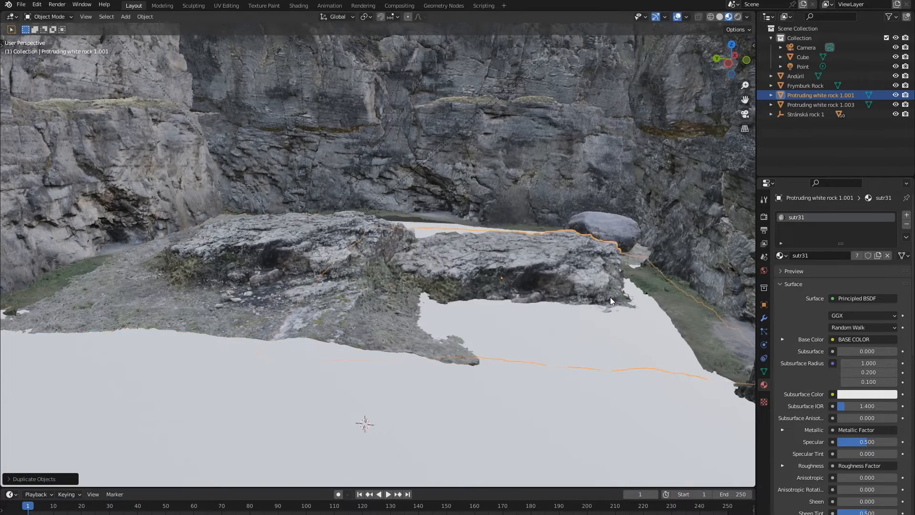
pyautogui.press('s')
pyautogui.click(569, 270)
pyautogui.press('g')
pyautogui.press('z')
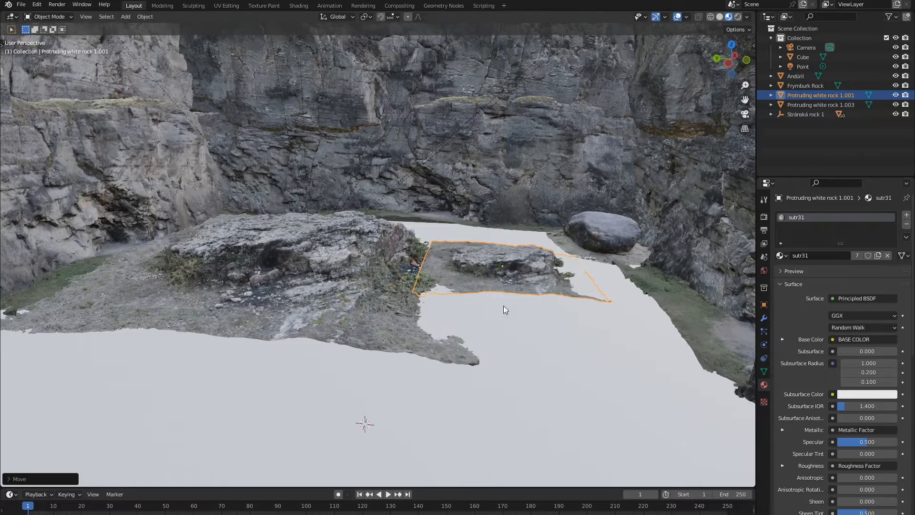
# Step: Duplicate the small rock twice more, shifting the last copy onto the bare slab in front and adjusting its height along Z
pyautogui.moveTo(505, 310); pyautogui.dragTo(434, 284, button='middle')
pyautogui.hotkey('shift', 'd')
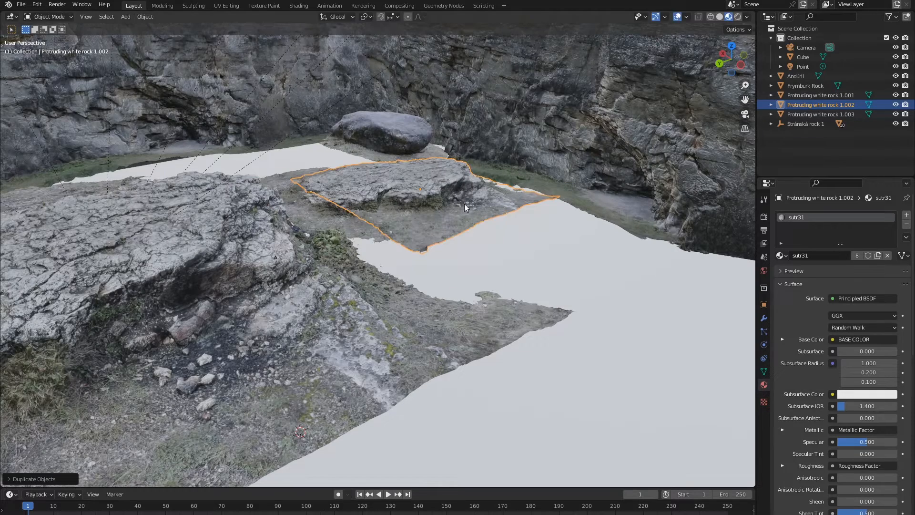
pyautogui.hotkey('shift', 'd')
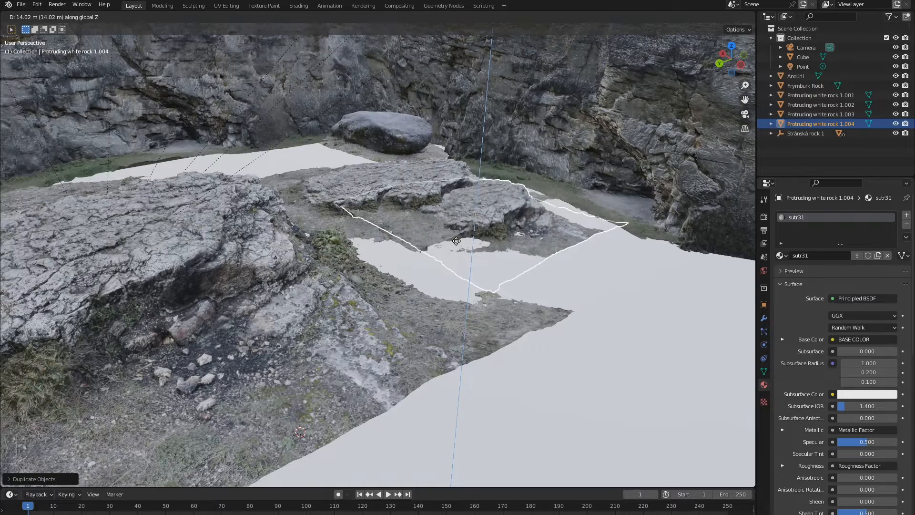
pyautogui.press('g')
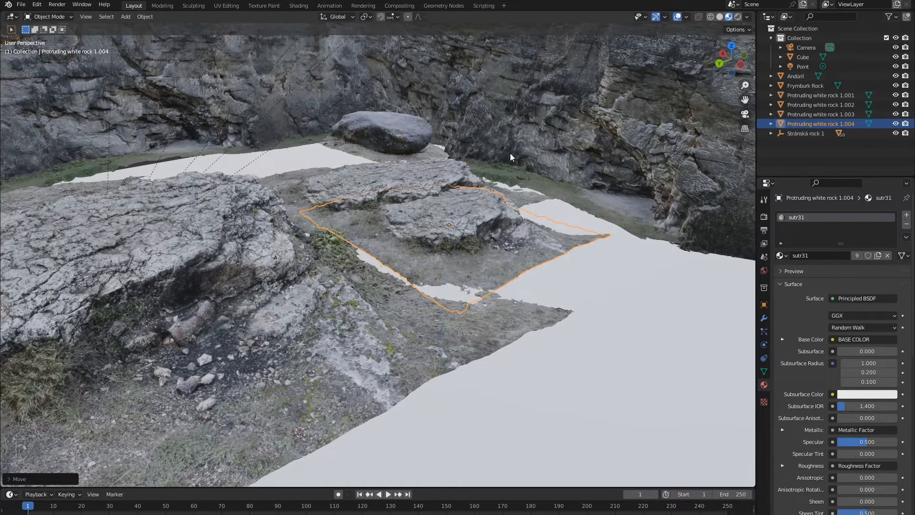
pyautogui.press('g')
pyautogui.press('z')
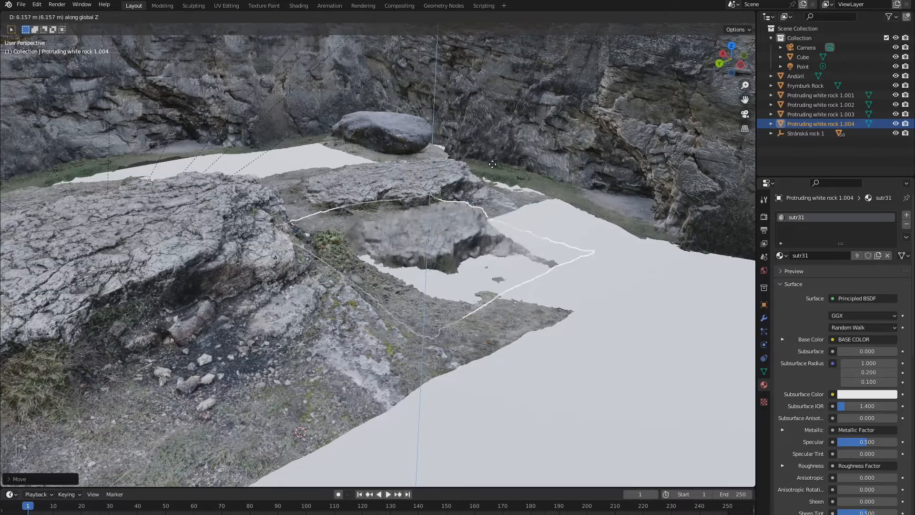
# Step: Place another copy of the small rock on the bare ground behind the large rock, near the boulder, and set its height
pyautogui.moveTo(482, 213); pyautogui.dragTo(456, 238, button='middle')
pyautogui.scroll(-1, 458, 199)
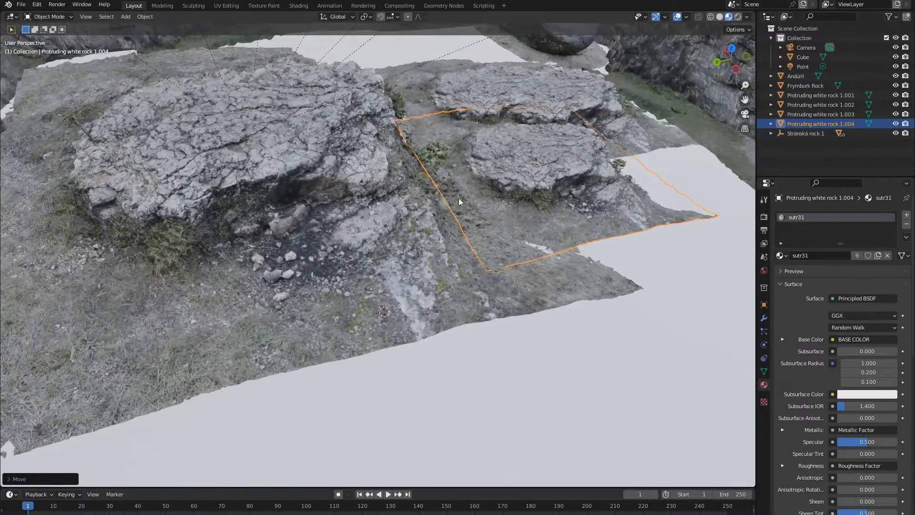
pyautogui.keyDown('shift'); pyautogui.moveTo(445, 147); pyautogui.dragTo(559, 283, button='middle'); pyautogui.keyUp('shift')
pyautogui.click(305, 187)
pyautogui.keyDown('shift'); pyautogui.moveTo(418, 272); pyautogui.dragTo(475, 255, button='middle'); pyautogui.keyUp('shift')
pyautogui.hotkey('shift', 'd')
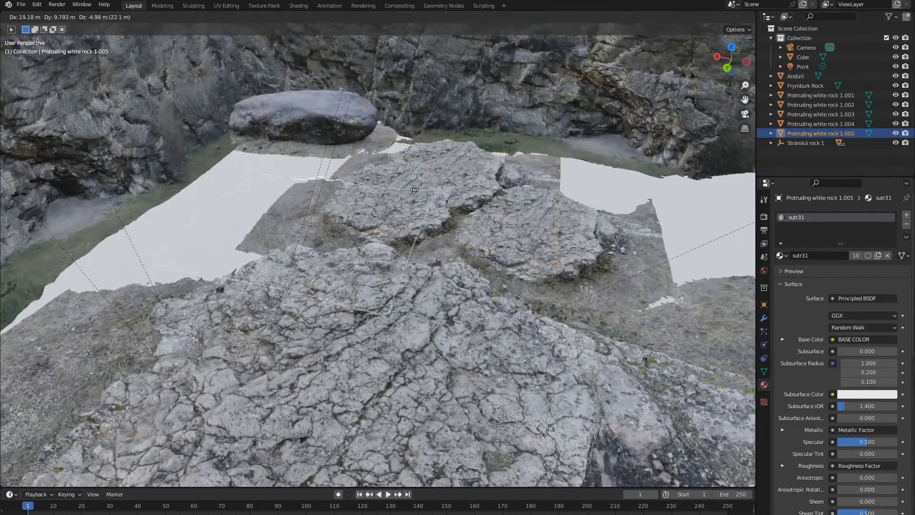
pyautogui.press('z')
pyautogui.click(356, 182)
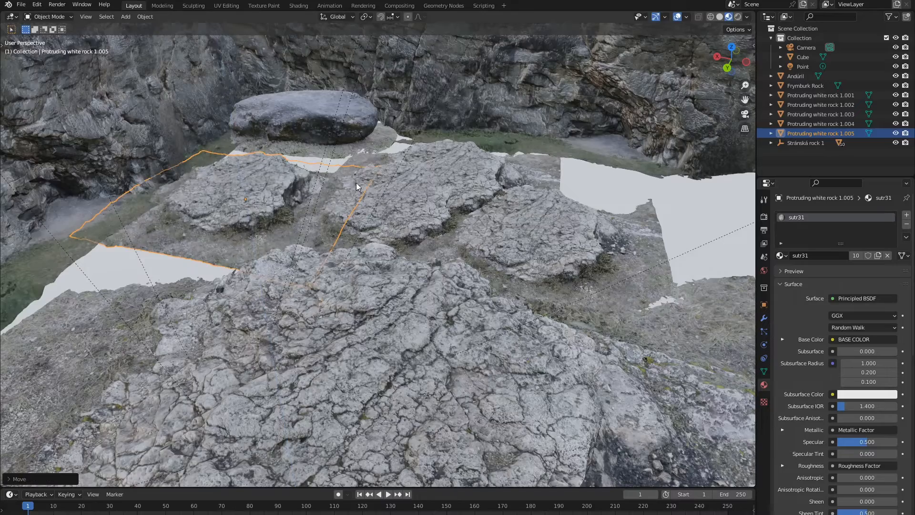
# Step: Reposition the newest rock copy beside the boulder and rescale it uniformly
pyautogui.moveTo(363, 214); pyautogui.dragTo(281, 228, button='middle')
pyautogui.keyDown('shift'); pyautogui.moveTo(639, 245); pyautogui.dragTo(324, 333, button='middle'); pyautogui.keyUp('shift')
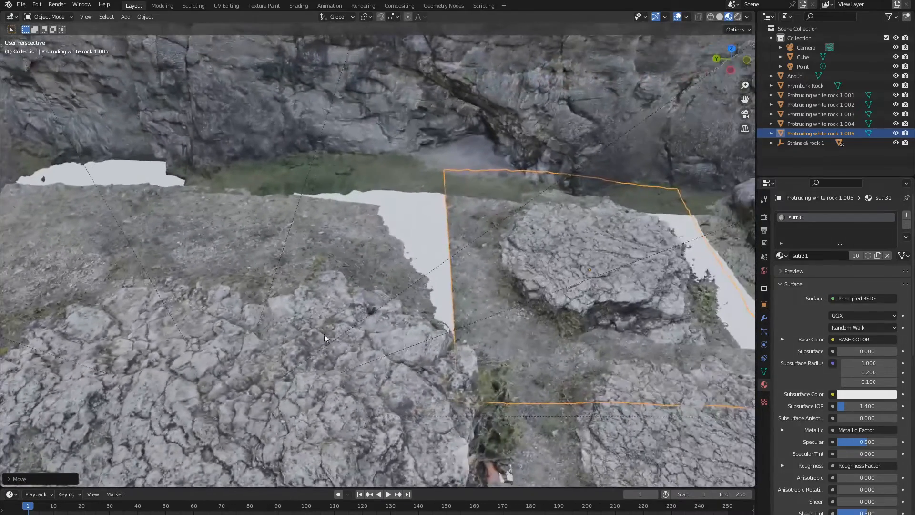
pyautogui.press('g')
pyautogui.click(502, 296)
pyautogui.moveTo(503, 301); pyautogui.dragTo(453, 152, button='middle')
pyautogui.press('s')
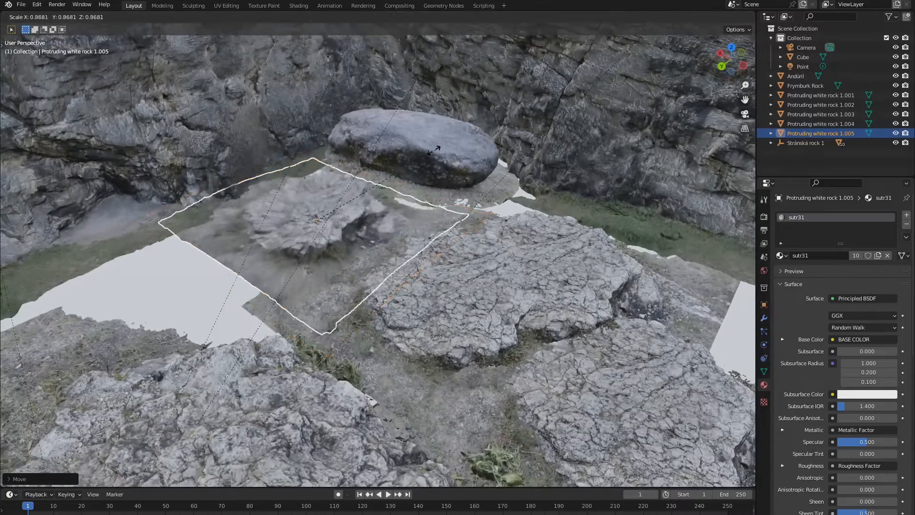
pyautogui.click(467, 175)
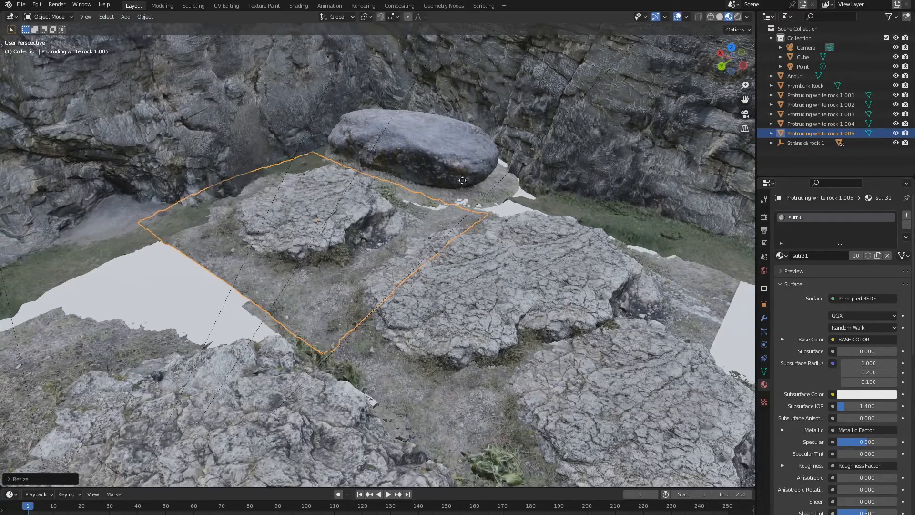
# Step: Add a smaller rock copy in the bare gap between the large rock and its neighbour, adjusting its height along Z
pyautogui.hotkey('shift', 'd')
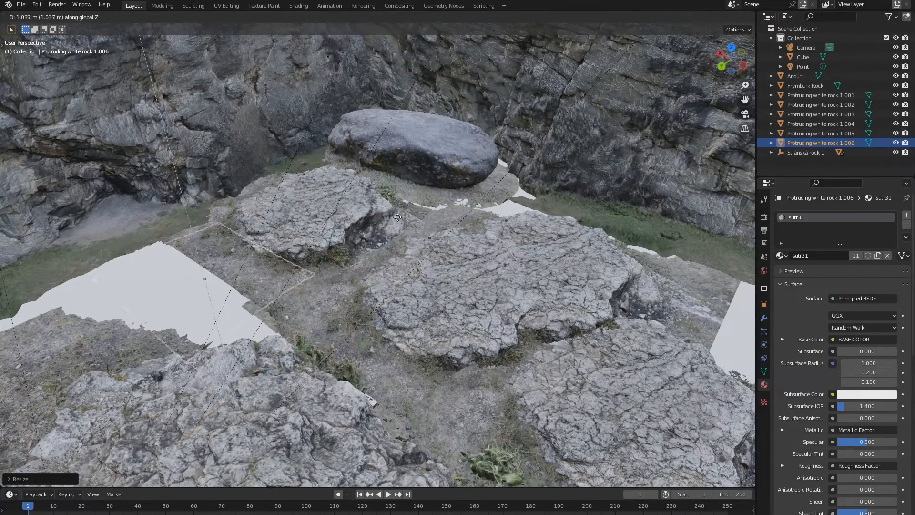
pyautogui.click(397, 185)
pyautogui.keyDown('shift'); pyautogui.moveTo(391, 241); pyautogui.dragTo(196, 336, button='middle'); pyautogui.keyUp('shift')
pyautogui.scroll(-1, 448, 241)
pyautogui.press('g')
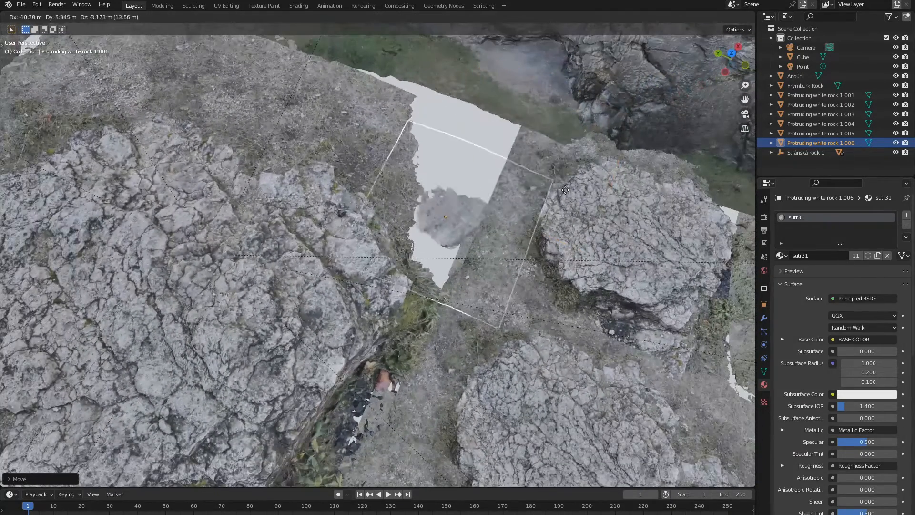
pyautogui.press('z')
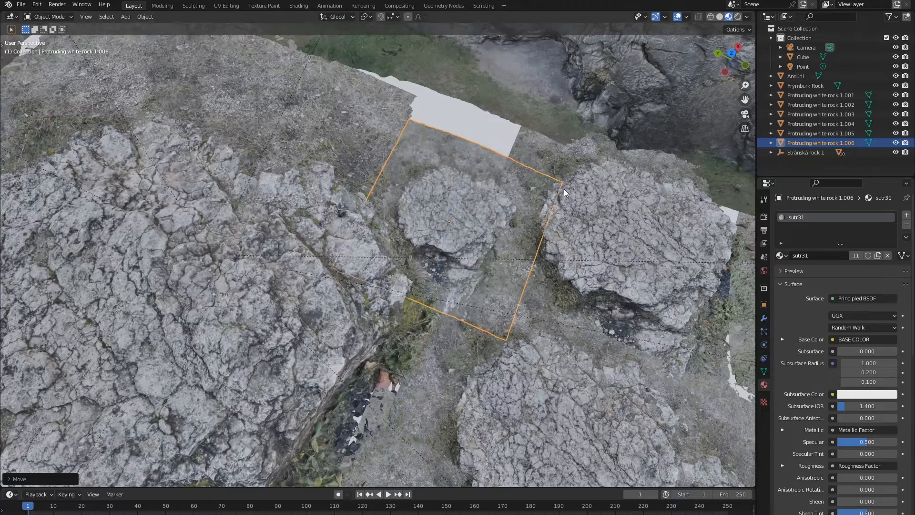
# Step: Duplicate the smaller rock toward the bare strip along the cliff base and lower the copy along Z
pyautogui.moveTo(564, 188); pyautogui.dragTo(506, 296, button='middle')
pyautogui.hotkey('shift', 'd')
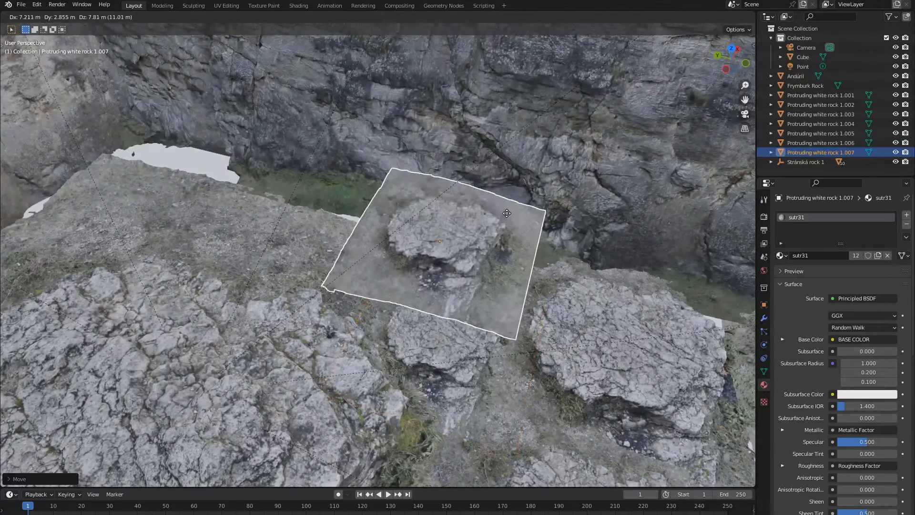
pyautogui.click(515, 176)
pyautogui.press('g')
pyautogui.press('z')
pyautogui.click(624, 266)
# Step: Shrink the newest rock copy and settle it over the bare patch near the cliff base
pyautogui.press('g')
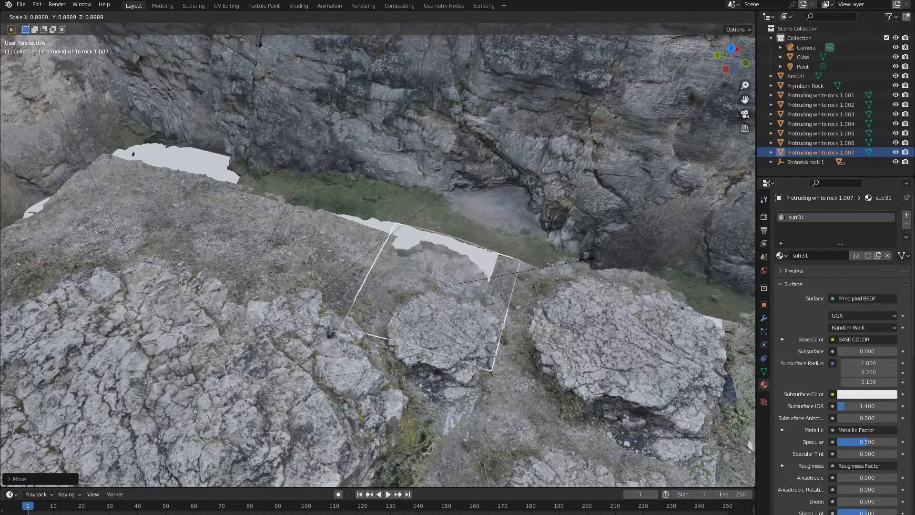
pyautogui.press('z')
pyautogui.click(535, 226)
pyautogui.press('g')
pyautogui.press('z')
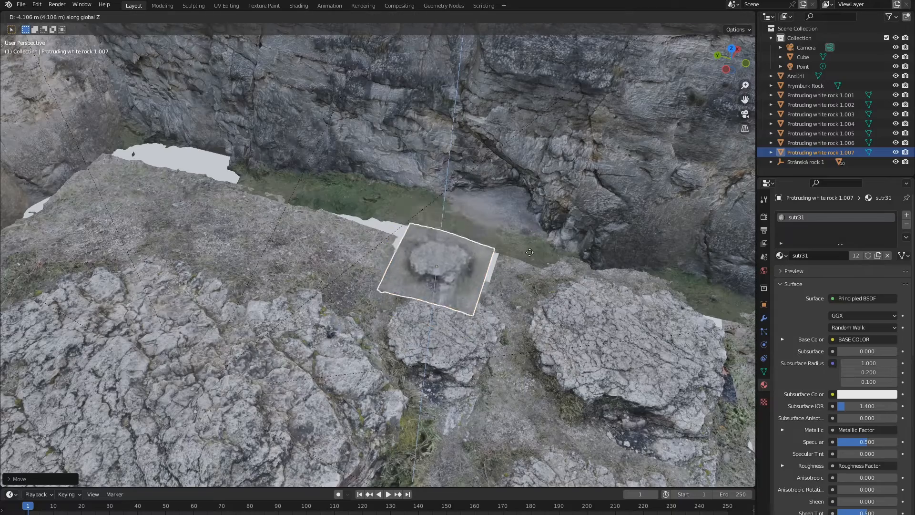
pyautogui.click(522, 251)
# Step: Shift the newest rock copy along Y and adjust its height along Z at the end of the bare strip
pyautogui.moveTo(522, 252); pyautogui.dragTo(333, 248, button='middle')
pyautogui.scroll(-2, 487, 389)
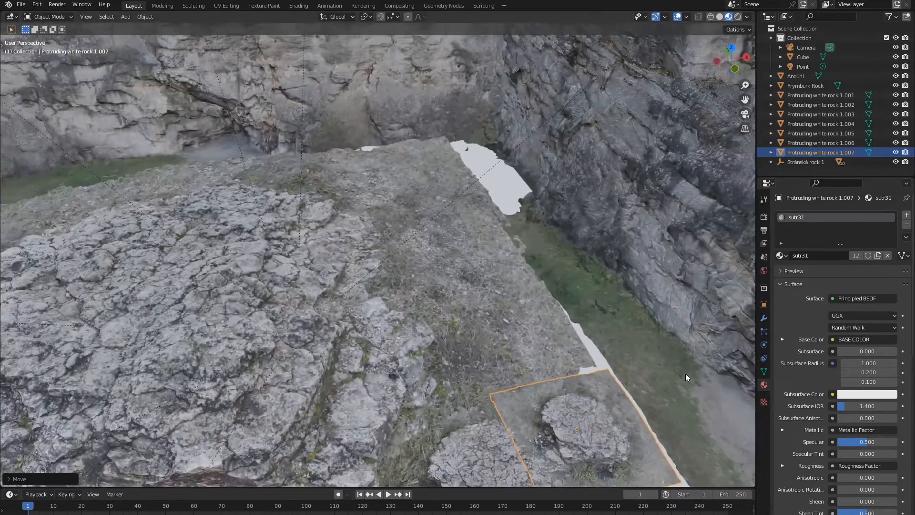
pyautogui.press('g')
pyautogui.press('y')
pyautogui.press('z')
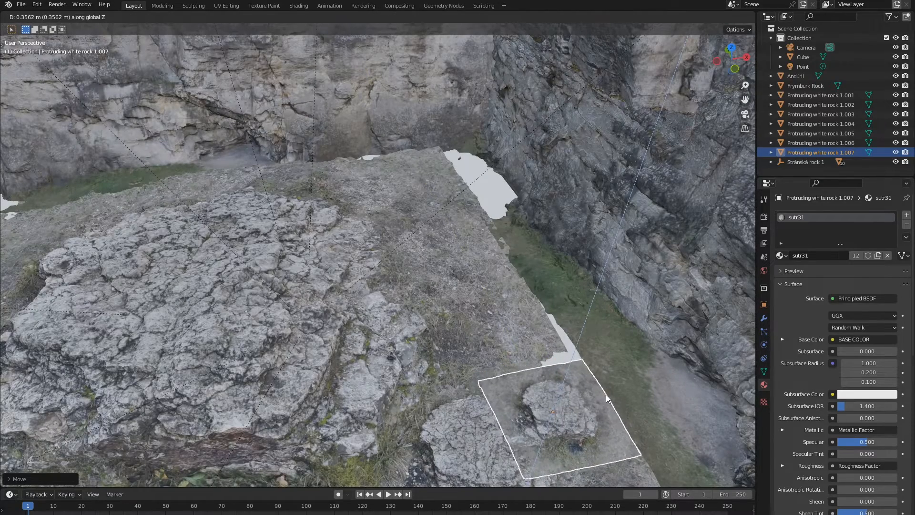
# Step: Move the newest rock copy about 2 m along X toward the cliff and fine-tune its height along Z
pyautogui.press('g')
pyautogui.press('x')
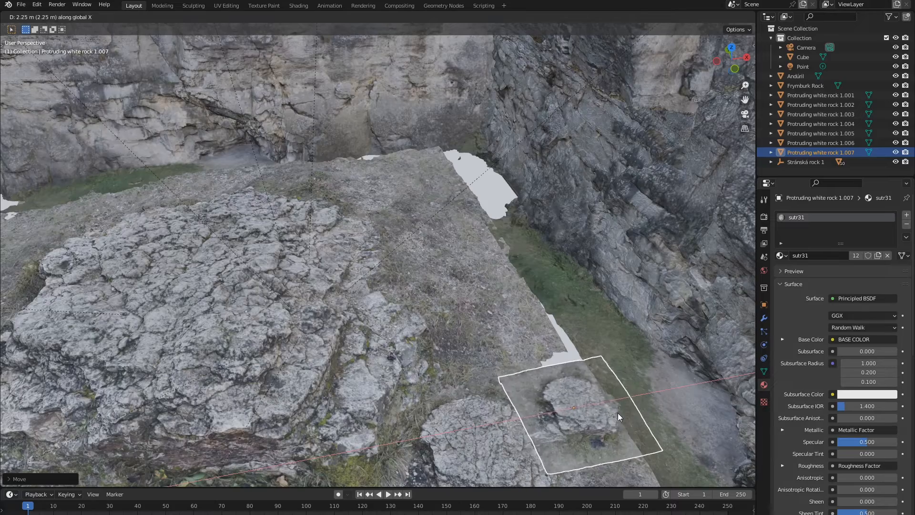
pyautogui.click(616, 416)
pyautogui.moveTo(616, 417); pyautogui.dragTo(716, 411, button='middle')
pyautogui.press('g')
pyautogui.press('z')
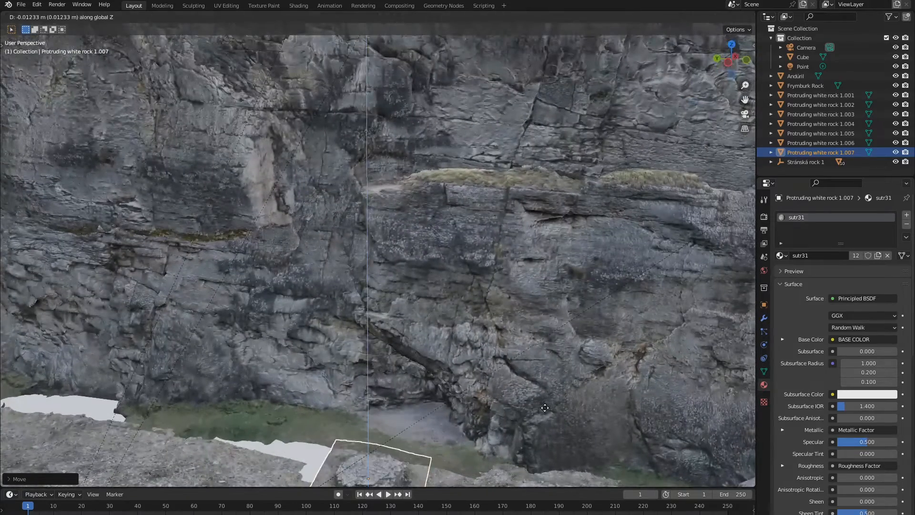
# Step: Duplicate the newest rock twice along the bare strip at the cliff base and adjust the second copy's height along Z
pyautogui.moveTo(494, 436); pyautogui.dragTo(70, 262, button='middle')
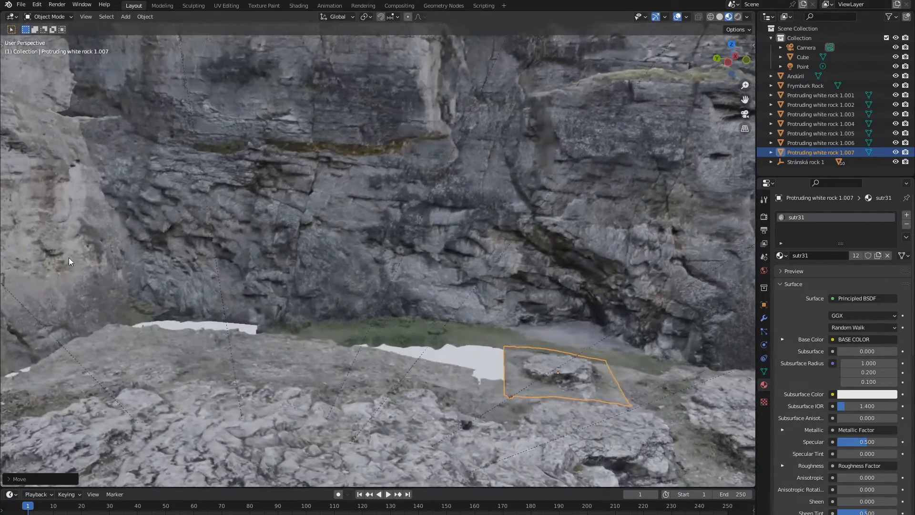
pyautogui.hotkey('shift', 'd')
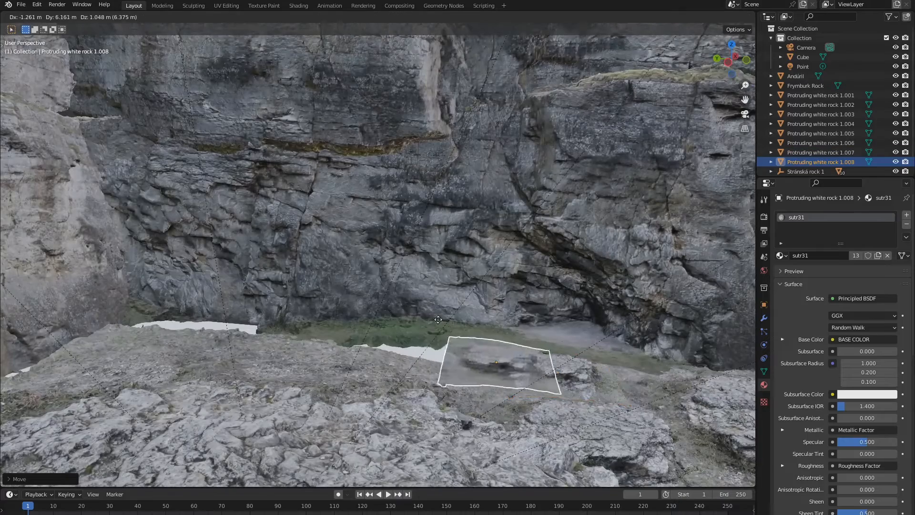
pyautogui.hotkey('shift', 'd')
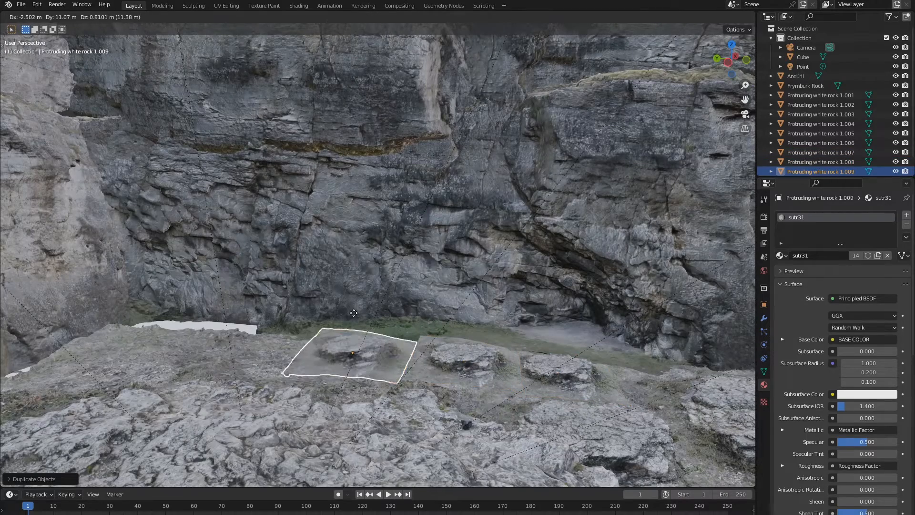
pyautogui.moveTo(359, 316); pyautogui.dragTo(452, 309, button='middle')
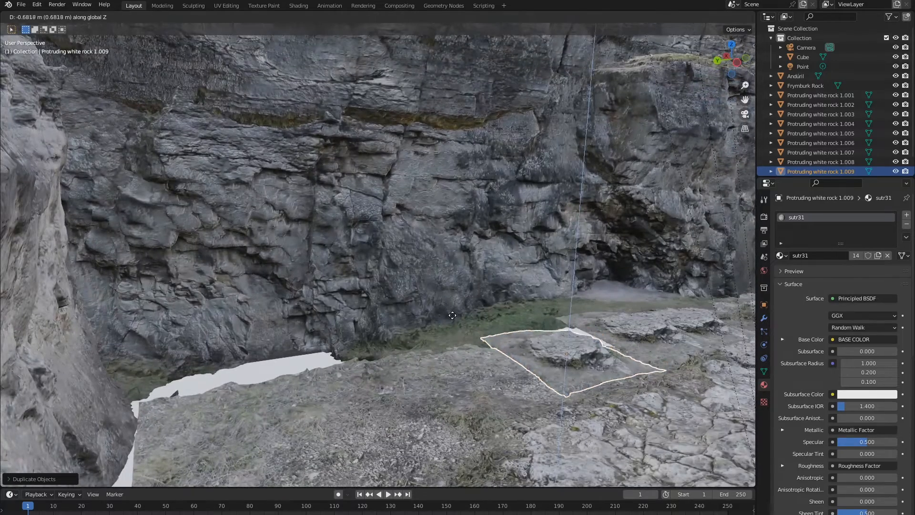
pyautogui.click(530, 327)
# Step: Fine-tune the last rock copy's position along Z and X beside its neighbouring rocks
pyautogui.moveTo(531, 327); pyautogui.dragTo(233, 367, button='middle')
pyautogui.press('g')
pyautogui.press('z')
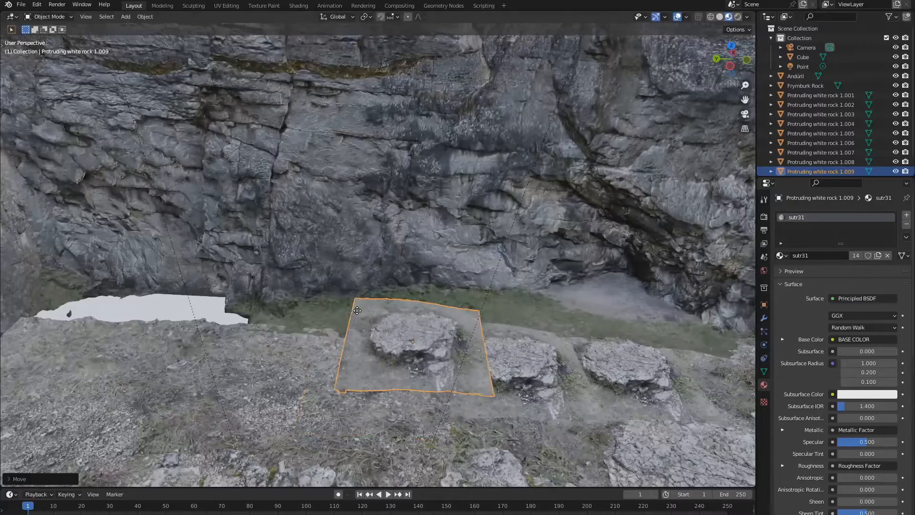
pyautogui.click(360, 347)
pyautogui.moveTo(360, 347); pyautogui.dragTo(724, 310, button='middle')
pyautogui.press('g')
pyautogui.press('x')
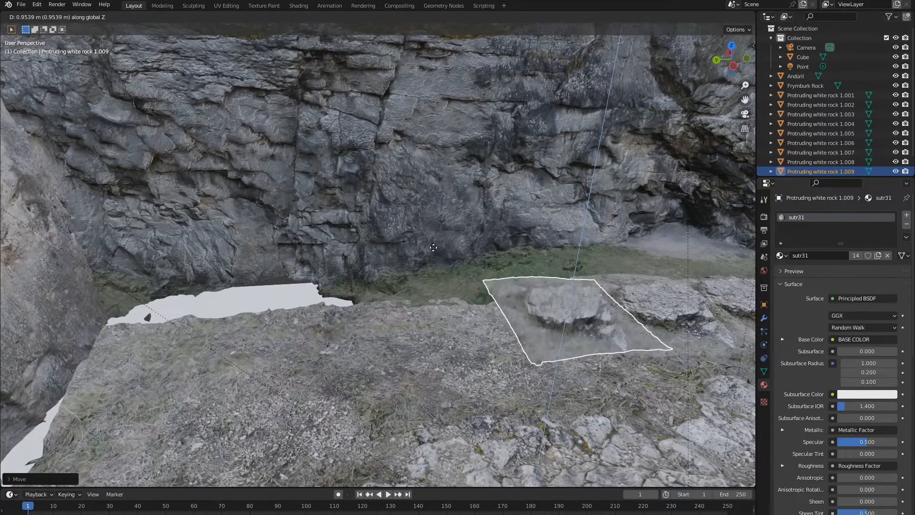
# Step: Duplicate the rock to the remaining bare patch near the cave corner and stretch the copy along Y
pyautogui.hotkey('shift', 'd')
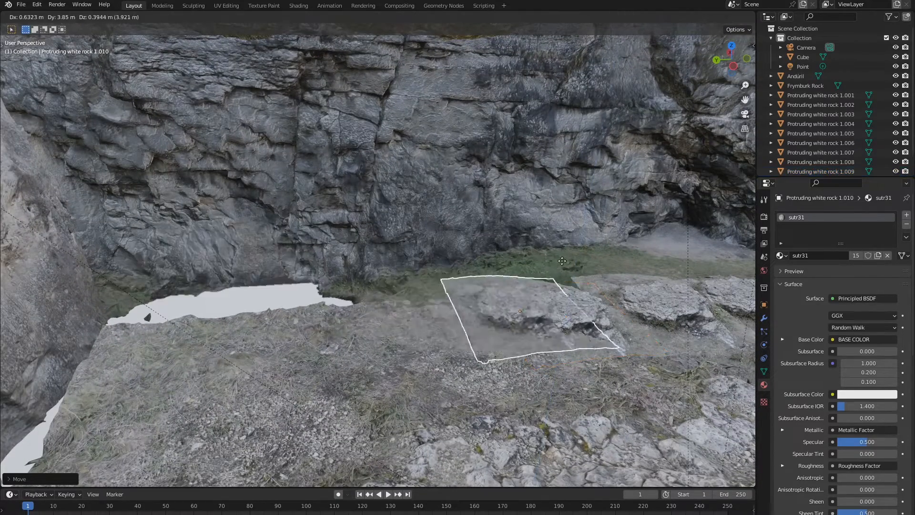
pyautogui.press('z')
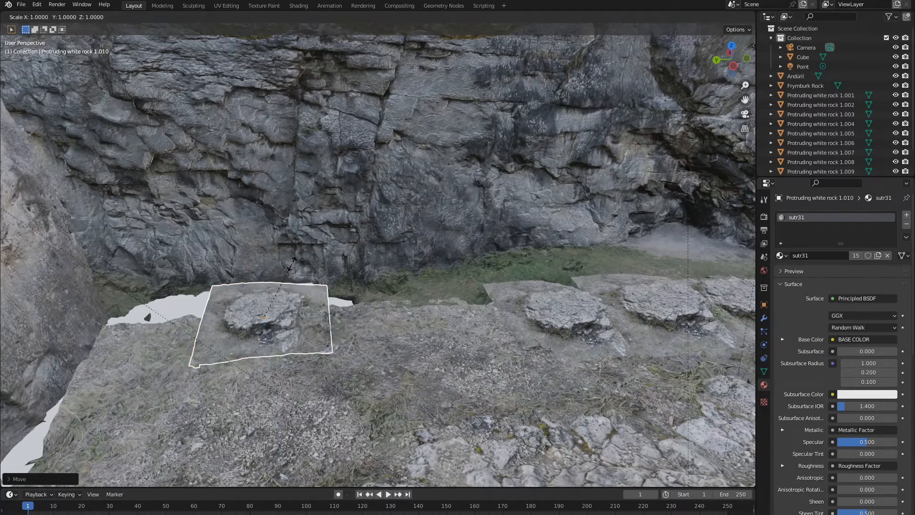
pyautogui.press('y')
pyautogui.click(397, 276)
# Step: Move the stretched rock copy farther over the bare corner patch and adjust its position along Y
pyautogui.press('g')
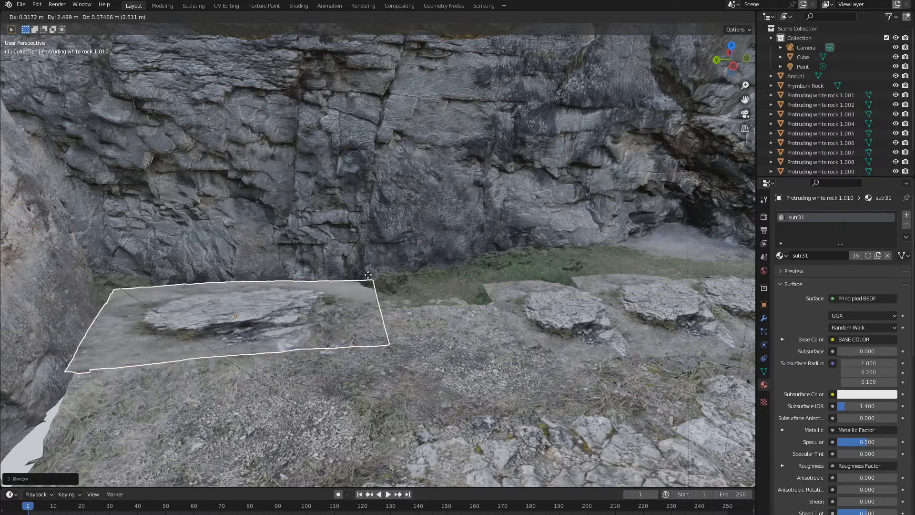
pyautogui.click(366, 274)
pyautogui.moveTo(327, 322); pyautogui.dragTo(359, 227, button='middle')
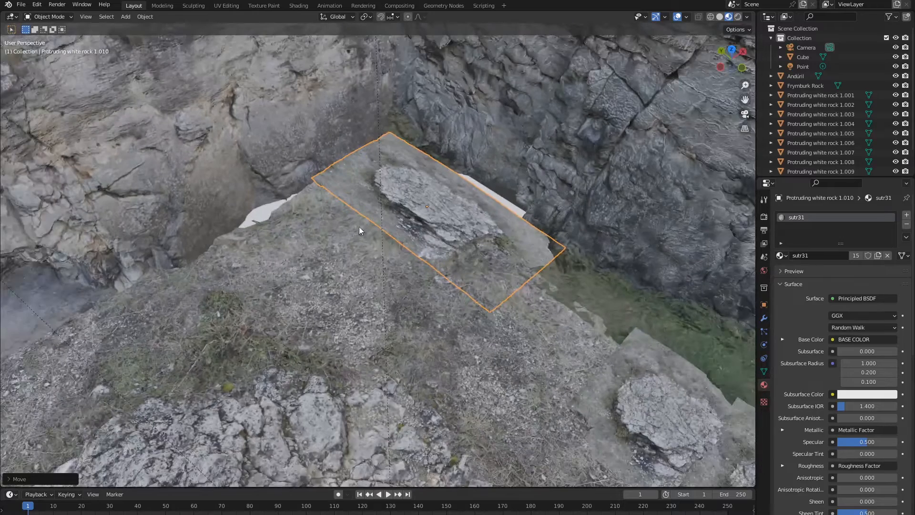
pyautogui.press('g')
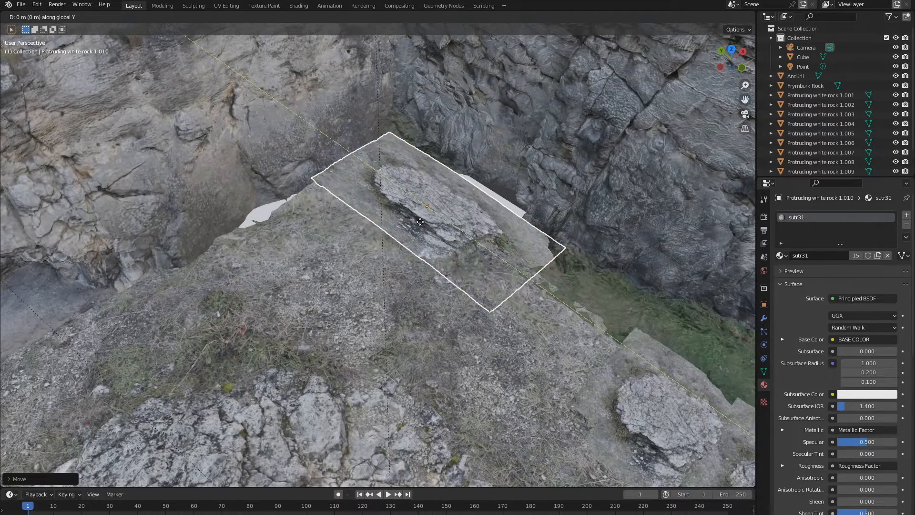
pyautogui.click(433, 220)
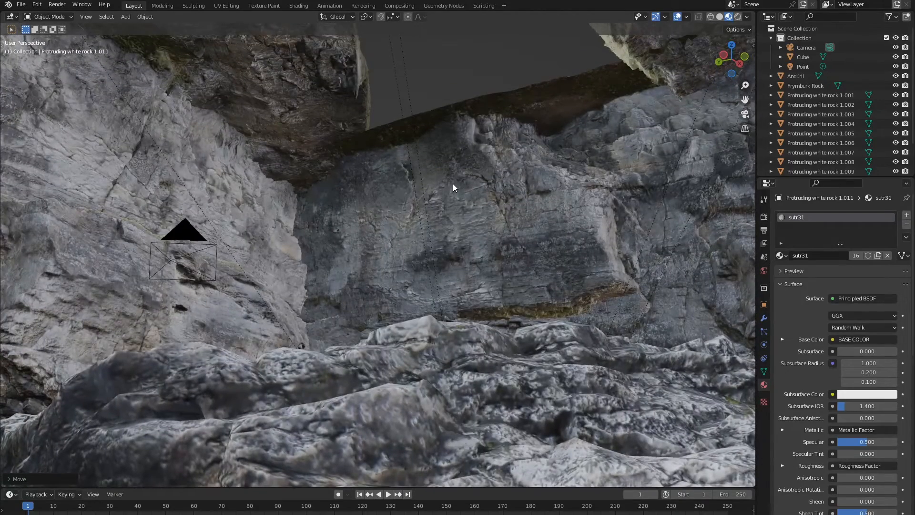
# Step: Examine the cave from inside, below and above to locate the opening in its roof
pyautogui.scroll(3, 454, 205)
pyautogui.keyDown('shift'); pyautogui.moveTo(448, 324); pyautogui.dragTo(432, 299, button='middle'); pyautogui.keyUp('shift')
pyautogui.scroll(-5, 431, 285)
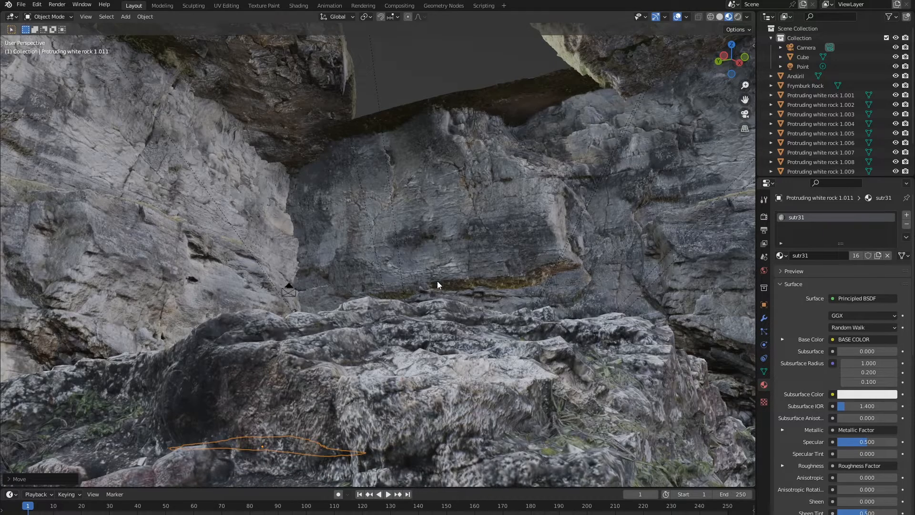
pyautogui.moveTo(447, 295); pyautogui.dragTo(451, 299, button='middle')
pyautogui.scroll(-10, 412, 128)
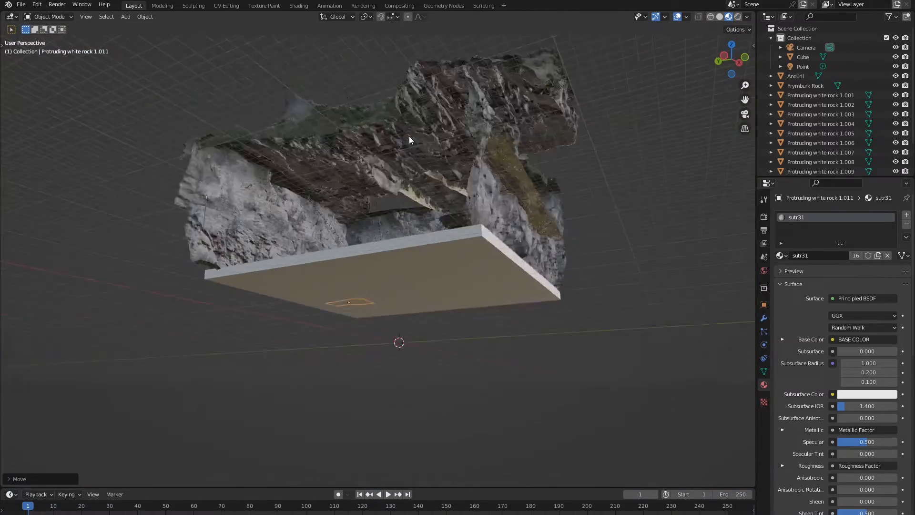
pyautogui.scroll(-3, 409, 136)
pyautogui.moveTo(409, 135); pyautogui.dragTo(333, 257, button='middle')
pyautogui.scroll(6, 377, 233)
pyautogui.keyDown('shift'); pyautogui.moveTo(377, 232); pyautogui.dragTo(426, 250, button='middle'); pyautogui.keyUp('shift')
# Step: Shift the overlapping roof cliff beside the roof opening along X
pyautogui.click(439, 258)
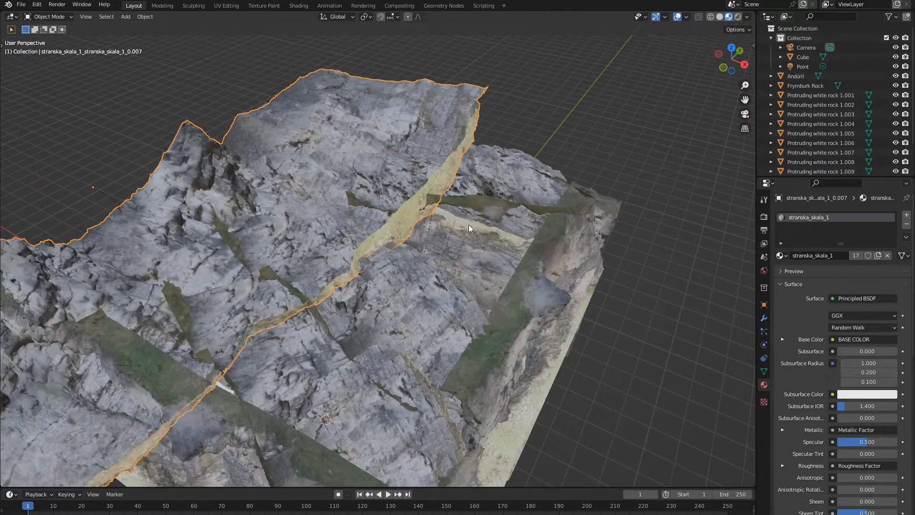
pyautogui.scroll(4, 511, 236)
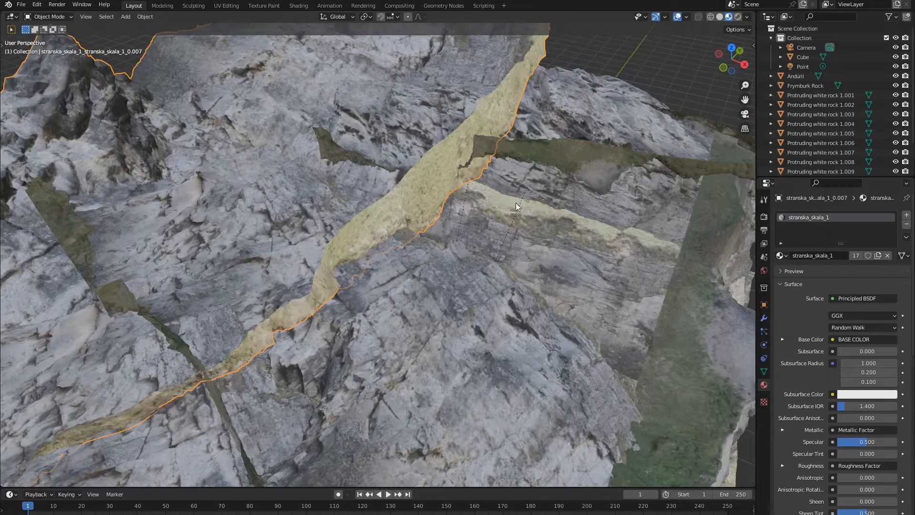
pyautogui.scroll(-3, 424, 242)
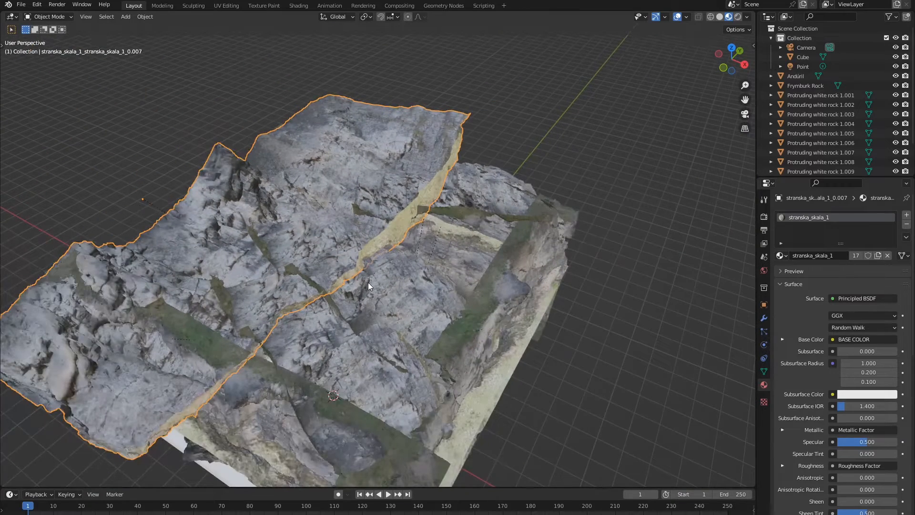
pyautogui.press('g')
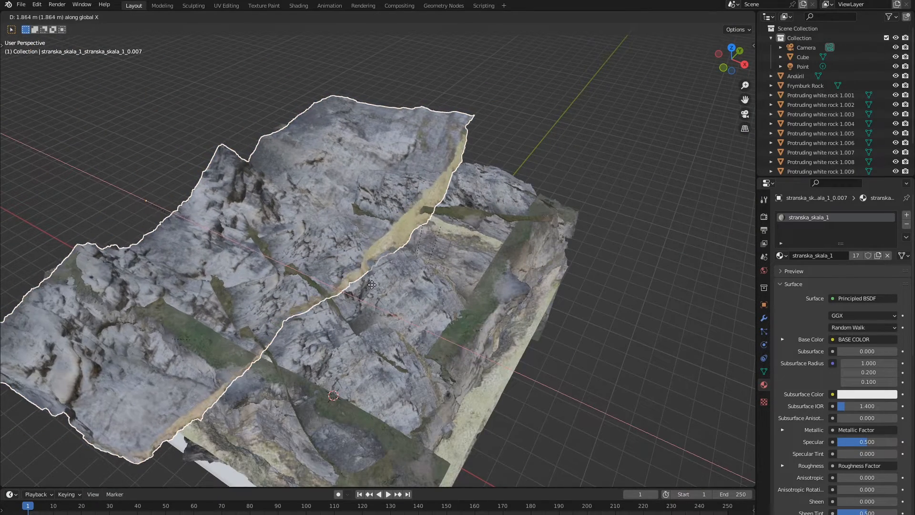
pyautogui.click(299, 307)
pyautogui.moveTo(299, 307); pyautogui.dragTo(361, 301, button='middle')
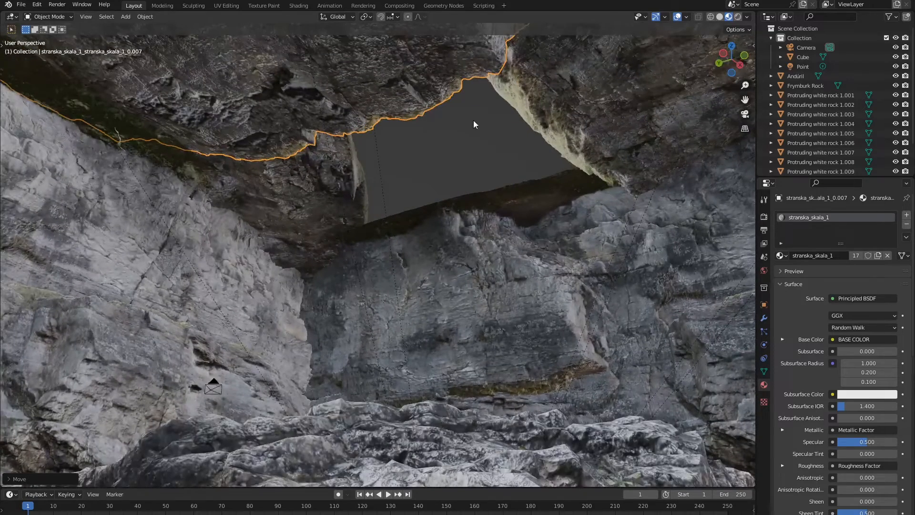
# Step: Deselect the roof cliff and inspect the cave's interior and its outer shell from several sides
pyautogui.click(488, 158)
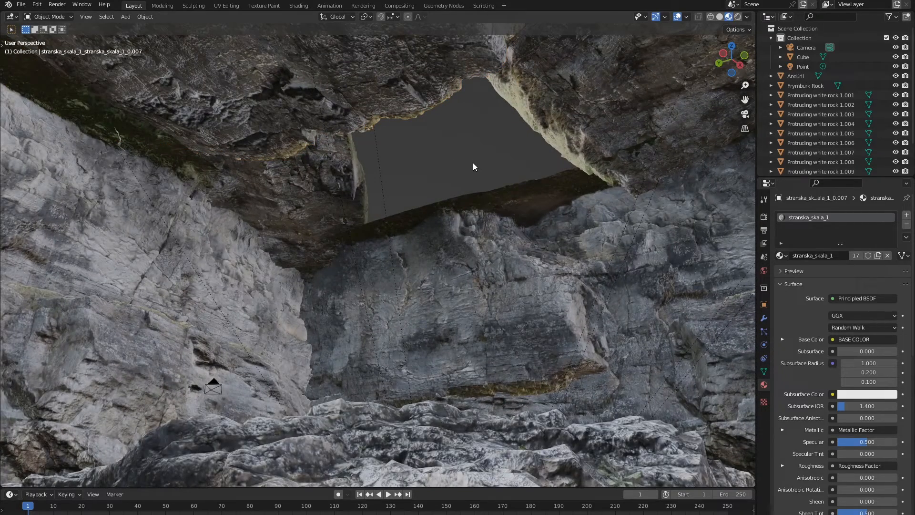
pyautogui.moveTo(473, 162); pyautogui.dragTo(445, 345, button='middle')
pyautogui.scroll(10, 453, 335)
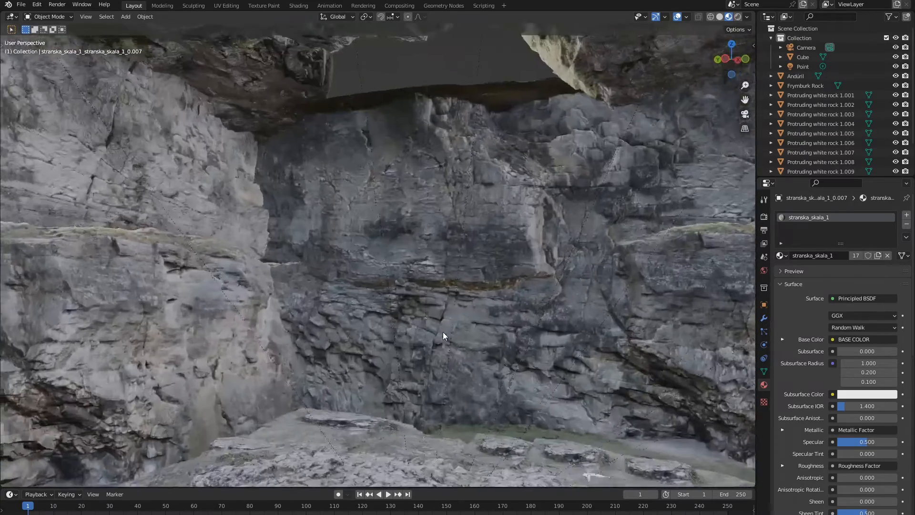
pyautogui.scroll(-12, 447, 318)
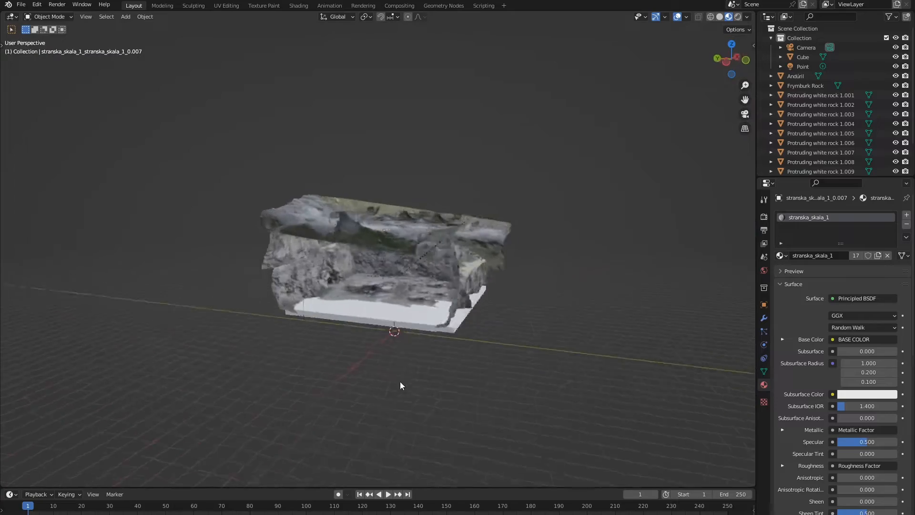
pyautogui.moveTo(399, 382); pyautogui.dragTo(384, 310, button='middle')
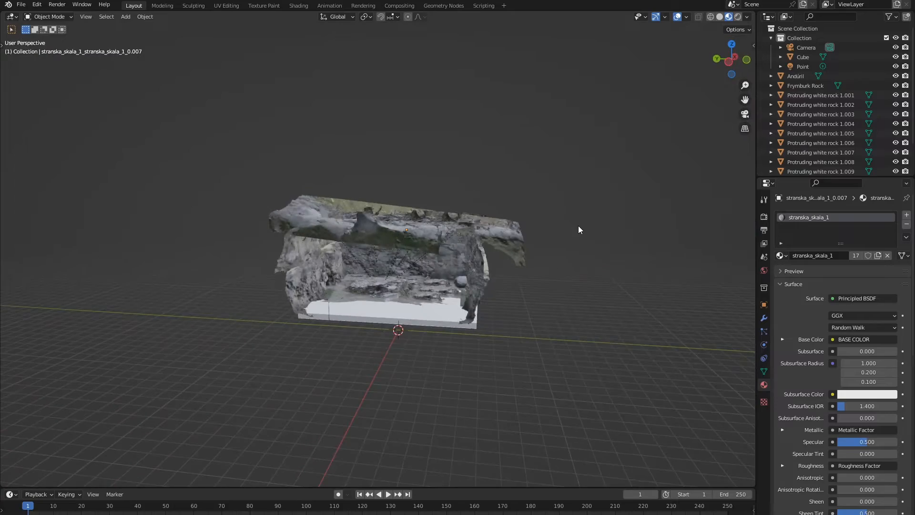
pyautogui.scroll(8, 533, 240)
pyautogui.scroll(-12, 533, 240)
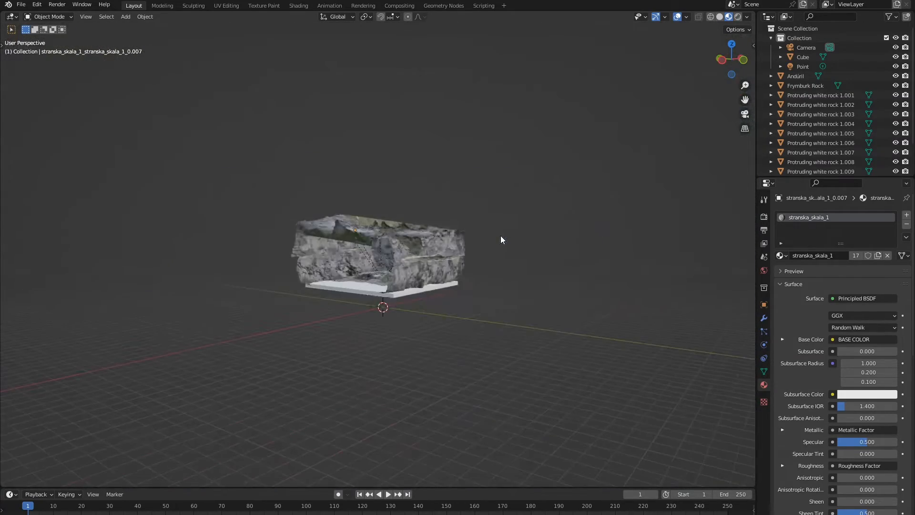
# Step: Add a cube mesh at the origin and raise it along Z into the cave
pyautogui.hotkey('shift', 'a')
pyautogui.moveTo(499, 234)
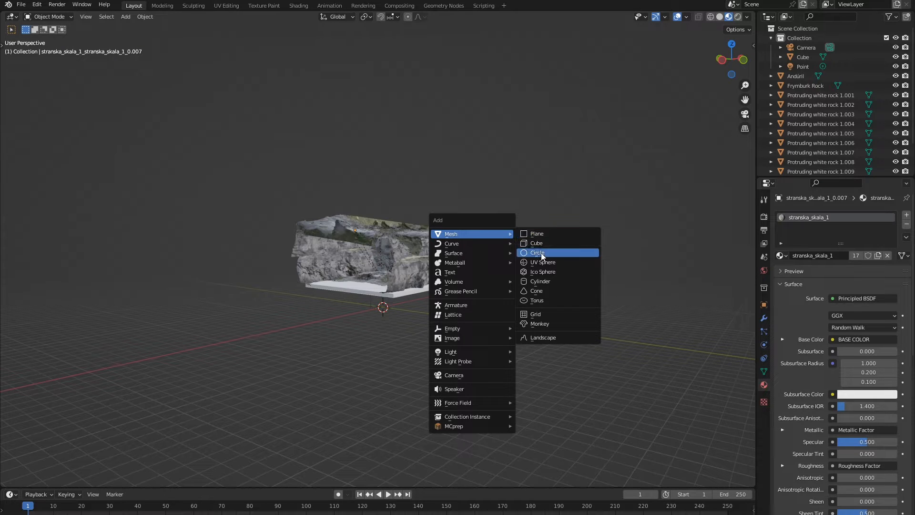
pyautogui.click(556, 244)
pyautogui.scroll(5, 412, 296)
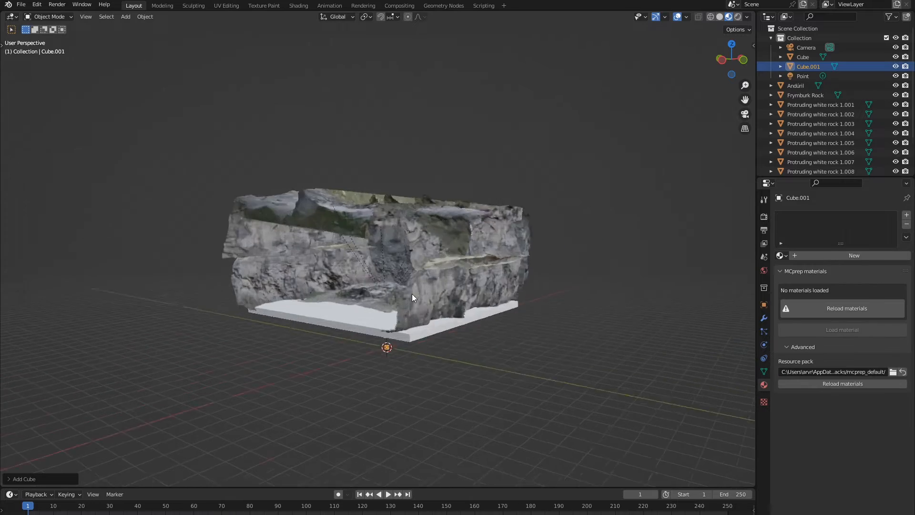
pyautogui.moveTo(430, 320); pyautogui.dragTo(474, 310, button='middle')
pyautogui.press('g')
pyautogui.press('z')
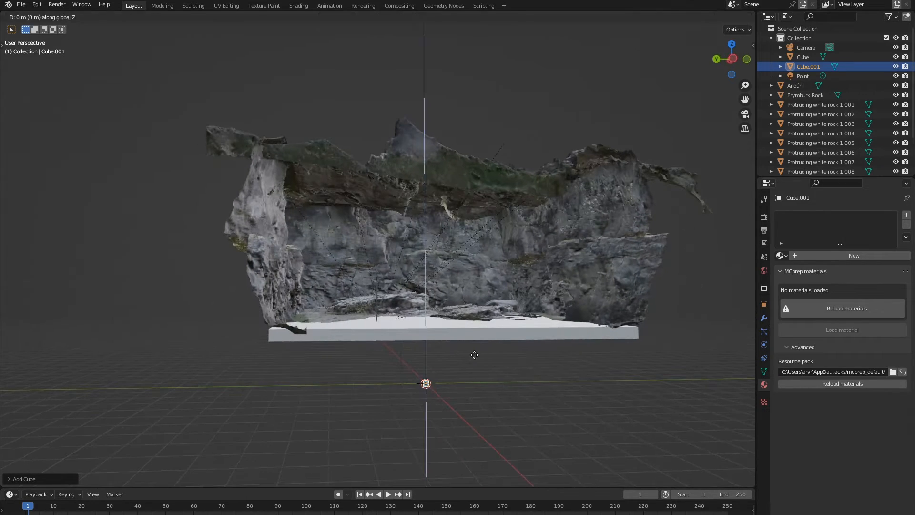
pyautogui.click(437, 284)
# Step: Scale the new cube up uniformly to span the cave and flatten it along Z
pyautogui.moveTo(437, 285); pyautogui.dragTo(529, 394, button='middle')
pyautogui.press('s')
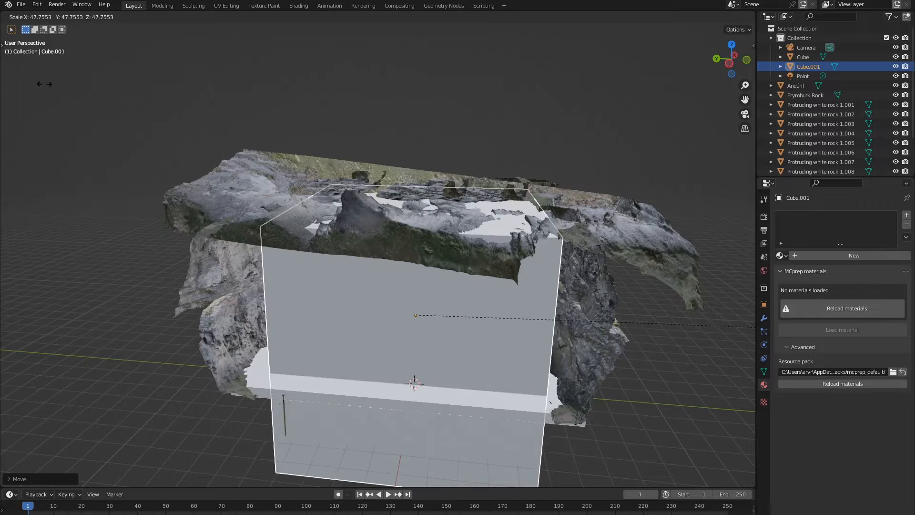
pyautogui.click(494, 256)
pyautogui.moveTo(495, 255); pyautogui.dragTo(417, 315, button='middle')
pyautogui.scroll(-4, 417, 318)
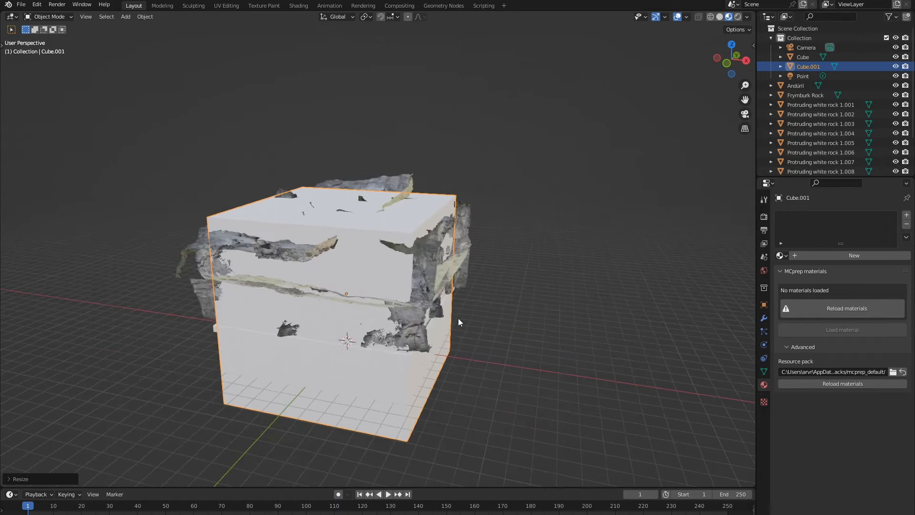
pyautogui.press('s')
pyautogui.press('z')
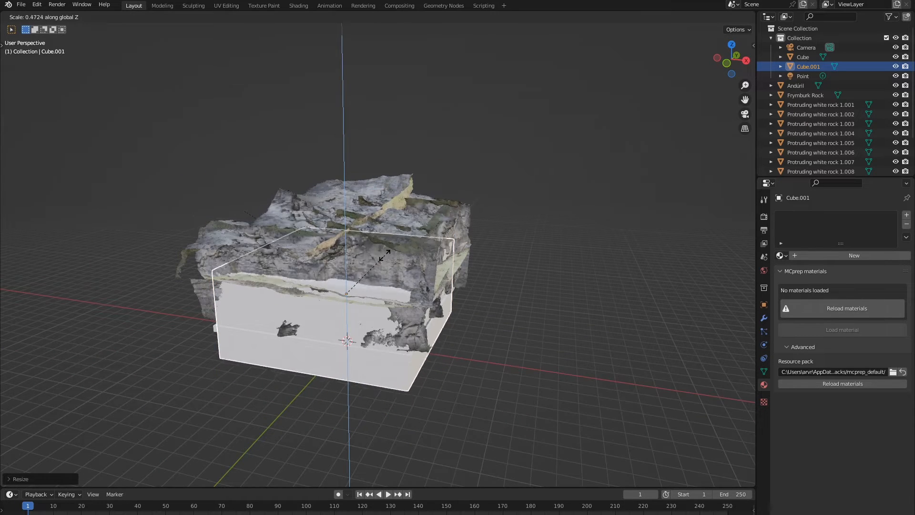
pyautogui.click(368, 331)
# Step: Raise the flattened cube along Z so that it fills the cave above the floor slab
pyautogui.moveTo(368, 330); pyautogui.dragTo(476, 301, button='middle')
pyautogui.press('g')
pyautogui.press('z')
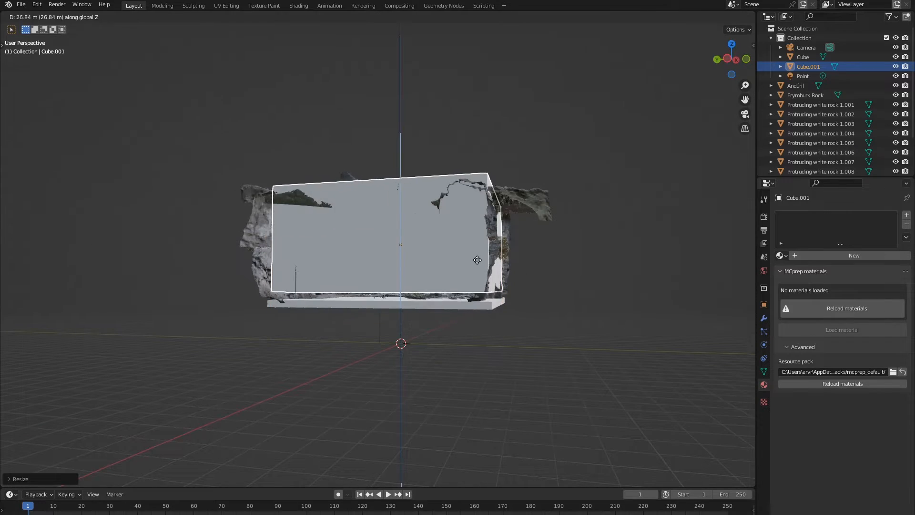
pyautogui.click(475, 265)
# Step: Open the Shading workspace and switch the shader editor from World to Object for the new cube
pyautogui.moveTo(476, 265); pyautogui.dragTo(494, 297, button='middle')
pyautogui.scroll(10, 550, 294)
pyautogui.scroll(-10, 568, 377)
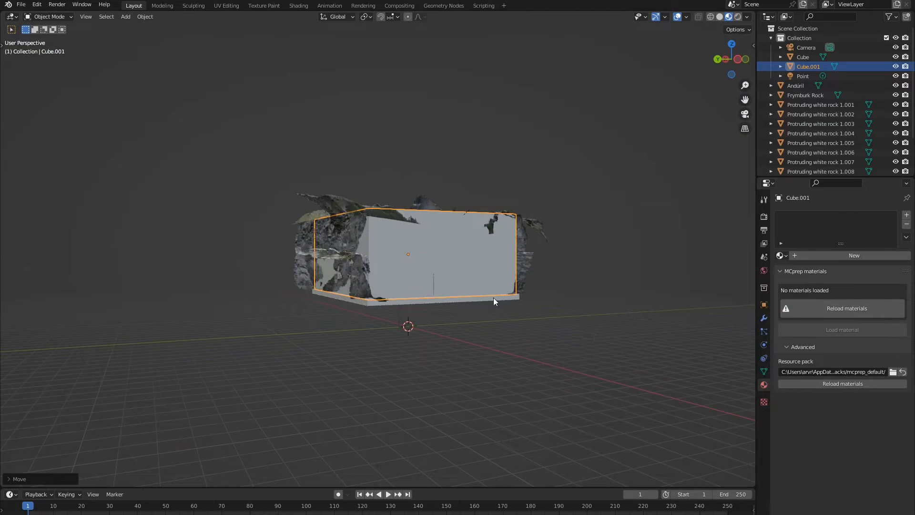
pyautogui.click(293, 7)
pyautogui.moveTo(423, 184); pyautogui.dragTo(387, 168, button='middle')
pyautogui.scroll(4, 529, 195)
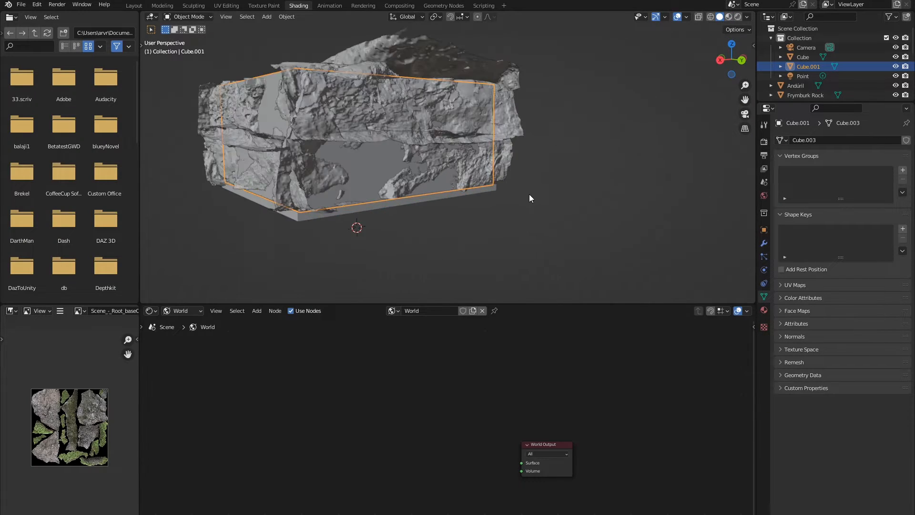
pyautogui.moveTo(529, 198); pyautogui.dragTo(446, 210, button='middle')
pyautogui.click(186, 310)
pyautogui.click(185, 321)
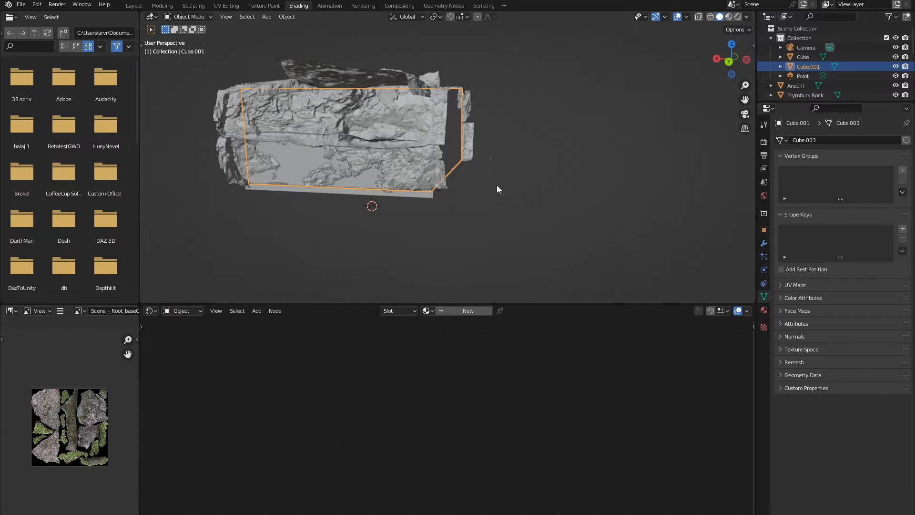
pyautogui.moveTo(497, 190); pyautogui.dragTo(427, 200, button='middle')
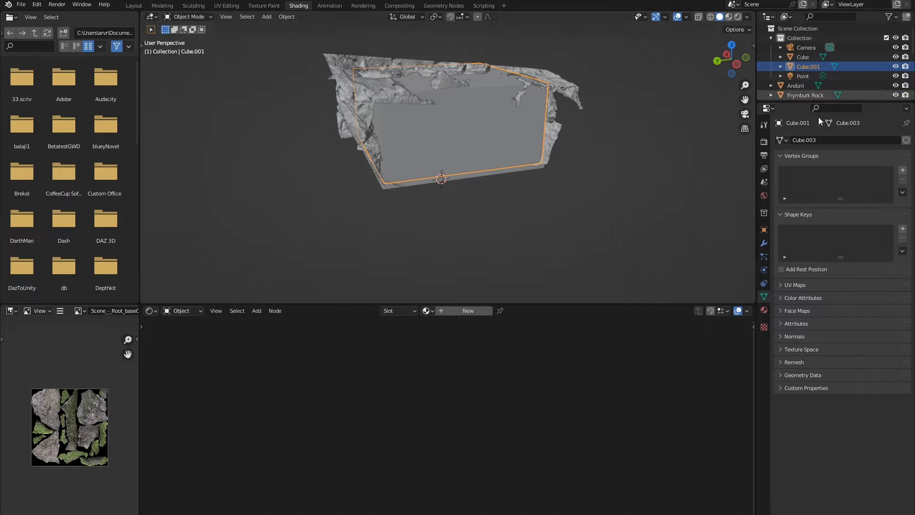
# Step: Create a new material for the large cube and name it VOLUMETRICS
pyautogui.click(449, 312)
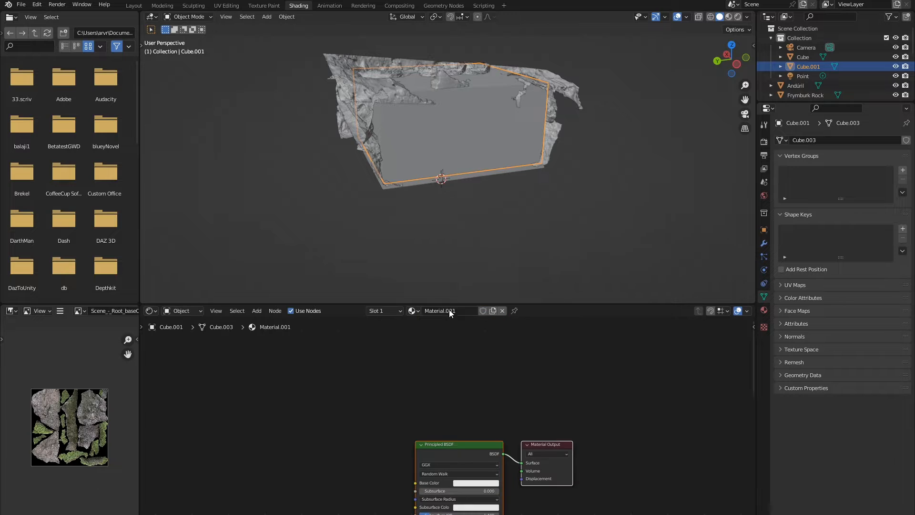
pyautogui.write('VOLUMETRICS')
pyautogui.press('Return')
# Step: Delete the Principled BSDF node and move the Material Output node closer to the middle of the node graph
pyautogui.click(467, 446)
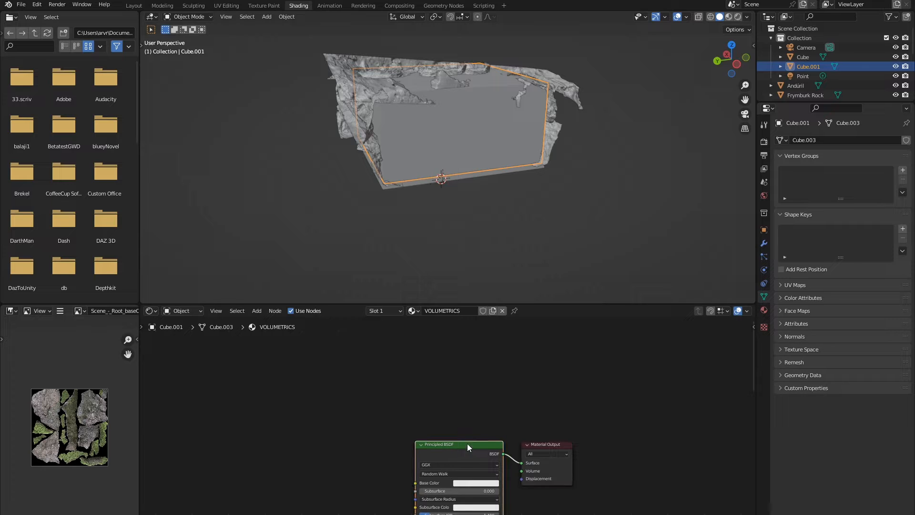
pyautogui.press('x')
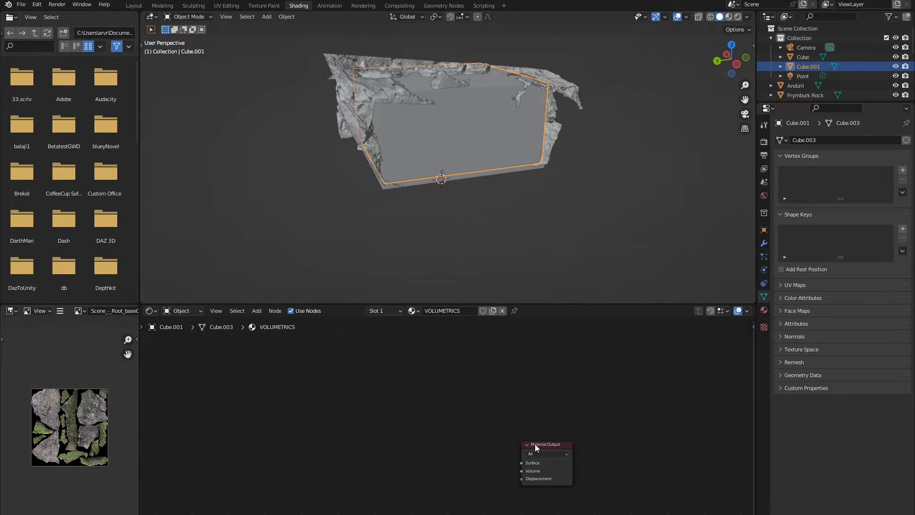
pyautogui.moveTo(535, 445); pyautogui.dragTo(508, 407)
# Step: Add a Principled Volume node before the Material Output node and switch the viewport to rendered shading
pyautogui.click(254, 313)
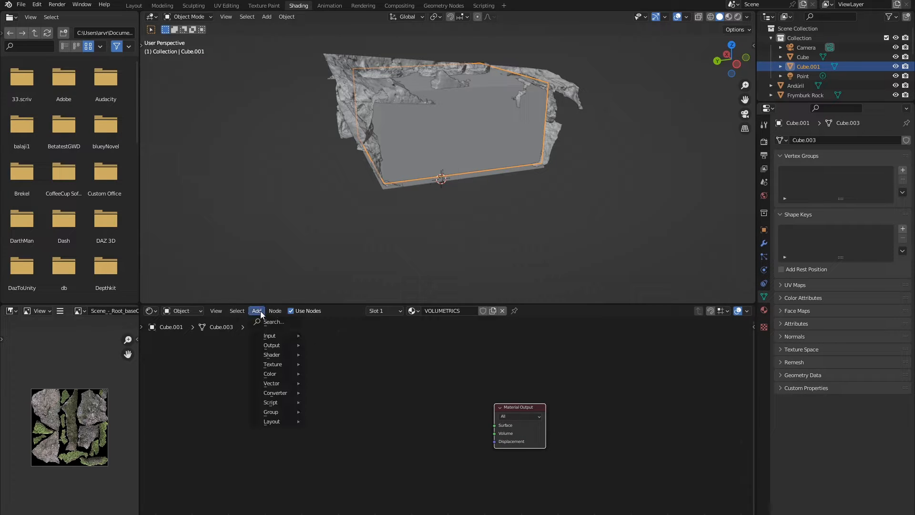
pyautogui.click(274, 320)
pyautogui.write('pri')
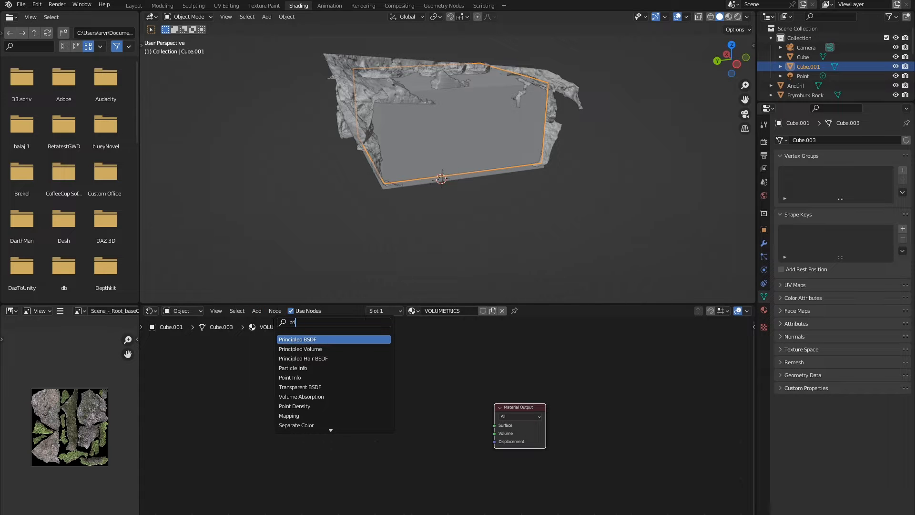
pyautogui.click(300, 348)
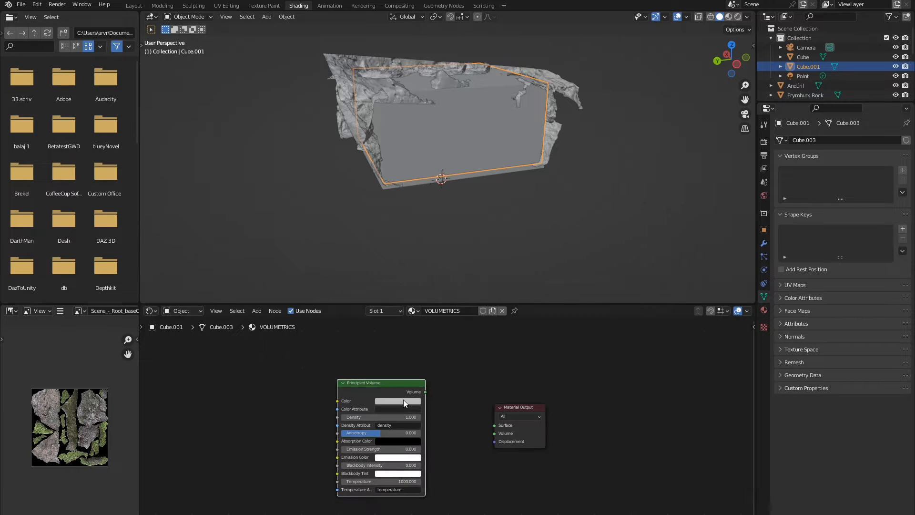
pyautogui.click(405, 403)
pyautogui.click(742, 17)
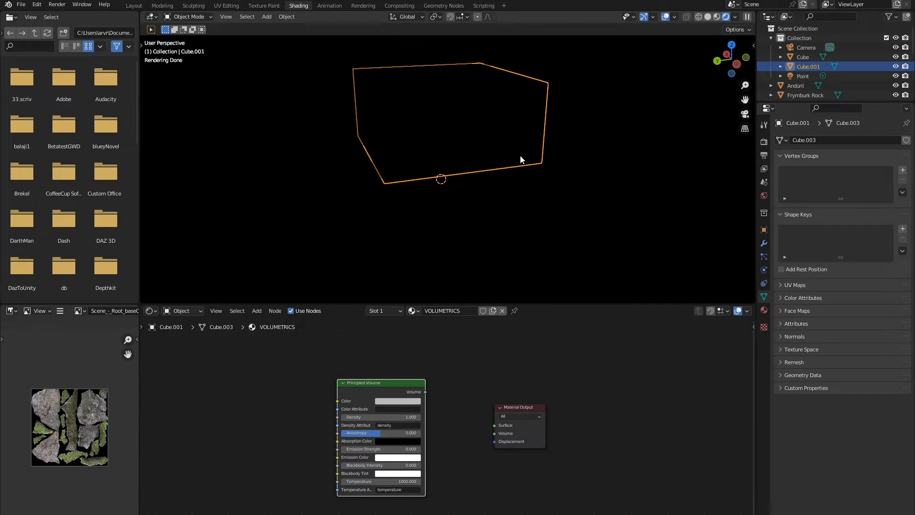
# Step: Bring up the scene's render settings and examine the black volume cube from several angles
pyautogui.scroll(4, 520, 159)
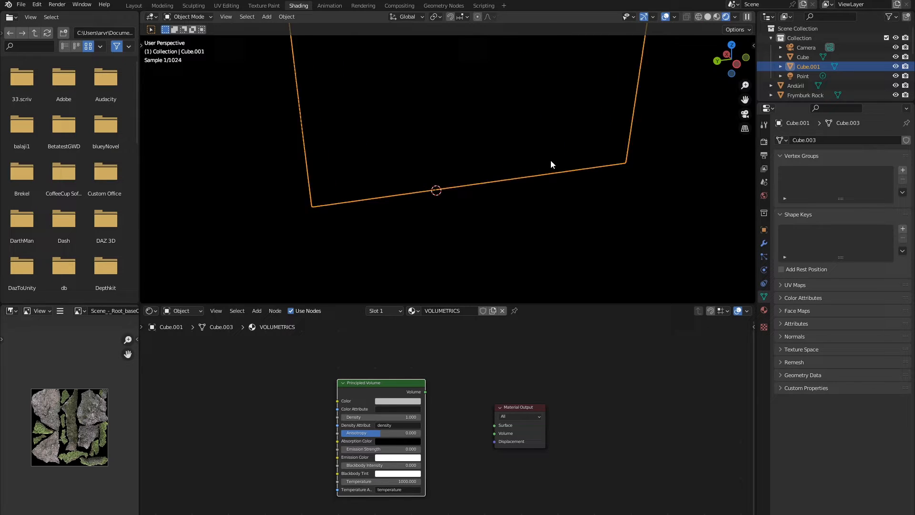
pyautogui.click(764, 141)
pyautogui.scroll(-5, 436, 165)
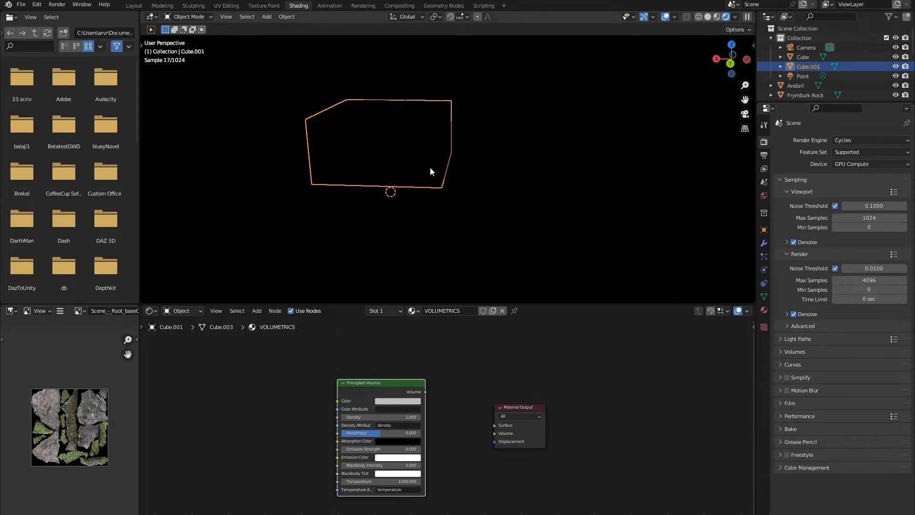
pyautogui.moveTo(430, 166)
pyautogui.mouseDown(button='middle')
pyautogui.moveTo(331, 186)
pyautogui.moveTo(468, 196)
pyautogui.moveTo(547, 169)
pyautogui.moveTo(444, 176)
pyautogui.mouseUp(button='middle')
pyautogui.scroll(-7, 478, 186)
pyautogui.scroll(7, 478, 186)
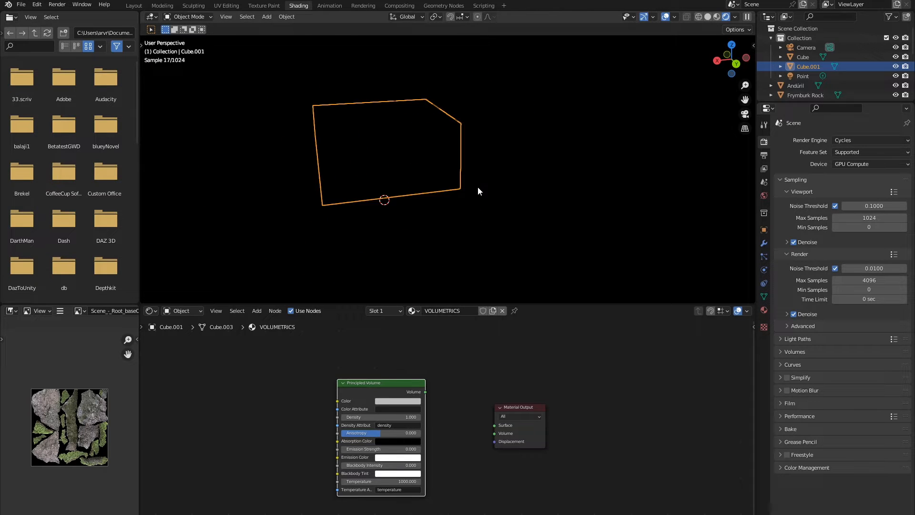
pyautogui.hotkey('shift', 'a')
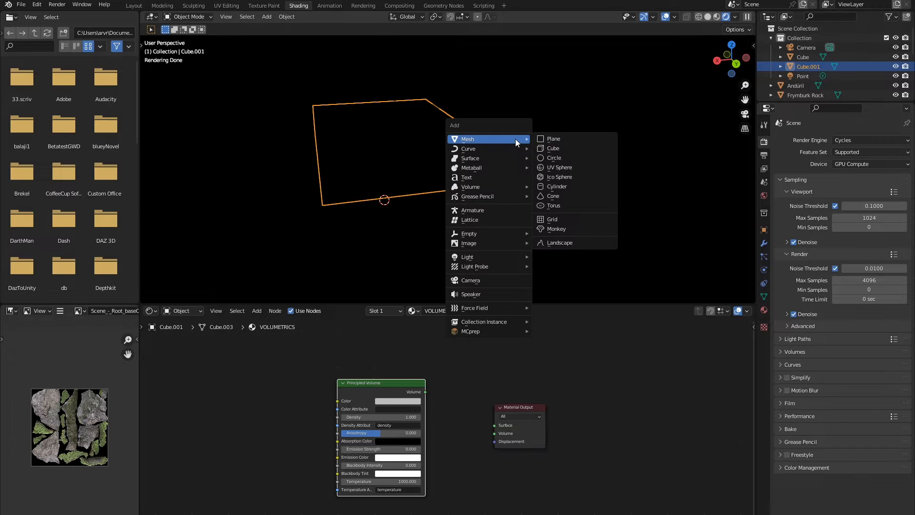
# Step: Switch the node editor to the World shader and reposition the World Output node
pyautogui.click(180, 310)
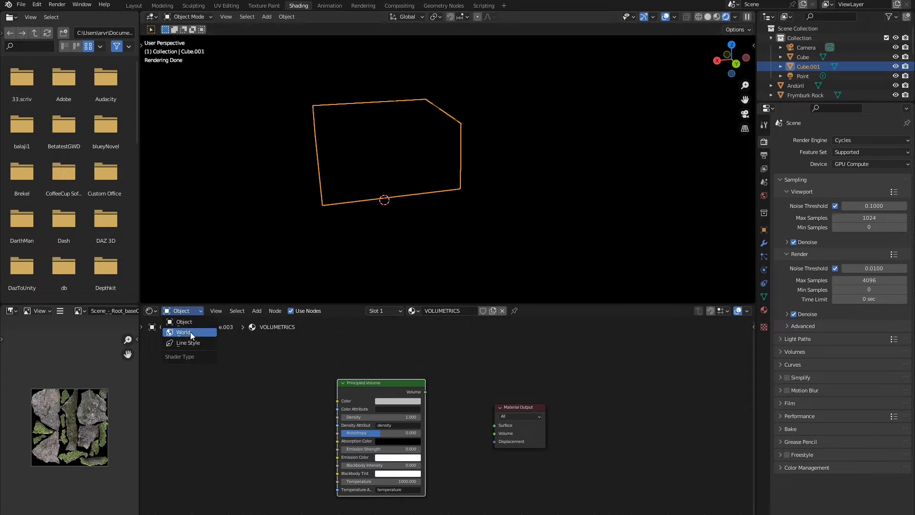
pyautogui.click(190, 332)
pyautogui.moveTo(549, 449); pyautogui.dragTo(449, 367)
pyautogui.hotkey('shift', 'a')
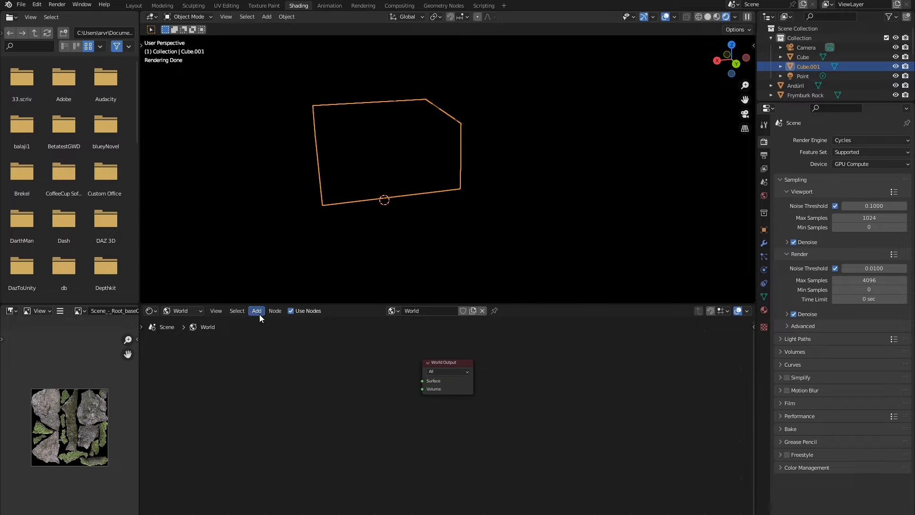
pyautogui.click(257, 311)
pyautogui.moveTo(269, 365)
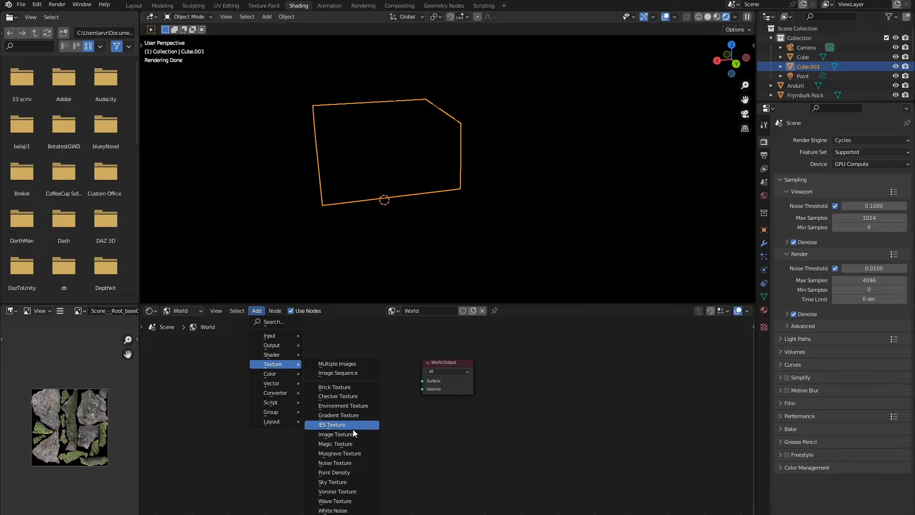
pyautogui.click(351, 473)
pyautogui.click(336, 373)
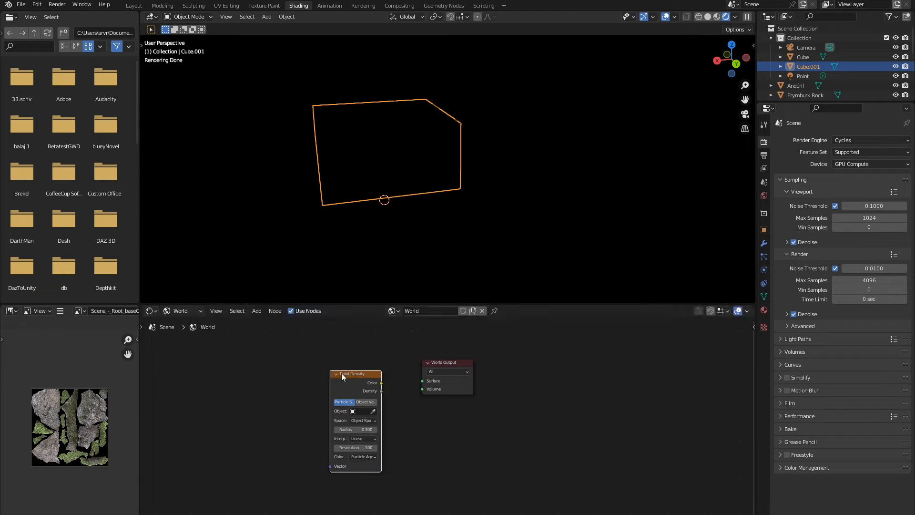
pyautogui.press('x')
# Step: Add a Sky Texture node to the world shader and connect its Color output to the World Output's Surface input
pyautogui.click(257, 311)
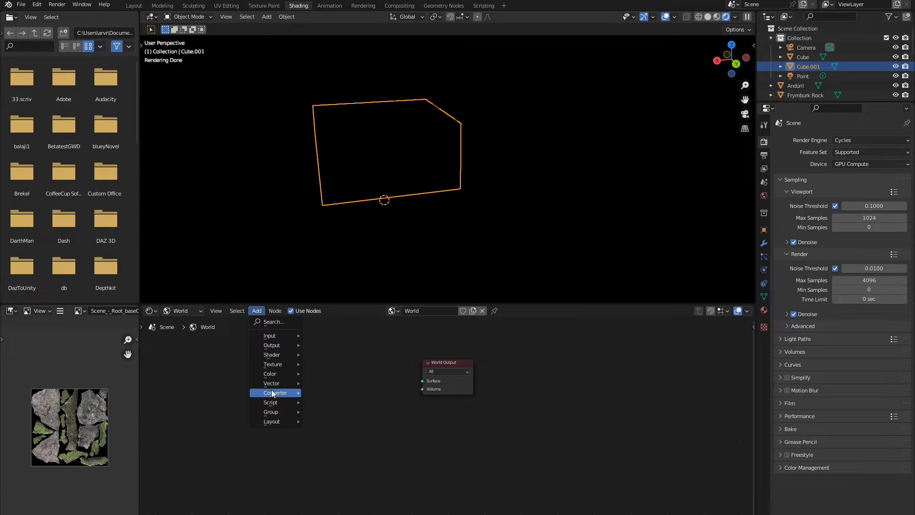
pyautogui.moveTo(279, 365)
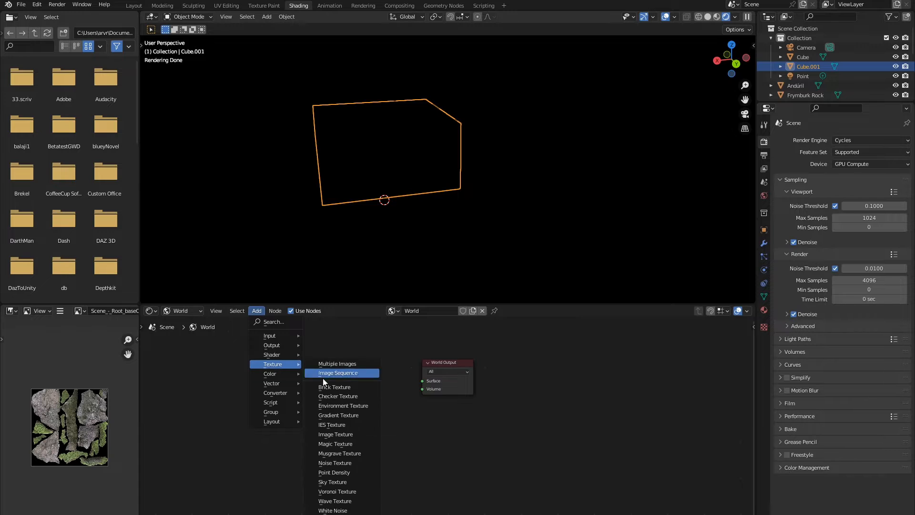
pyautogui.click(337, 482)
pyautogui.moveTo(376, 369); pyautogui.dragTo(419, 379)
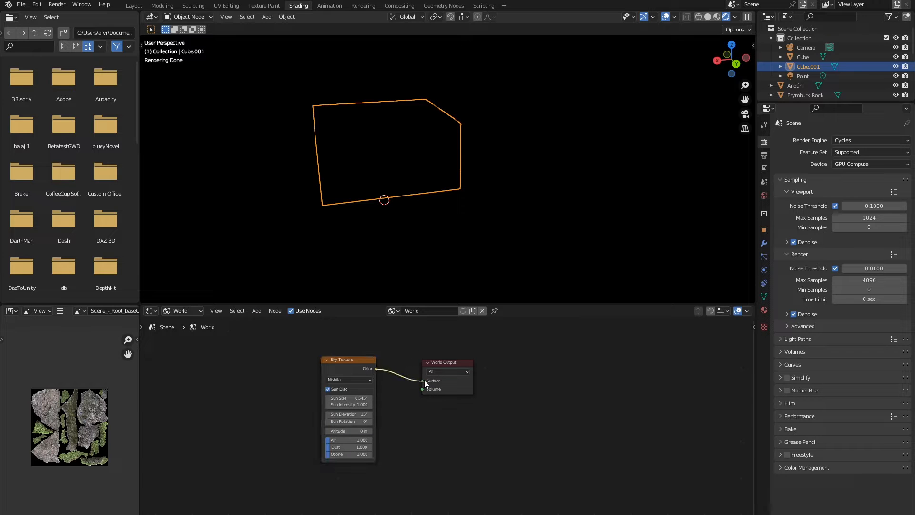
pyautogui.moveTo(389, 233); pyautogui.dragTo(221, 217, button='middle')
pyautogui.scroll(6, 471, 226)
pyautogui.scroll(-6, 464, 228)
pyautogui.keyDown('shift'); pyautogui.moveTo(476, 127); pyautogui.dragTo(389, 160, button='middle'); pyautogui.keyUp('shift')
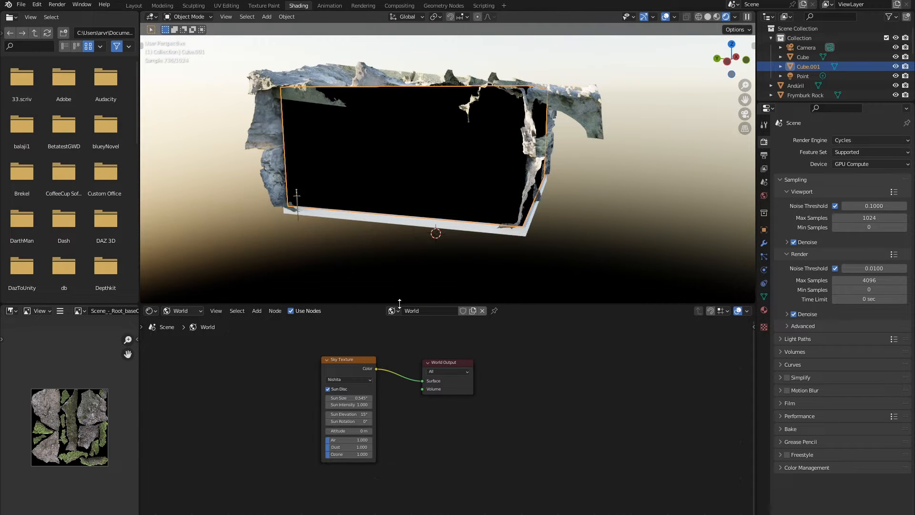
# Step: Return to the cube's object shader and connect the Principled Volume's output to the Material Output's Volume input
pyautogui.click(193, 311)
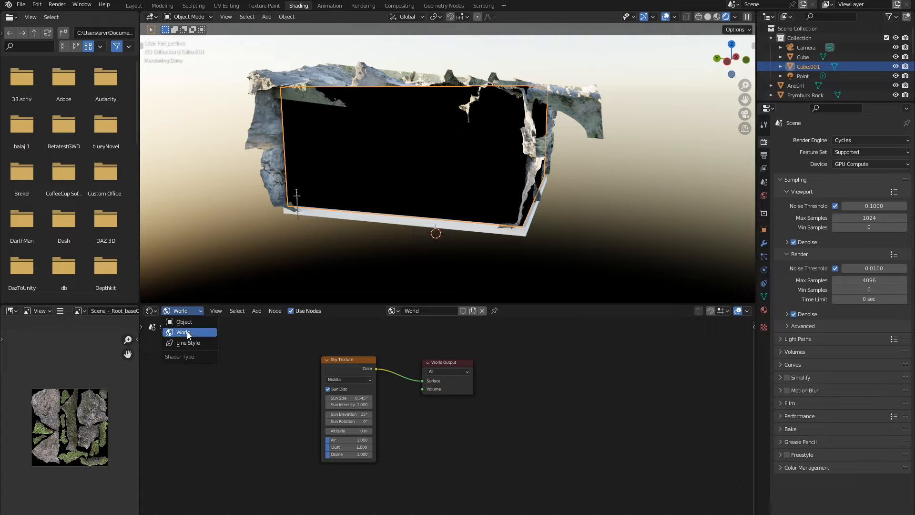
pyautogui.click(183, 322)
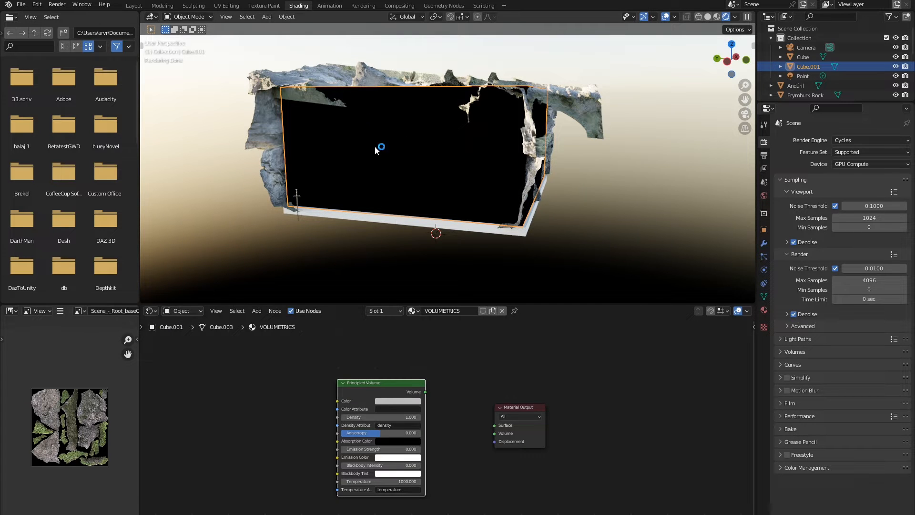
pyautogui.scroll(4, 365, 138)
pyautogui.scroll(-5, 444, 185)
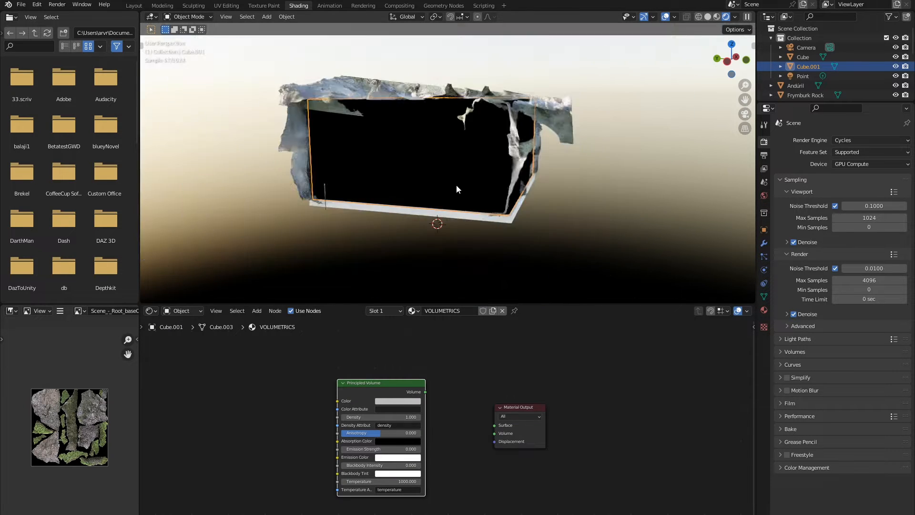
pyautogui.scroll(4, 487, 205)
pyautogui.moveTo(487, 204)
pyautogui.mouseDown(button='middle')
pyautogui.moveTo(441, 196)
pyautogui.moveTo(513, 208)
pyautogui.moveTo(491, 202)
pyautogui.mouseUp(button='middle')
pyautogui.scroll(-4, 490, 201)
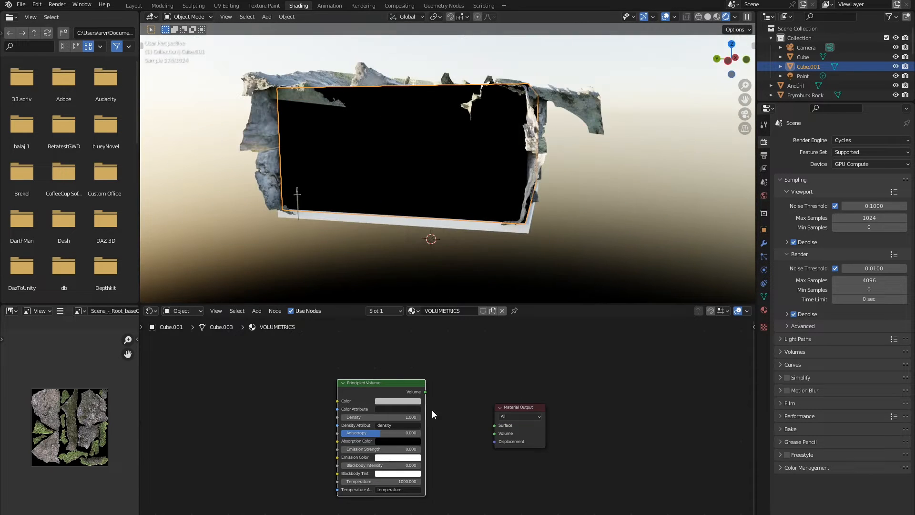
pyautogui.moveTo(487, 423); pyautogui.dragTo(494, 433)
# Step: Set the Principled Volume's density to 0.3 and check the fog inside the cube
pyautogui.scroll(3, 442, 144)
pyautogui.scroll(4, 442, 144)
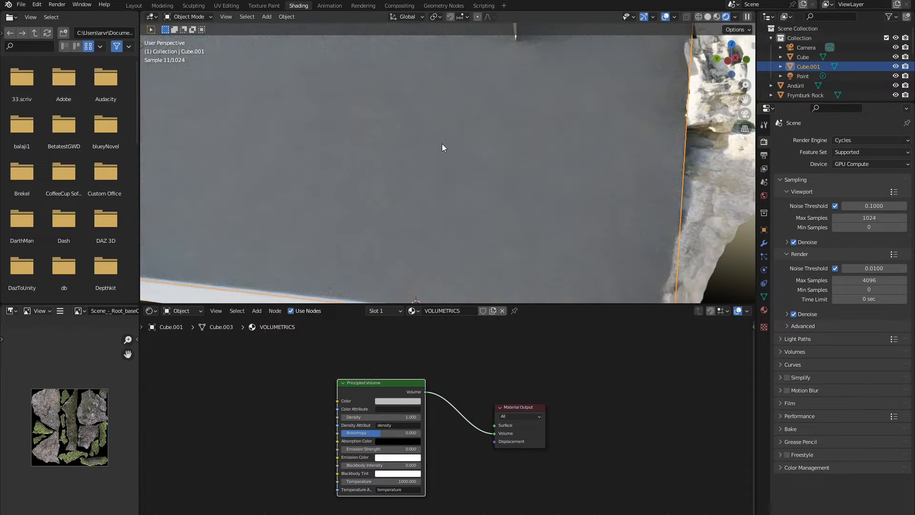
pyautogui.scroll(-4, 442, 147)
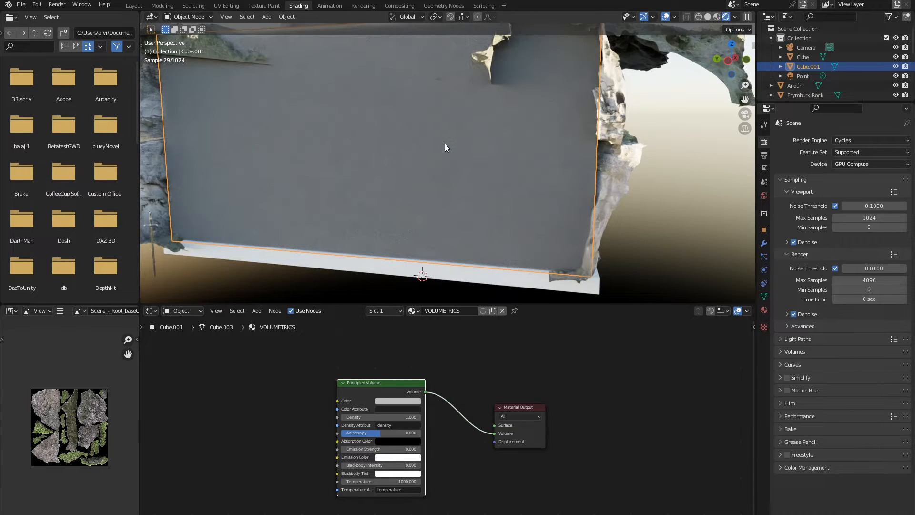
pyautogui.scroll(4, 446, 149)
pyautogui.scroll(-3, 648, 156)
pyautogui.moveTo(462, 150)
pyautogui.mouseDown(button='middle')
pyautogui.moveTo(556, 158)
pyautogui.moveTo(465, 178)
pyautogui.moveTo(457, 167)
pyautogui.mouseUp(button='middle')
pyautogui.click(400, 419)
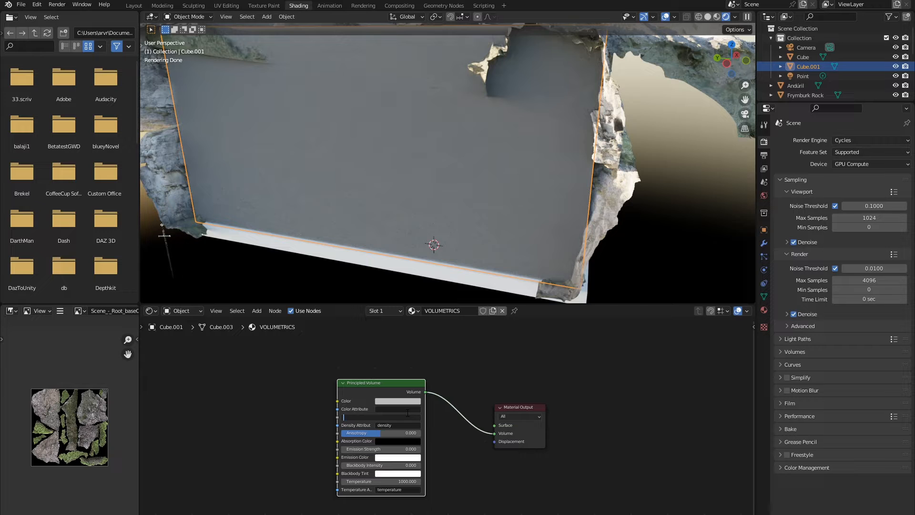
pyautogui.press('Return')
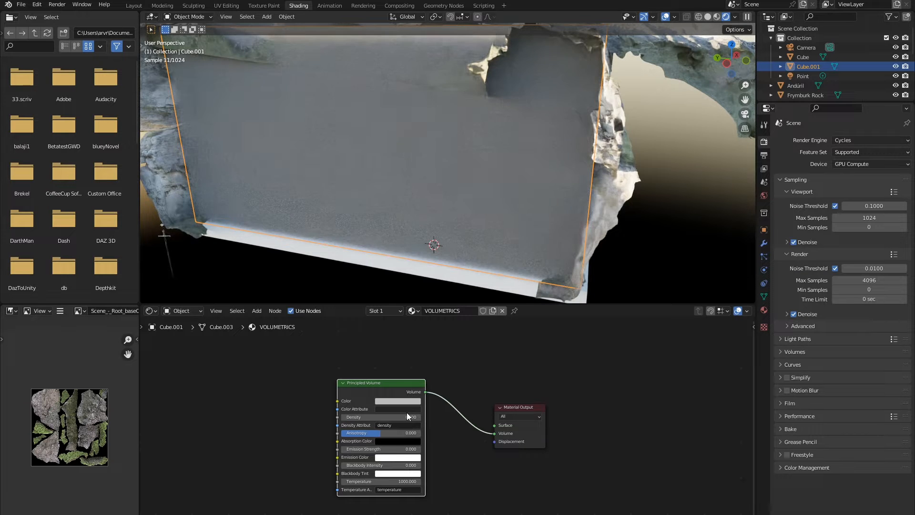
pyautogui.scroll(3, 428, 200)
pyautogui.scroll(-2, 429, 204)
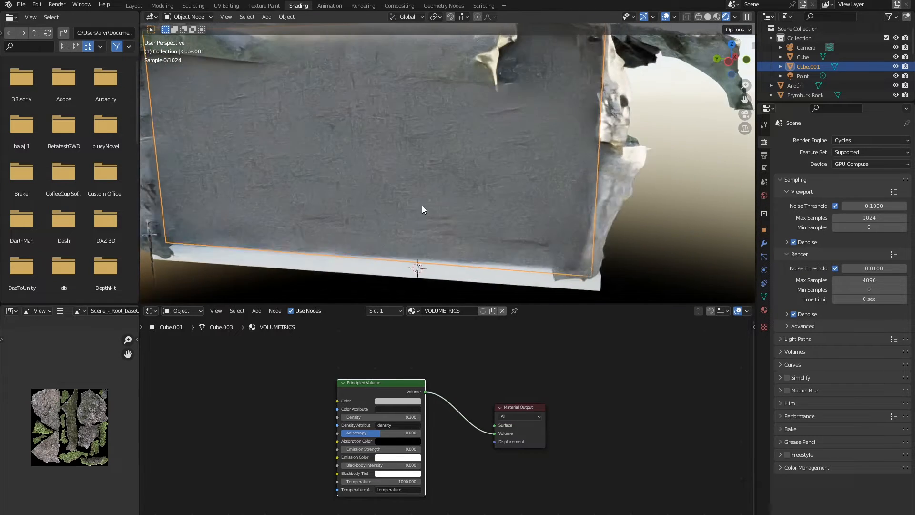
# Step: Lower the Principled Volume's density to 0.1 and check the fog up close
pyautogui.click(402, 417)
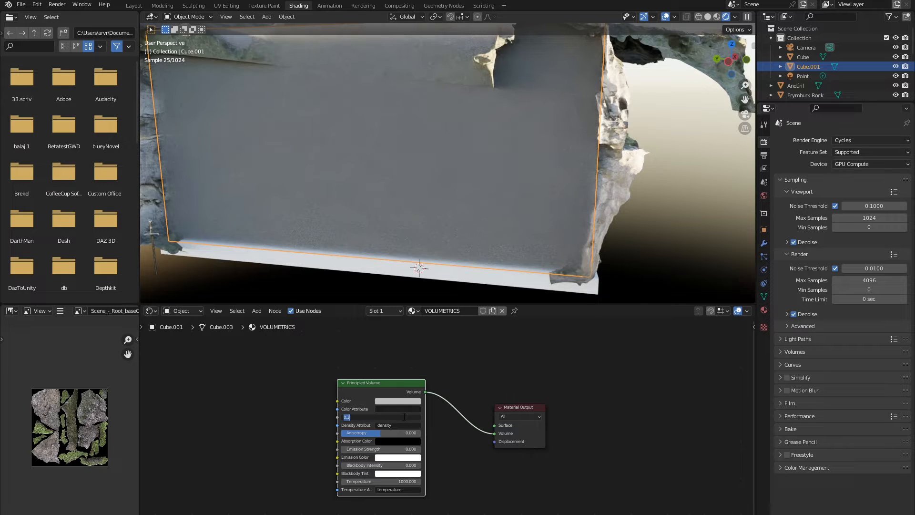
pyautogui.write('0.1')
pyautogui.press('Return')
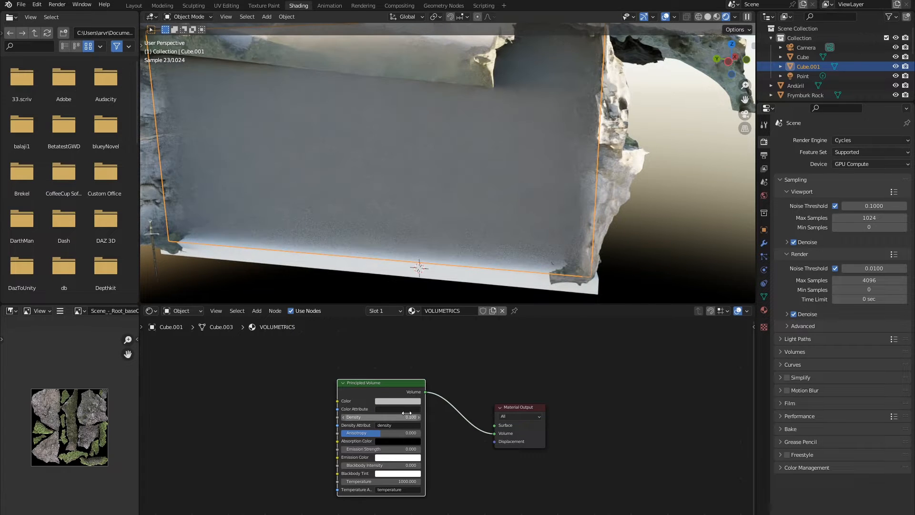
pyautogui.scroll(4, 368, 253)
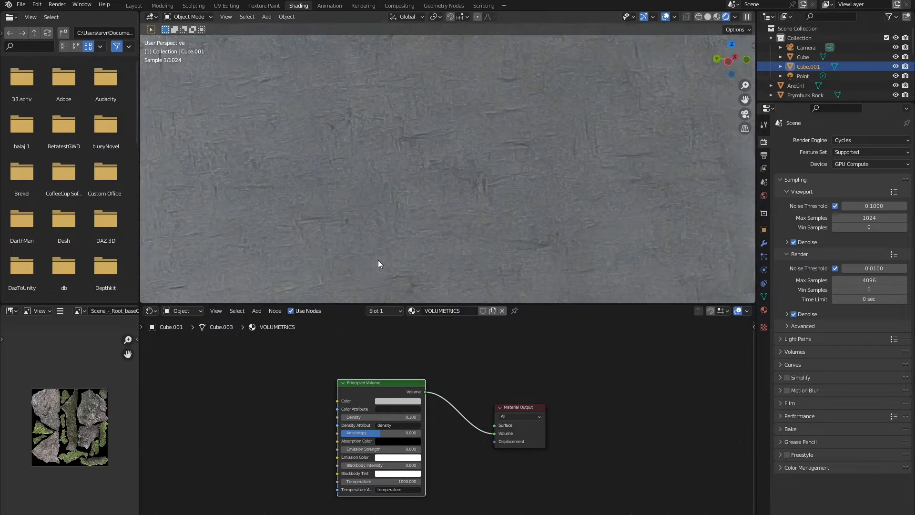
pyautogui.scroll(-3, 378, 259)
# Step: Try the Principled Volume's output on the Material Output's Surface input, and reconnect it to the Volume input
pyautogui.click(451, 411)
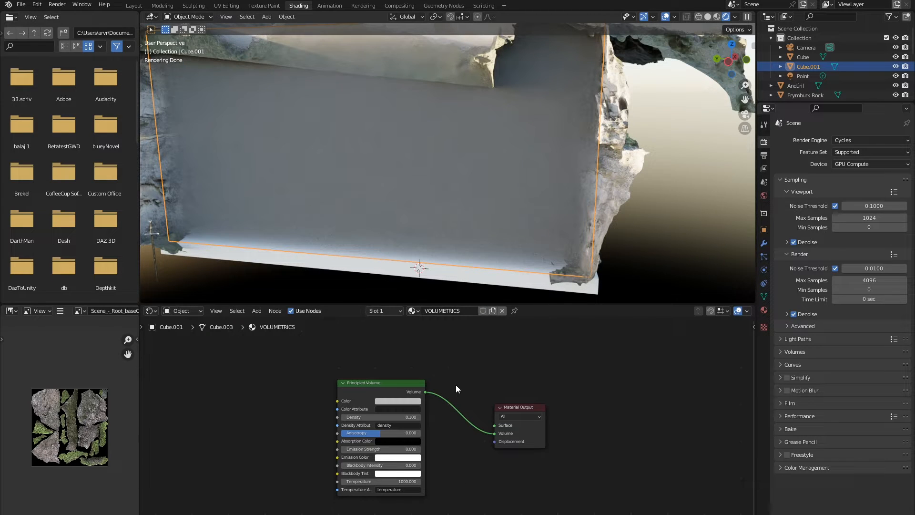
pyautogui.keyDown('ctrl'); pyautogui.moveTo(459, 382); pyautogui.dragTo(462, 442, button='right'); pyautogui.keyUp('ctrl')
pyautogui.moveTo(427, 393); pyautogui.dragTo(495, 425)
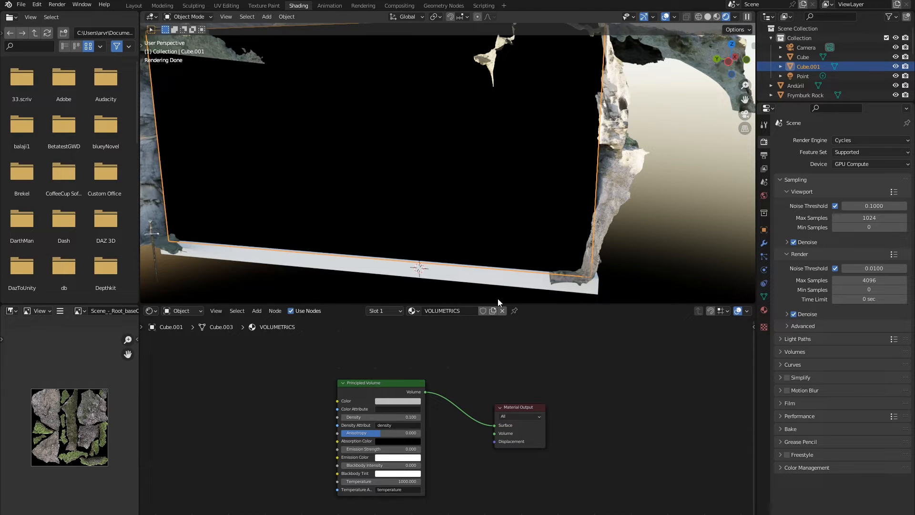
pyautogui.keyDown('ctrl'); pyautogui.moveTo(466, 435); pyautogui.dragTo(466, 436, button='right'); pyautogui.keyUp('ctrl')
pyautogui.moveTo(426, 391); pyautogui.dragTo(493, 433)
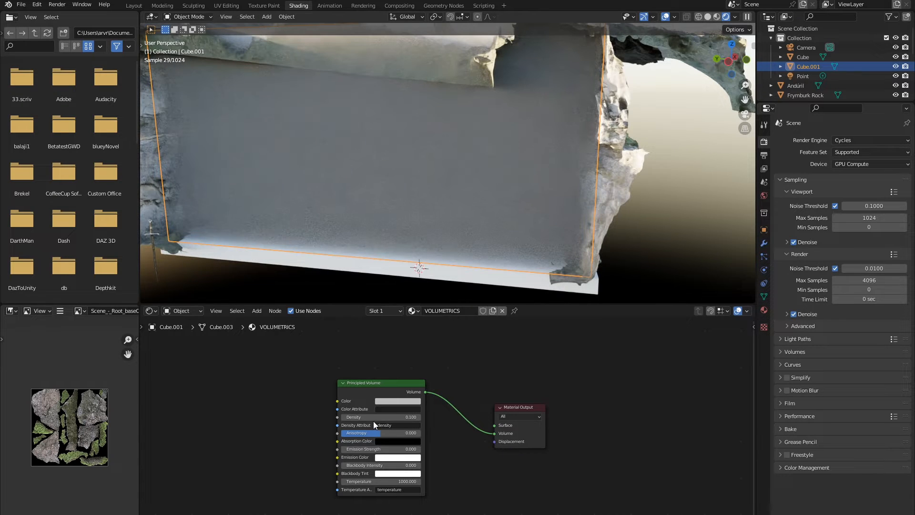
# Step: Reduce the Principled Volume's density to 0.05 and check the fog against the rock walls
pyautogui.click(394, 416)
pyautogui.write('0.05')
pyautogui.press('Return')
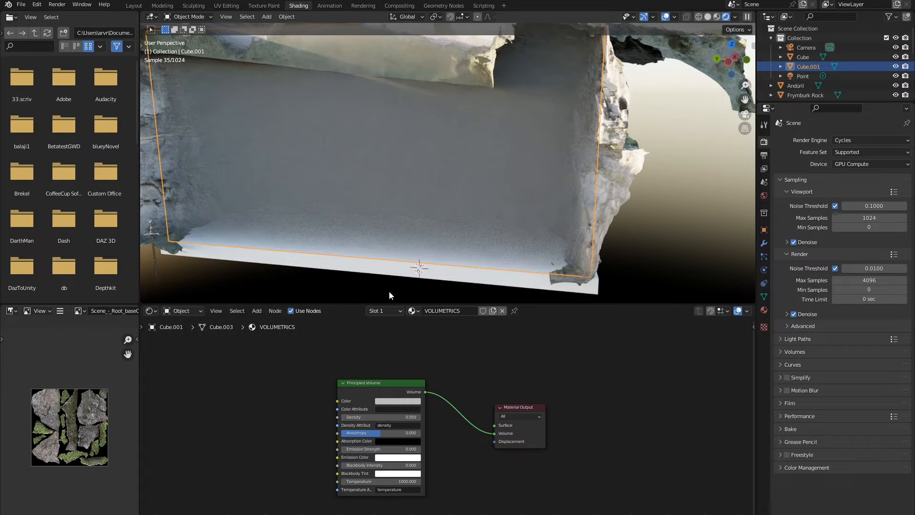
pyautogui.scroll(5, 390, 265)
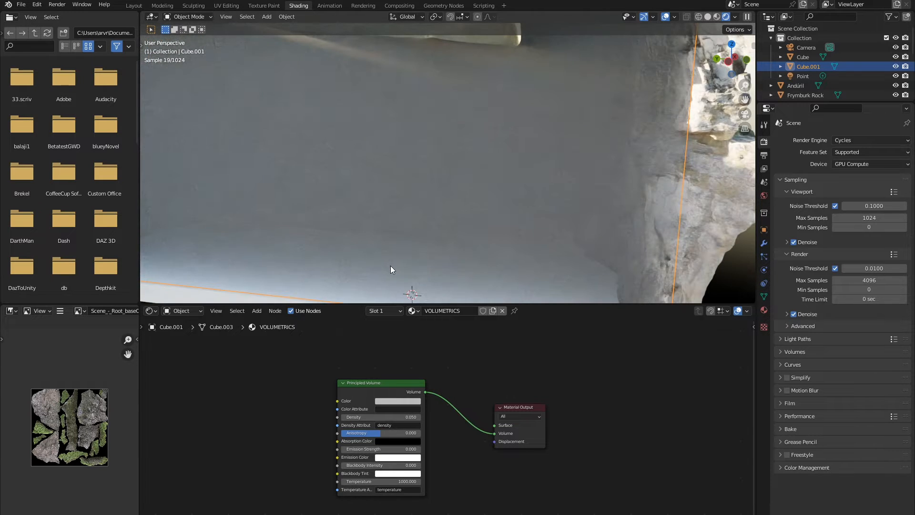
pyautogui.scroll(2, 390, 266)
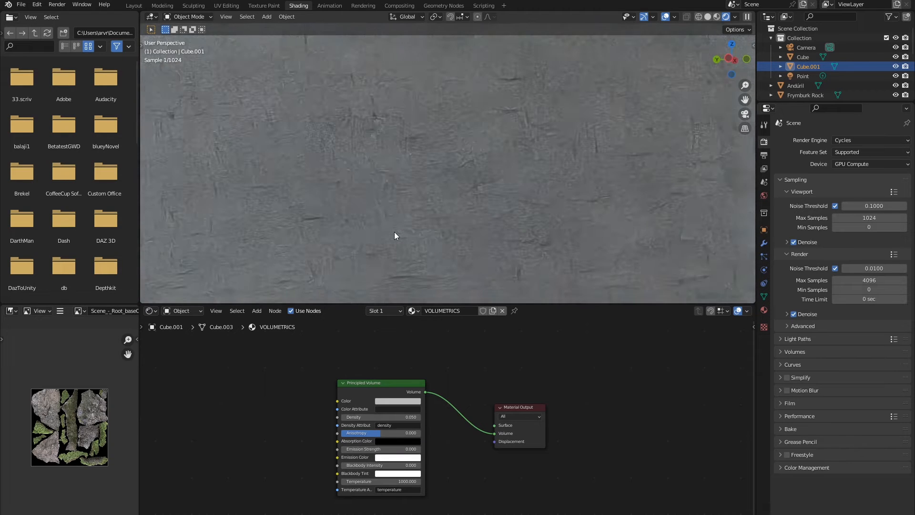
pyautogui.scroll(-5, 394, 231)
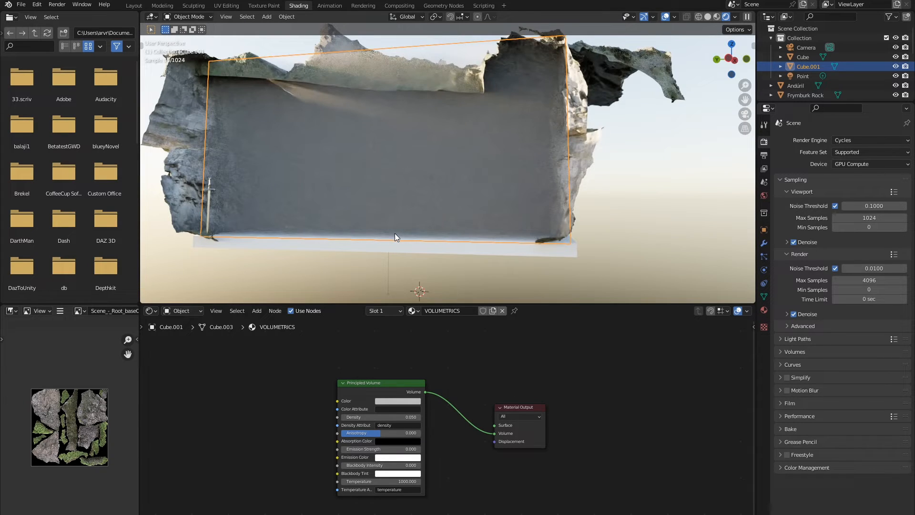
pyautogui.moveTo(394, 233); pyautogui.dragTo(393, 276, button='middle')
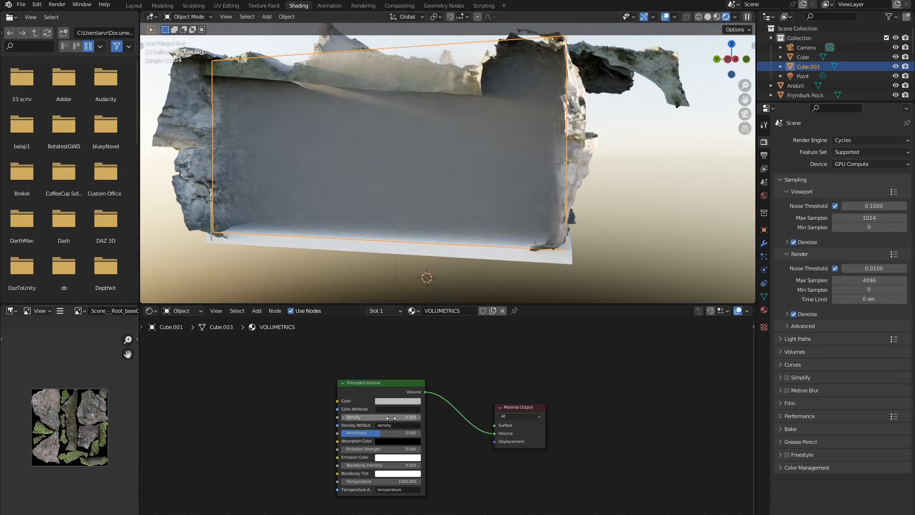
# Step: Set the Principled Volume's density to 0.001 and check the cave interior through the fog
pyautogui.click(390, 418)
pyautogui.press('BackSpace')
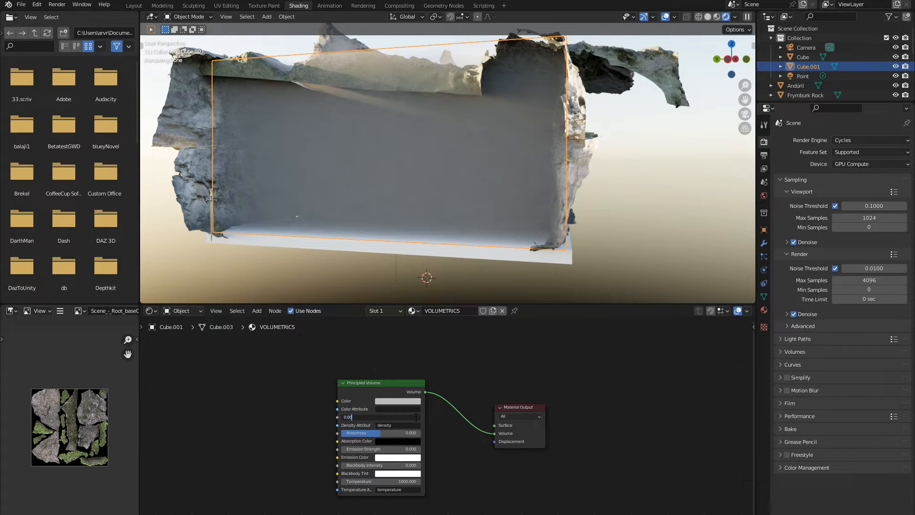
pyautogui.write('0.001')
pyautogui.press('Return')
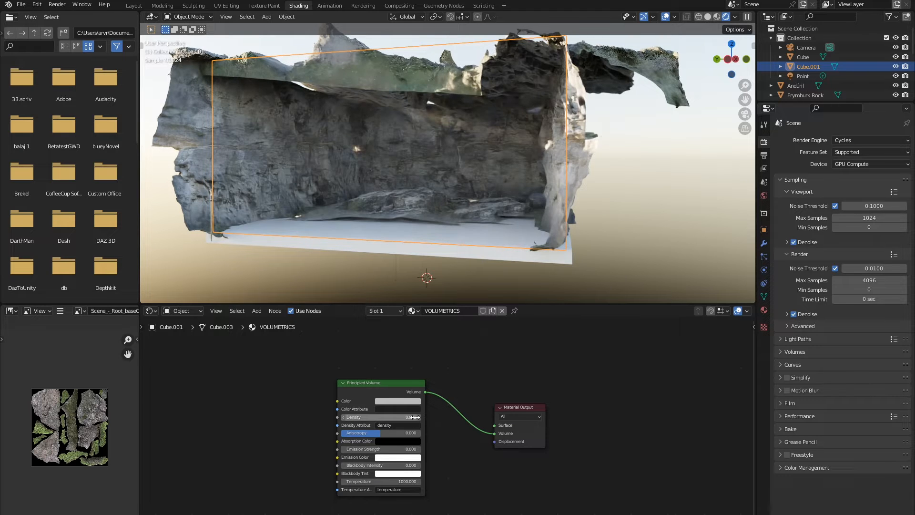
pyautogui.scroll(5, 482, 296)
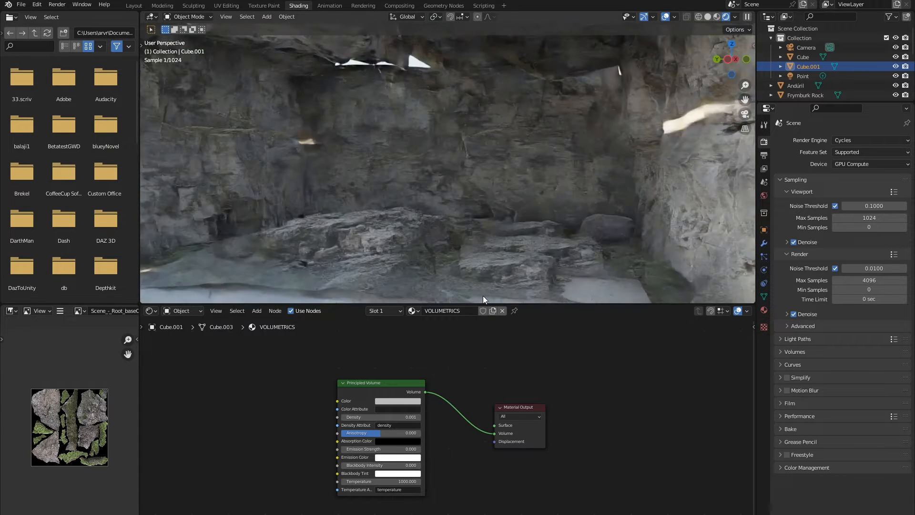
# Step: Select all objects in the scene and scale them up together
pyautogui.moveTo(366, 264); pyautogui.dragTo(369, 244, button='middle')
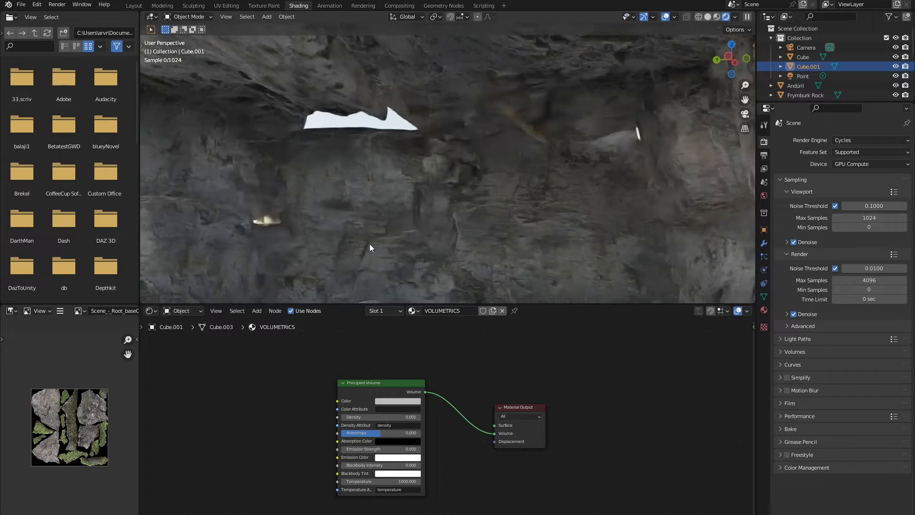
pyautogui.moveTo(415, 156); pyautogui.dragTo(512, 252, button='middle')
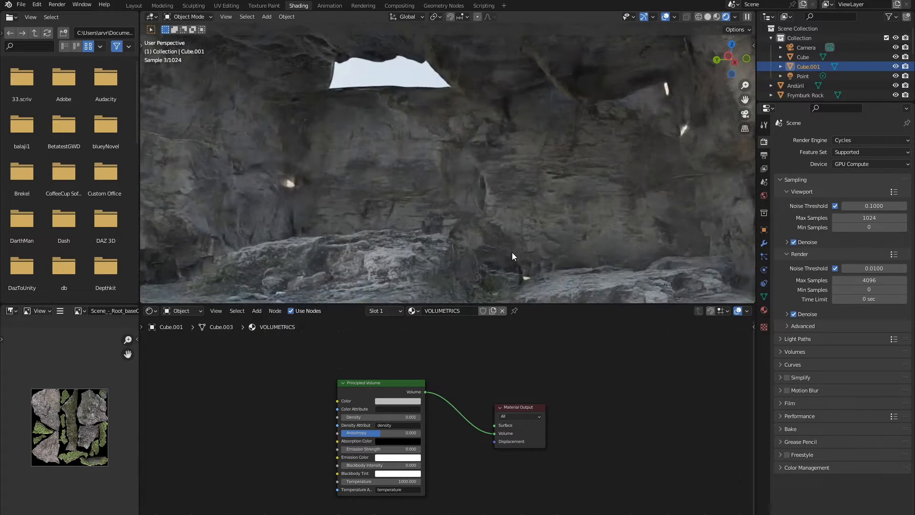
pyautogui.scroll(3, 447, 255)
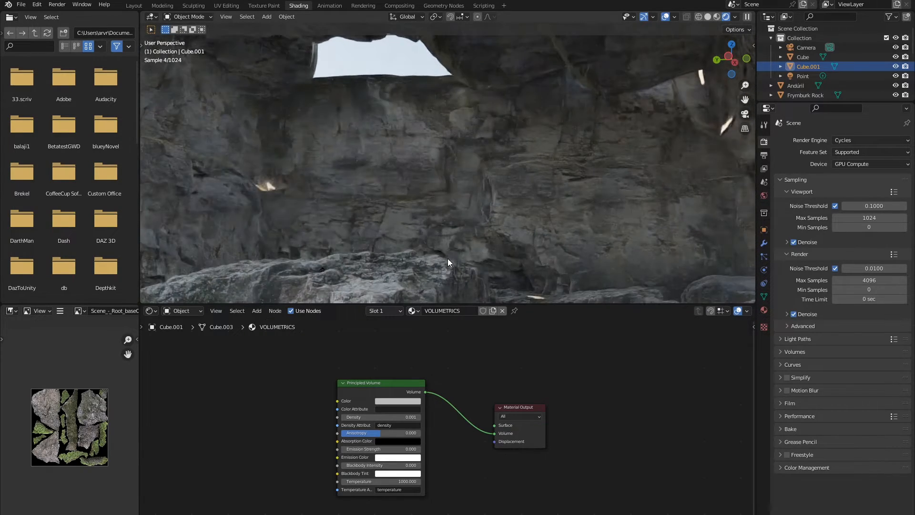
pyautogui.keyDown('shift'); pyautogui.moveTo(736, 241); pyautogui.dragTo(485, 282, button='middle'); pyautogui.keyUp('shift')
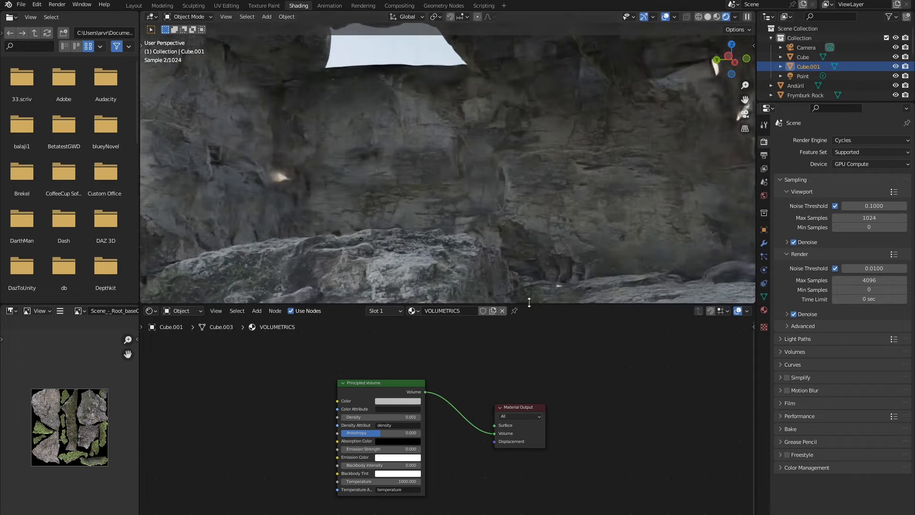
pyautogui.scroll(-2, 490, 228)
pyautogui.scroll(2, 382, 242)
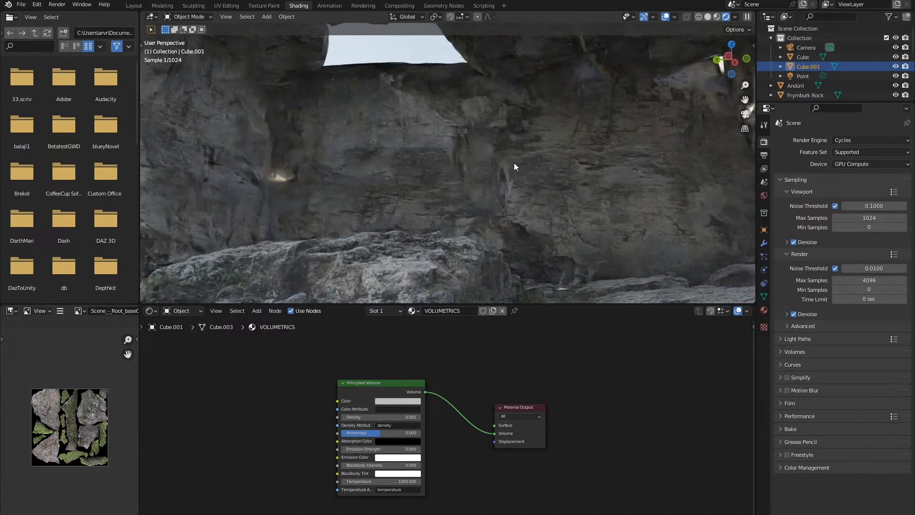
pyautogui.press('a')
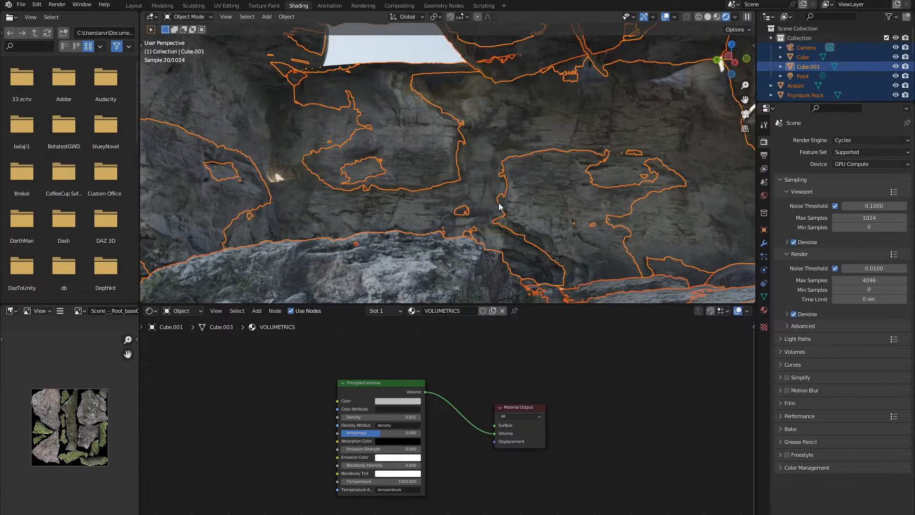
pyautogui.press('s')
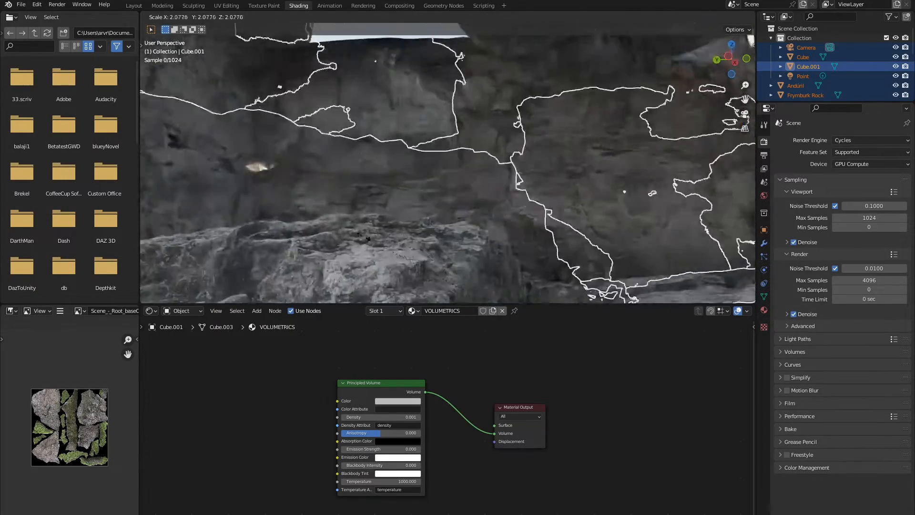
pyautogui.click(391, 234)
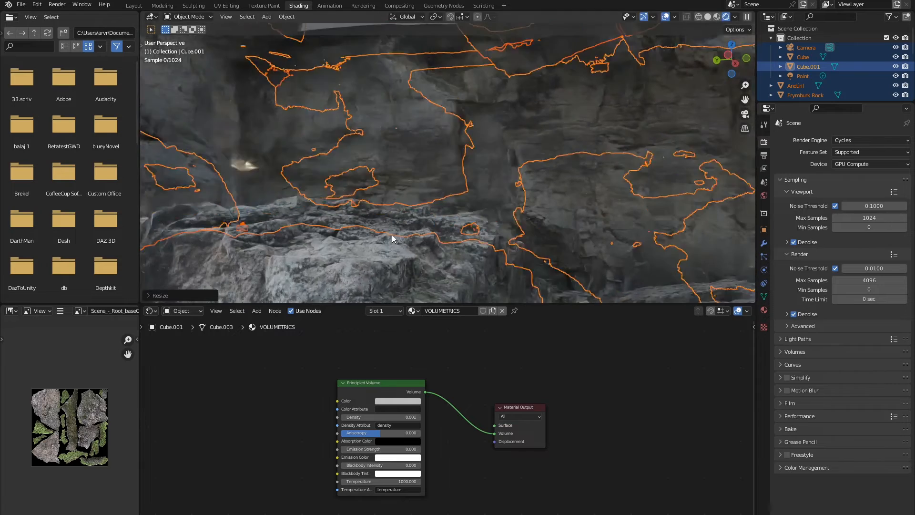
pyautogui.scroll(3, 392, 228)
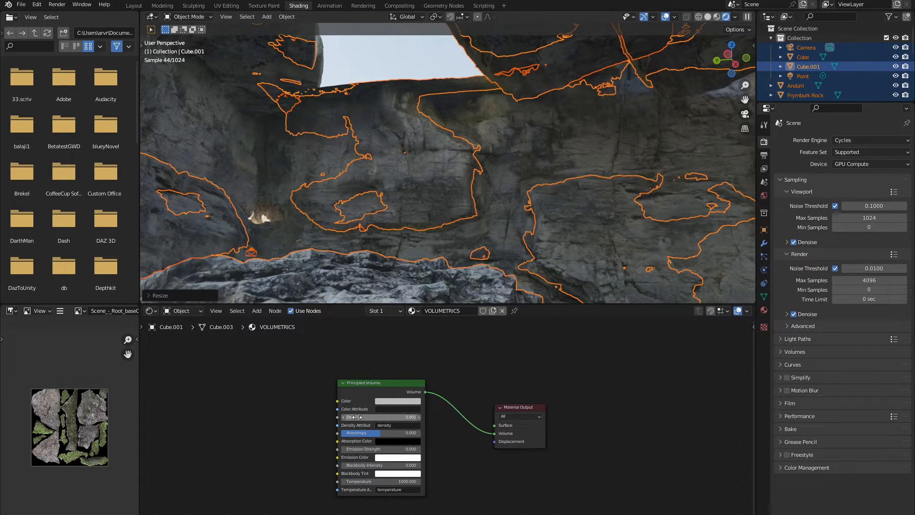
# Step: Try a density of 0.05 on the fog cube's Principled Volume node
pyautogui.click(384, 417)
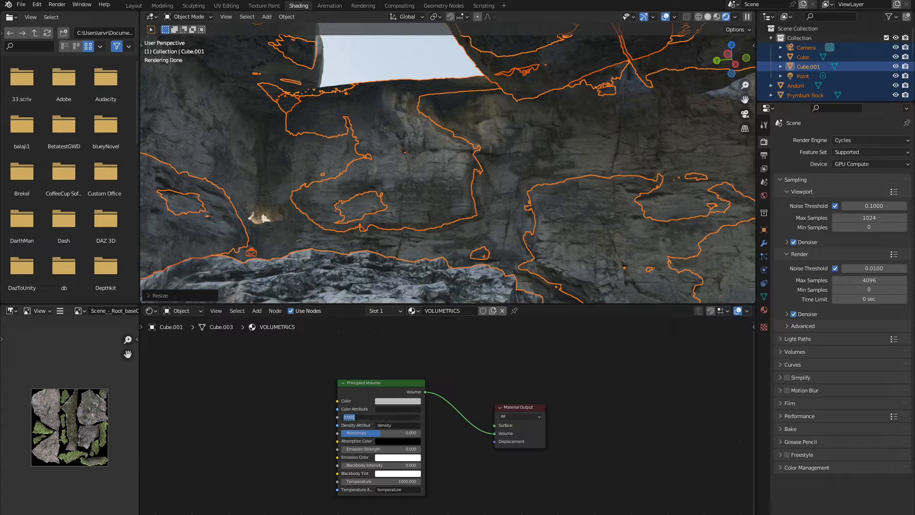
pyautogui.press('BackSpace')
pyautogui.write('0.01')
pyautogui.press('Return')
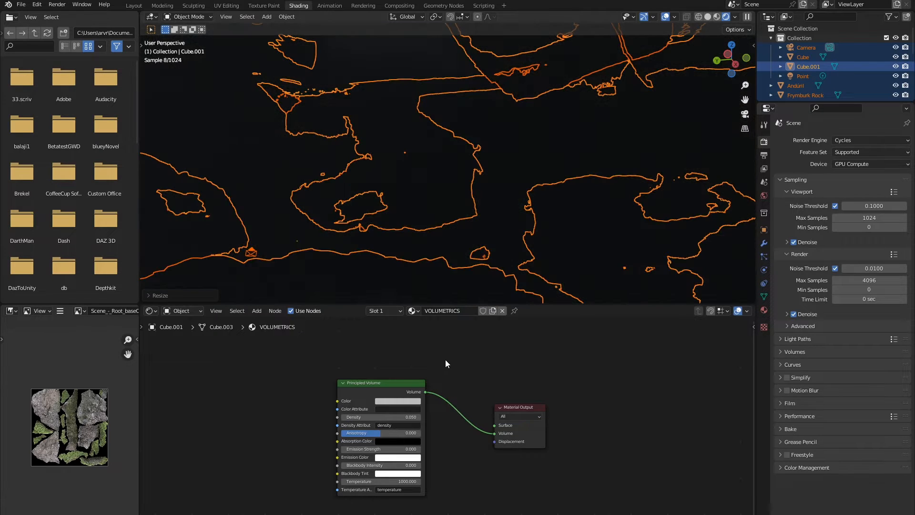
# Step: Reduce the Principled Volume's density to 0.03
pyautogui.click(413, 417)
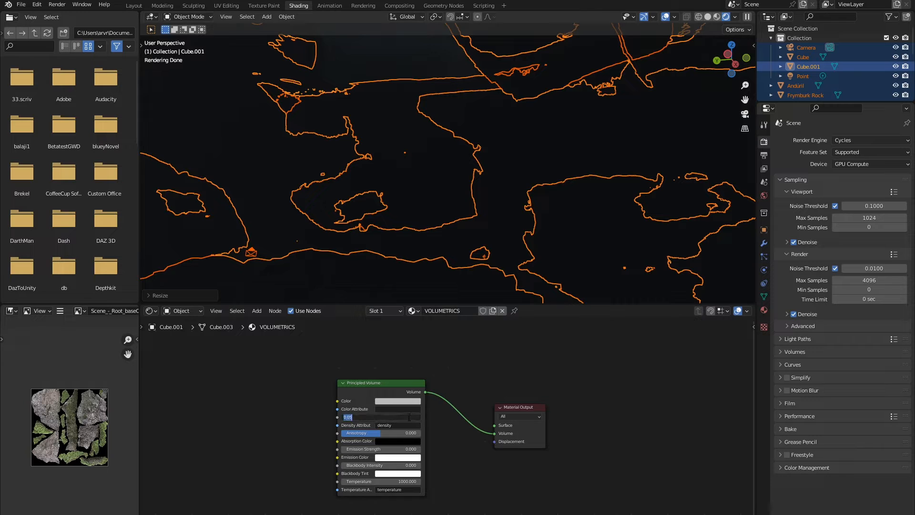
pyautogui.press('BackSpace')
pyautogui.write('0.03')
pyautogui.press('Return')
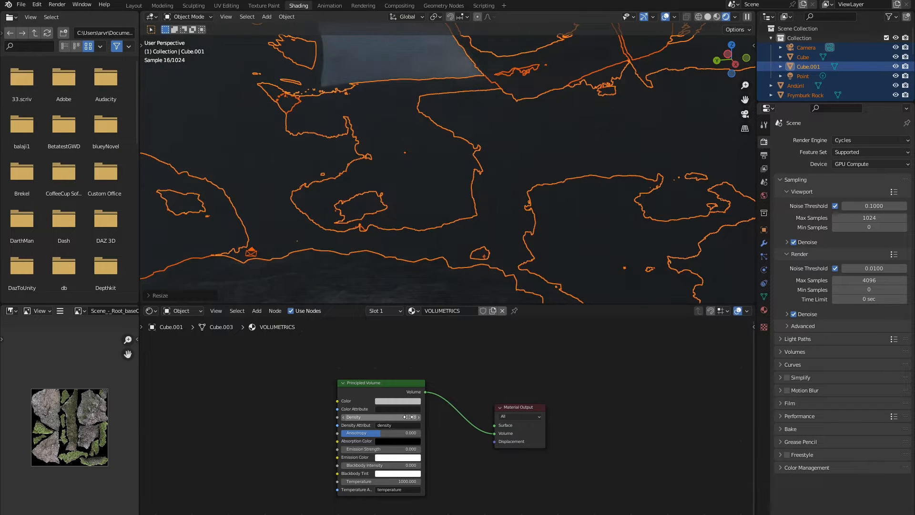
# Step: Lower the Principled Volume's density to 0.02
pyautogui.click(408, 417)
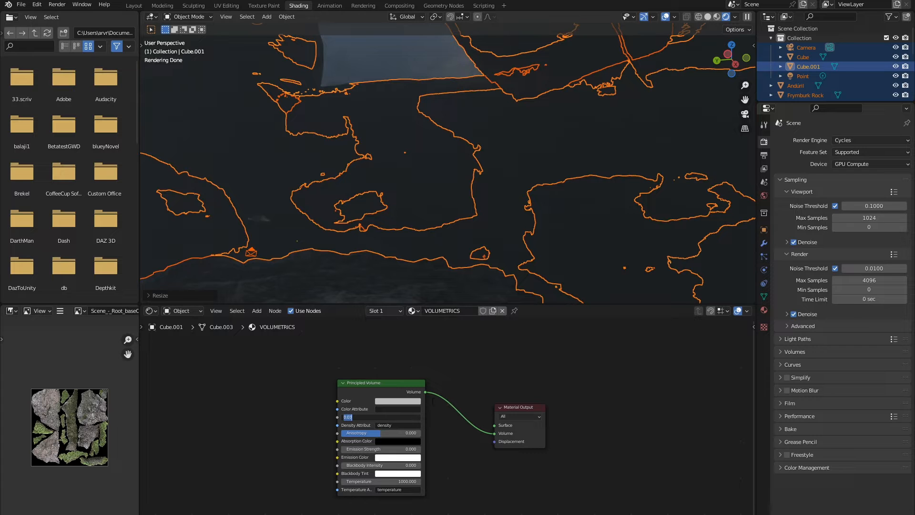
pyautogui.press('BackSpace')
pyautogui.press('Return')
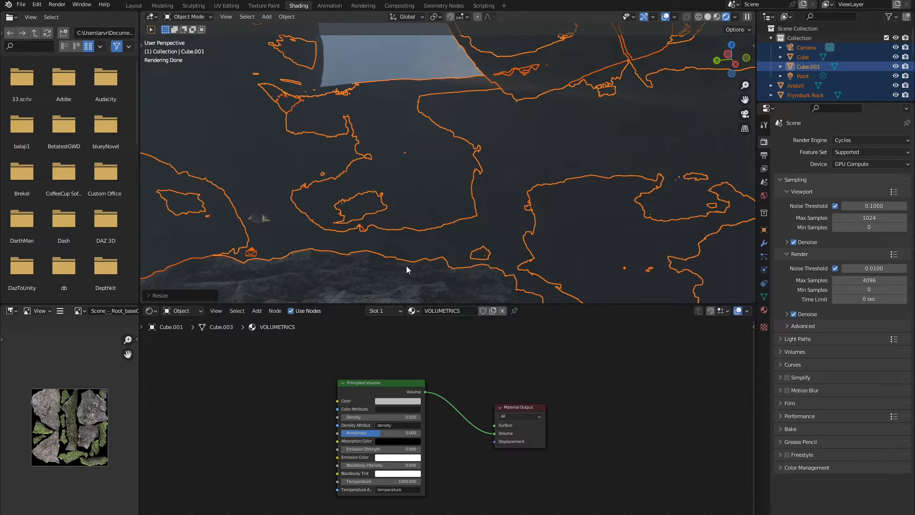
# Step: Set the Principled Volume's density to 0.01
pyautogui.click(403, 417)
pyautogui.press('BackSpace')
pyautogui.write('0.01')
pyautogui.press('Return')
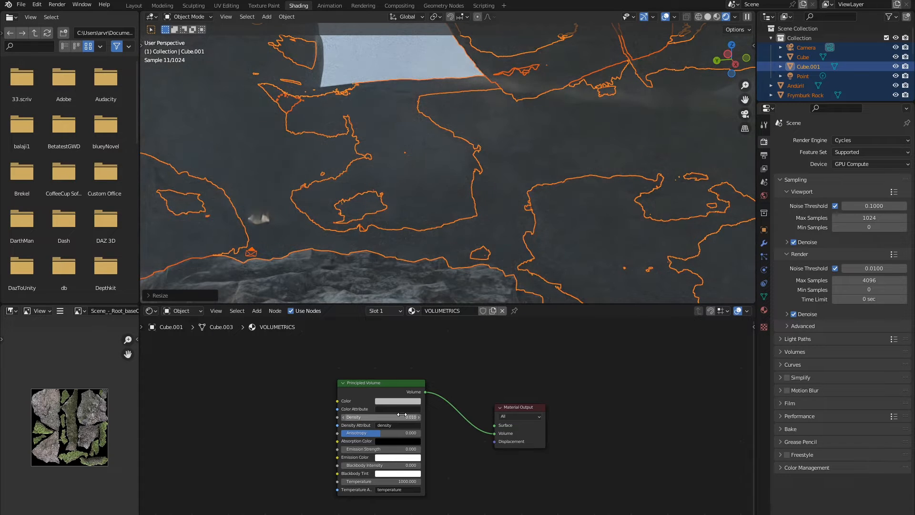
# Step: Show the cave with rendered shading in the Layout workspace and leave only the fog cube selected
pyautogui.click(135, 6)
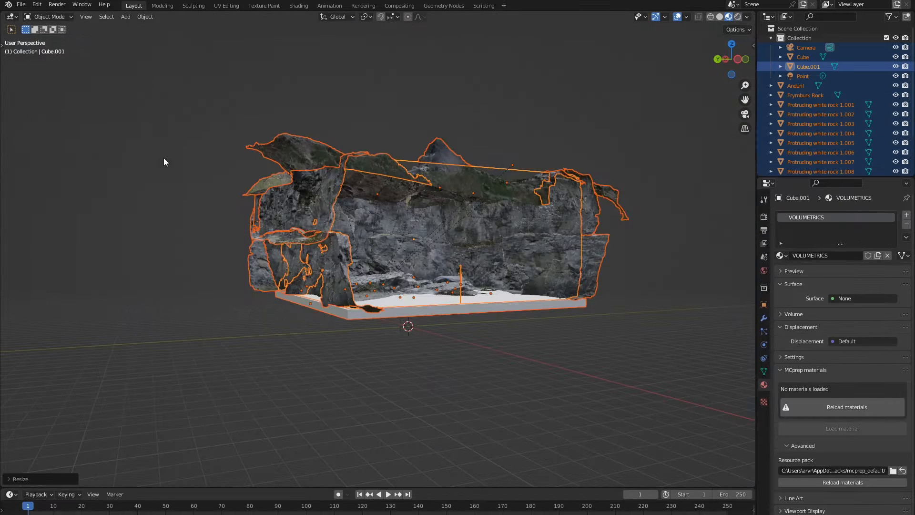
pyautogui.moveTo(453, 346); pyautogui.dragTo(443, 364, button='middle')
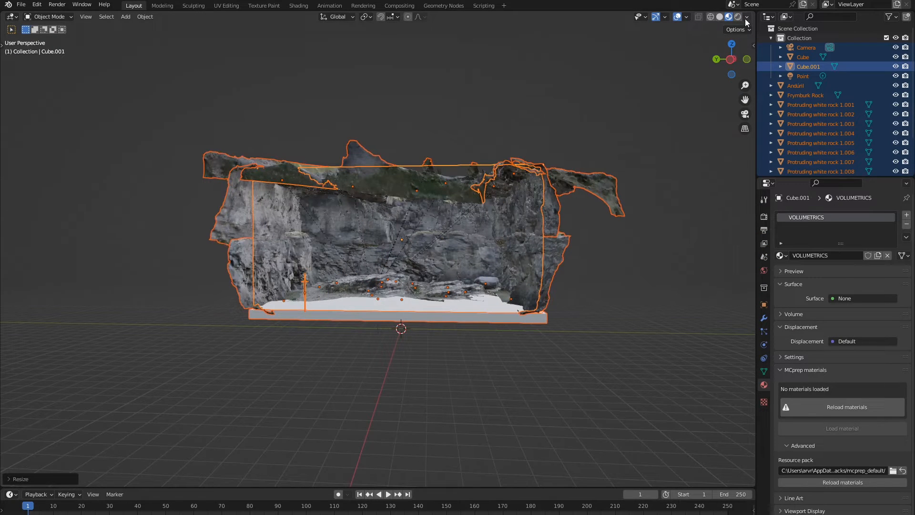
pyautogui.press('z')
pyautogui.press('8')
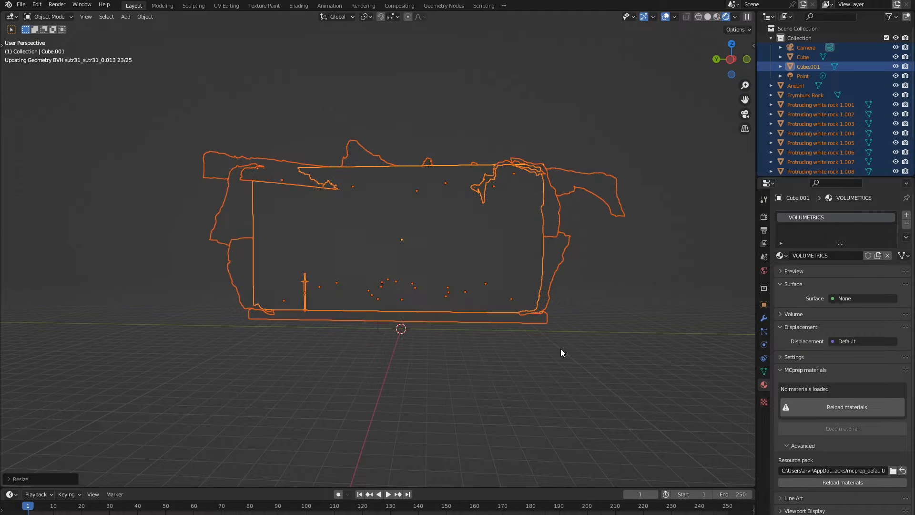
pyautogui.scroll(10, 561, 348)
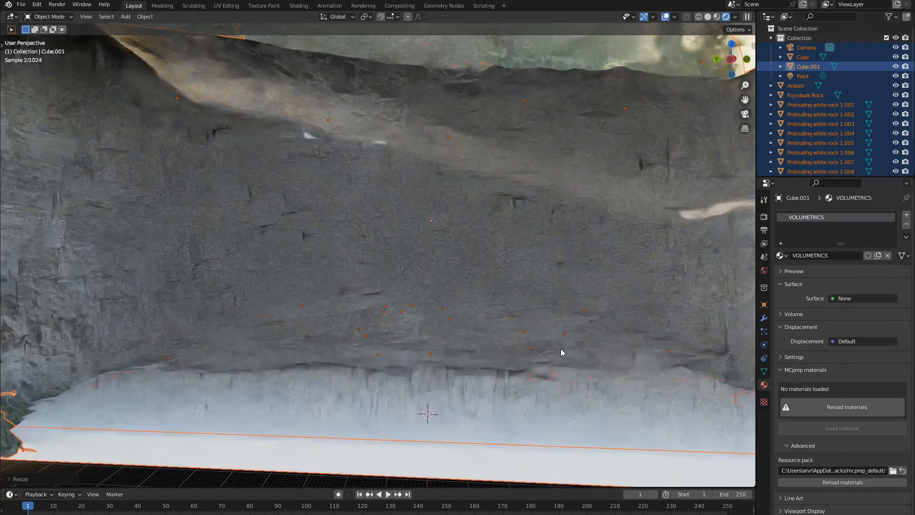
pyautogui.scroll(-3, 476, 376)
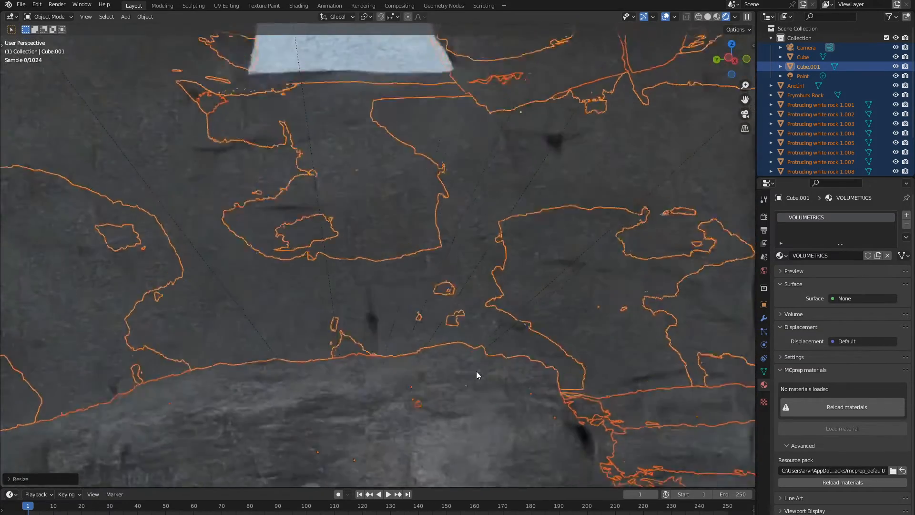
pyautogui.click(359, 59)
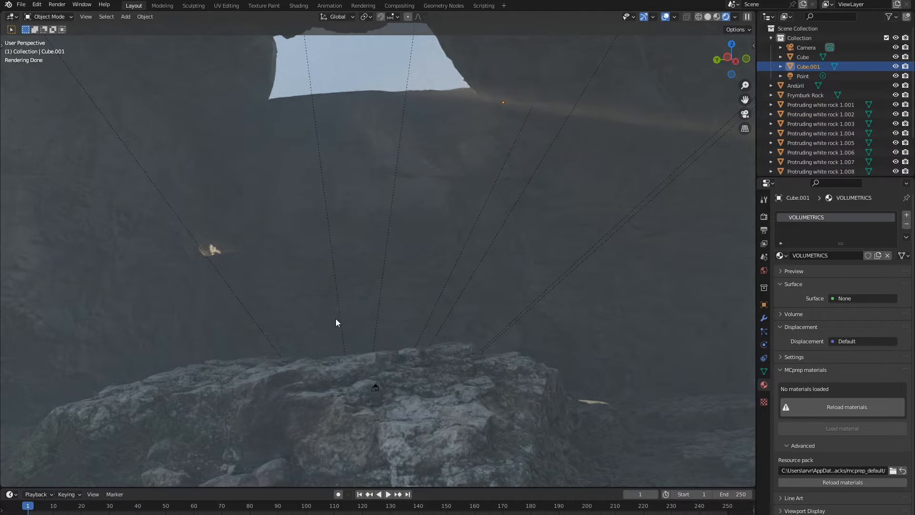
# Step: Examine the fog and light beams from inside the cave and from outside around the whole model
pyautogui.scroll(5, 325, 314)
pyautogui.scroll(-5, 325, 313)
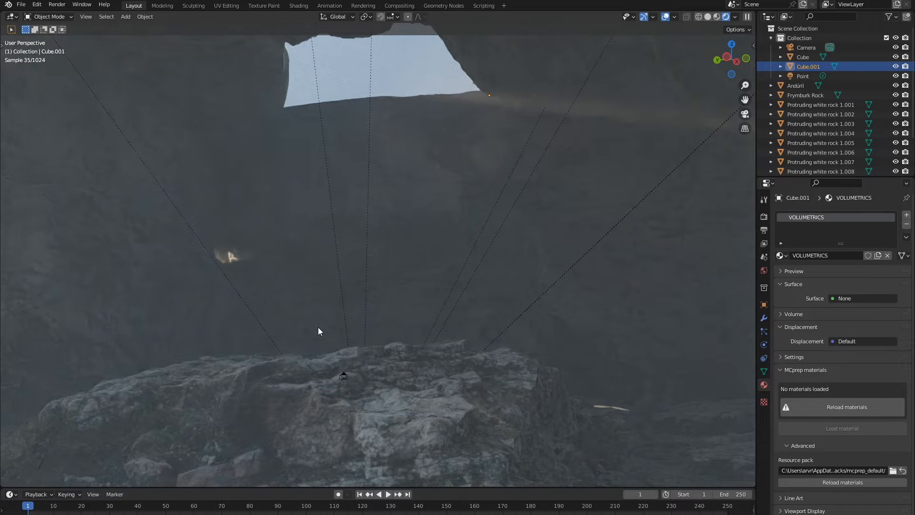
pyautogui.scroll(-10, 315, 336)
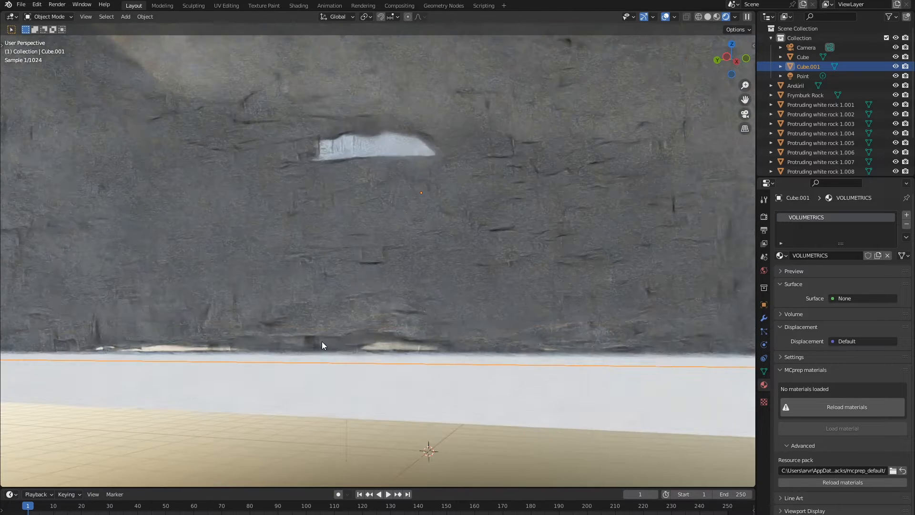
pyautogui.moveTo(253, 392); pyautogui.dragTo(366, 441, button='middle')
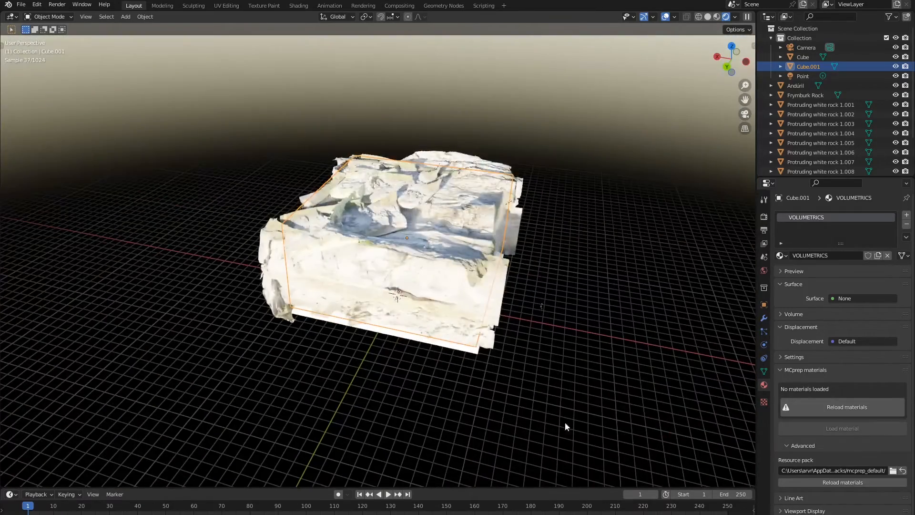
pyautogui.moveTo(564, 425); pyautogui.dragTo(447, 382, button='middle')
pyautogui.scroll(2, 447, 382)
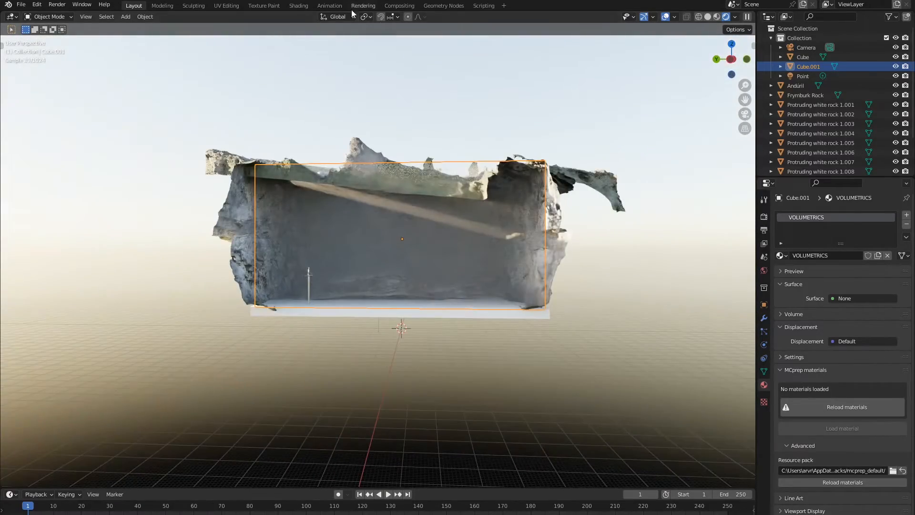
# Step: Delete the Sky Texture node from the World shader in the Shading workspace
pyautogui.click(299, 5)
pyautogui.click(184, 310)
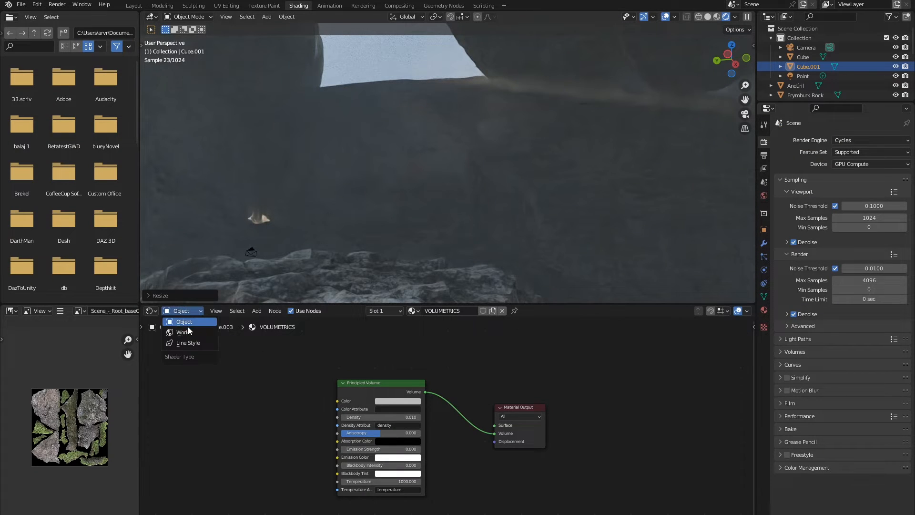
pyautogui.click(193, 330)
pyautogui.click(359, 360)
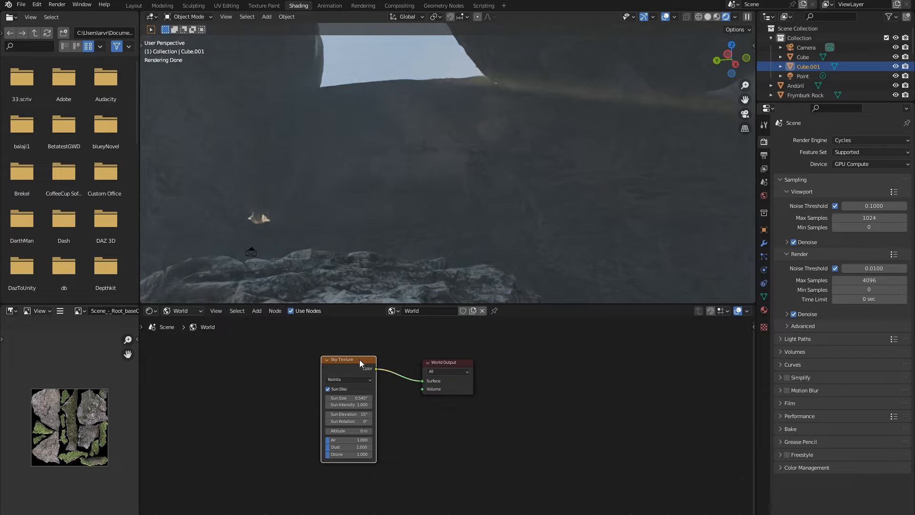
pyautogui.press('Delete')
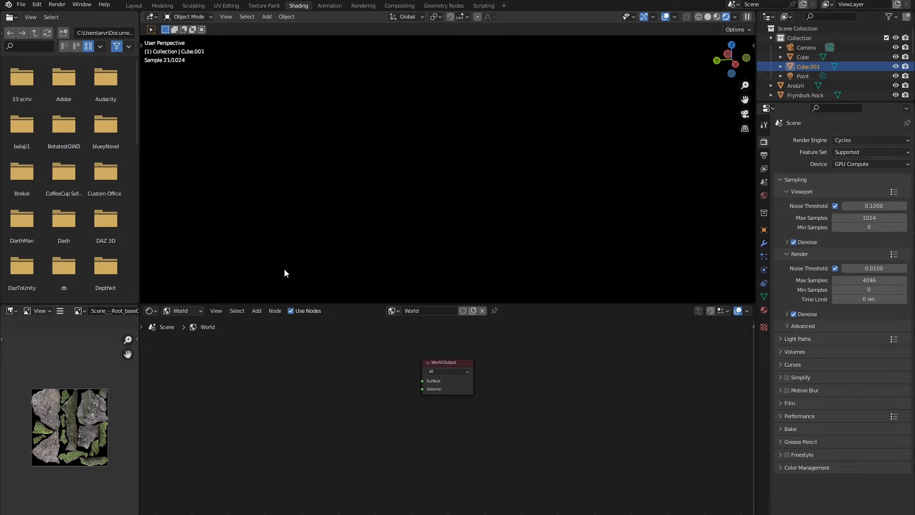
# Step: Add an Environment Texture node to the World shader and connect its Color output to the World Output's Surface input
pyautogui.click(257, 311)
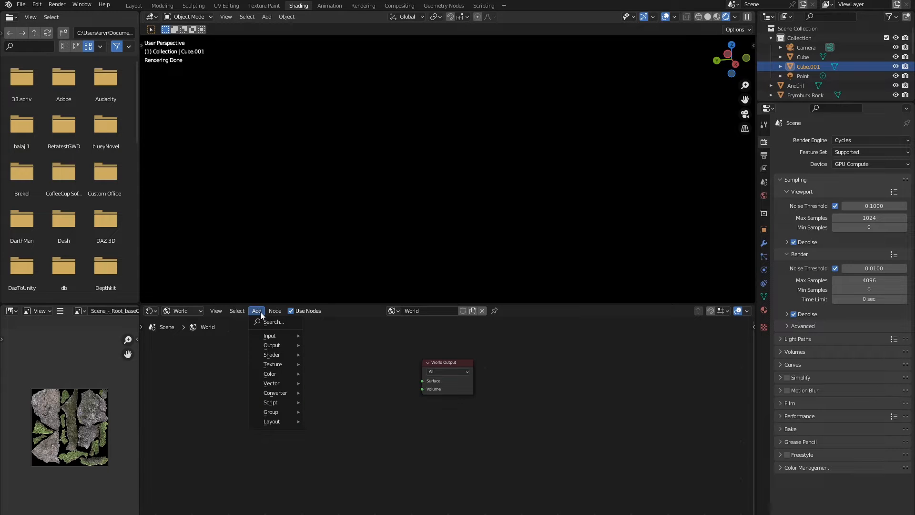
pyautogui.moveTo(287, 365)
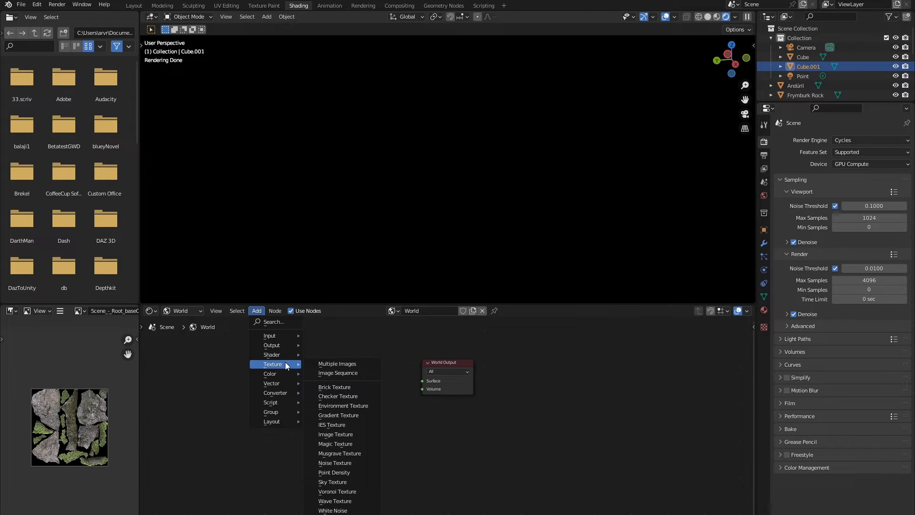
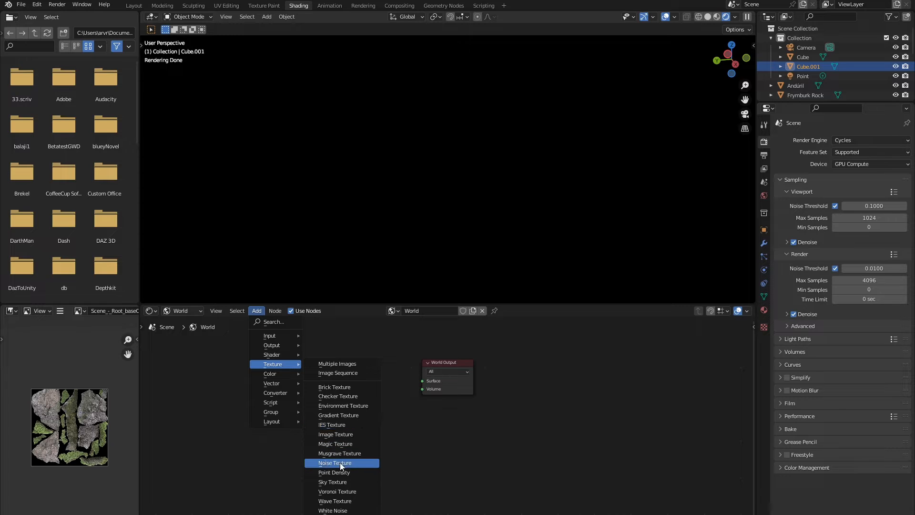
pyautogui.click(342, 405)
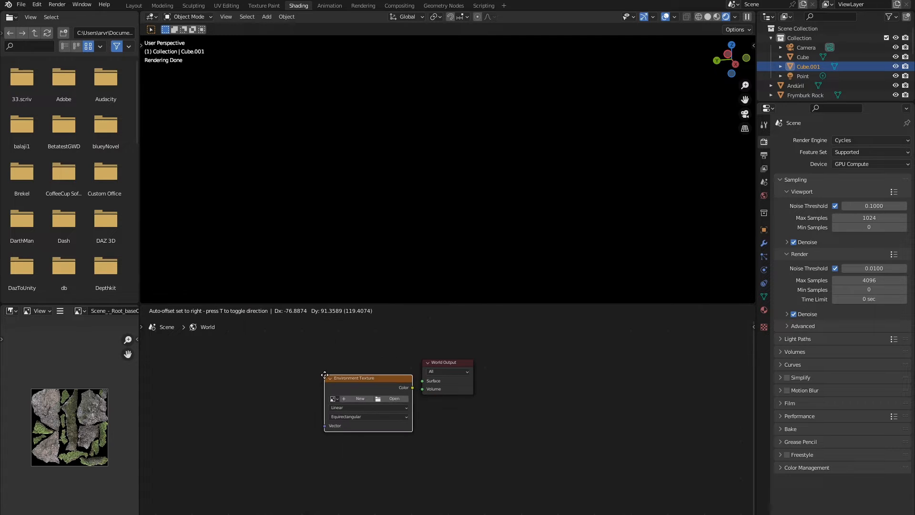
pyautogui.click(279, 363)
pyautogui.moveTo(366, 374); pyautogui.dragTo(422, 381)
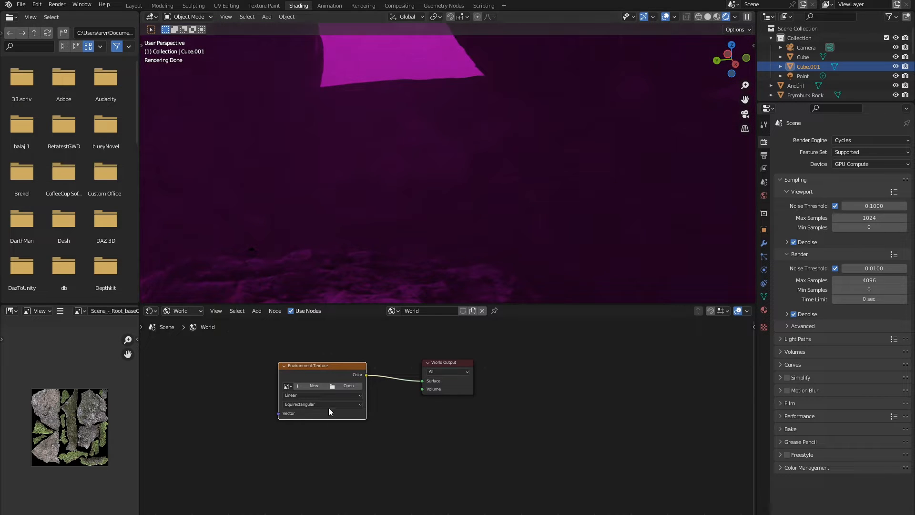
# Step: Load dikhololo_night_4k.exr from the Downloads folder into the Environment Texture node, filtering the files by "night"
pyautogui.click(341, 386)
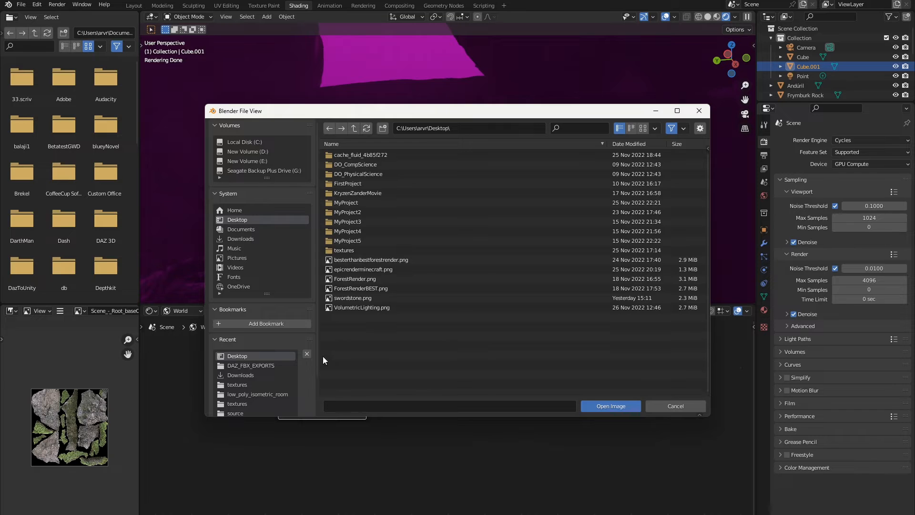
pyautogui.click(243, 238)
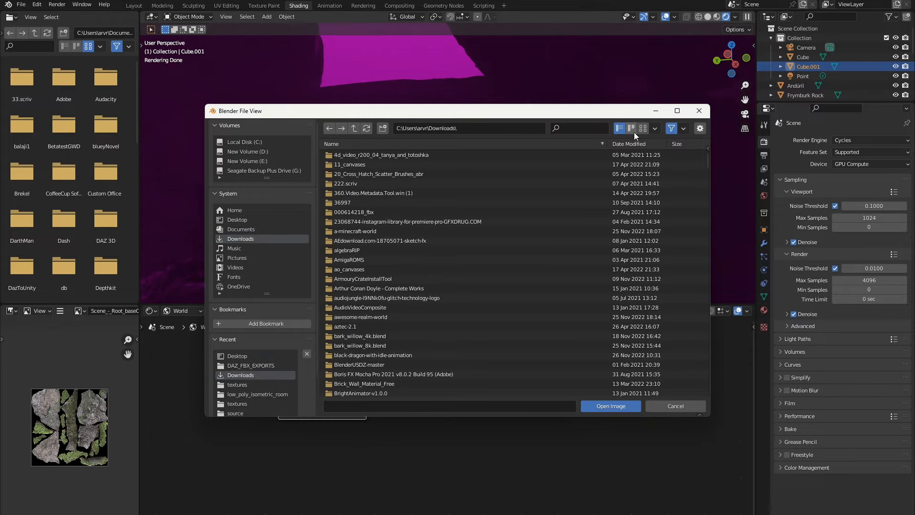
pyautogui.click(574, 131)
pyautogui.write('night')
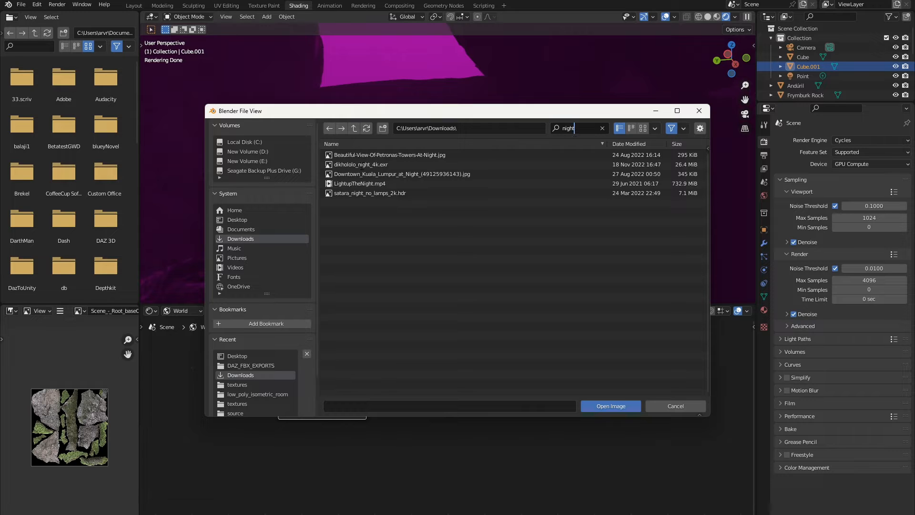
pyautogui.click(357, 164)
pyautogui.click(599, 405)
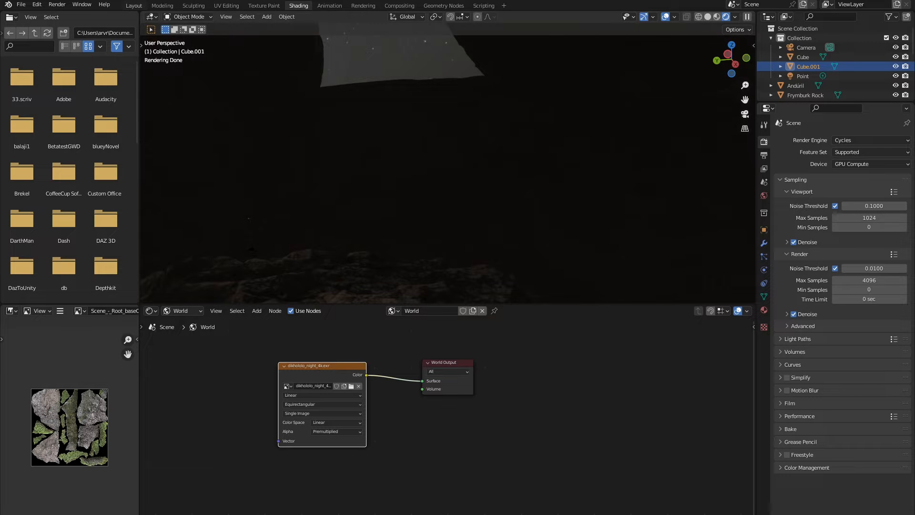
# Step: Examine the cave under the night environment in the Layout workspace from all sides and from inside, with everything deselected
pyautogui.click(134, 6)
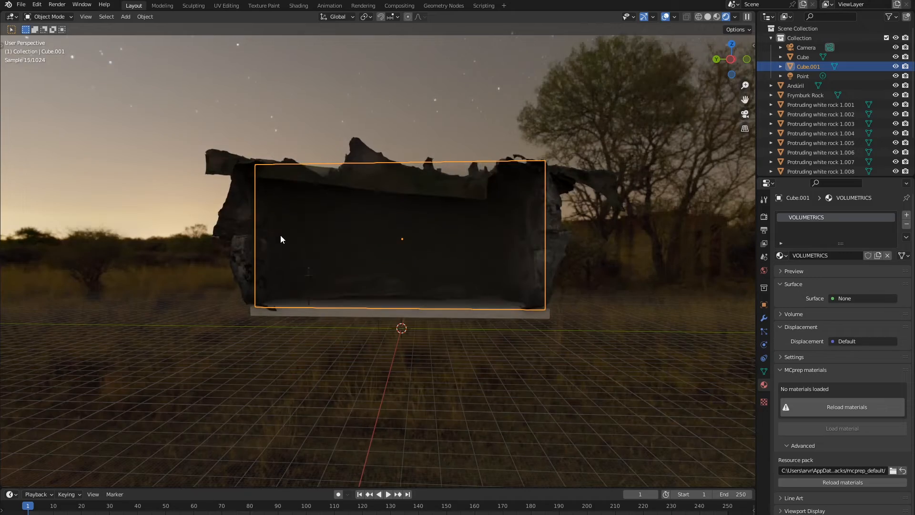
pyautogui.moveTo(299, 241); pyautogui.dragTo(622, 233, button='middle')
pyautogui.moveTo(511, 169); pyautogui.dragTo(436, 46, button='middle')
pyautogui.moveTo(485, 91); pyautogui.dragTo(72, 167, button='middle')
pyautogui.press('a')
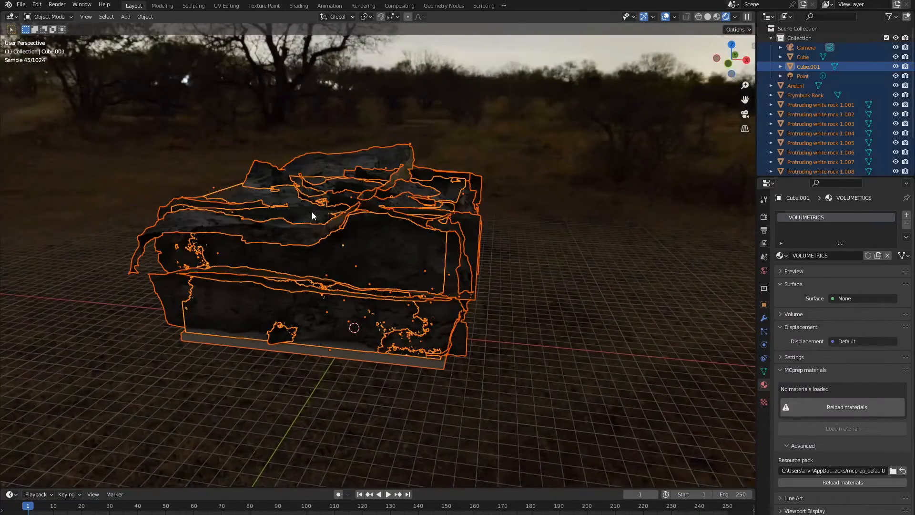
pyautogui.hotkey('alt', 'a')
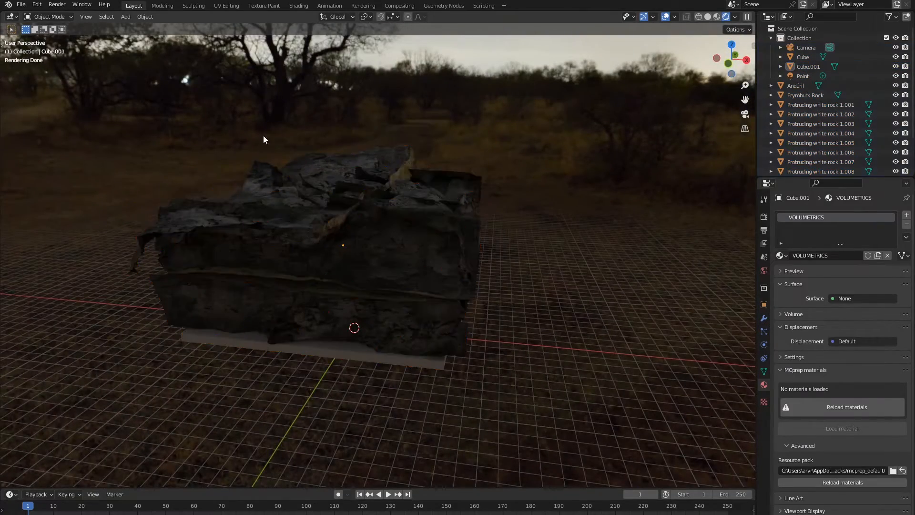
pyautogui.moveTo(263, 136); pyautogui.dragTo(330, 160, button='middle')
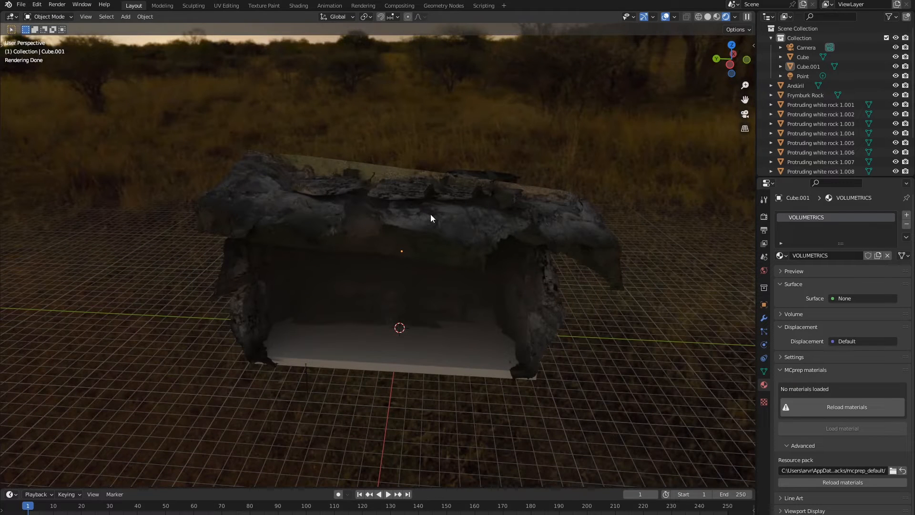
pyautogui.scroll(8, 431, 217)
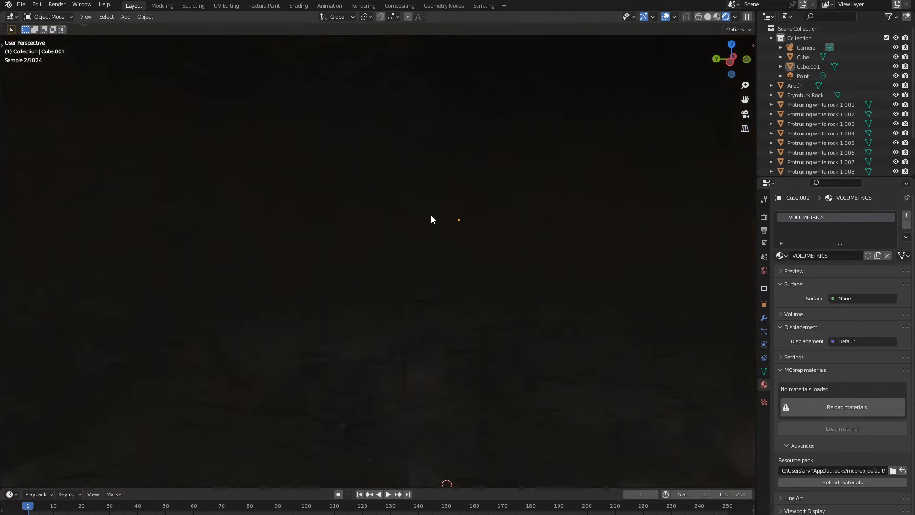
pyautogui.moveTo(349, 250); pyautogui.dragTo(317, 221, button='middle')
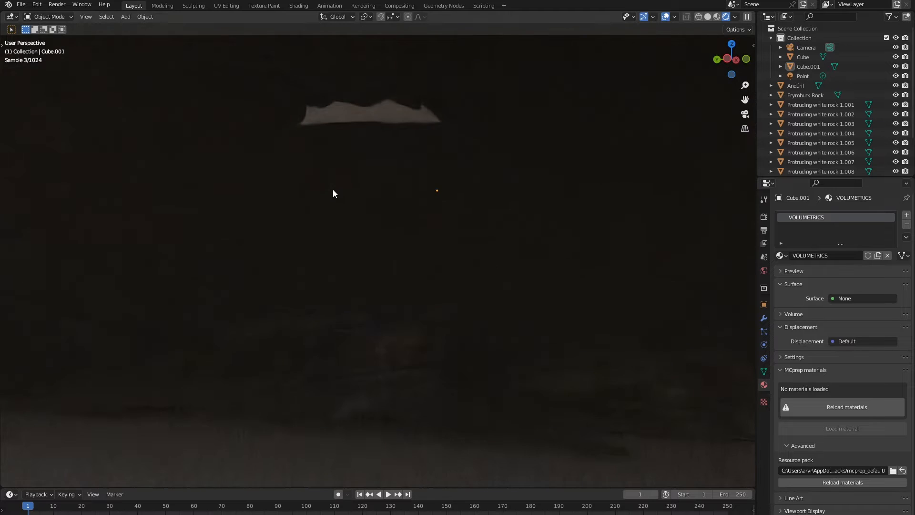
pyautogui.moveTo(333, 190); pyautogui.dragTo(336, 212, button='middle')
pyautogui.scroll(1, 337, 219)
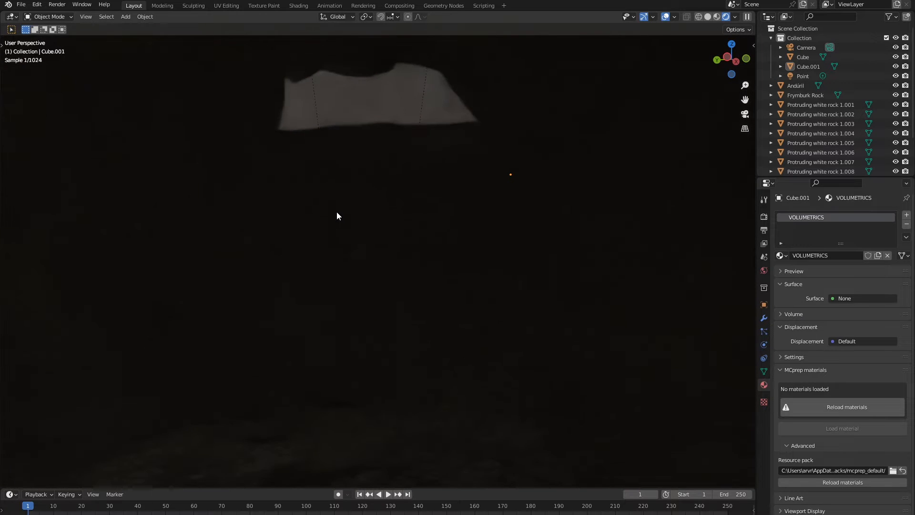
pyautogui.keyDown('shift'); pyautogui.moveTo(314, 264); pyautogui.dragTo(314, 209, button='middle'); pyautogui.keyUp('shift')
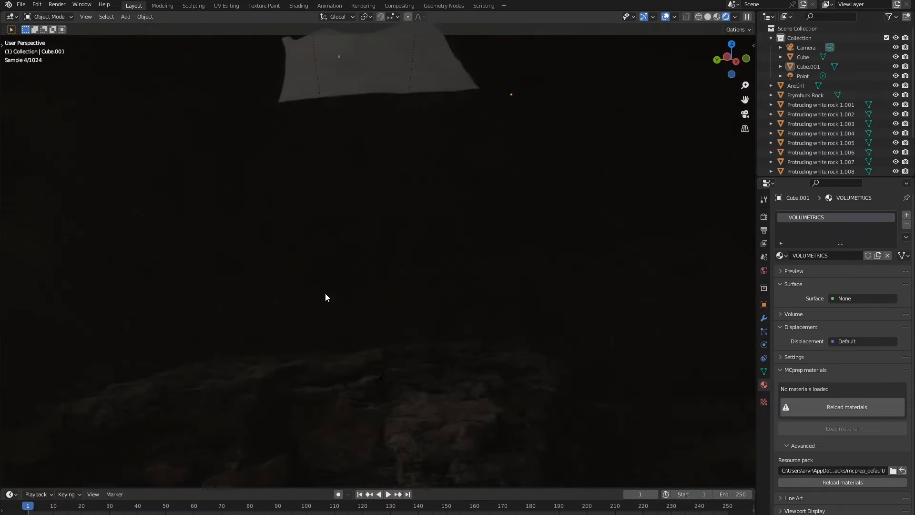
pyautogui.scroll(-7, 325, 293)
pyautogui.scroll(-5, 325, 293)
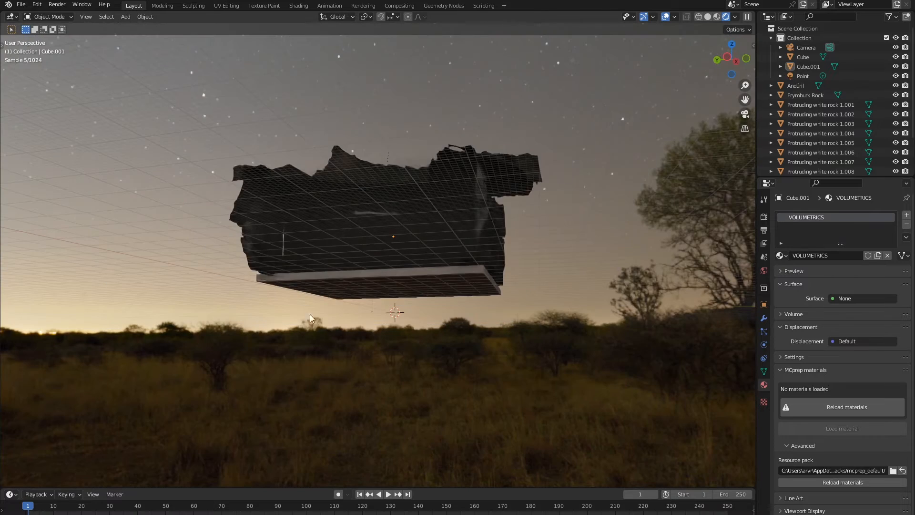
# Step: Move the Andúril sword along the X axis from in front of the entrance into the cave
pyautogui.click(279, 243)
pyautogui.moveTo(296, 288); pyautogui.dragTo(319, 275, button='middle')
pyautogui.scroll(6, 329, 287)
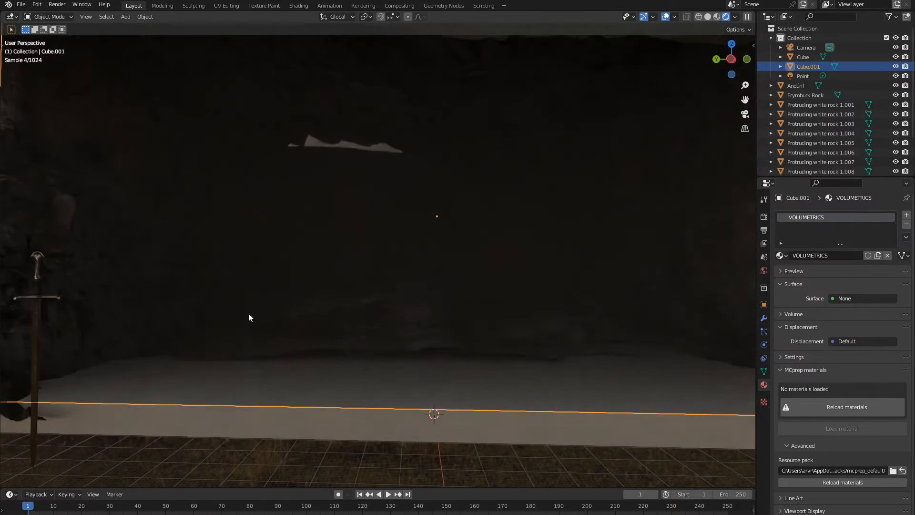
pyautogui.moveTo(180, 354); pyautogui.dragTo(416, 306, button='middle')
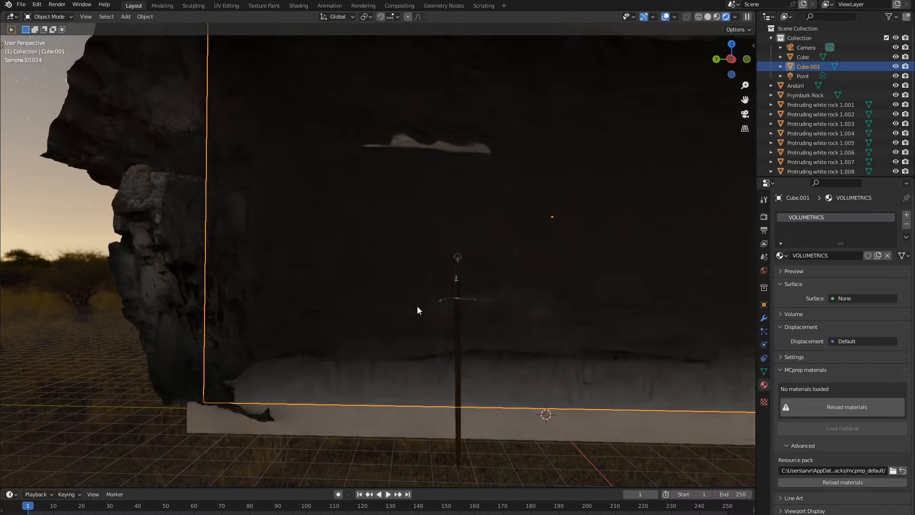
pyautogui.click(458, 315)
pyautogui.press('KP_Decimal')
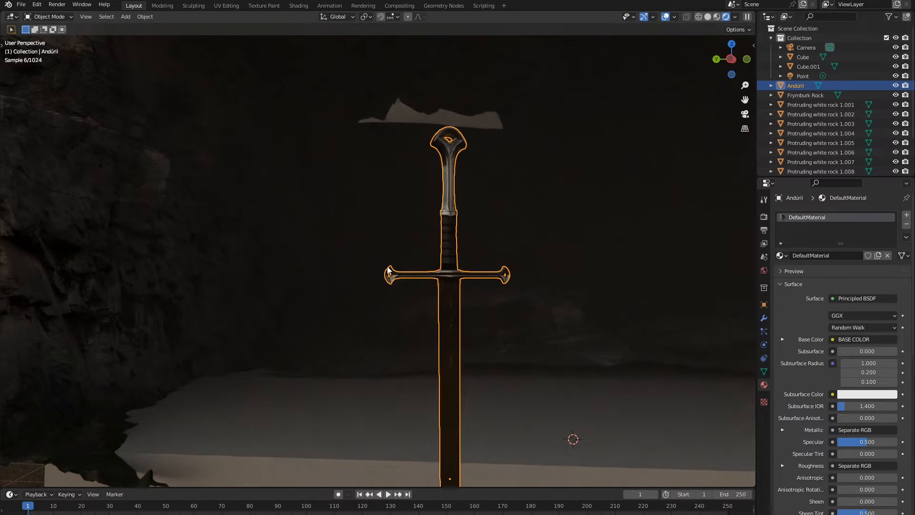
pyautogui.scroll(-12, 420, 331)
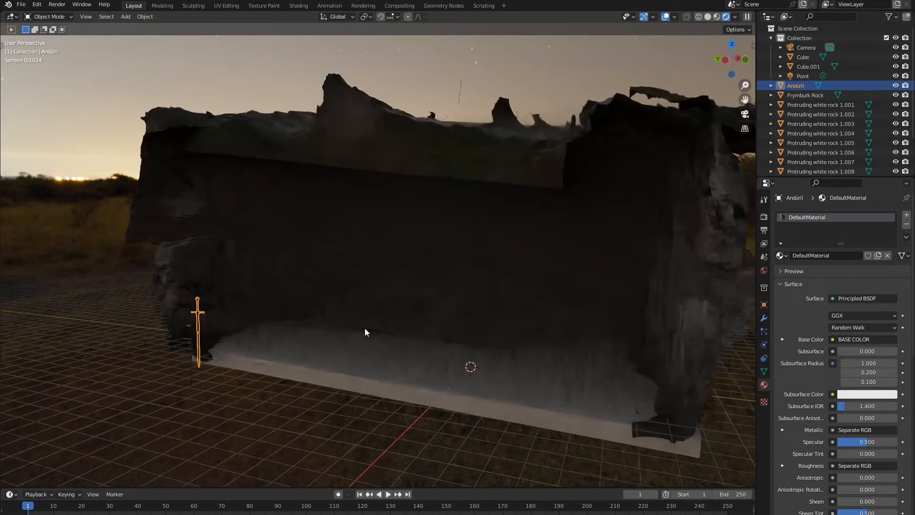
pyautogui.moveTo(364, 328); pyautogui.dragTo(381, 327, button='middle')
pyautogui.moveTo(462, 343); pyautogui.dragTo(393, 344, button='middle')
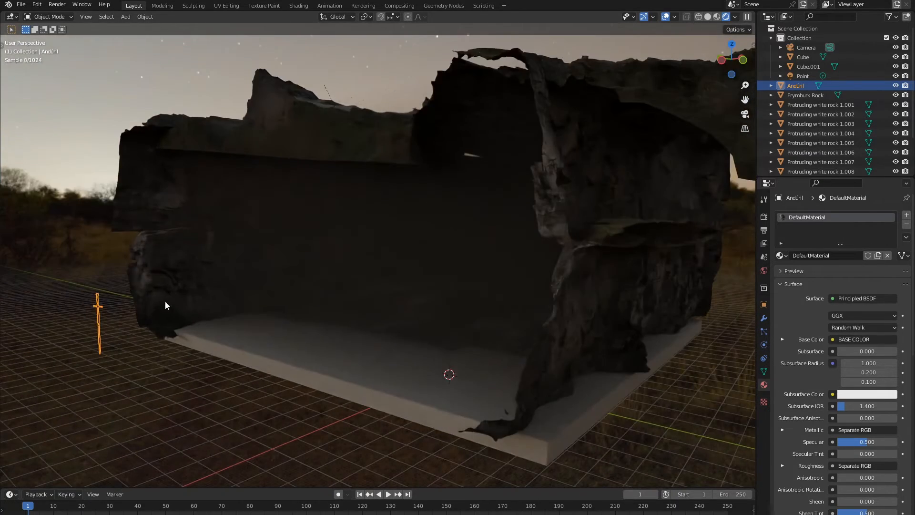
pyautogui.press('g')
pyautogui.press('x')
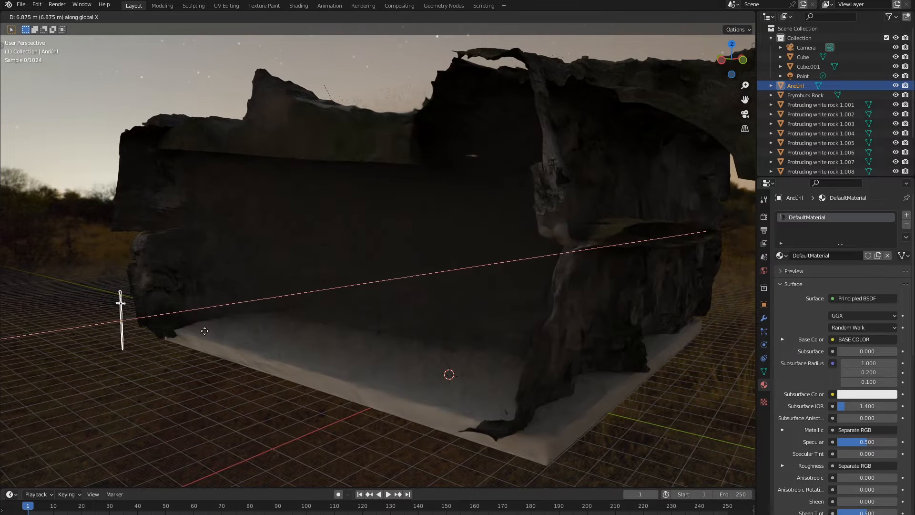
pyautogui.click(457, 334)
pyautogui.moveTo(452, 335); pyautogui.dragTo(460, 336, button='middle')
# Step: Scale the sword uniformly to about twice its size
pyautogui.scroll(4, 462, 336)
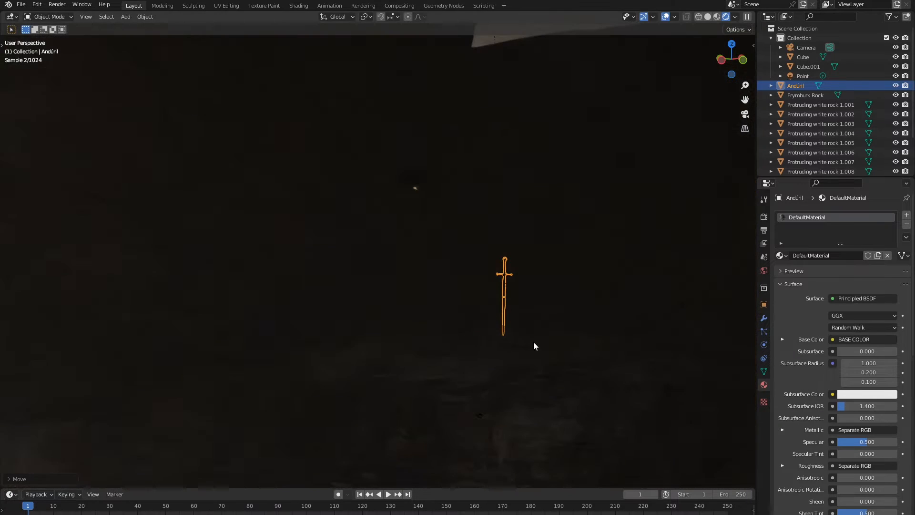
pyautogui.press('s')
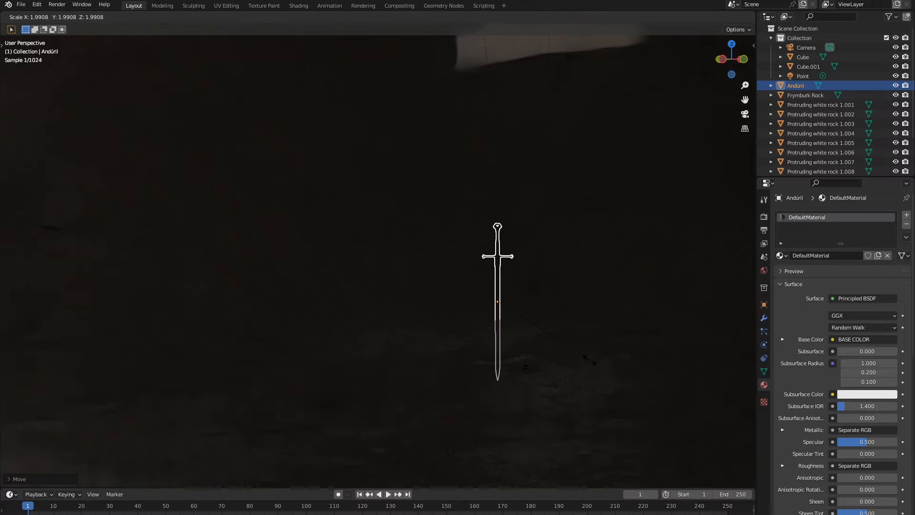
pyautogui.click(602, 359)
# Step: Reposition the enlarged sword inside the cave with separate moves along the Y, Z and X axes
pyautogui.moveTo(601, 359); pyautogui.dragTo(581, 346, button='middle')
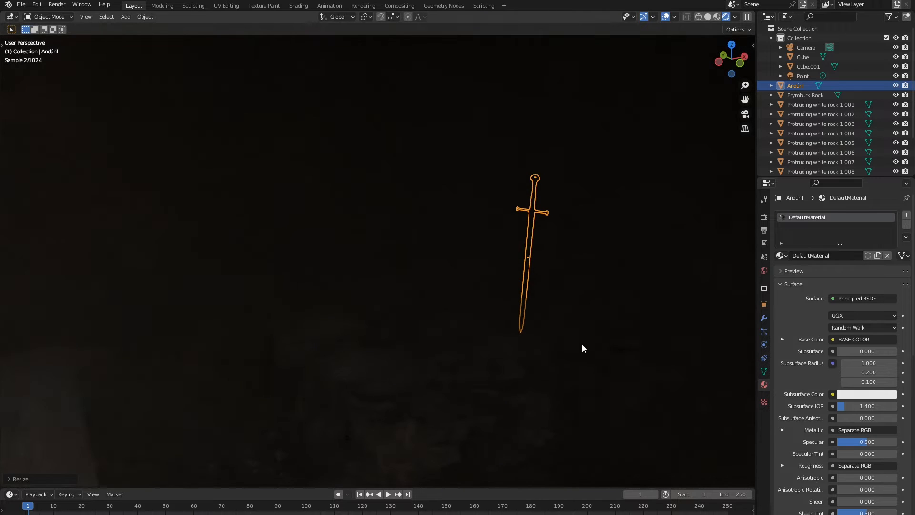
pyautogui.press('g')
pyautogui.press('y')
pyautogui.click(596, 373)
pyautogui.press('g')
pyautogui.press('z')
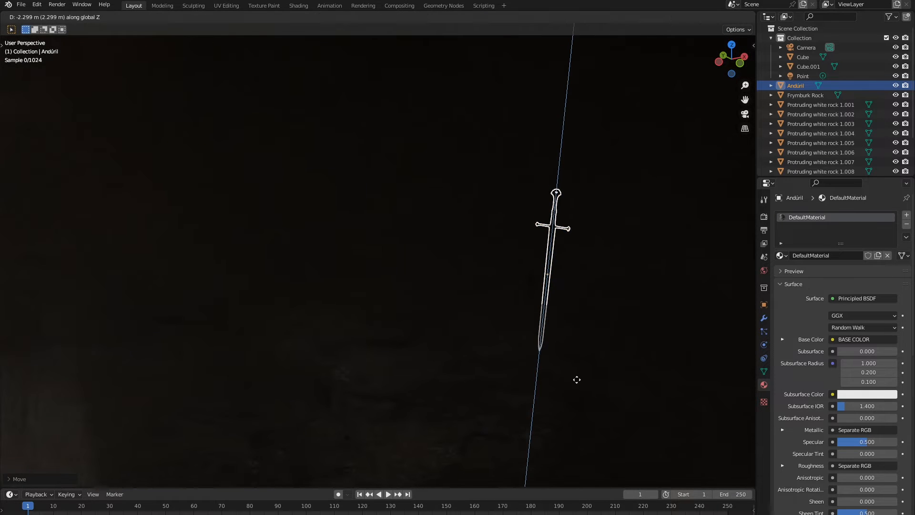
pyautogui.click(583, 364)
pyautogui.press('g')
pyautogui.press('x')
pyautogui.click(545, 383)
pyautogui.moveTo(545, 382); pyautogui.dragTo(567, 370, button='middle')
pyautogui.keyDown('shift'); pyautogui.moveTo(585, 331); pyautogui.dragTo(534, 373, button='middle'); pyautogui.keyUp('shift')
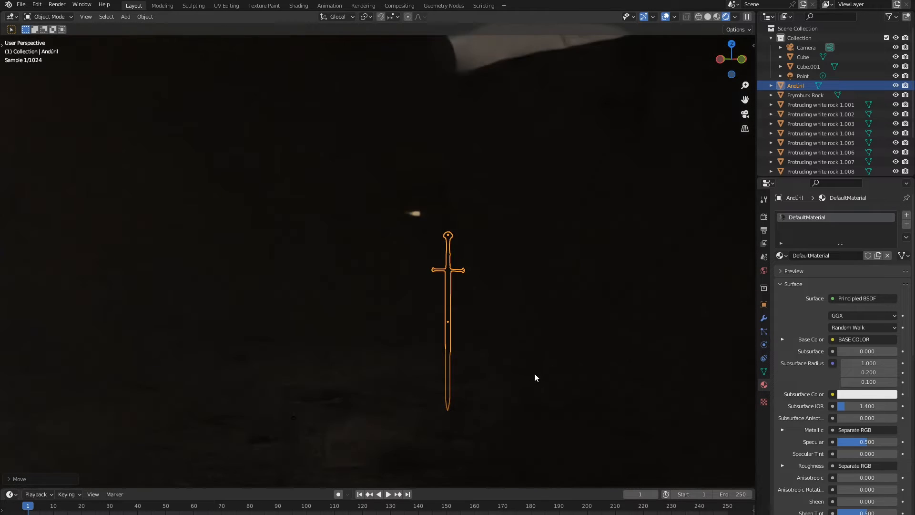
# Step: Tilt the sword slightly by rotating it around the X axis
pyautogui.press('r')
pyautogui.press('z')
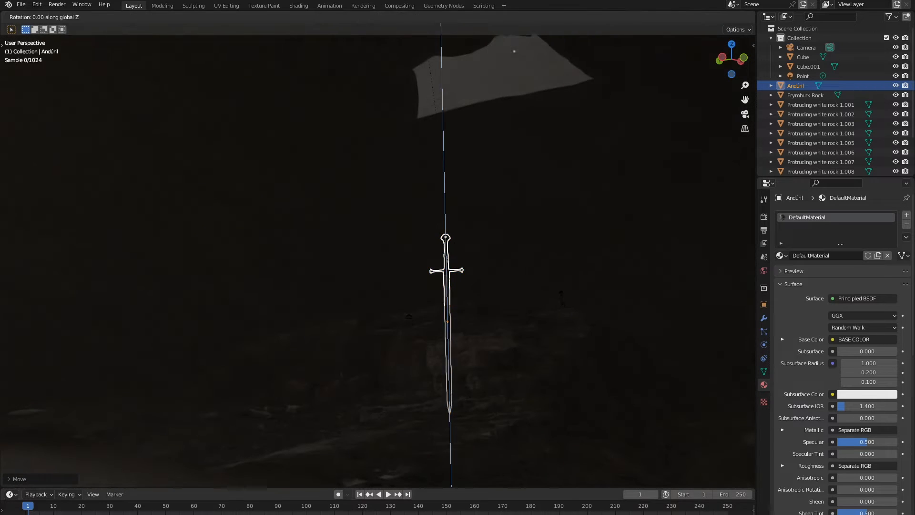
pyautogui.press('x')
pyautogui.click(561, 303)
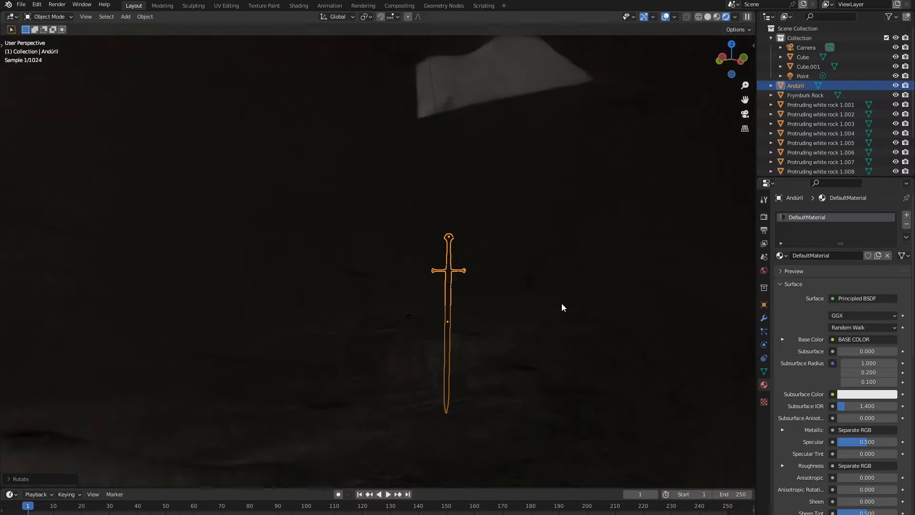
# Step: Adjust the sword's depth inside the cave along the X axis, checking its position from outside the model
pyautogui.press('g')
pyautogui.press('x')
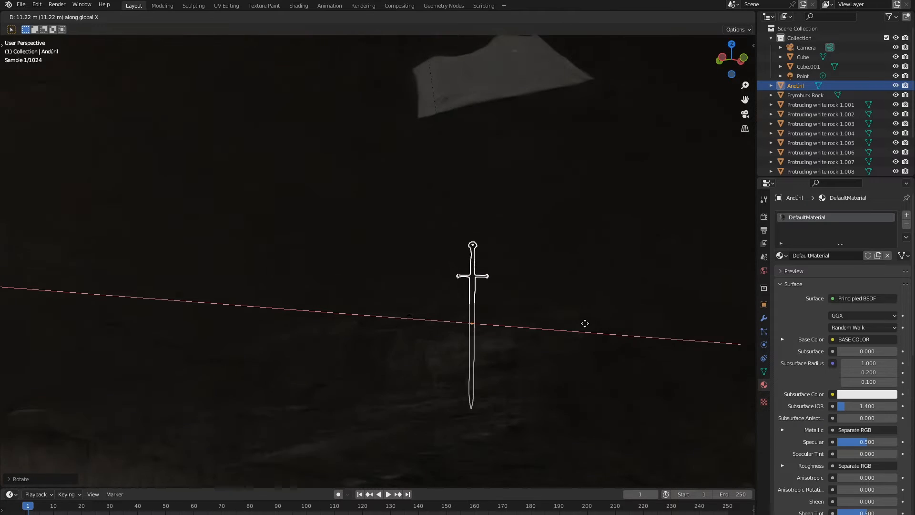
pyautogui.press('x')
pyautogui.press('z')
pyautogui.click(594, 315)
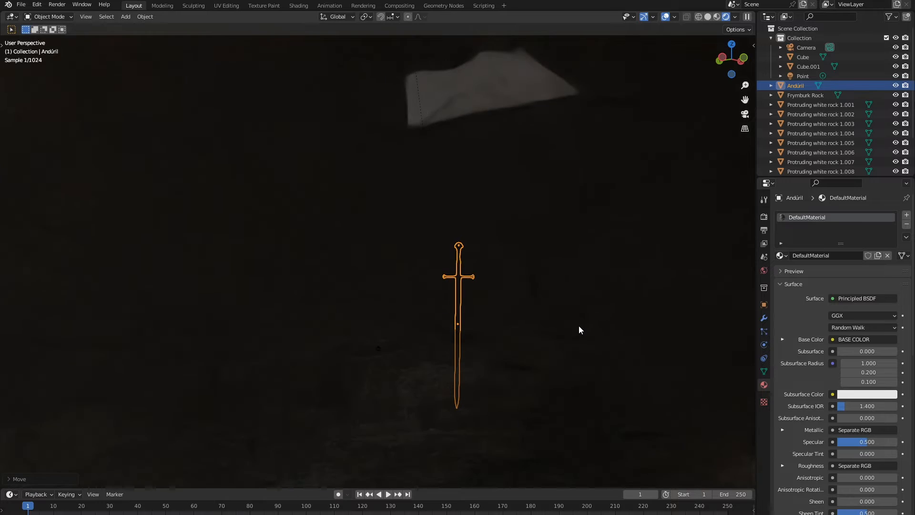
pyautogui.moveTo(582, 322); pyautogui.dragTo(537, 278, button='middle')
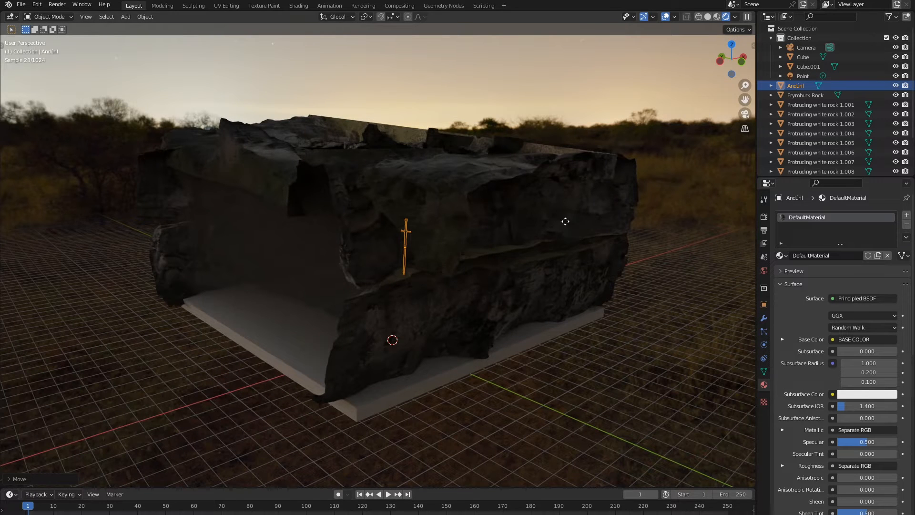
pyautogui.press('g')
pyautogui.press('x')
pyautogui.click(549, 237)
# Step: Shift the sword sideways along the Y axis towards the rock and fine-tune its depth along X
pyautogui.moveTo(332, 336); pyautogui.dragTo(376, 324, button='middle')
pyautogui.scroll(5, 376, 324)
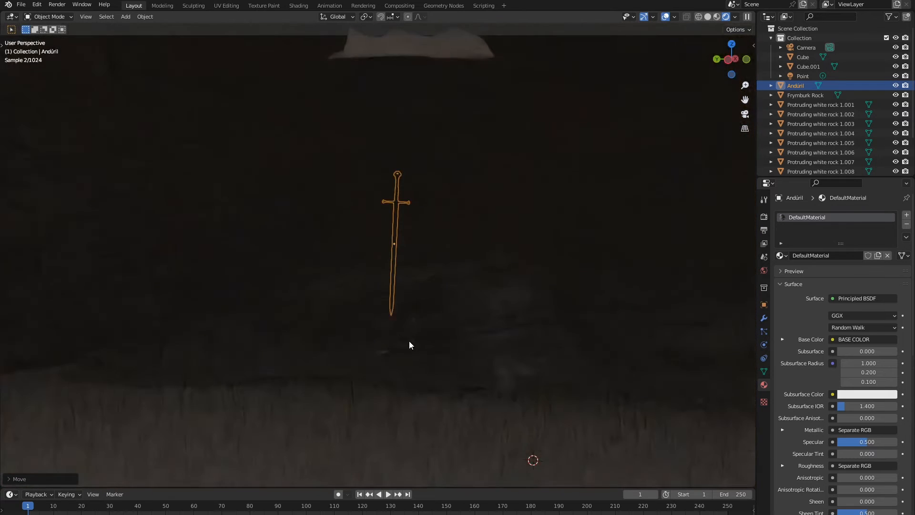
pyautogui.press('g')
pyautogui.press('y')
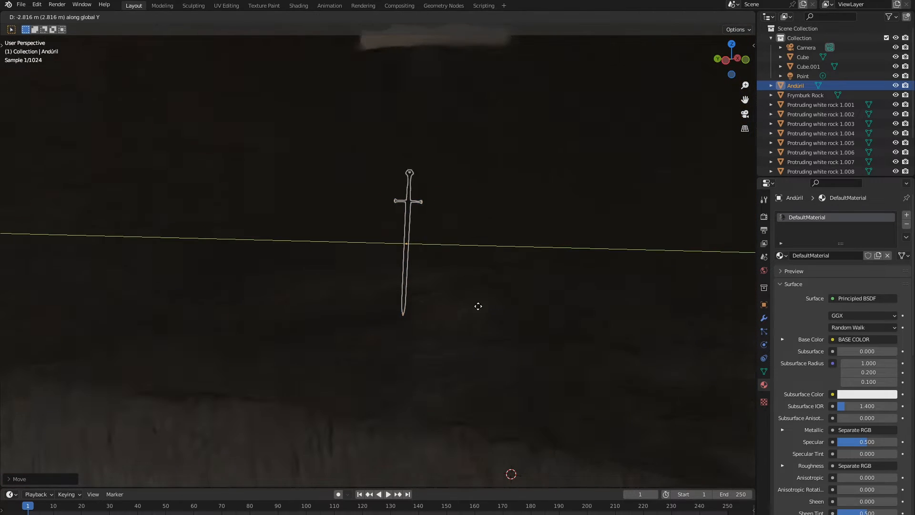
pyautogui.press('y')
pyautogui.press('z')
pyautogui.press('x')
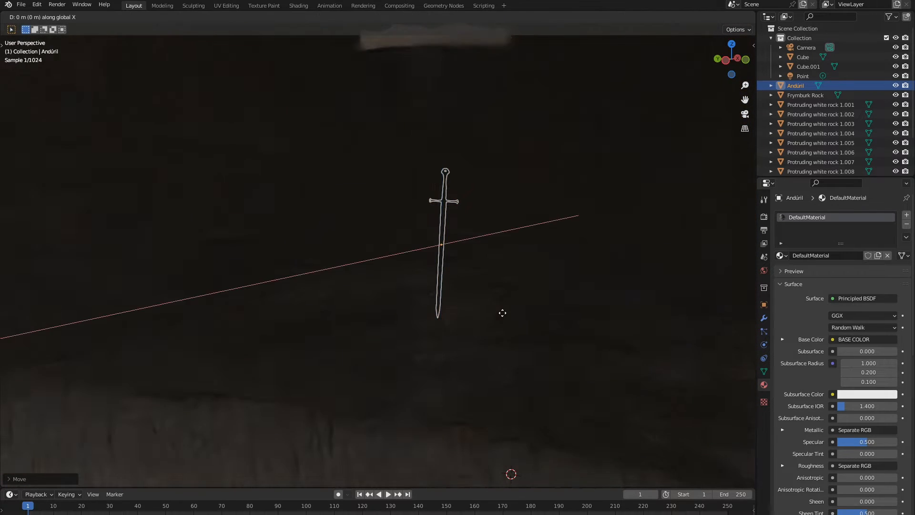
pyautogui.click(503, 323)
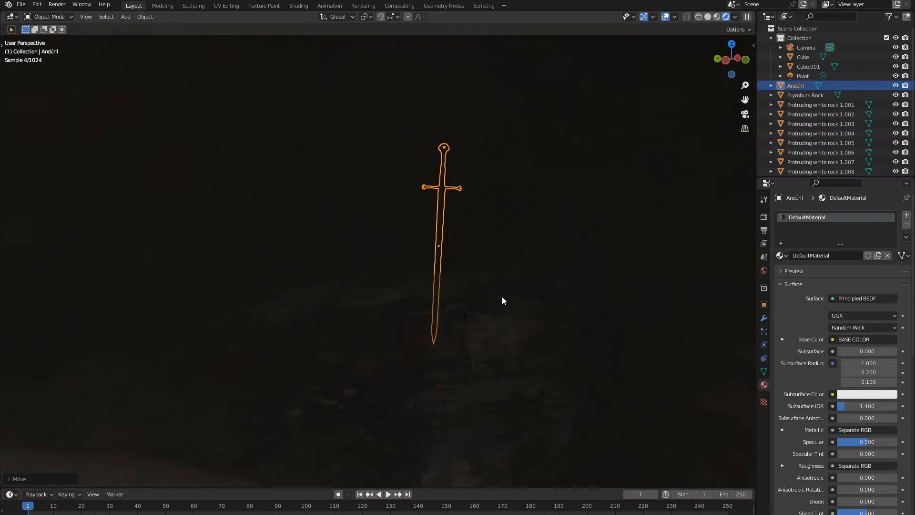
# Step: Select the fog cube instead of the sword and inspect the dark cave interior below the roof opening
pyautogui.click(484, 157)
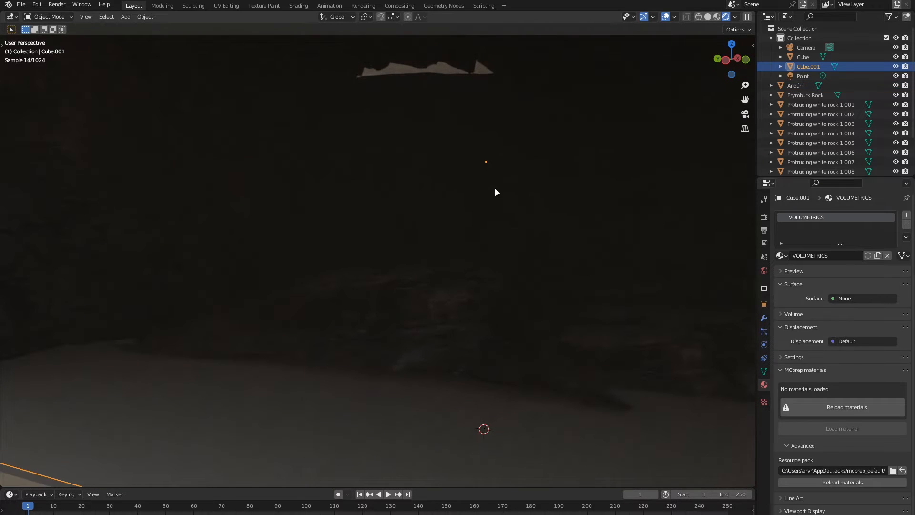
pyautogui.scroll(3, 494, 187)
pyautogui.moveTo(488, 198); pyautogui.dragTo(475, 245, button='middle')
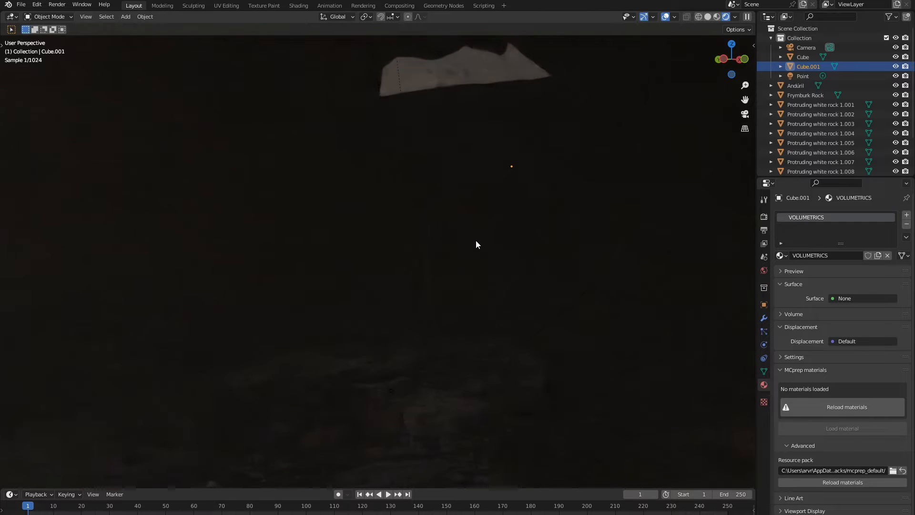
# Step: Select the Andúril sword and fine-tune its tilt with small rotations around the X axis until it stands nearly upright
pyautogui.click(425, 269)
pyautogui.press('r')
pyautogui.press('x')
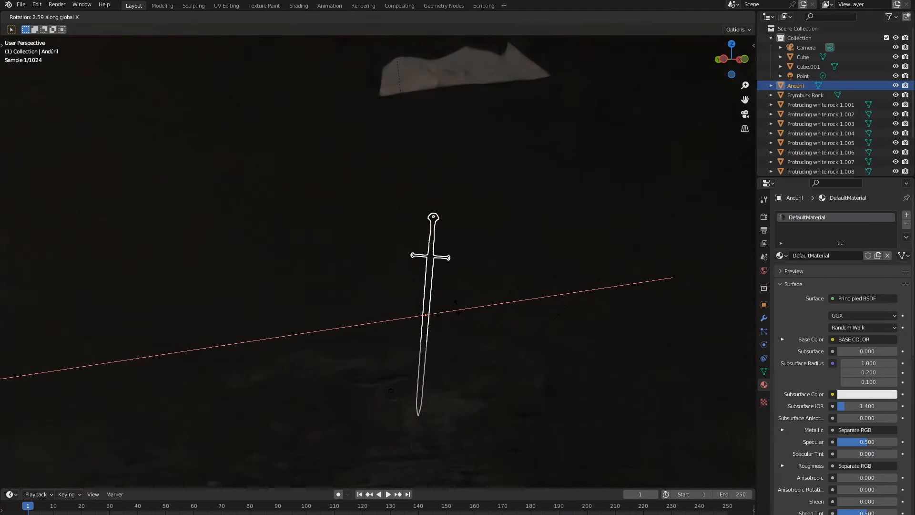
pyautogui.click(452, 302)
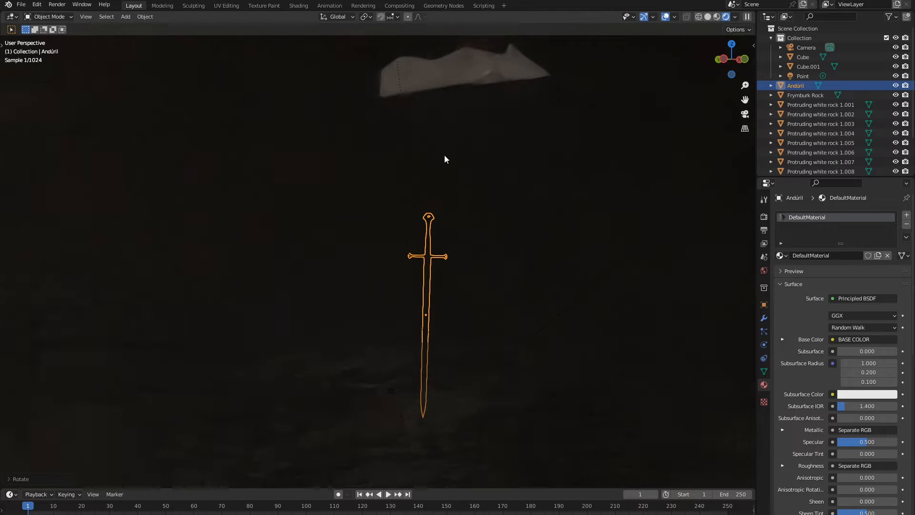
pyautogui.click(442, 199)
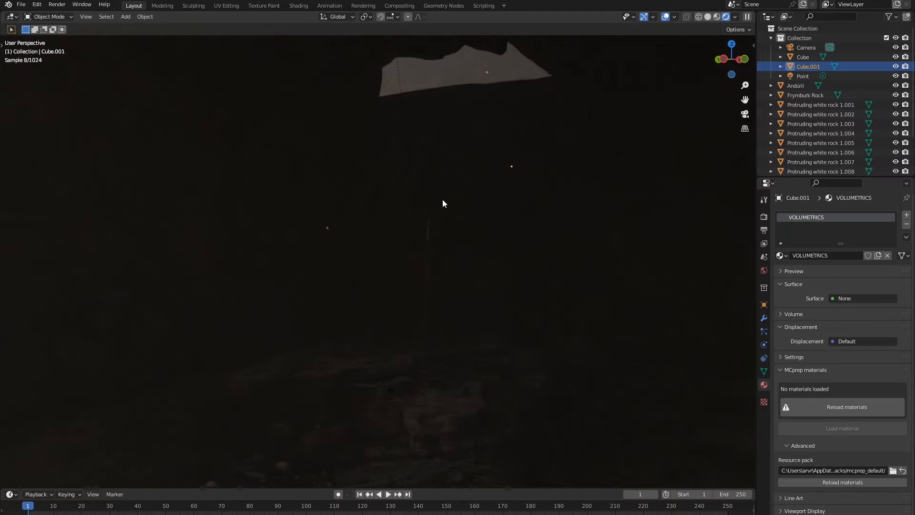
pyautogui.click(426, 247)
pyautogui.press('r')
pyautogui.press('x')
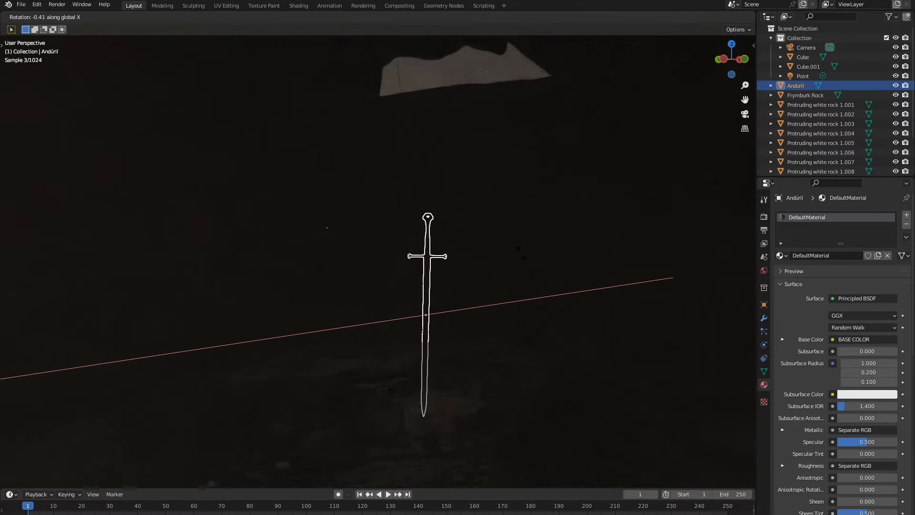
pyautogui.click(486, 278)
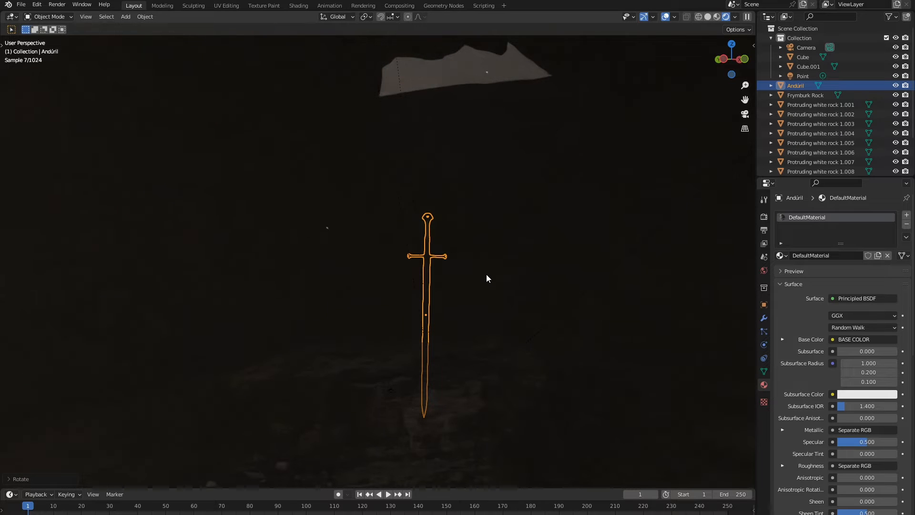
# Step: Move the sword a few metres along the X axis and lower it slightly along Z towards the rock
pyautogui.press('g')
pyautogui.press('x')
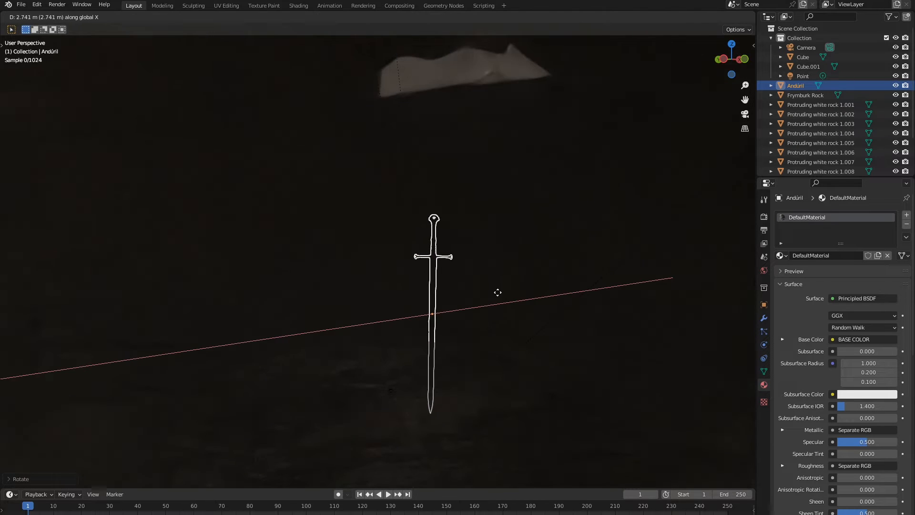
pyautogui.click(499, 298)
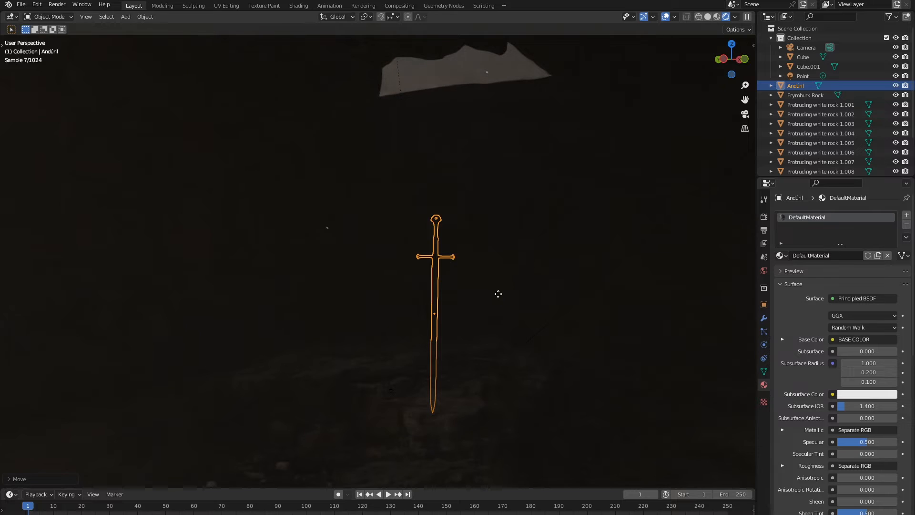
pyautogui.press('g')
pyautogui.press('z')
pyautogui.click(502, 328)
pyautogui.moveTo(493, 336)
pyautogui.mouseDown(button='middle')
pyautogui.moveTo(495, 328)
pyautogui.moveTo(479, 338)
pyautogui.mouseUp(button='middle')
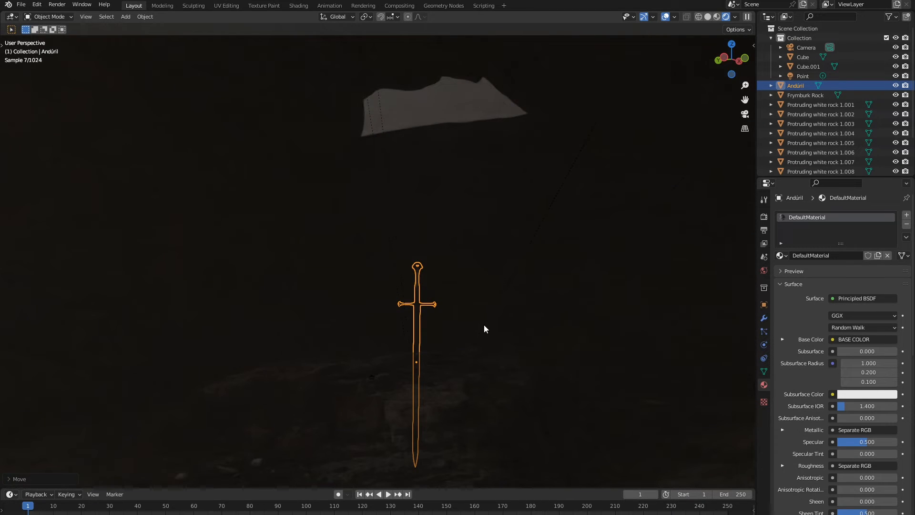
# Step: Add a point light and raise it along the Z axis to the height of the sword
pyautogui.hotkey('shift', 'a')
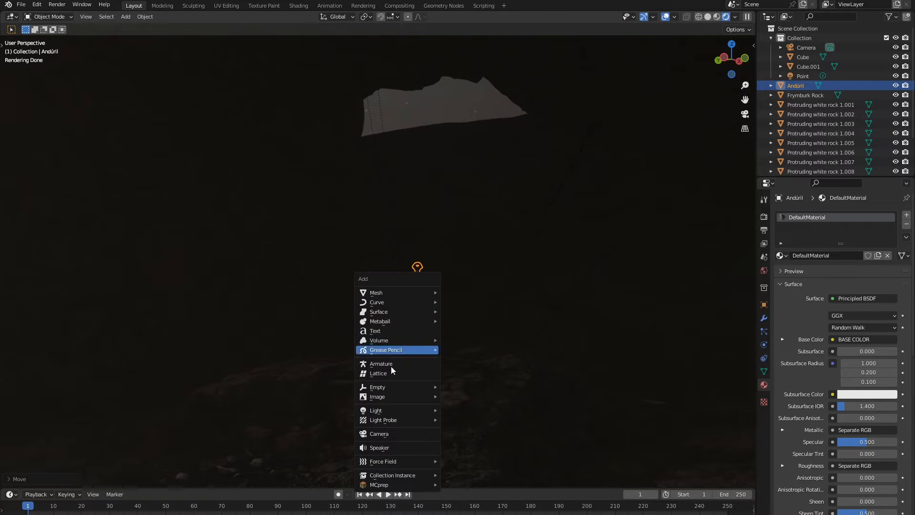
pyautogui.moveTo(397, 411)
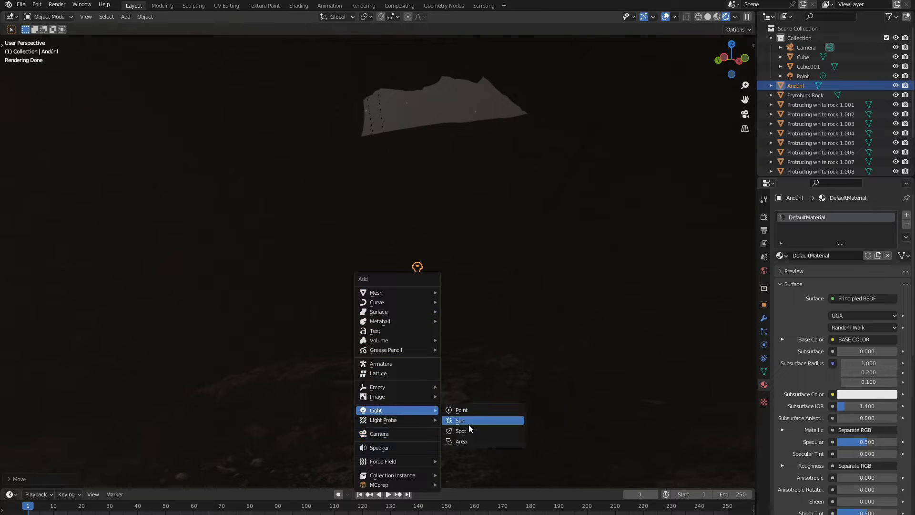
pyautogui.click(472, 408)
pyautogui.press('g')
pyautogui.press('z')
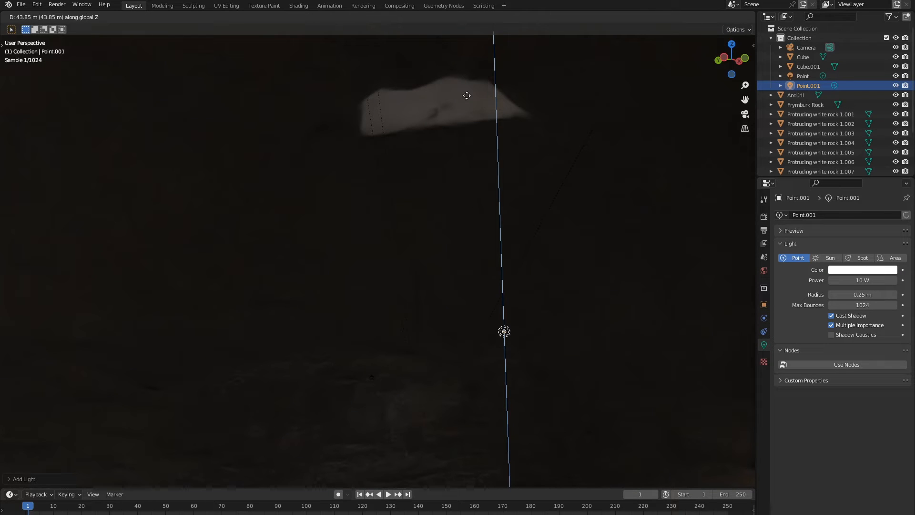
pyautogui.click(503, 310)
# Step: Shift the point light along the Y axis onto the sword and lower it to the middle of the blade
pyautogui.press('g')
pyautogui.press('y')
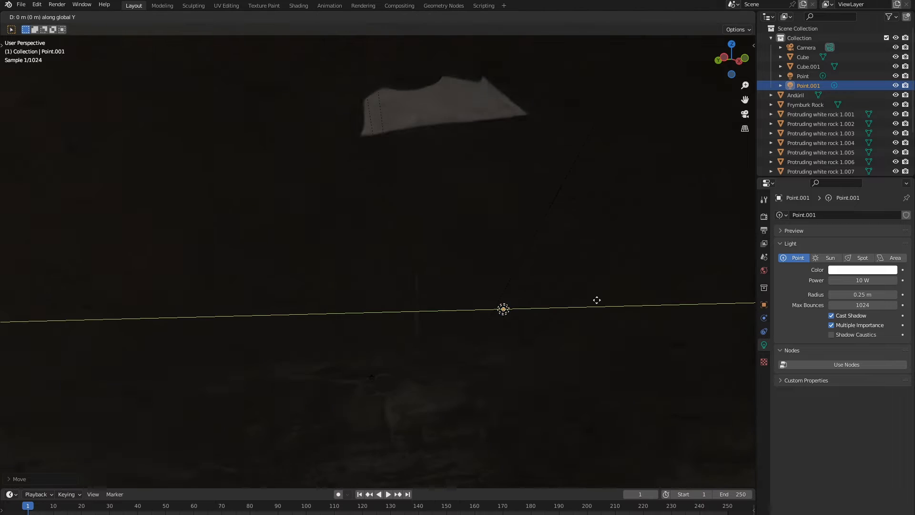
pyautogui.click(511, 310)
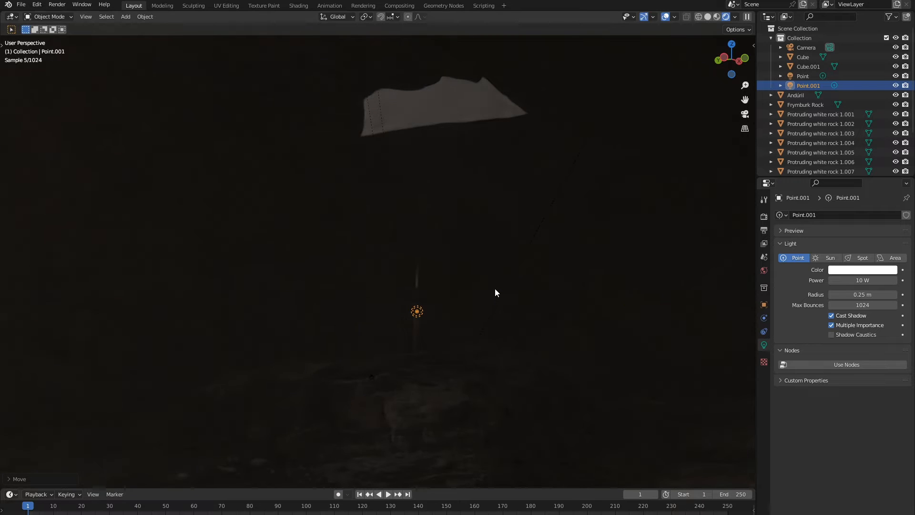
pyautogui.press('g')
pyautogui.press('z')
pyautogui.press('z')
pyautogui.press('z')
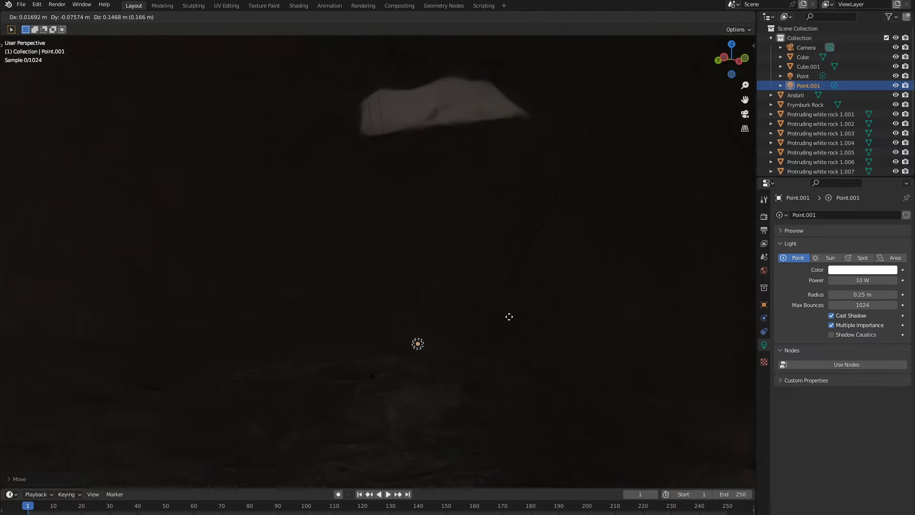
pyautogui.click(508, 315)
# Step: Set the point light's radius to 9.28 m and raise the light along Z to the sword's crossguard
pyautogui.moveTo(862, 294); pyautogui.dragTo(895, 294)
pyautogui.press('g')
pyautogui.press('z')
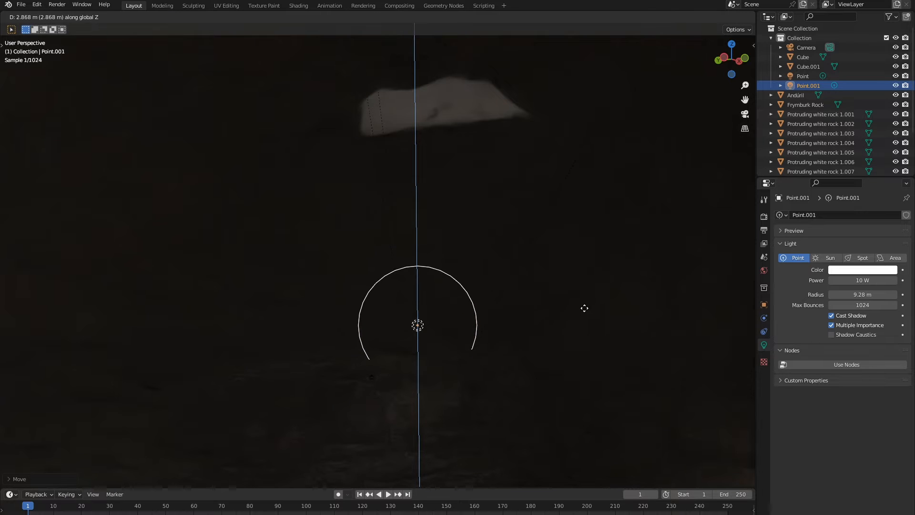
pyautogui.click(595, 314)
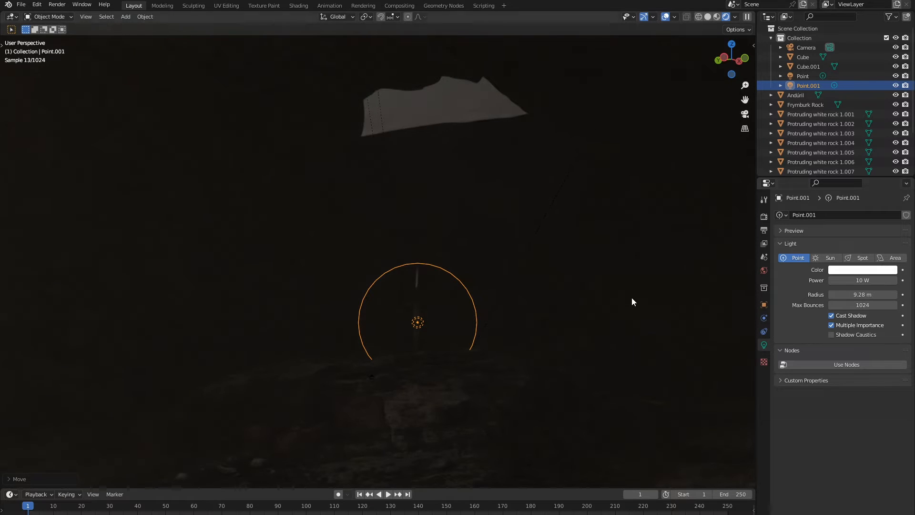
pyautogui.press('g')
pyautogui.press('z')
pyautogui.click(645, 284)
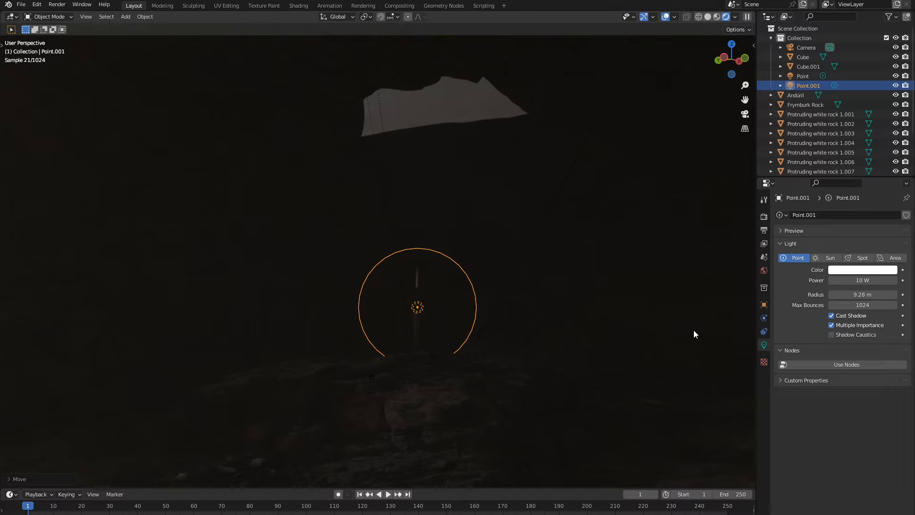
# Step: Try the point light's power at 1000 W and at 10000 W to brighten the sword and rock
pyautogui.moveTo(852, 282); pyautogui.dragTo(877, 282)
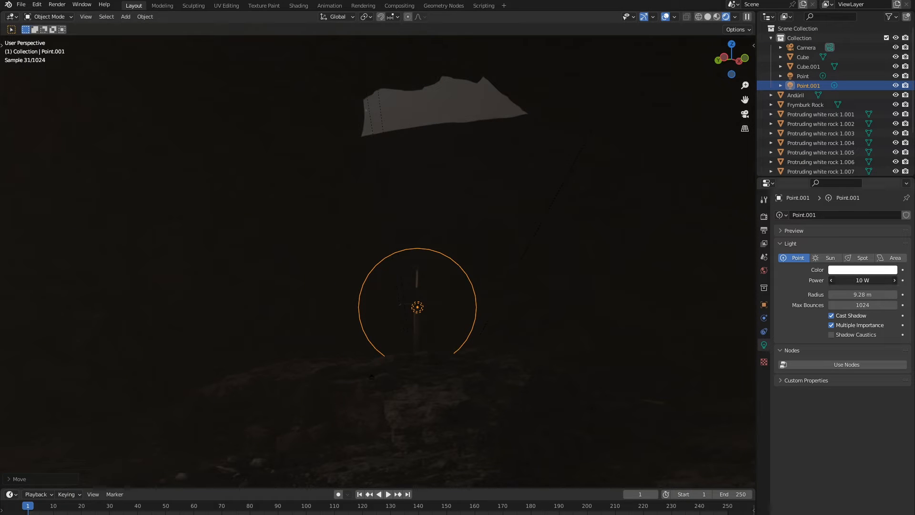
pyautogui.click(852, 283)
pyautogui.press('BackSpace')
pyautogui.press('Return')
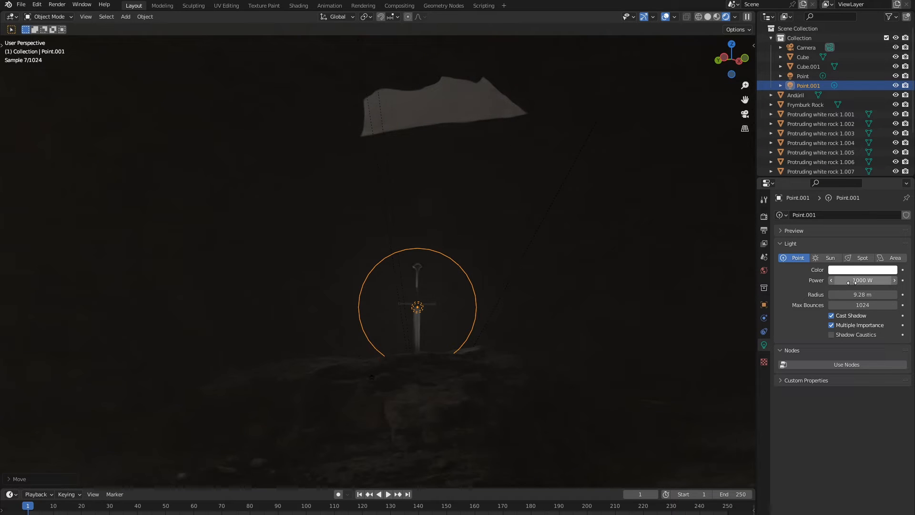
pyautogui.click(852, 283)
pyautogui.press('BackSpace')
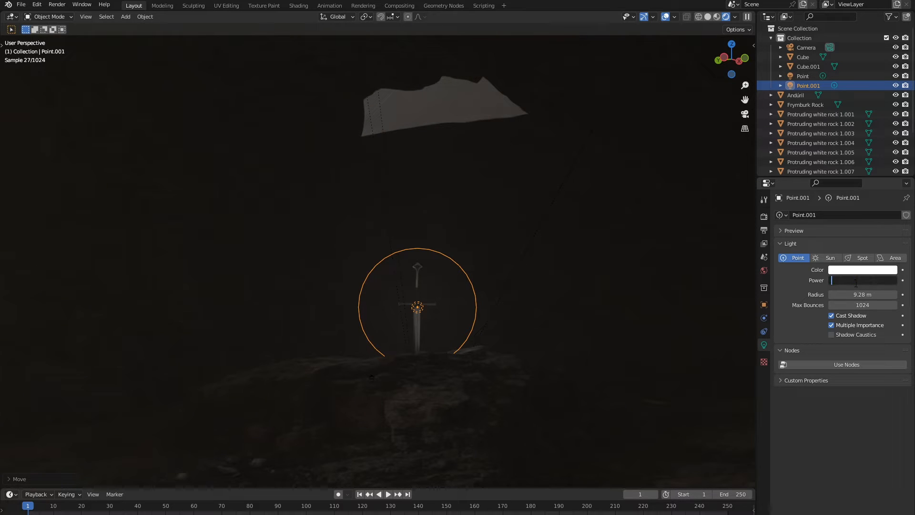
pyautogui.press('Return')
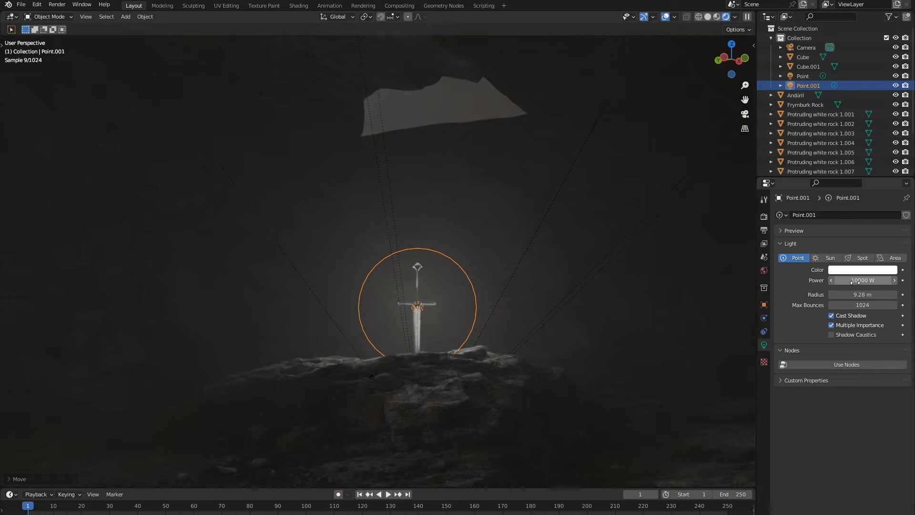
# Step: Set the point light's power to 9900 W
pyautogui.click(879, 280)
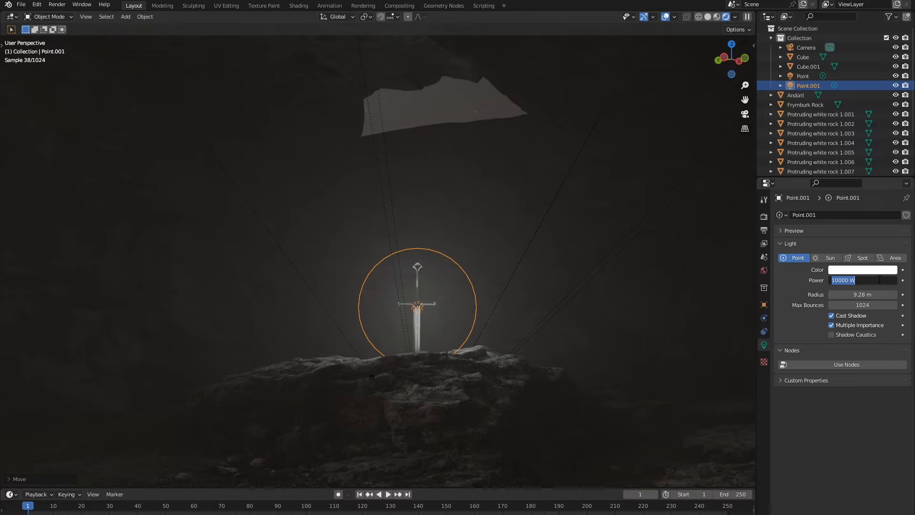
pyautogui.press('BackSpace')
pyautogui.write('9900')
pyautogui.press('Return')
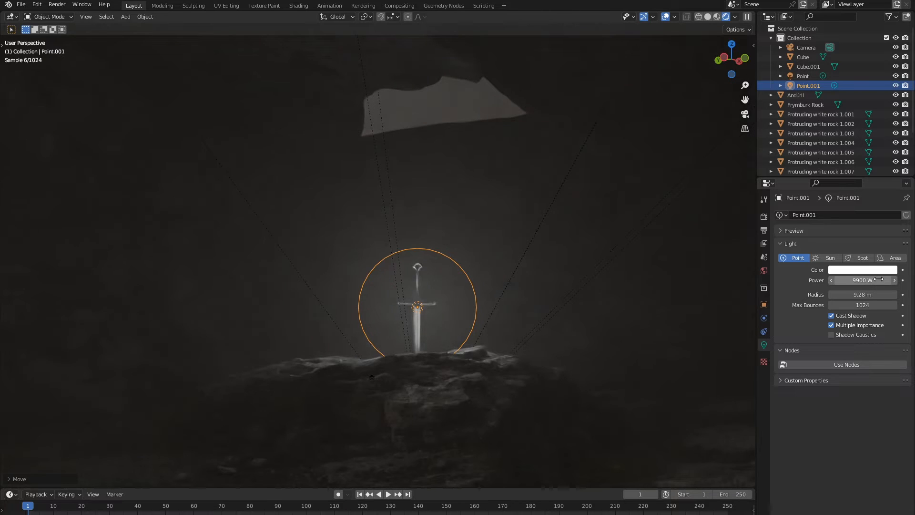
# Step: Tint the point light a warm yellow with hue 0.134 and saturation 0.569
pyautogui.click(856, 272)
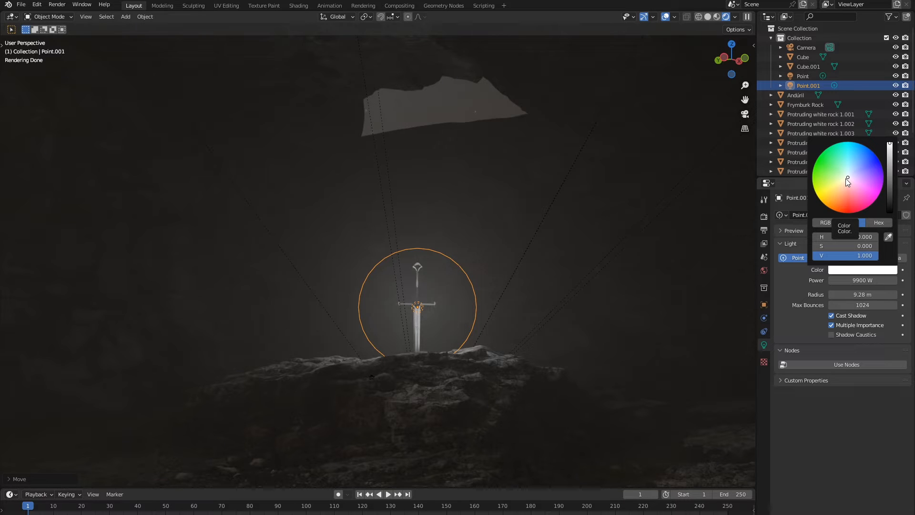
pyautogui.moveTo(846, 178); pyautogui.dragTo(839, 187)
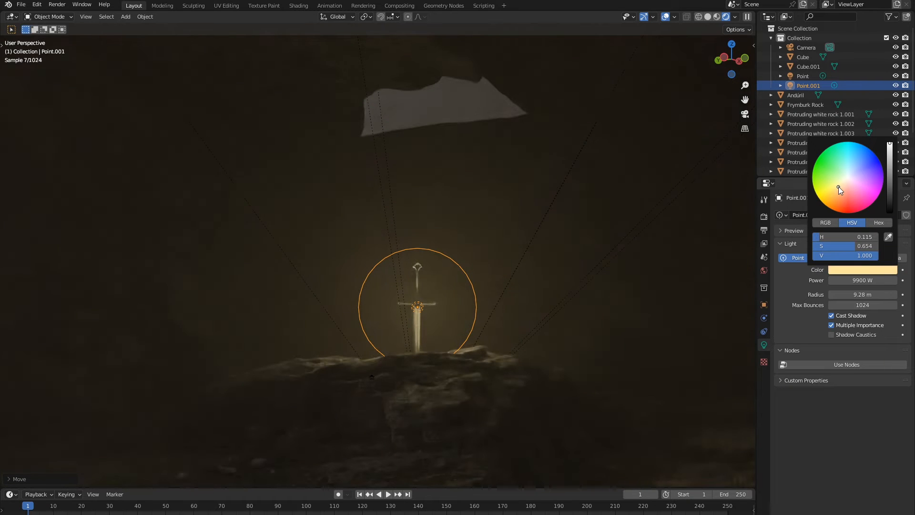
pyautogui.click(845, 269)
pyautogui.moveTo(838, 187); pyautogui.dragTo(840, 185)
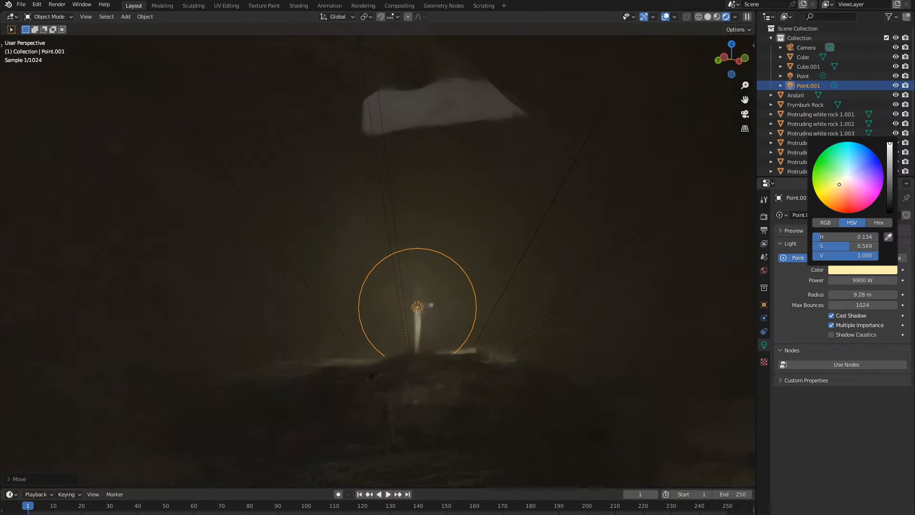
pyautogui.click(559, 309)
# Step: Reselect the light beside the sword and soften its color to a paler, less saturated warm tone
pyautogui.scroll(4, 556, 317)
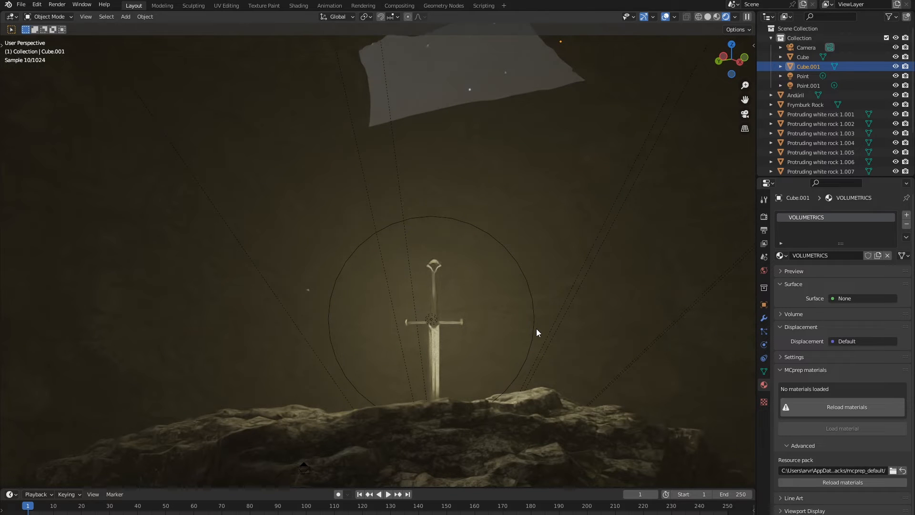
pyautogui.moveTo(509, 335); pyautogui.dragTo(466, 377, button='middle')
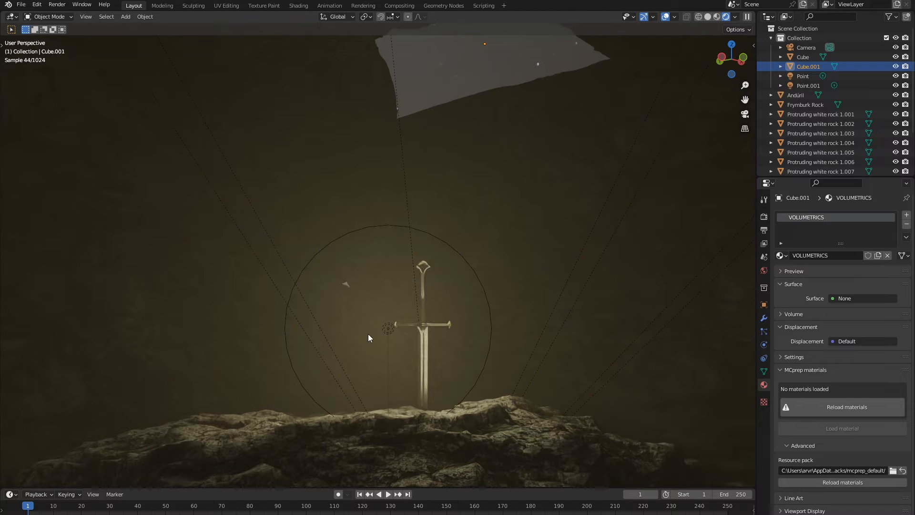
pyautogui.click(389, 328)
pyautogui.click(854, 270)
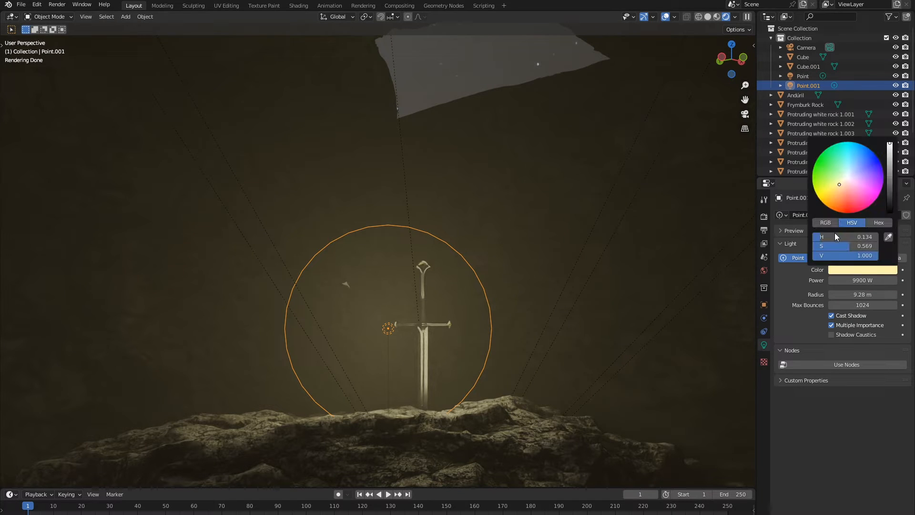
pyautogui.click(843, 184)
pyautogui.moveTo(842, 184); pyautogui.dragTo(841, 184)
pyautogui.click(451, 70)
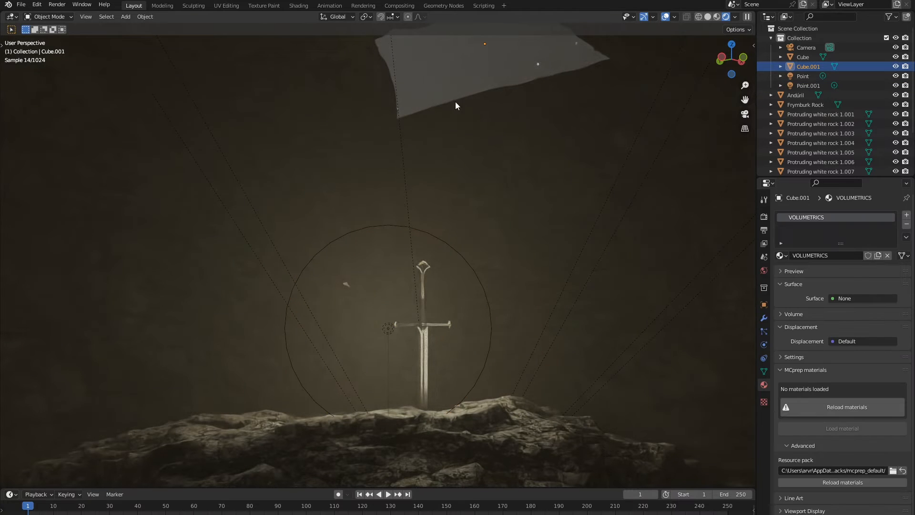
# Step: Move the point light freely so that it is centred on the sword's crossguard
pyautogui.moveTo(468, 207); pyautogui.dragTo(465, 206, button='middle')
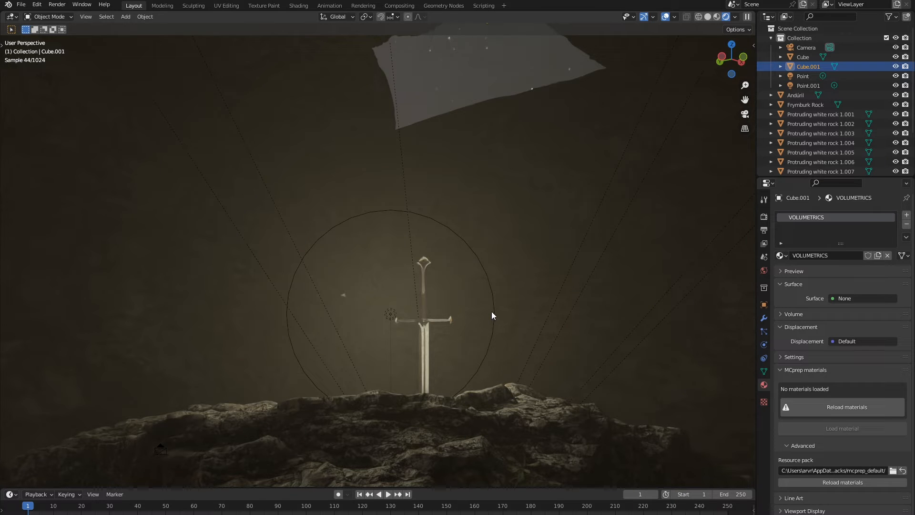
pyautogui.click(390, 315)
pyautogui.press('g')
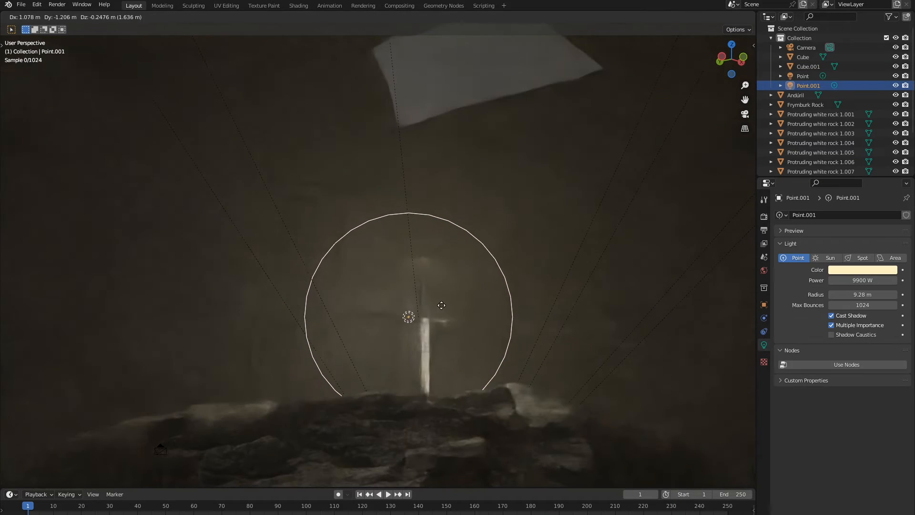
pyautogui.click(456, 309)
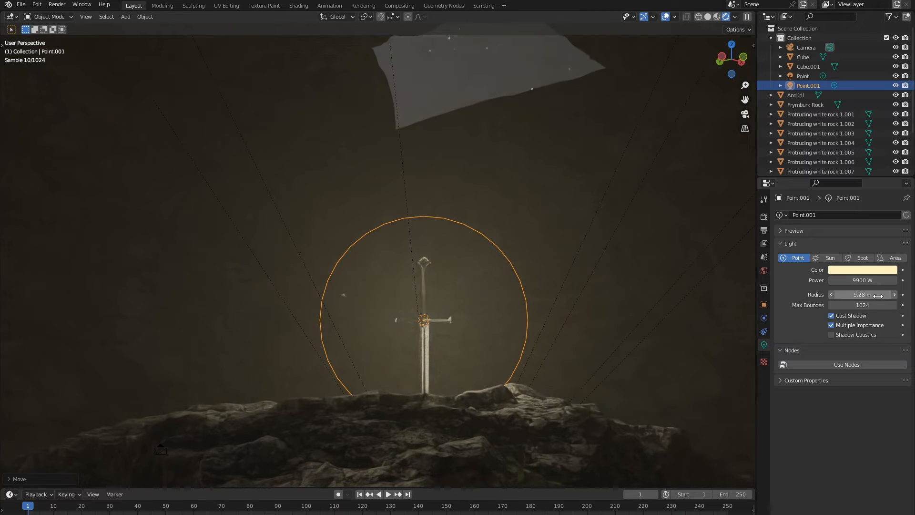
# Step: Reduce the point light's radius to 8.16 m and set its power to 7000 W
pyautogui.moveTo(878, 296); pyautogui.dragTo(850, 296)
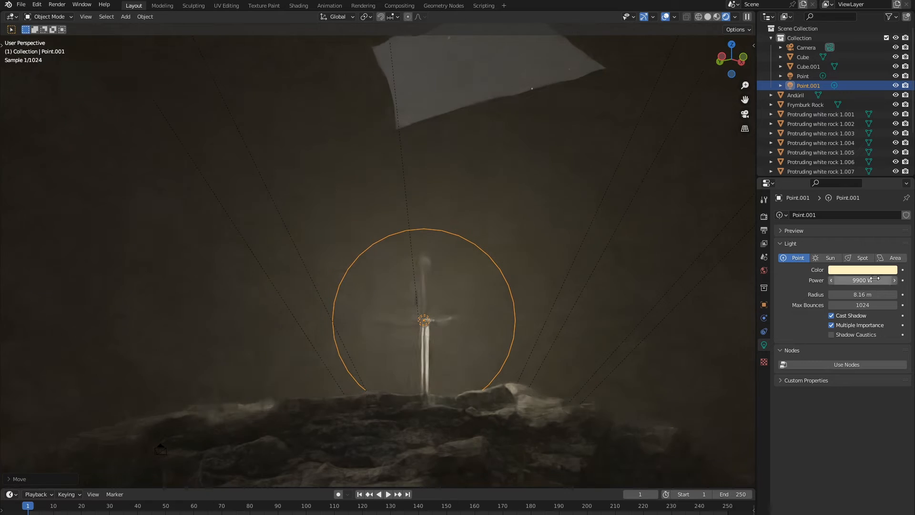
pyautogui.click(875, 279)
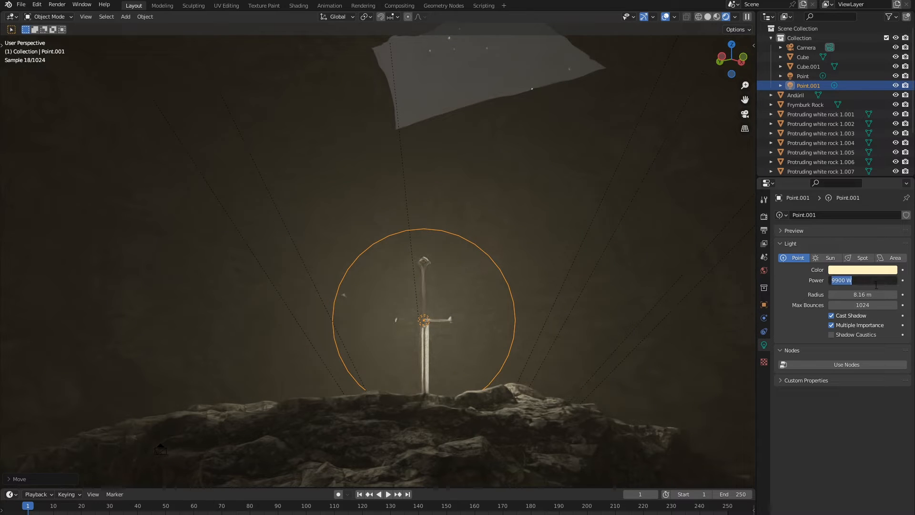
pyautogui.press('BackSpace')
pyautogui.press('Return')
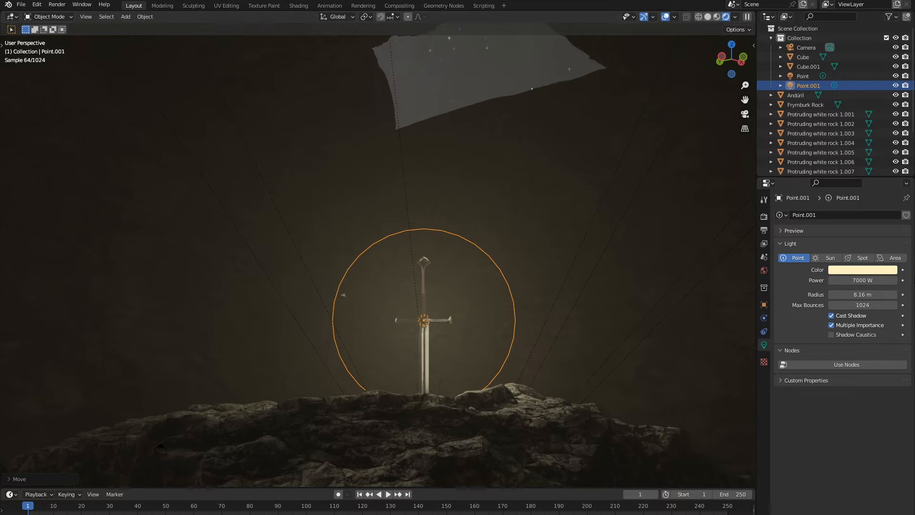
# Step: Set the point light's power to 5000 W and raise it along the Z axis to the sword's grip, above the crossguard
pyautogui.click(864, 280)
pyautogui.write('60')
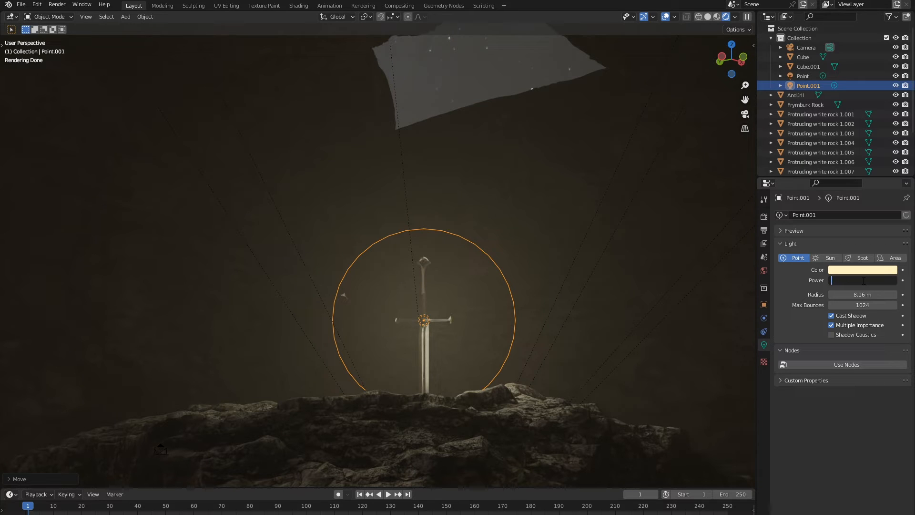
pyautogui.press('Return')
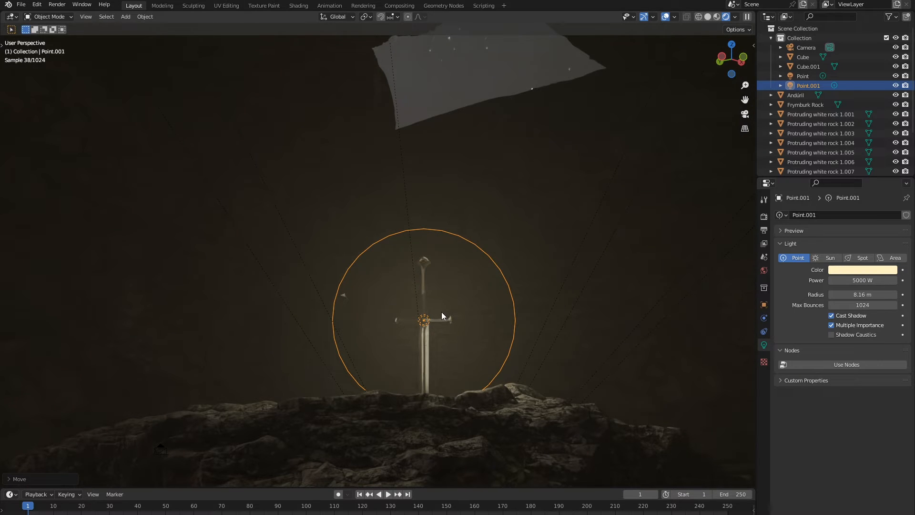
pyautogui.press('g')
pyautogui.press('z')
pyautogui.click(448, 288)
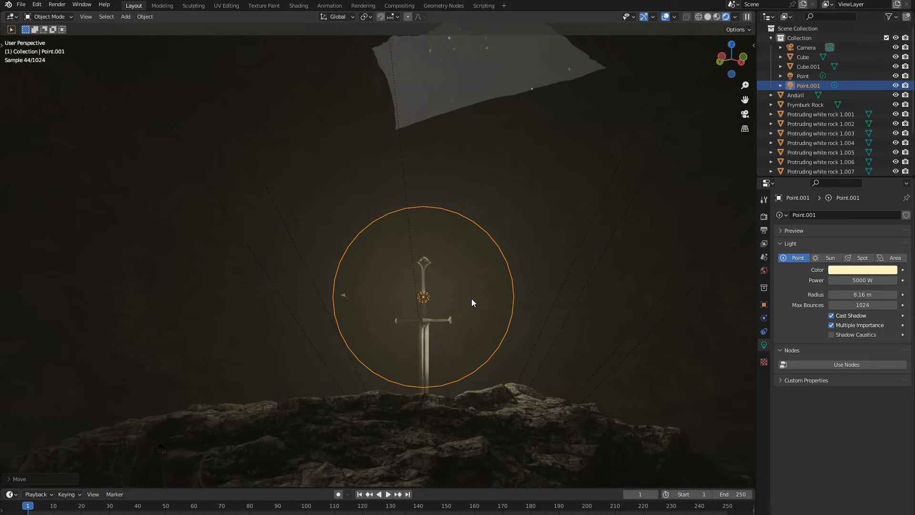
# Step: Show the VOLUMETRICS material nodes of Cube.001 in the Shading workspace, with the shader editor set to Object
pyautogui.click(303, 7)
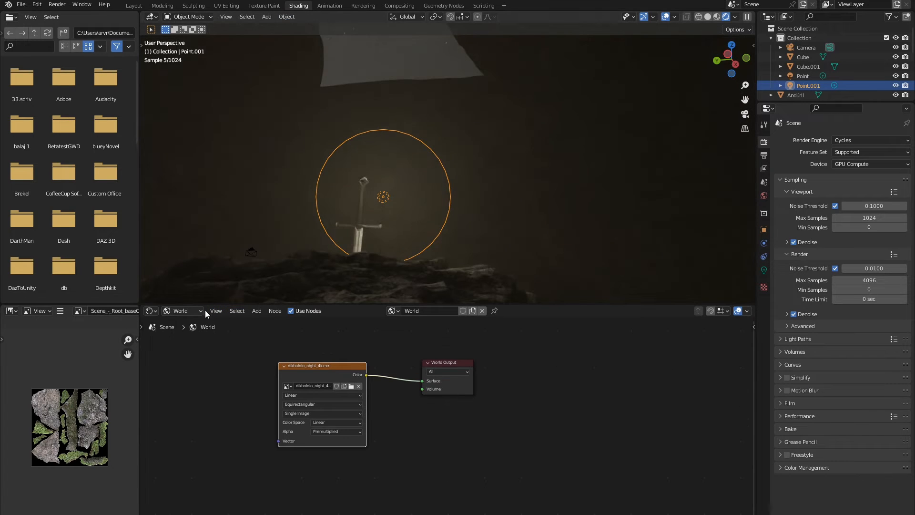
pyautogui.click(193, 311)
pyautogui.click(188, 328)
pyautogui.click(805, 47)
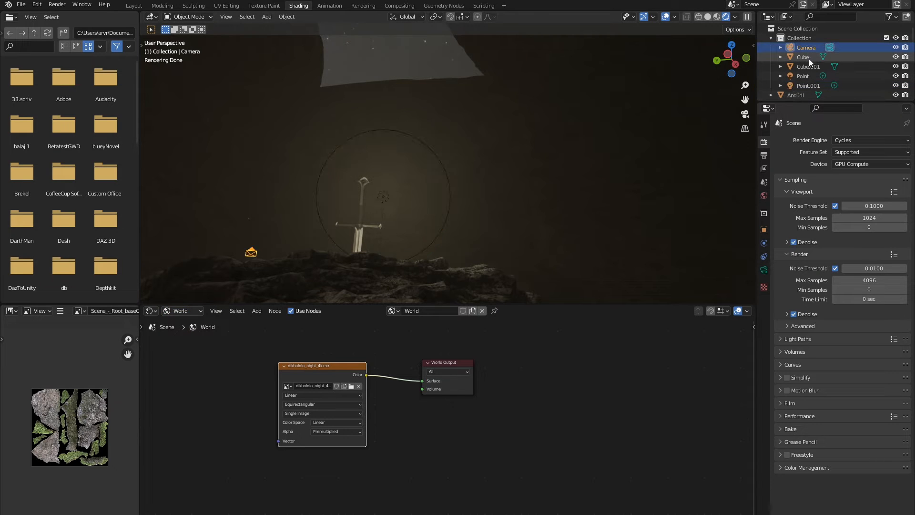
pyautogui.click(810, 56)
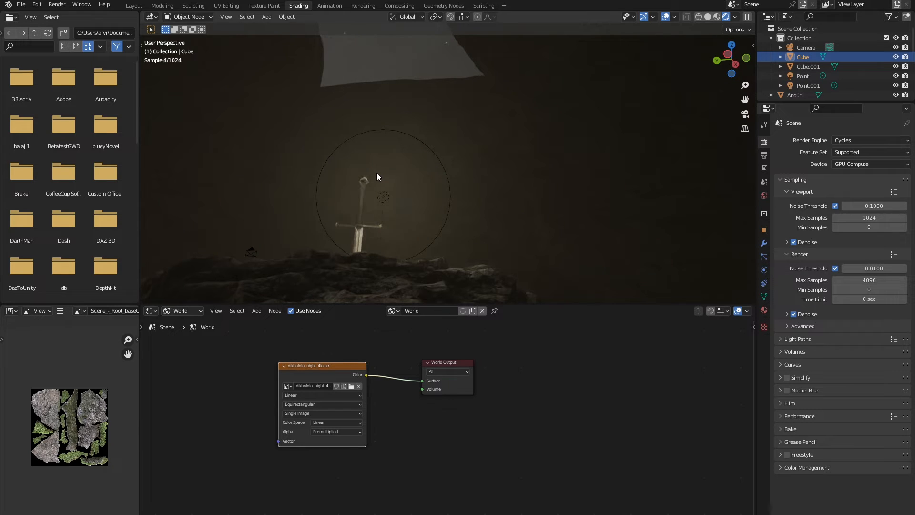
pyautogui.click(810, 67)
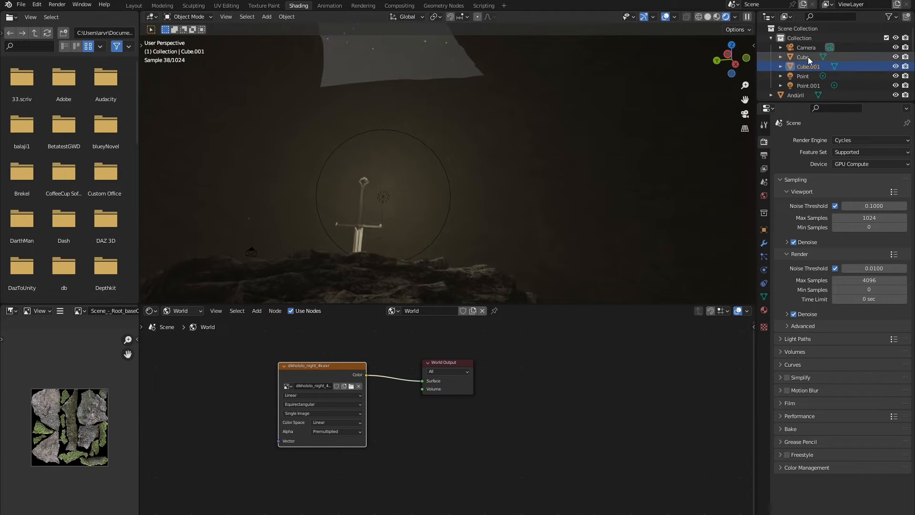
pyautogui.click(808, 57)
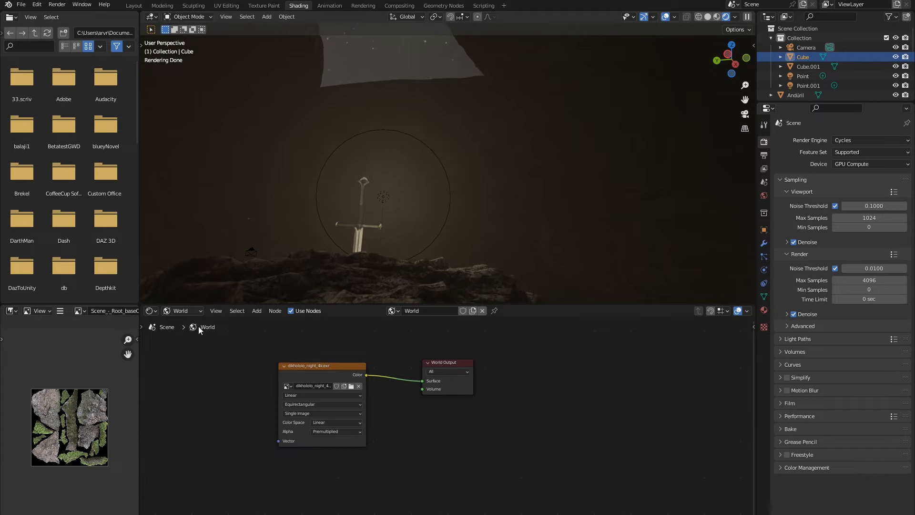
pyautogui.click(180, 311)
pyautogui.click(182, 322)
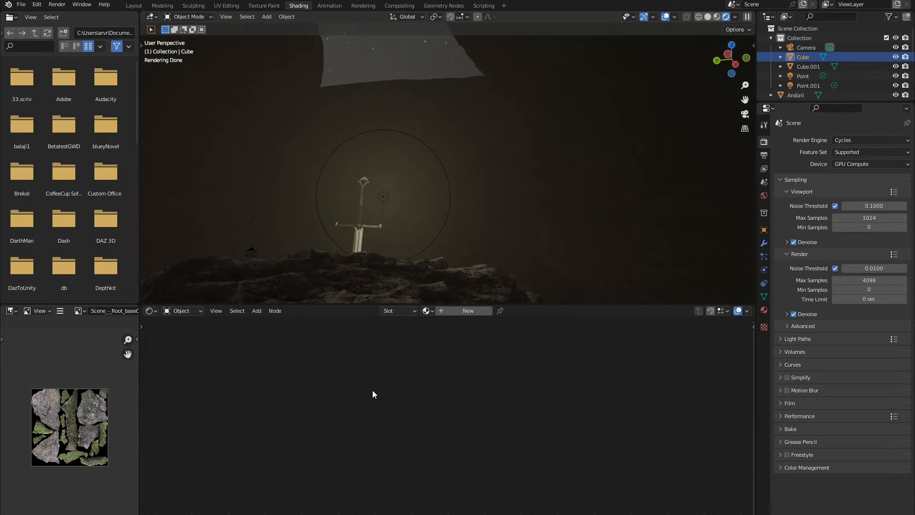
pyautogui.click(797, 67)
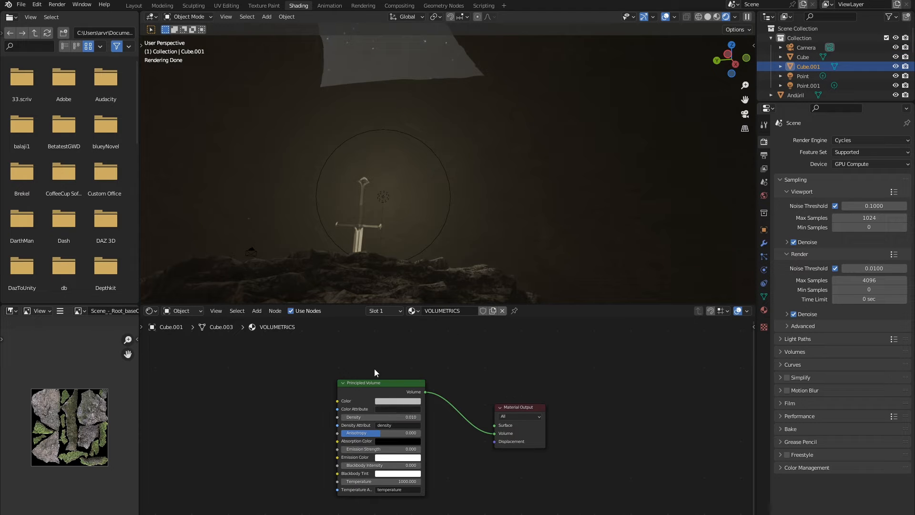
# Step: Darken the Principled Volume node's color in the VOLUMETRICS material
pyautogui.moveTo(361, 385); pyautogui.dragTo(370, 376)
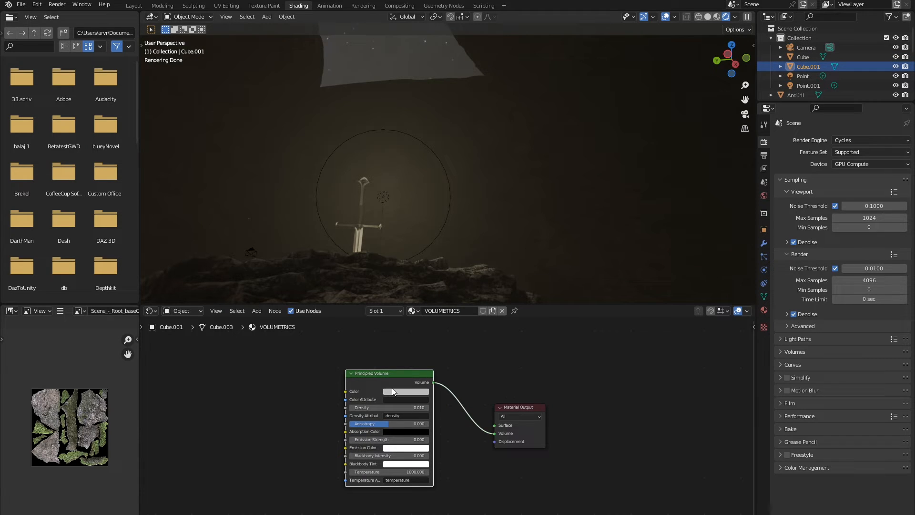
pyautogui.click(393, 391)
pyautogui.click(404, 391)
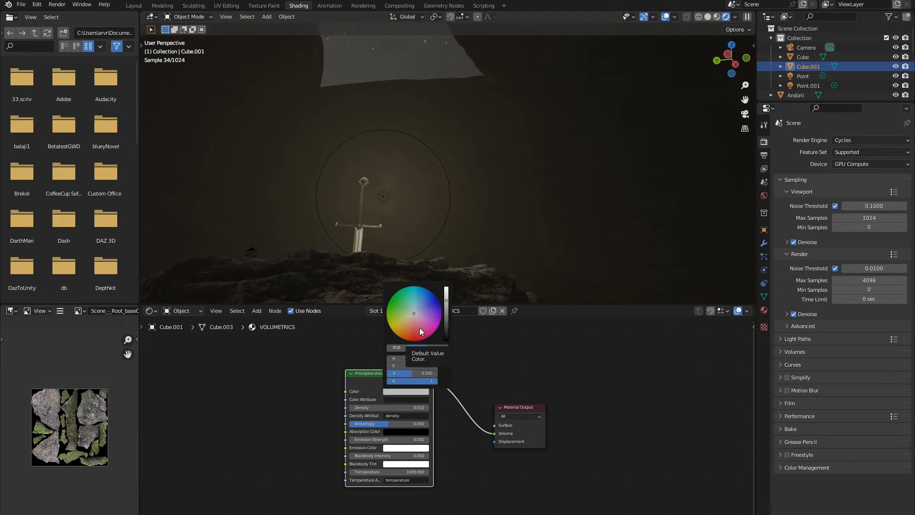
pyautogui.moveTo(415, 375); pyautogui.dragTo(404, 375)
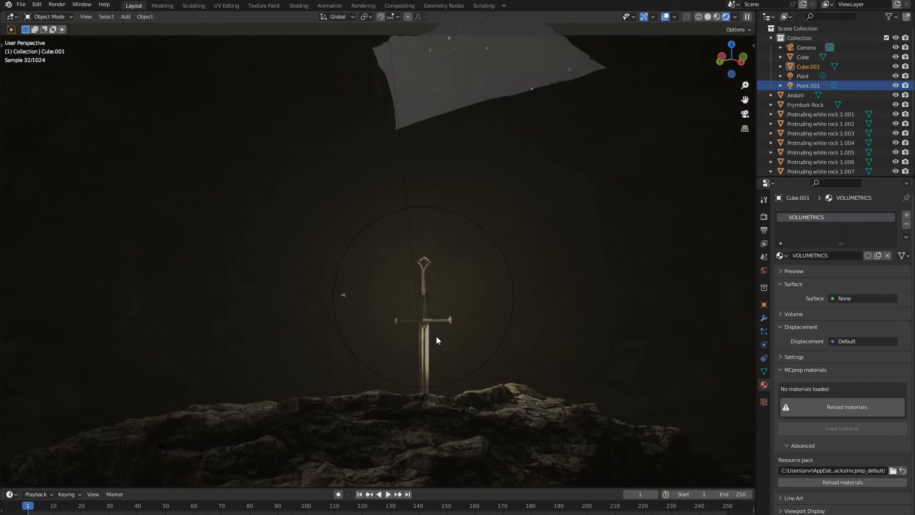
# Step: Return to the Layout workspace and lower the sword's point light about 2.6 m along the Z axis, just below the crossguard
pyautogui.click(422, 296)
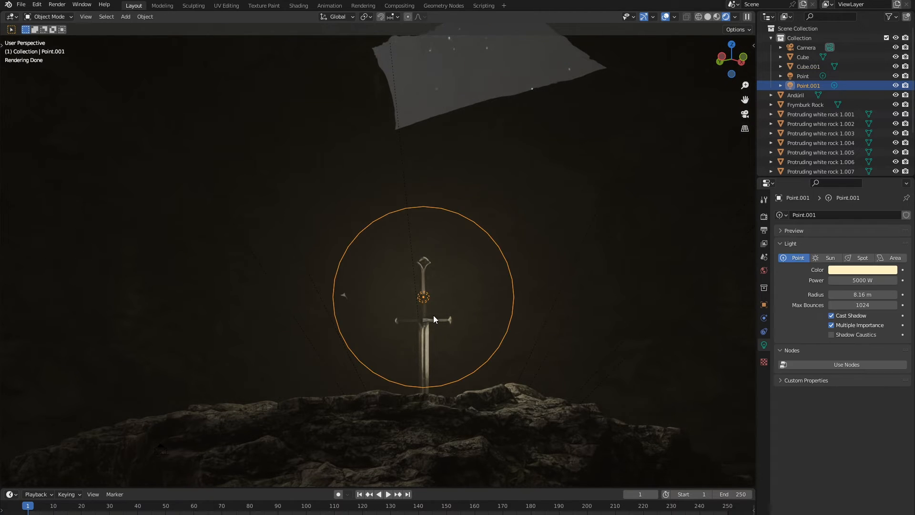
pyautogui.press('g')
pyautogui.press('z')
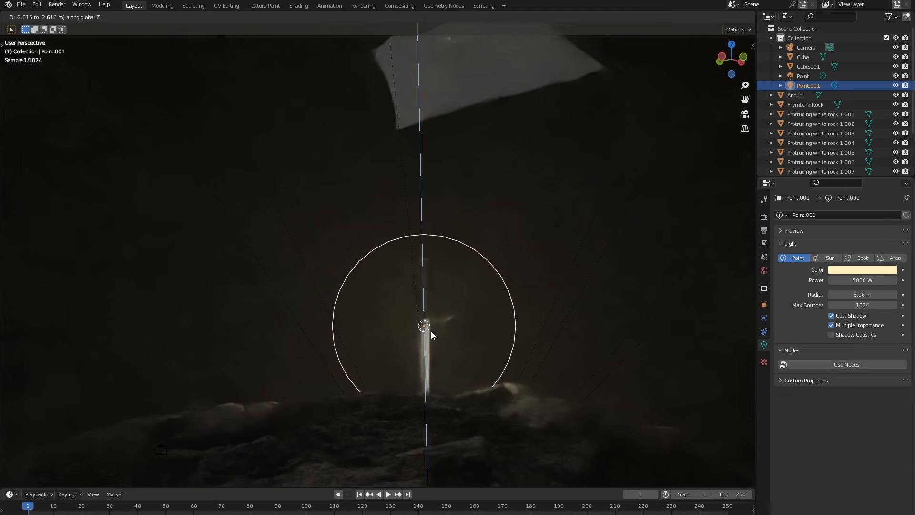
pyautogui.click(431, 331)
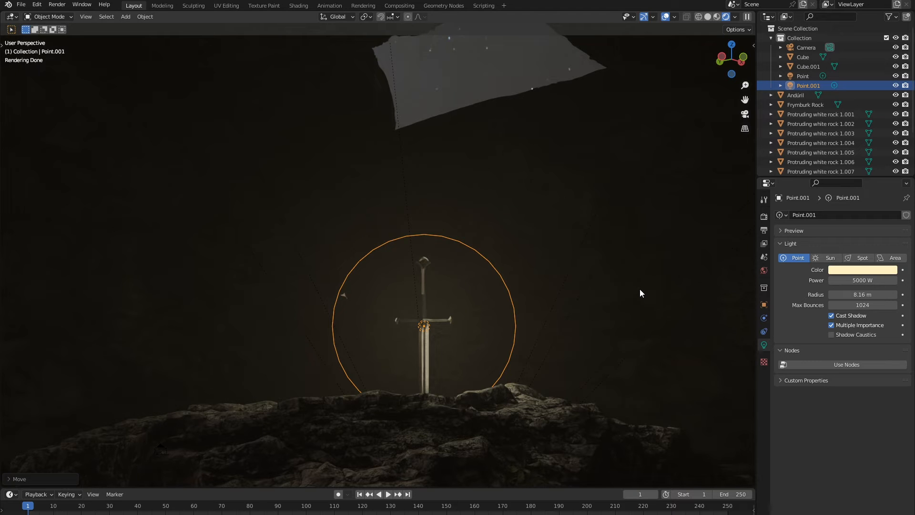
# Step: Set the point light's power to 7000 W and reduce its radius to 5.53 m
pyautogui.click(868, 280)
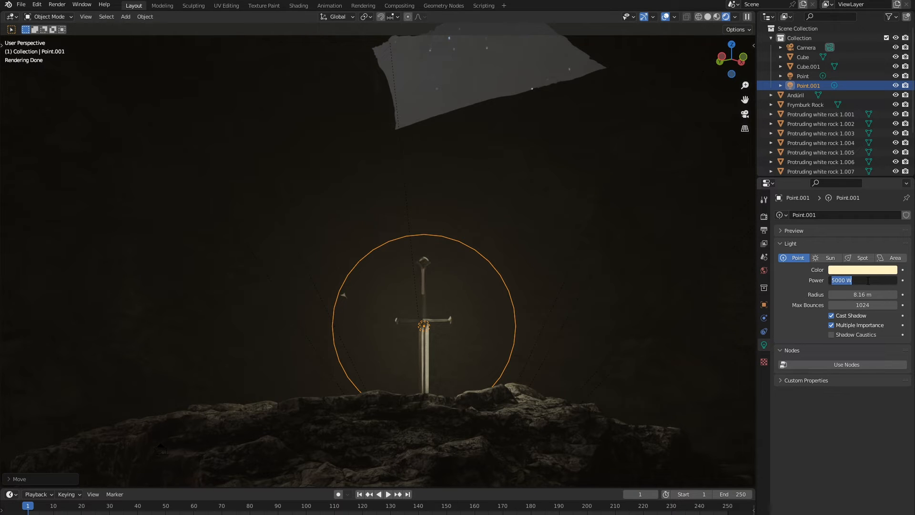
pyautogui.press('BackSpace')
pyautogui.press('Return')
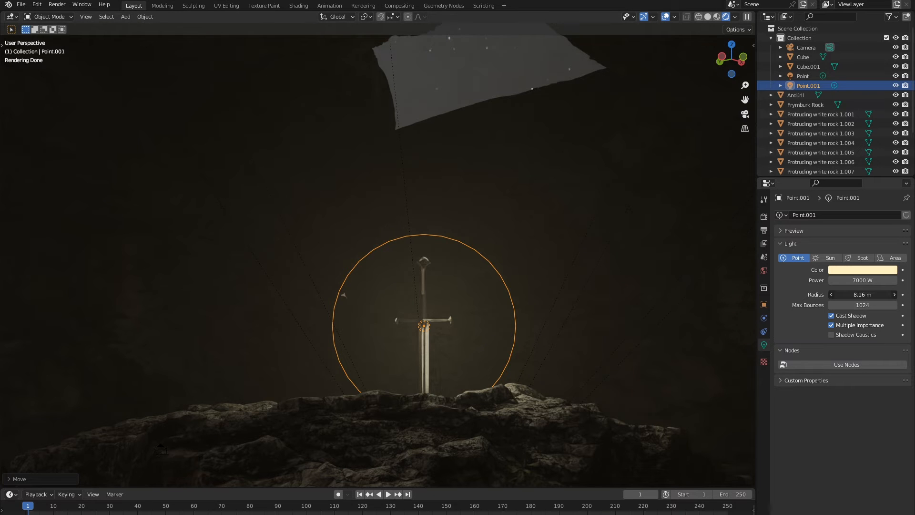
pyautogui.moveTo(875, 298); pyautogui.dragTo(853, 298)
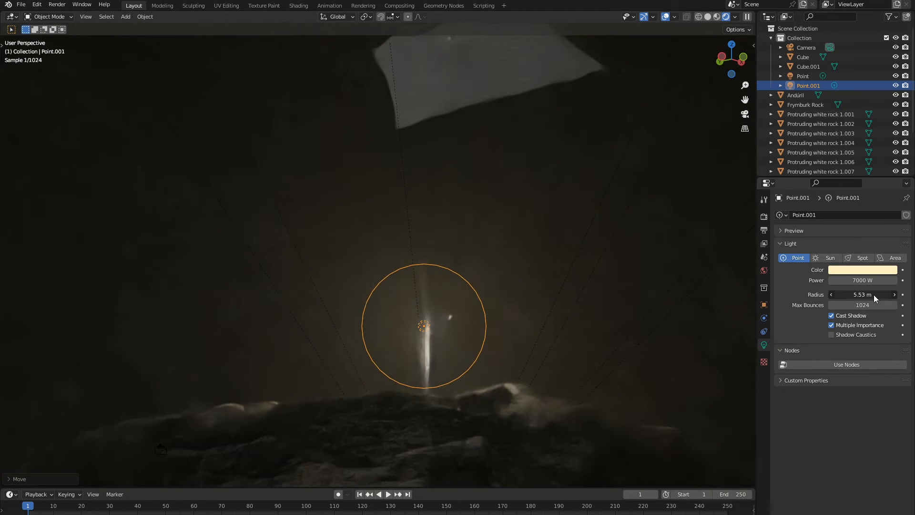
# Step: Reselect the point light beside the sword and set its power to 10000 W
pyautogui.click(482, 103)
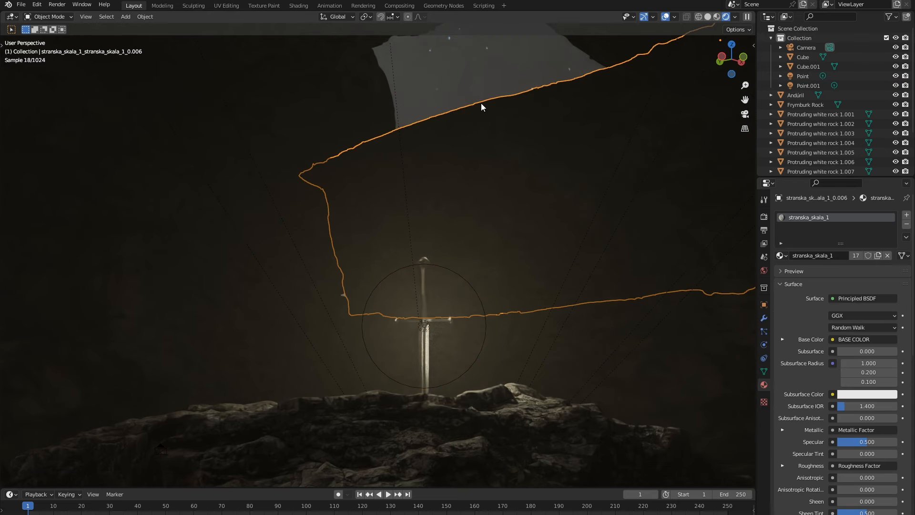
pyautogui.moveTo(482, 103); pyautogui.dragTo(460, 59, button='middle')
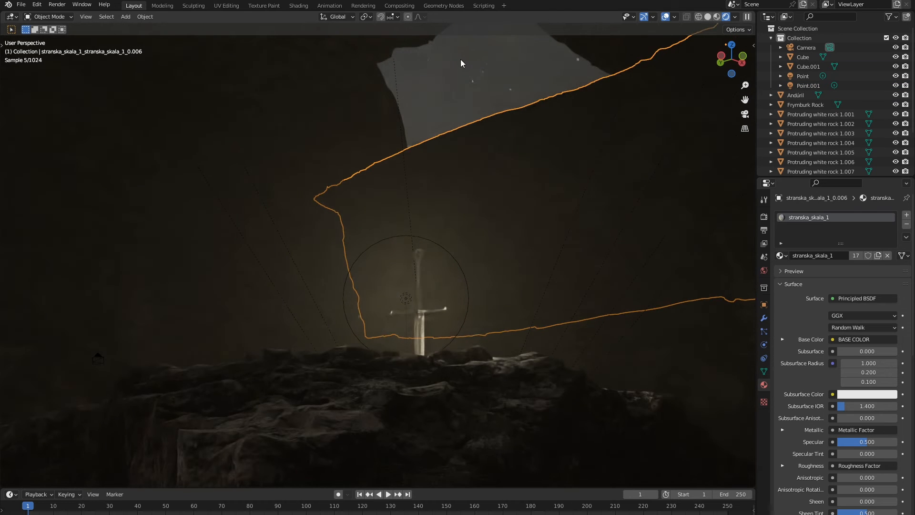
pyautogui.click(460, 60)
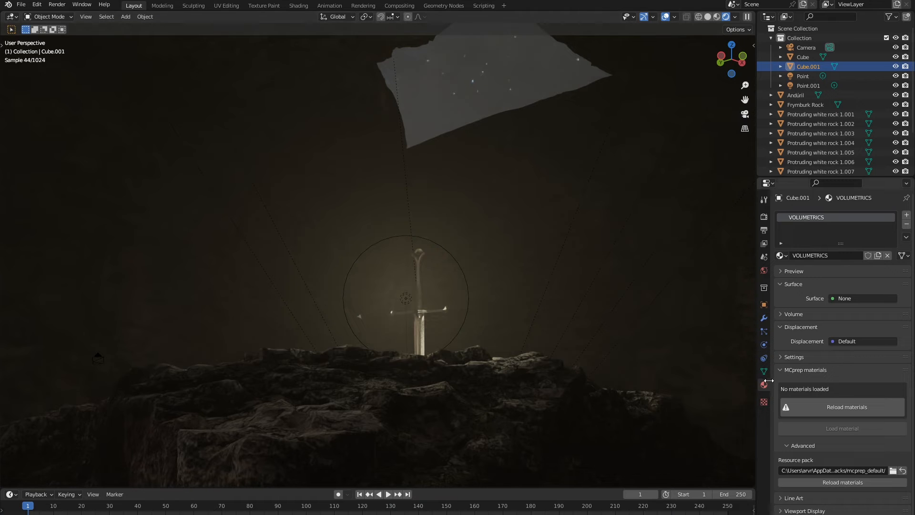
pyautogui.click(391, 315)
pyautogui.click(839, 280)
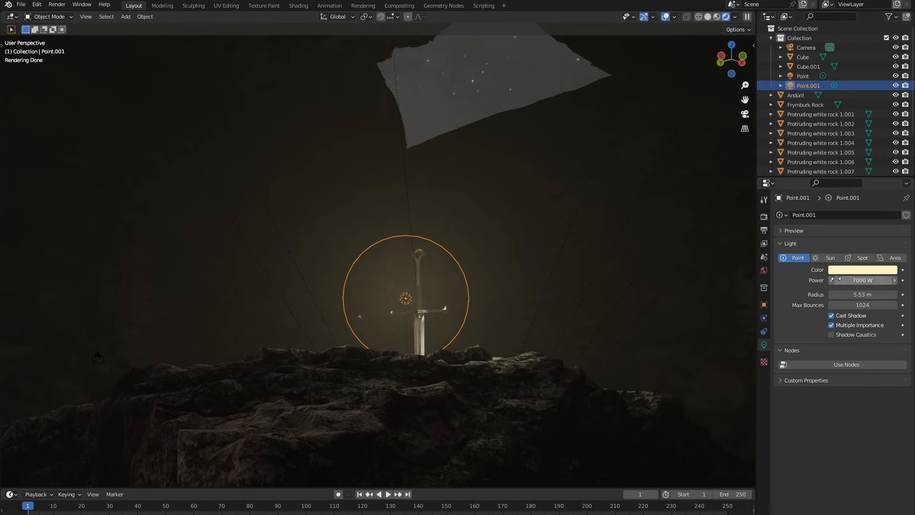
pyautogui.write('10')
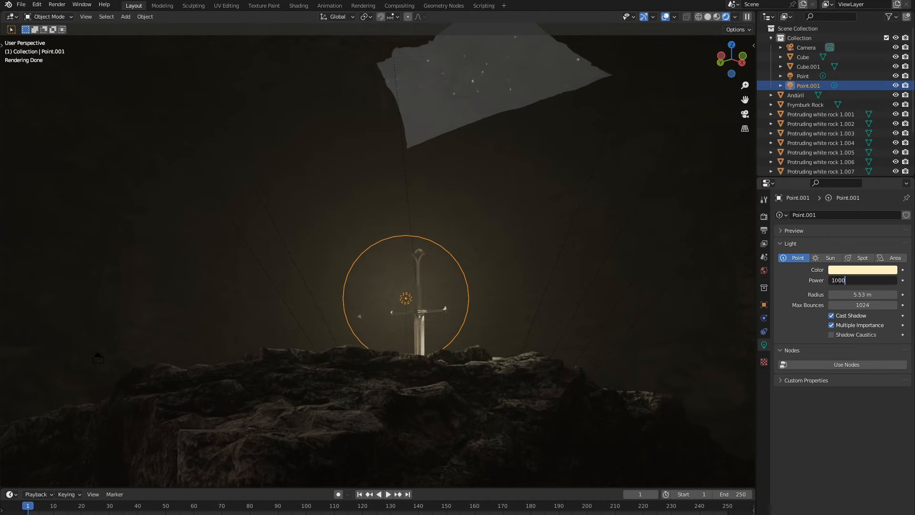
pyautogui.write('000')
pyautogui.press('Return')
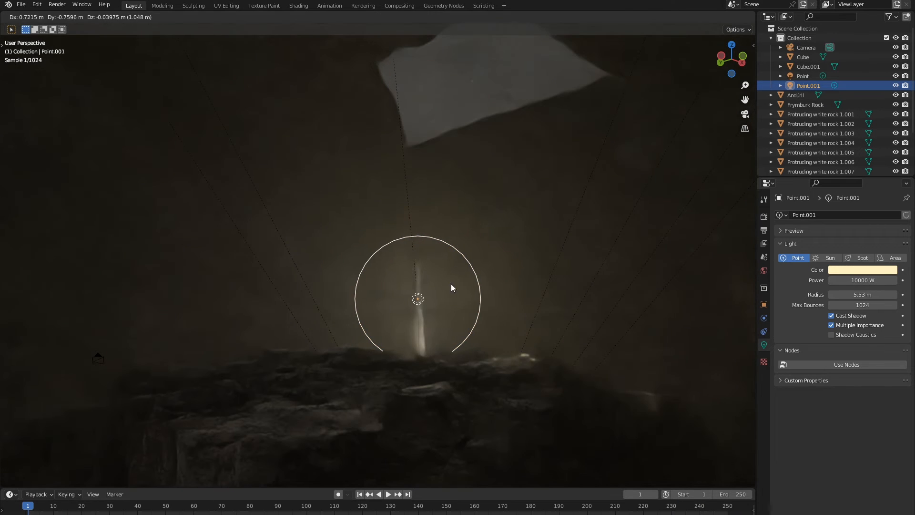
# Step: Move the point light sideways in line with the sword, and lower it along the Z axis to just below the crossguard
pyautogui.click(453, 314)
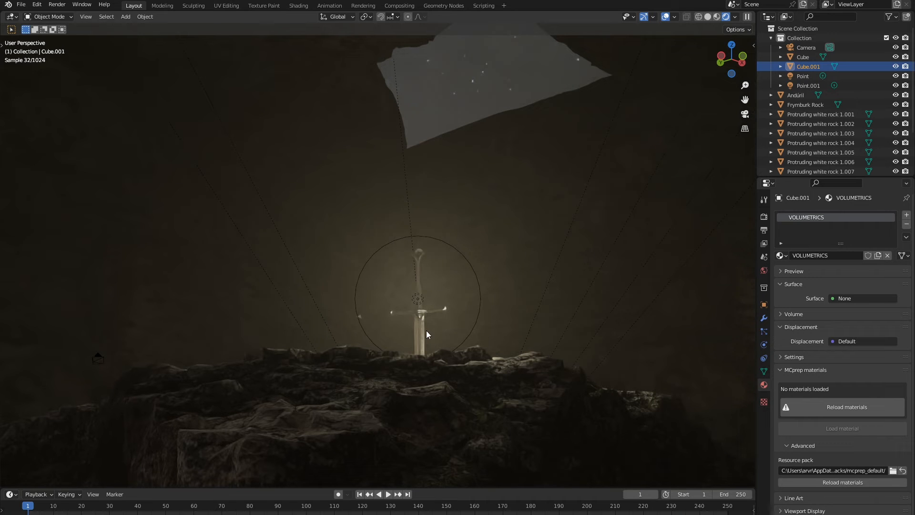
pyautogui.click(422, 299)
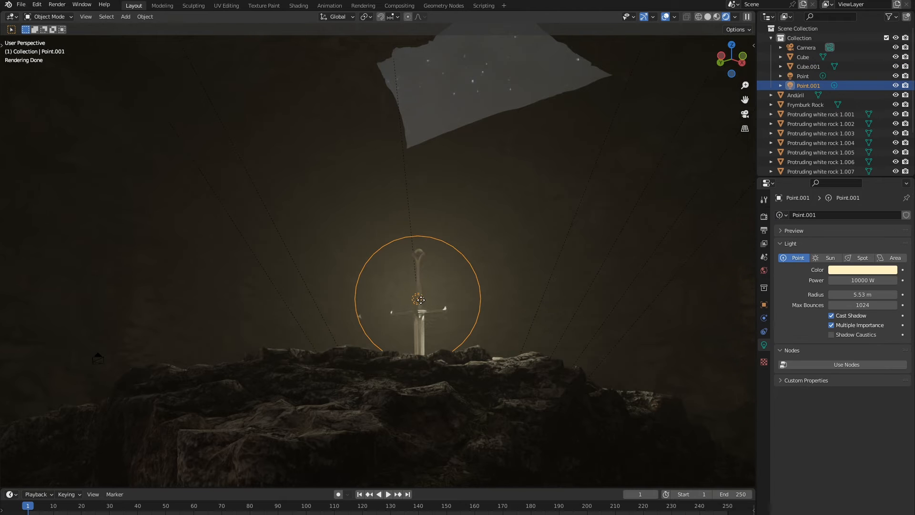
pyautogui.press('g')
pyautogui.press('z')
pyautogui.click(430, 322)
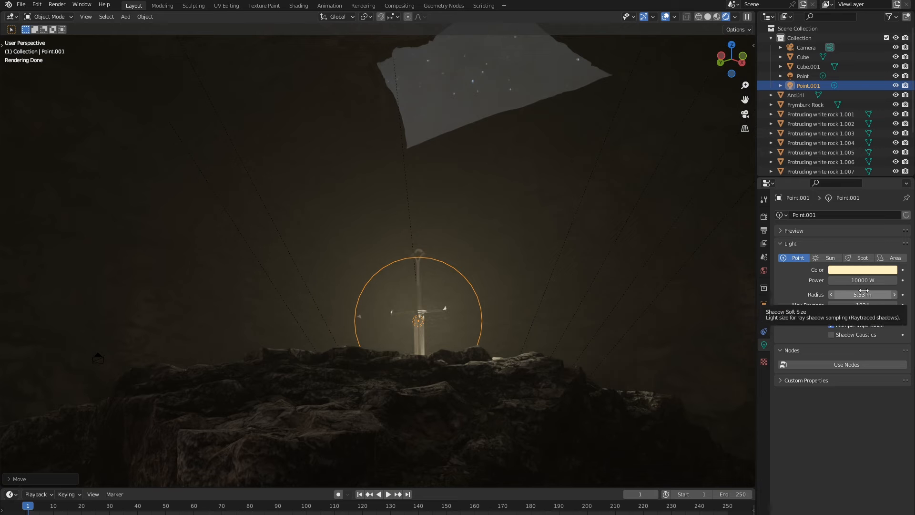
# Step: Reduce the point light's radius to 2.91 m and lower it along the Z axis to the blade's base at the rock
pyautogui.moveTo(862, 294); pyautogui.dragTo(825, 295)
pyautogui.press('g')
pyautogui.press('z')
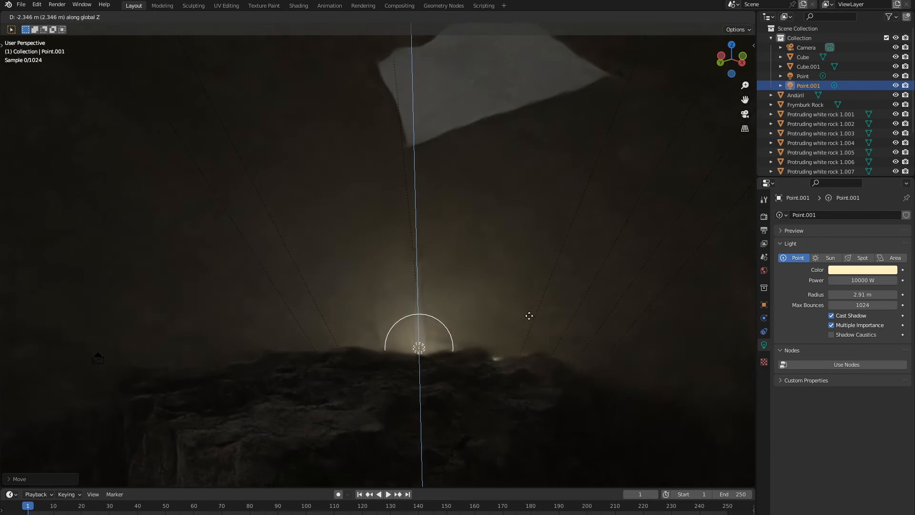
pyautogui.click(528, 318)
# Step: Reselect the point light at the blade's base and raise it along the Z axis to the sword's crossguard
pyautogui.click(454, 94)
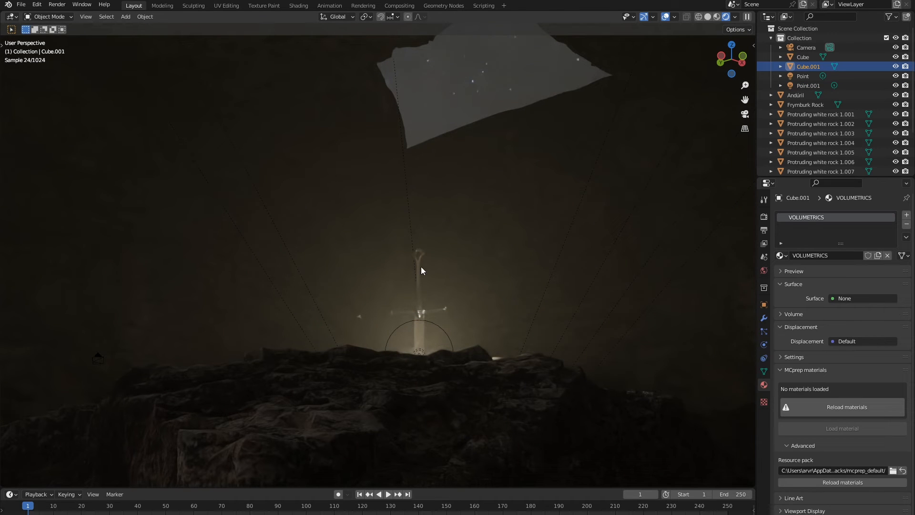
pyautogui.click(442, 328)
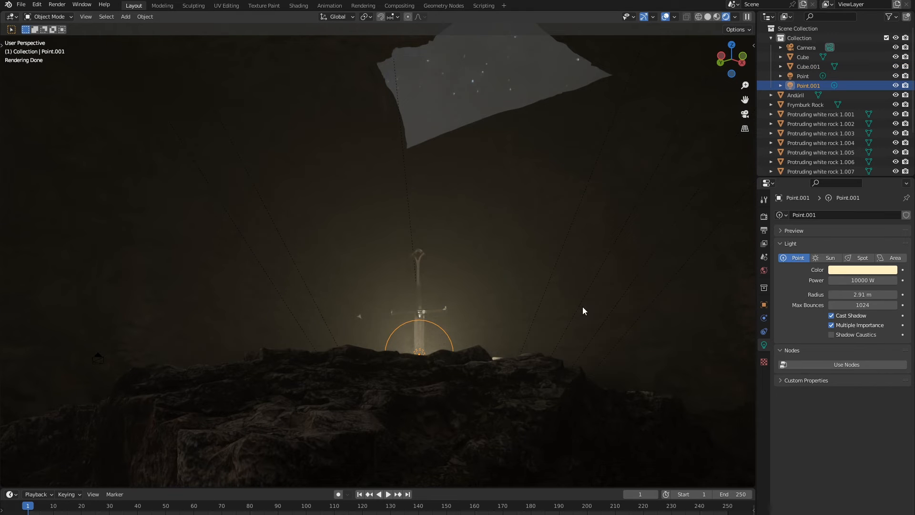
pyautogui.press('g')
pyautogui.press('z')
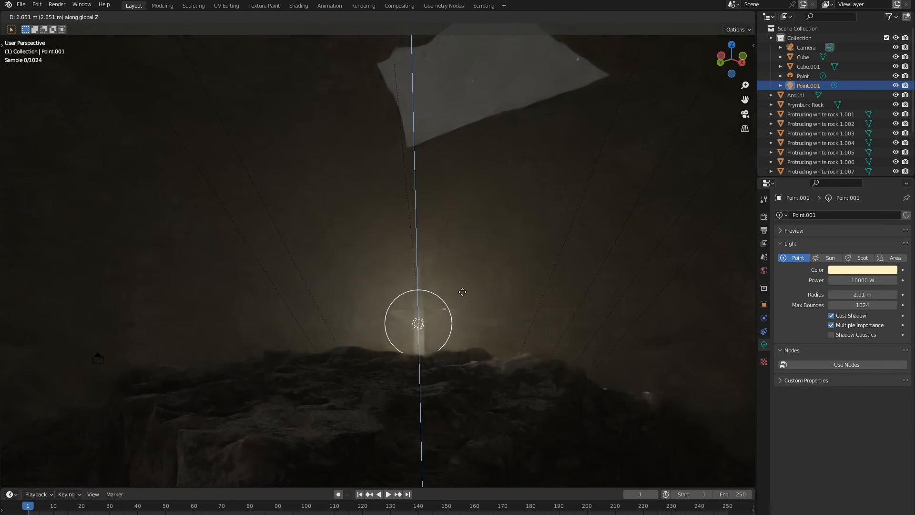
pyautogui.click(463, 287)
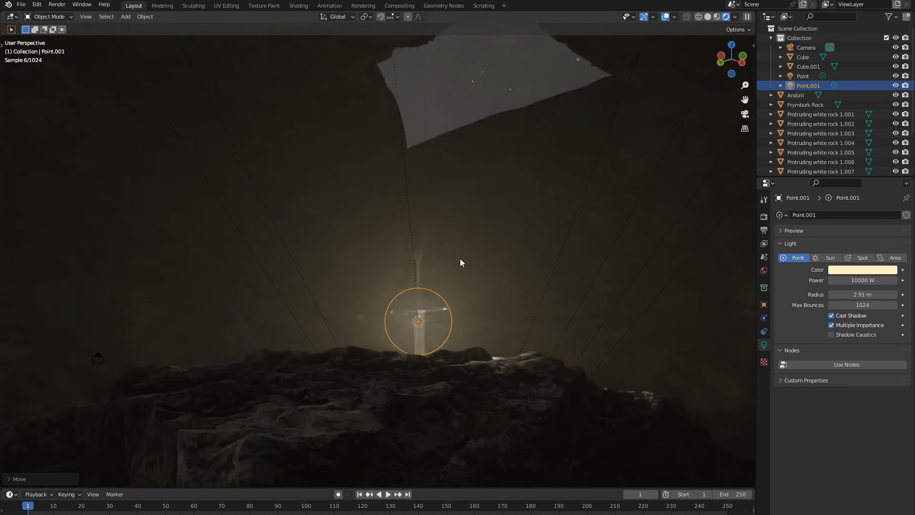
pyautogui.press('g')
pyautogui.press('z')
pyautogui.click(461, 252)
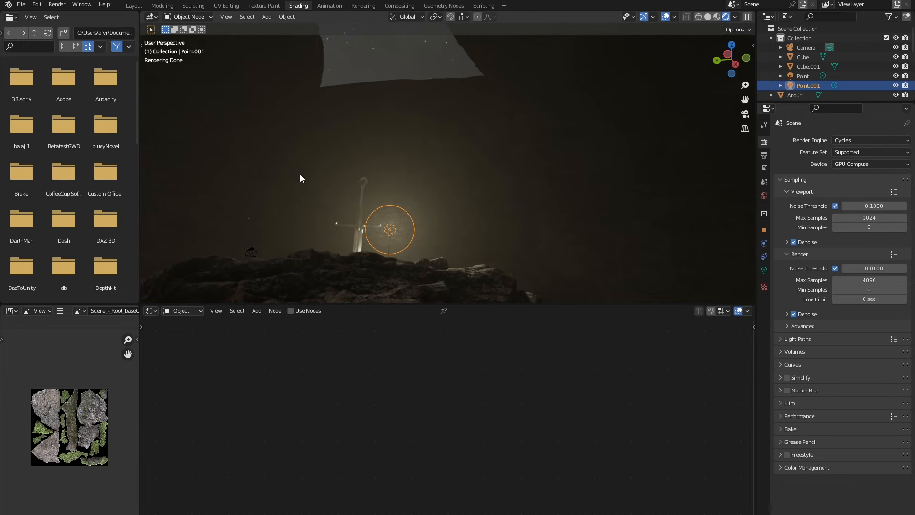
# Step: Set the Principled Volume density of the fog cube's VOLUMETRICS material to 0.005
pyautogui.click(806, 68)
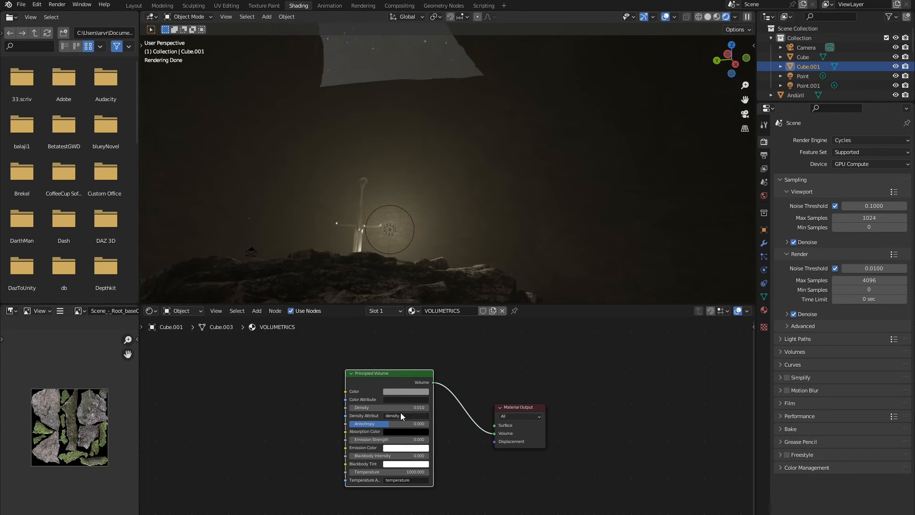
pyautogui.click(403, 408)
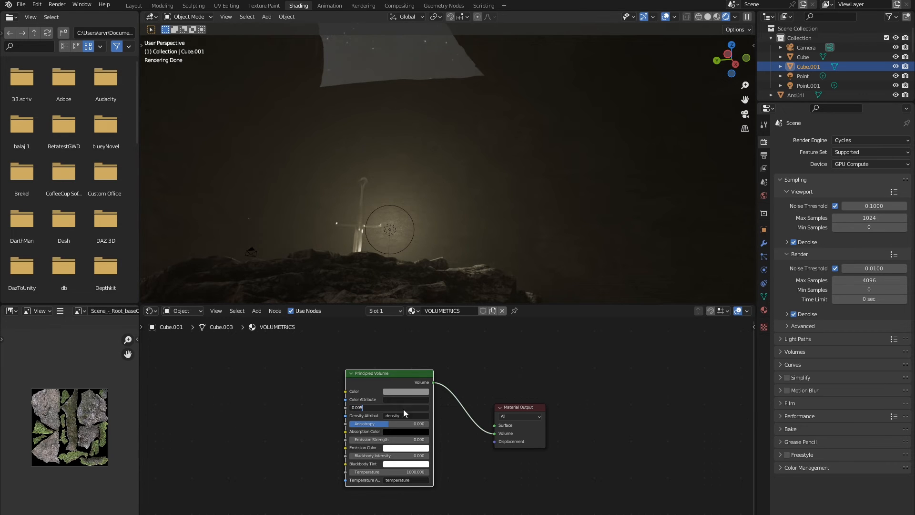
pyautogui.write('0.005')
pyautogui.press('Return')
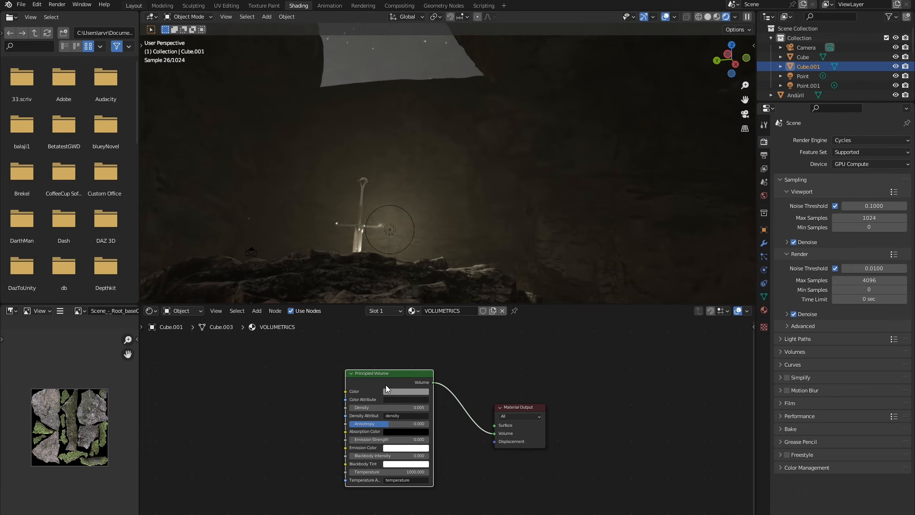
# Step: Return to the main layout, select the point light and lower it along the Z axis to slightly below the crossguard
pyautogui.click(134, 6)
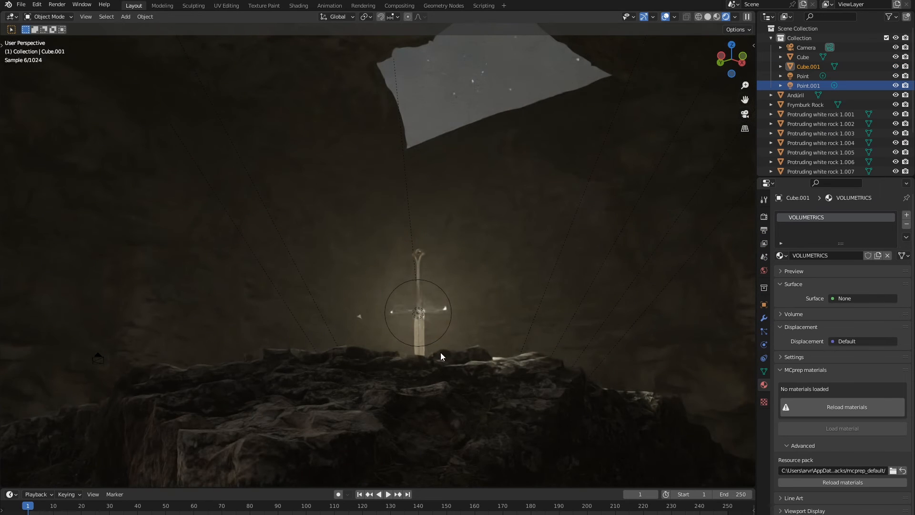
pyautogui.click(446, 298)
pyautogui.press('g')
pyautogui.press('z')
pyautogui.click(446, 304)
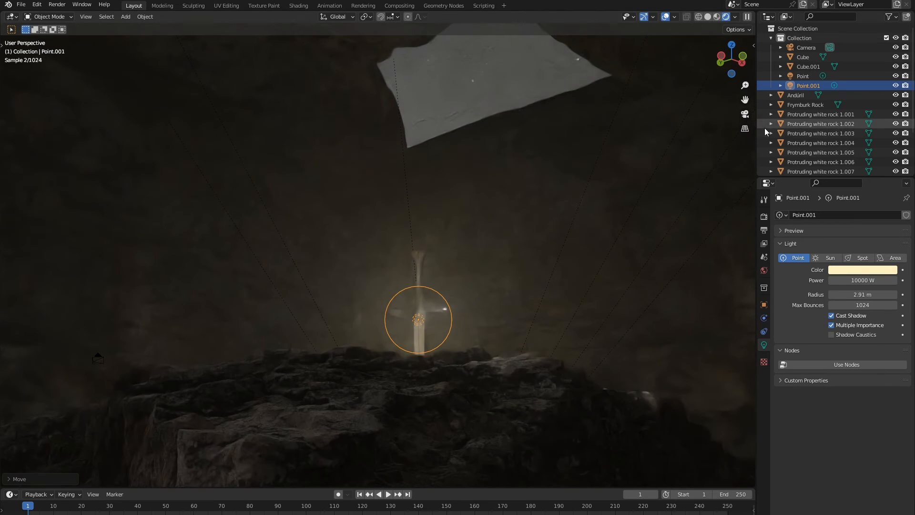
# Step: Look through the camera and orbit it with the view until the sword and its light stand near the frame's centre
pyautogui.click(745, 114)
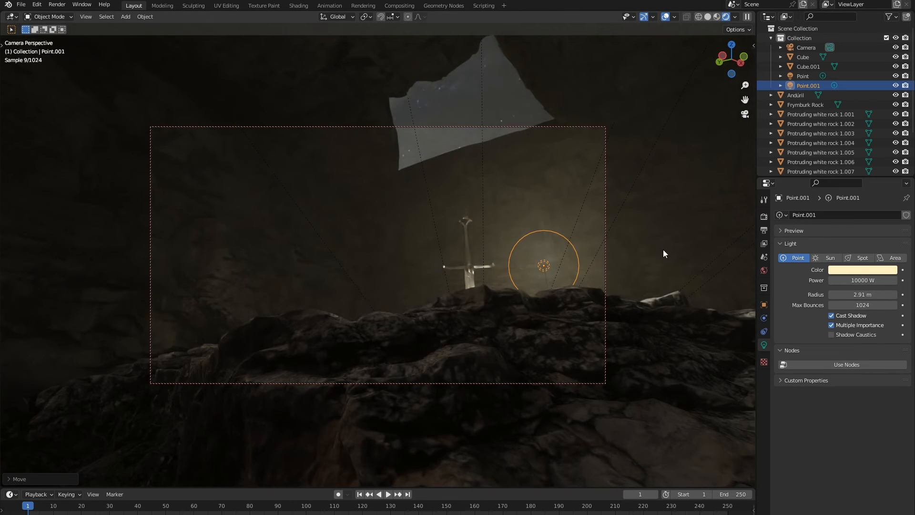
pyautogui.press('n')
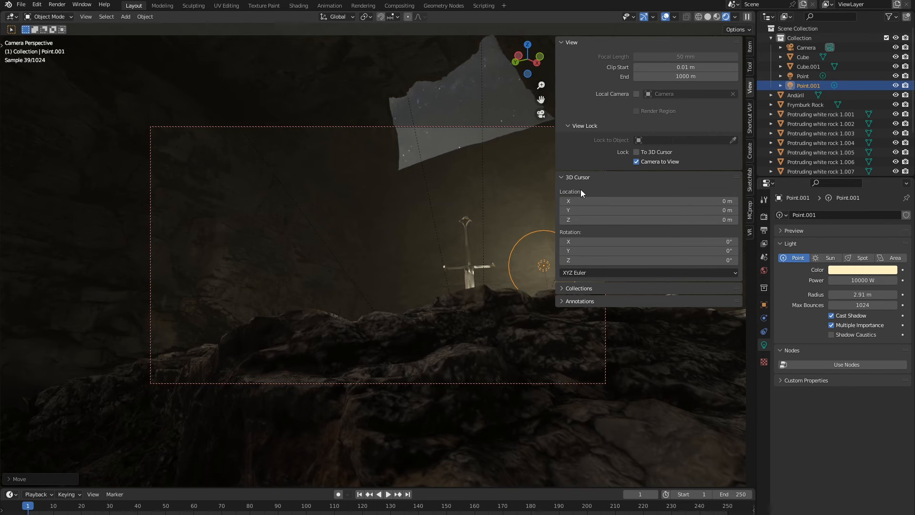
pyautogui.press('n')
pyautogui.moveTo(591, 255)
pyautogui.mouseDown(button='middle')
pyautogui.moveTo(571, 268)
pyautogui.moveTo(582, 261)
pyautogui.mouseUp(button='middle')
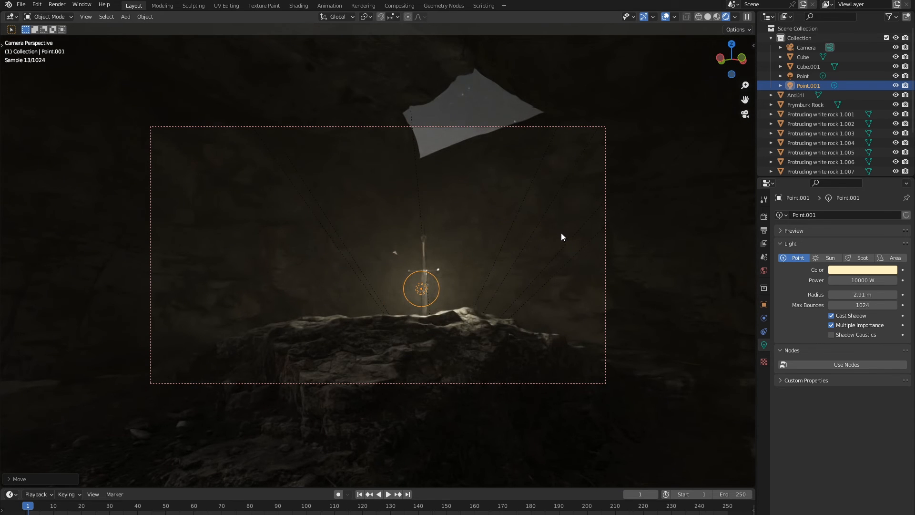
pyautogui.moveTo(557, 233); pyautogui.dragTo(594, 227, button='middle')
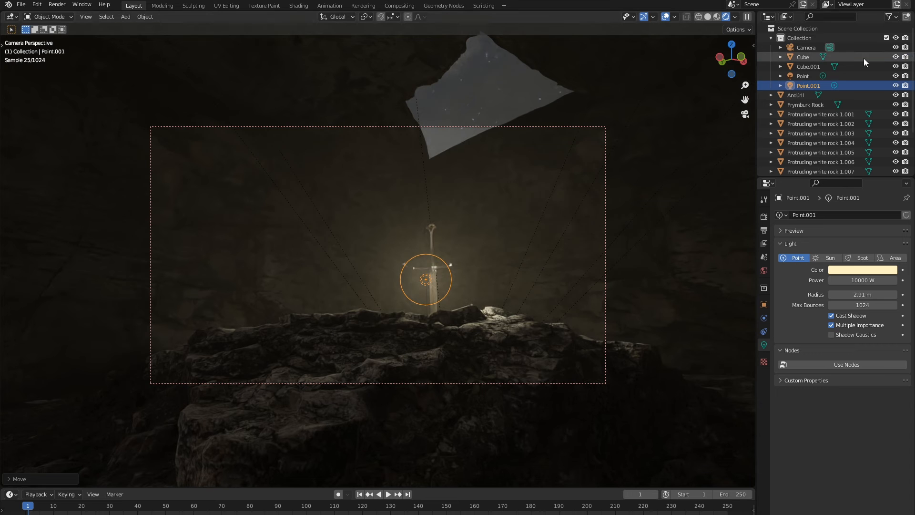
# Step: Set the camera's focal length to 42 mm and reframe it with the sword low and the cave's roof opening above
pyautogui.click(808, 46)
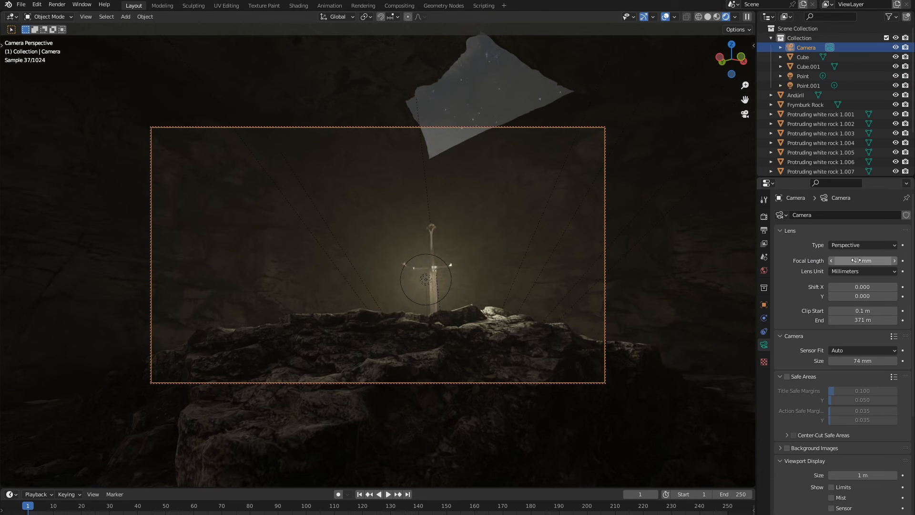
pyautogui.moveTo(870, 261)
pyautogui.mouseDown()
pyautogui.moveTo(883, 261)
pyautogui.moveTo(848, 261)
pyautogui.moveTo(876, 260)
pyautogui.mouseUp()
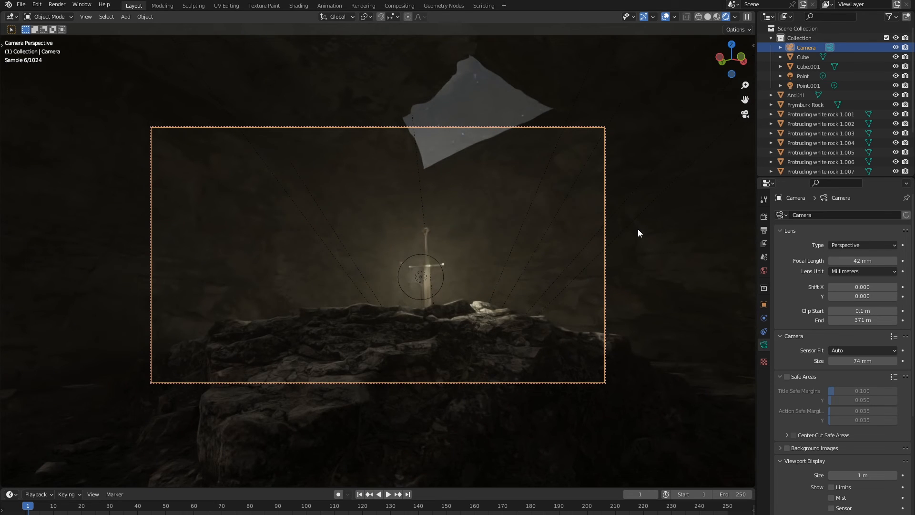
pyautogui.moveTo(637, 229)
pyautogui.mouseDown(button='middle')
pyautogui.moveTo(626, 241)
pyautogui.moveTo(634, 244)
pyautogui.mouseUp(button='middle')
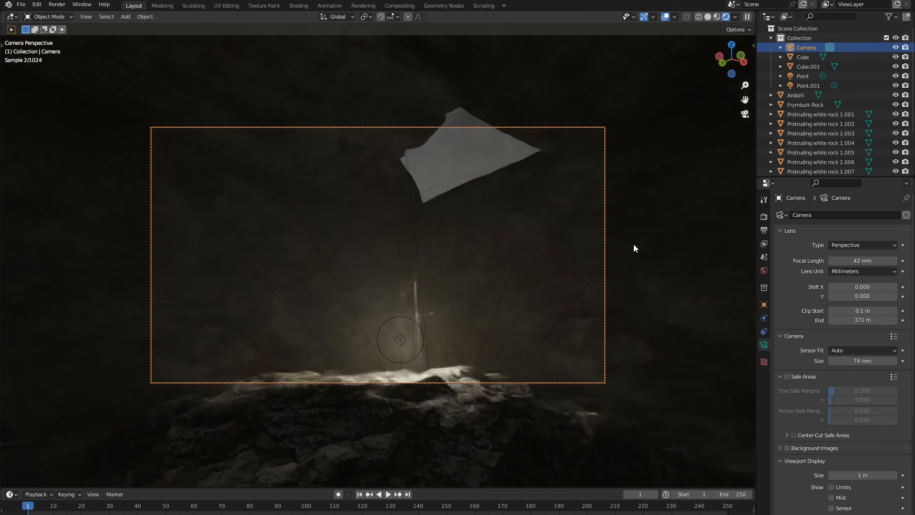
pyautogui.moveTo(629, 279); pyautogui.dragTo(630, 273, button='middle')
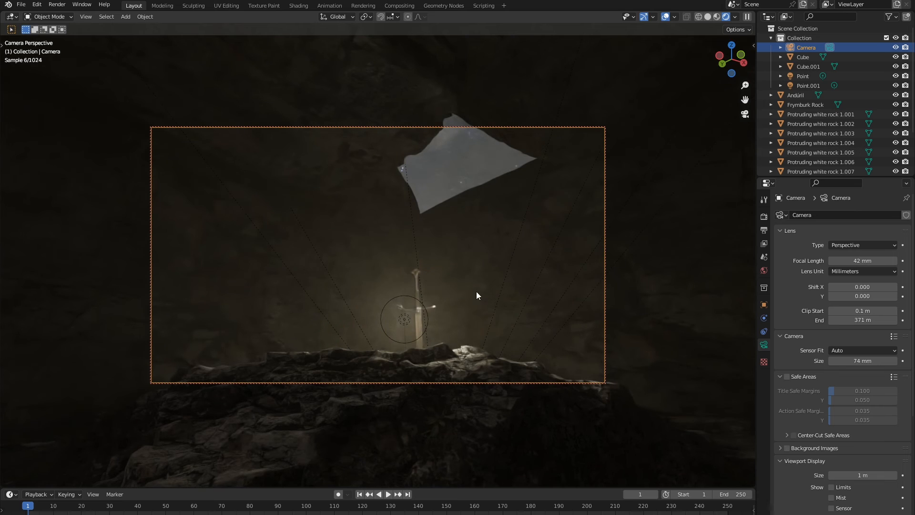
# Step: Move the point light into line with the blade as seen from the camera, and shift it along the global Y axis
pyautogui.click(402, 316)
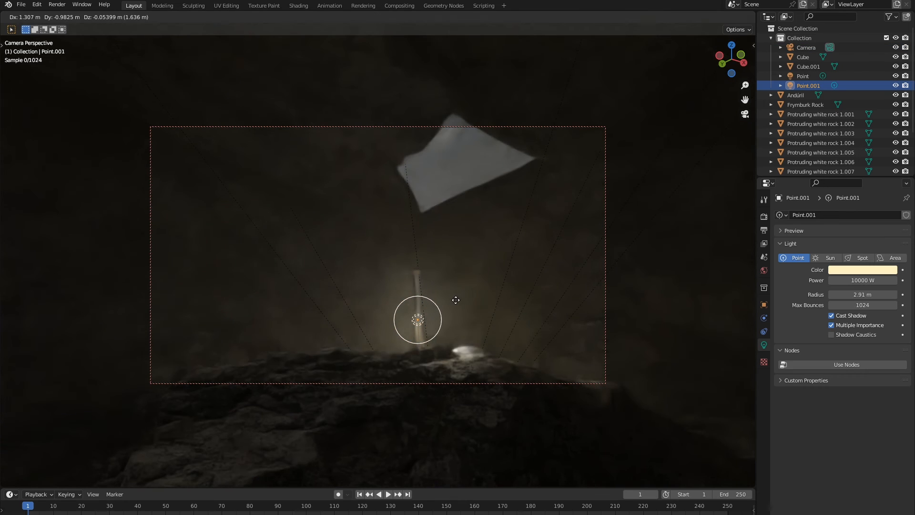
pyautogui.click(455, 300)
pyautogui.click(745, 115)
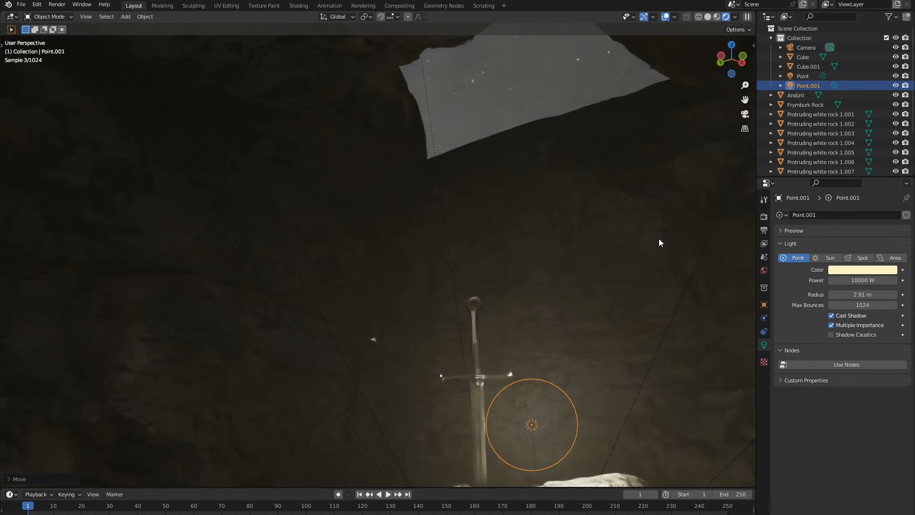
pyautogui.moveTo(505, 394); pyautogui.dragTo(241, 358, button='middle')
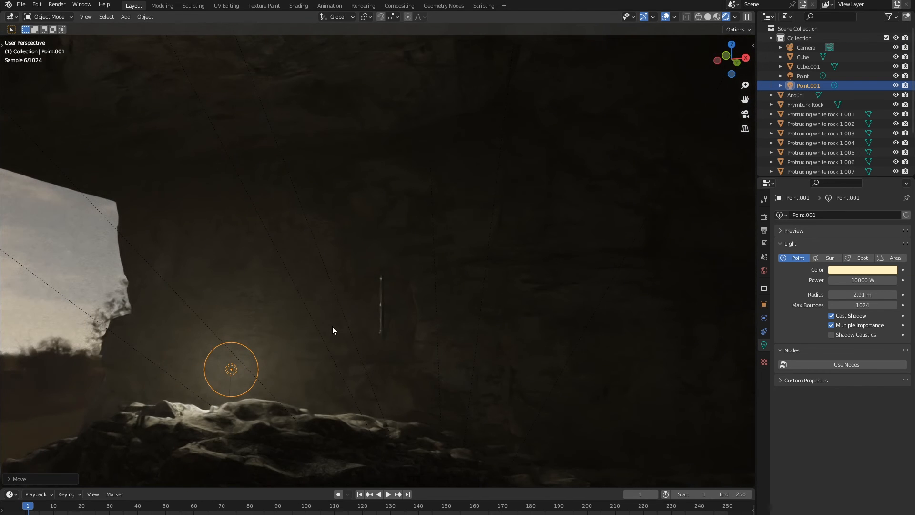
pyautogui.press('g')
pyautogui.press('y')
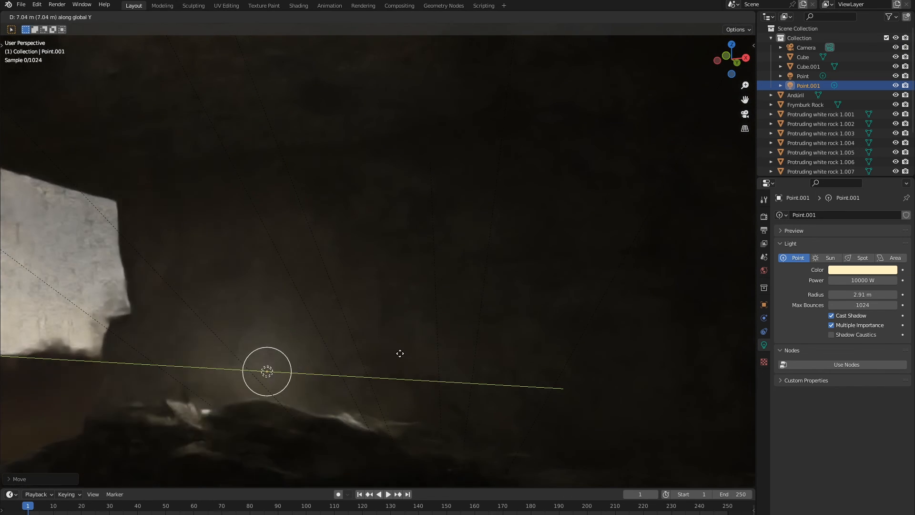
pyautogui.click(486, 368)
# Step: Move the point light about 53 m along the global X axis until it lines up with the sword's blade
pyautogui.moveTo(490, 386); pyautogui.dragTo(529, 427, button='middle')
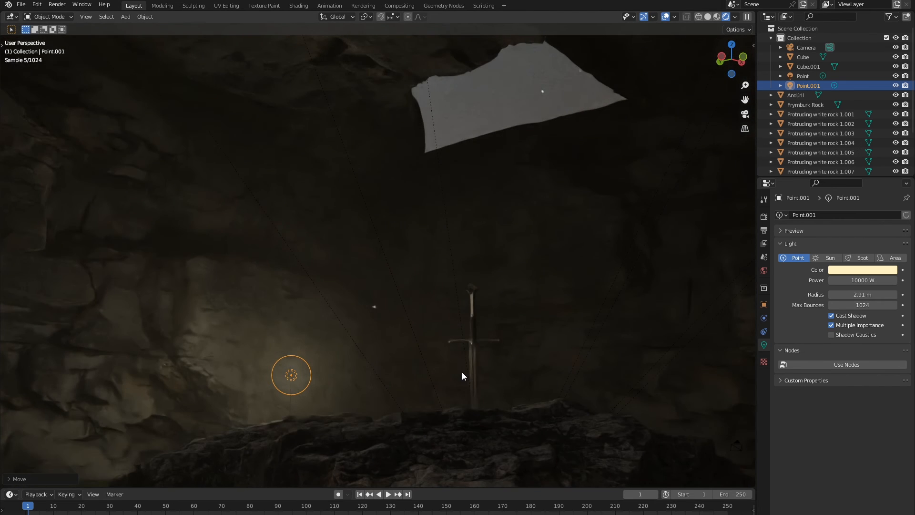
pyautogui.press('g')
pyautogui.press('x')
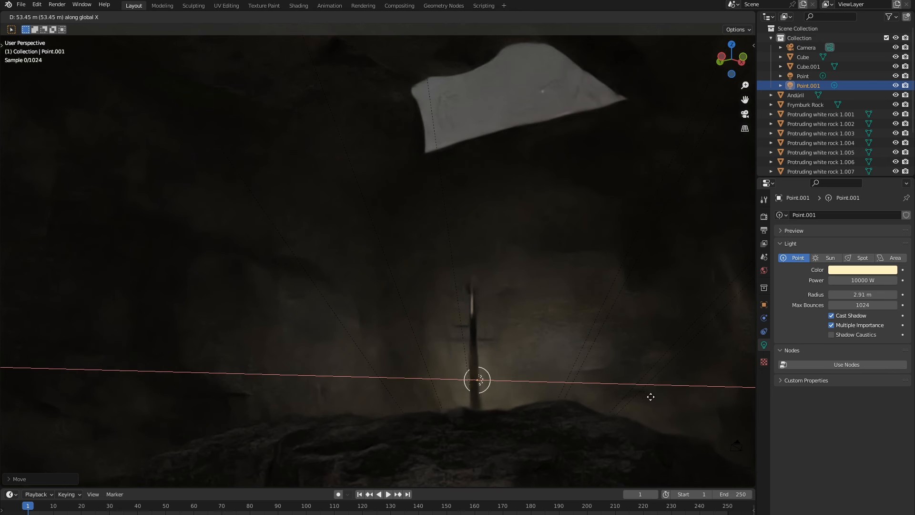
pyautogui.click(643, 396)
# Step: Hide and unhide the point light to compare its effect, and move it back about 45 m along the X axis towards the sword
pyautogui.moveTo(615, 411); pyautogui.dragTo(550, 420, button='middle')
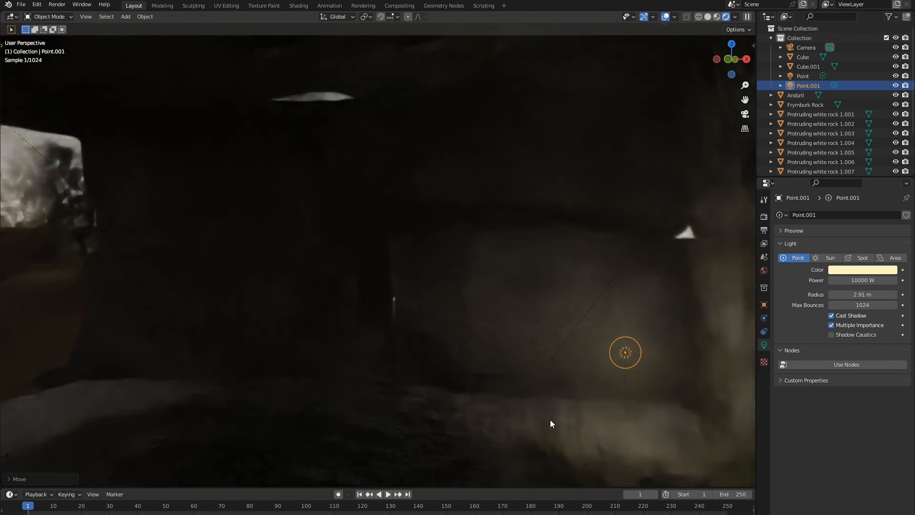
pyautogui.press('h')
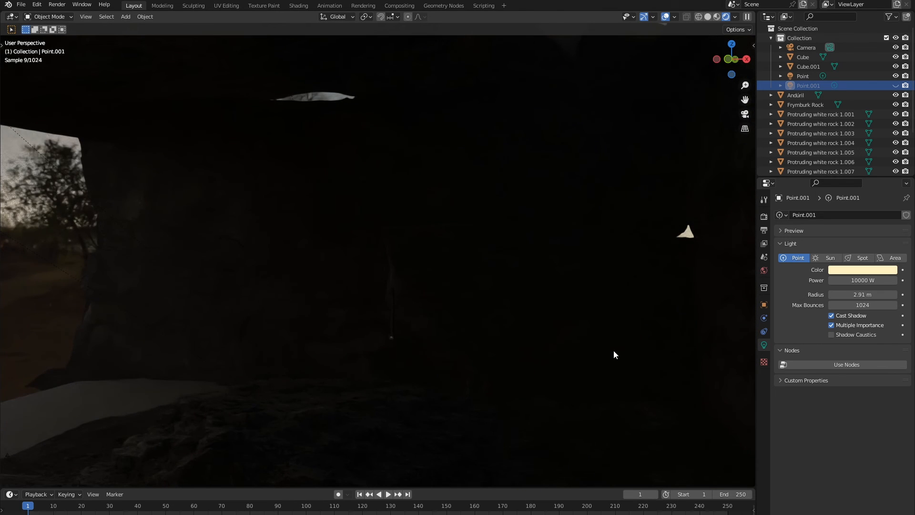
pyautogui.hotkey('alt', 'h')
pyautogui.press('g')
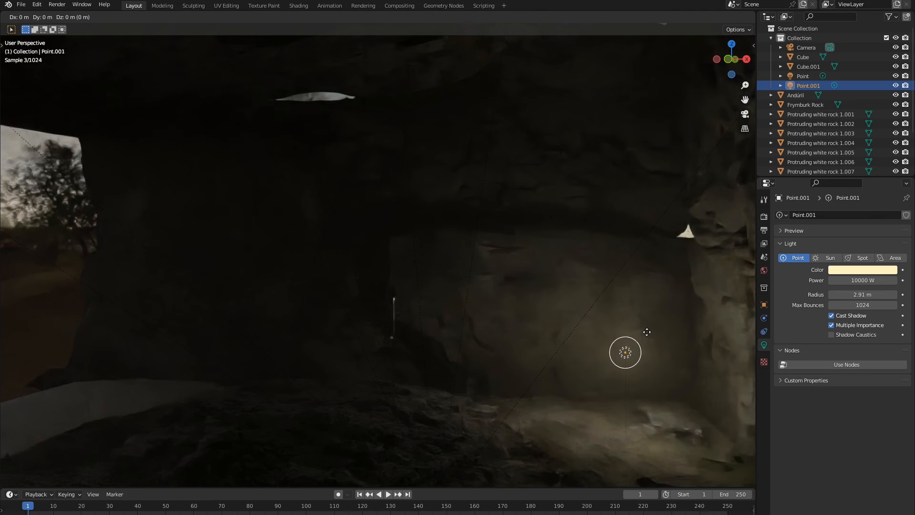
pyautogui.press('y')
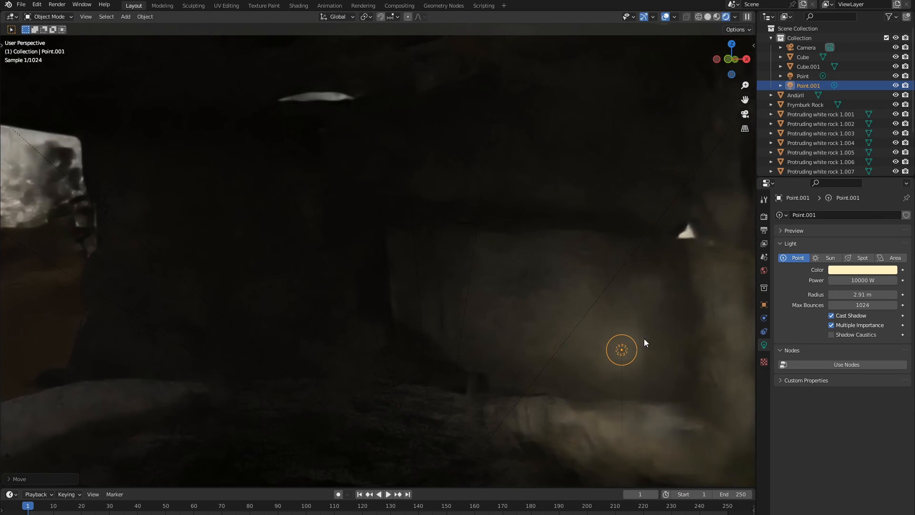
pyautogui.press('x')
pyautogui.click(489, 361)
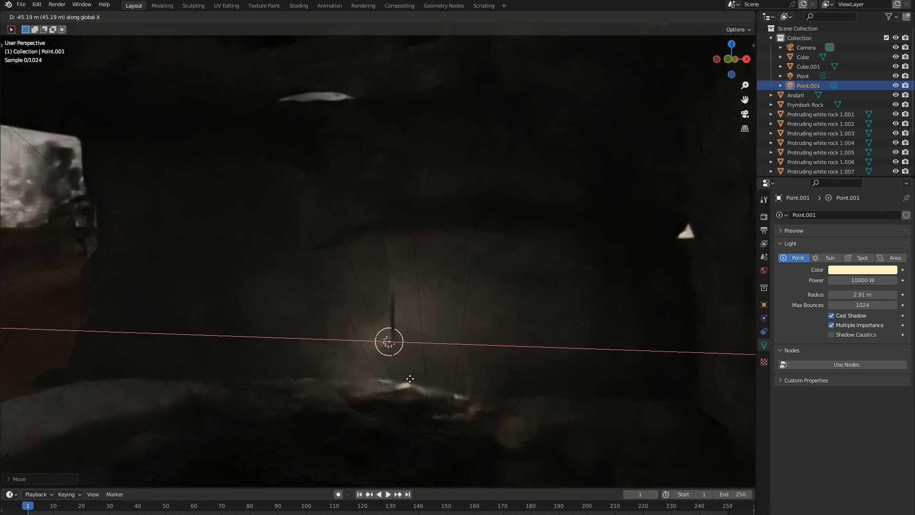
pyautogui.click(408, 379)
# Step: Move the point light along the X axis across to the other side of the sword's blade
pyautogui.moveTo(438, 389); pyautogui.dragTo(464, 392, button='middle')
pyautogui.press('g')
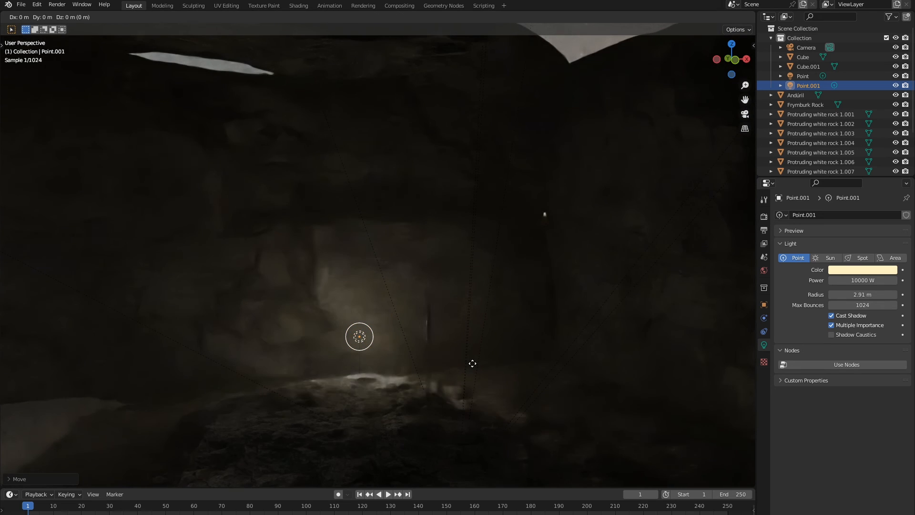
pyautogui.press('x')
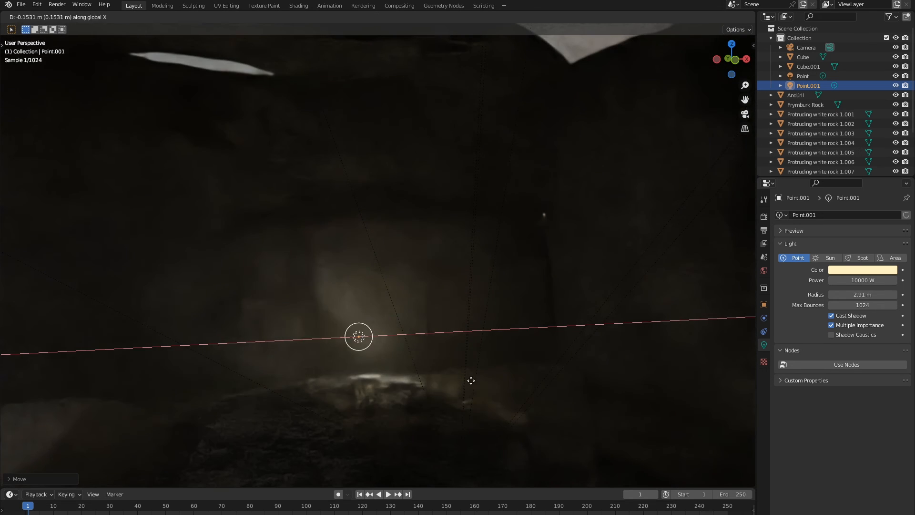
pyautogui.click(572, 394)
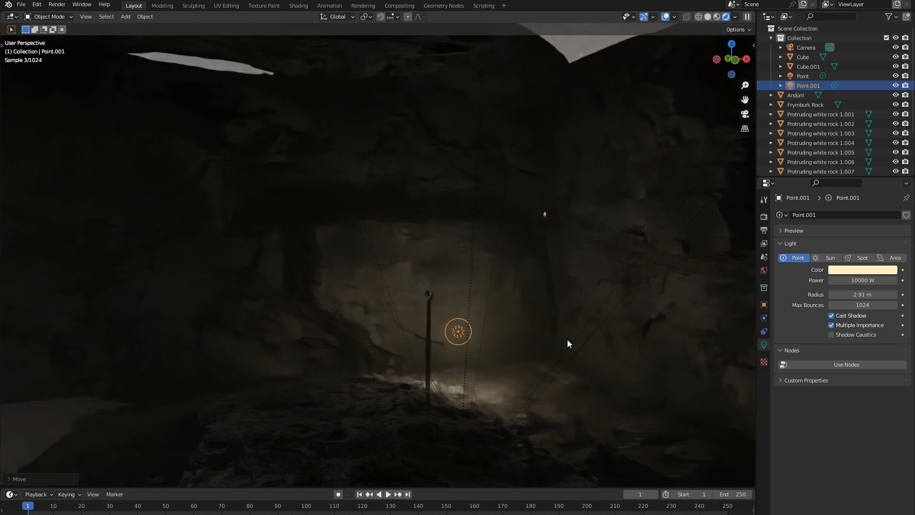
# Step: Reposition the point light over the sword as seen from above, adjusting its height along the Z axis
pyautogui.moveTo(530, 383); pyautogui.dragTo(433, 422, button='middle')
pyautogui.scroll(8, 508, 430)
pyautogui.keyDown('shift'); pyautogui.moveTo(382, 401); pyautogui.dragTo(369, 351, button='middle'); pyautogui.keyUp('shift')
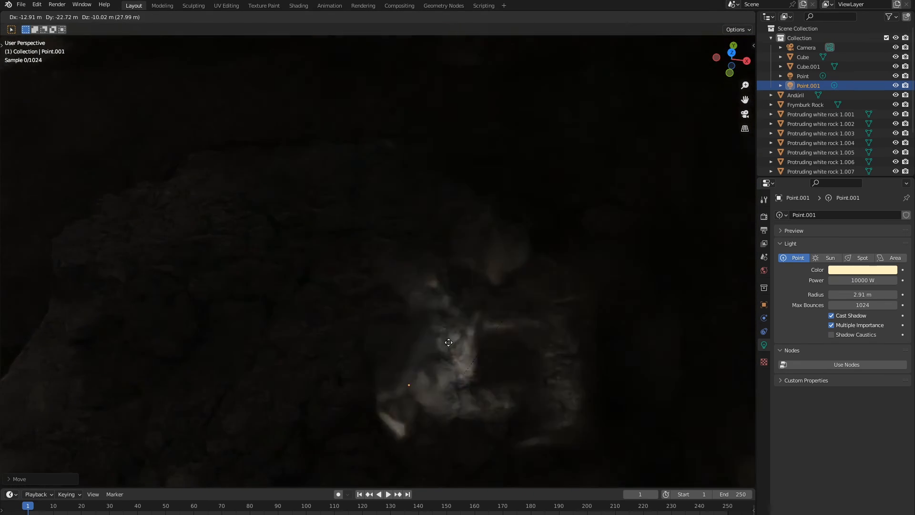
pyautogui.press('z')
pyautogui.press('z')
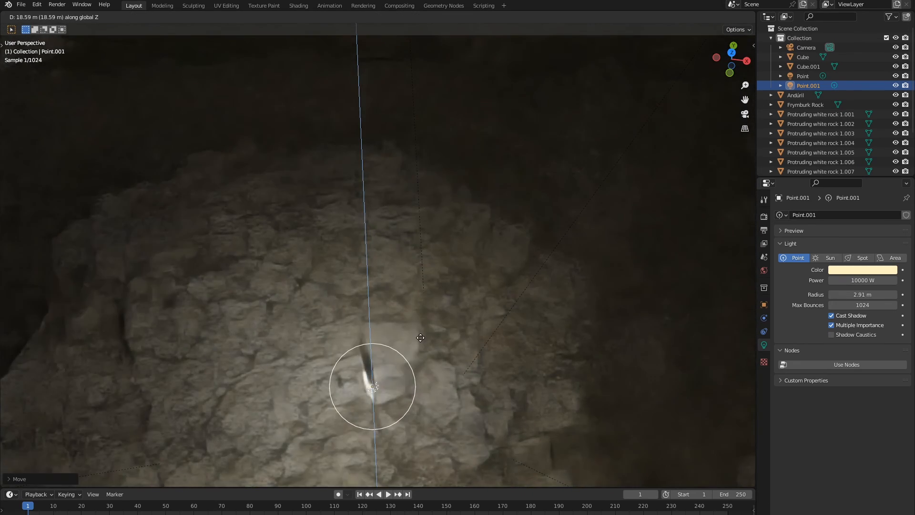
pyautogui.press('z')
pyautogui.click(440, 318)
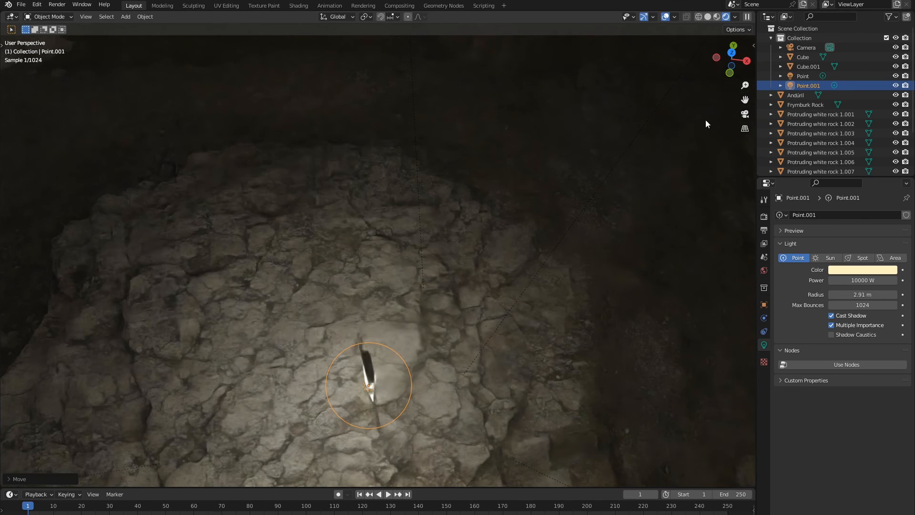
# Step: Lower the point light to just below the sword's crossguard in the camera view and set its radius to 10.8 m
pyautogui.click(745, 114)
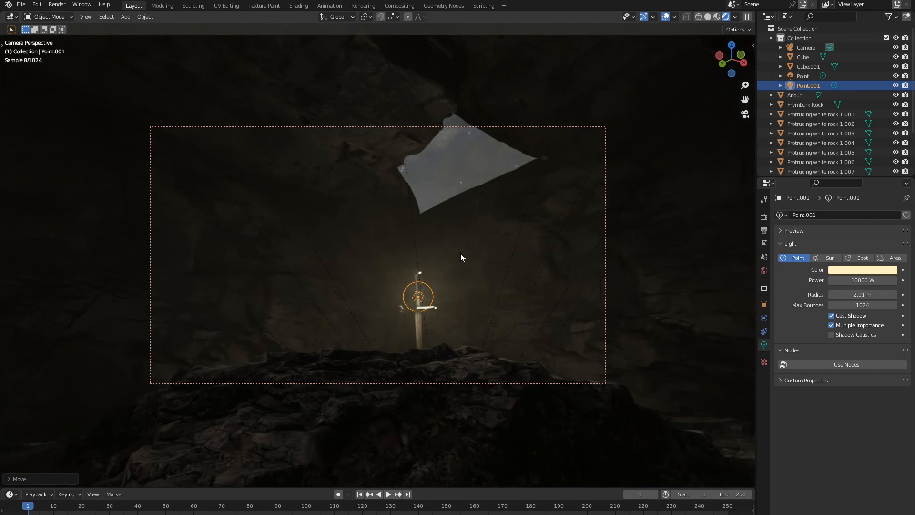
pyautogui.press('g')
pyautogui.press('z')
pyautogui.press('z')
pyautogui.press('z')
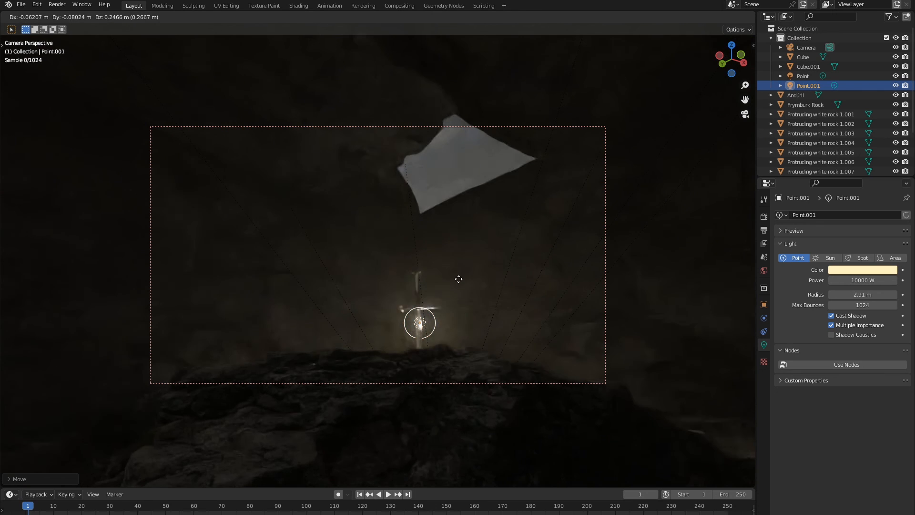
pyautogui.click(458, 280)
pyautogui.moveTo(857, 295); pyautogui.dragTo(897, 295)
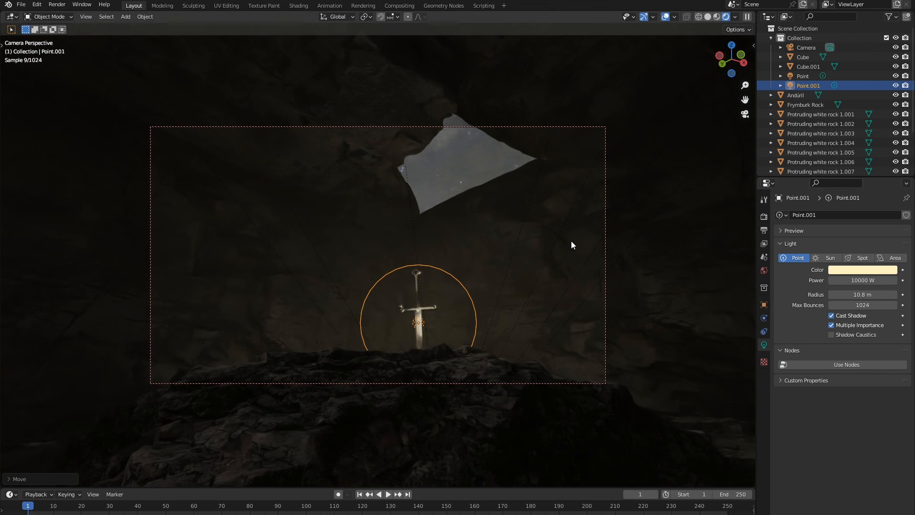
# Step: Nudge the camera framing and rotate the Andúril sword around the global Z axis to turn its crossguard
pyautogui.moveTo(666, 277); pyautogui.dragTo(656, 277, button='middle')
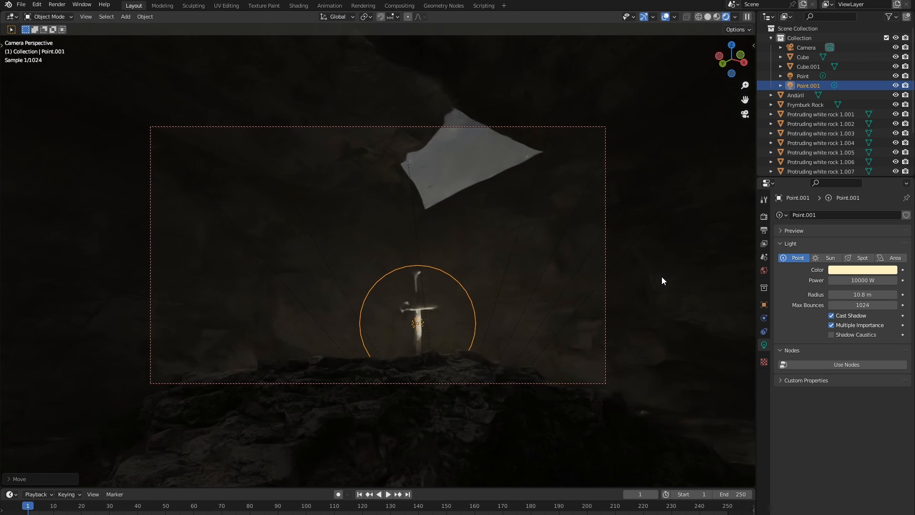
pyautogui.click(413, 274)
pyautogui.press('r')
pyautogui.press('z')
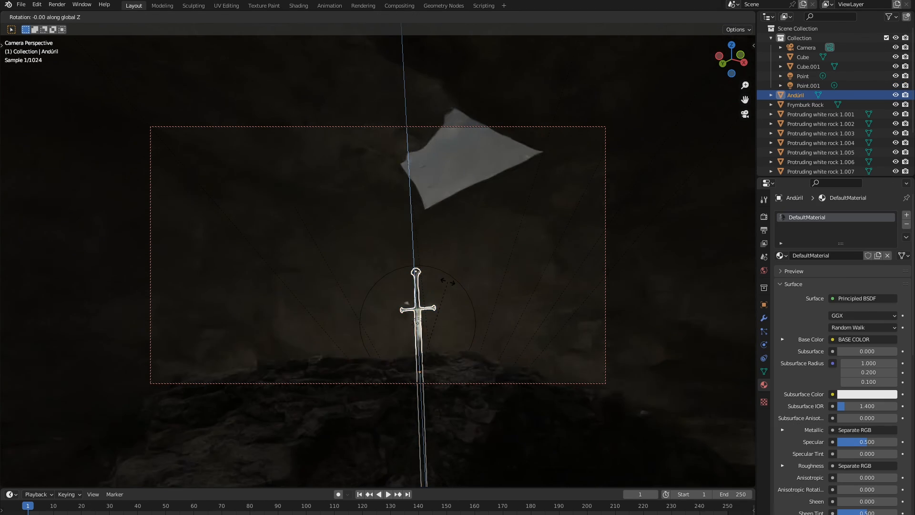
pyautogui.click(438, 268)
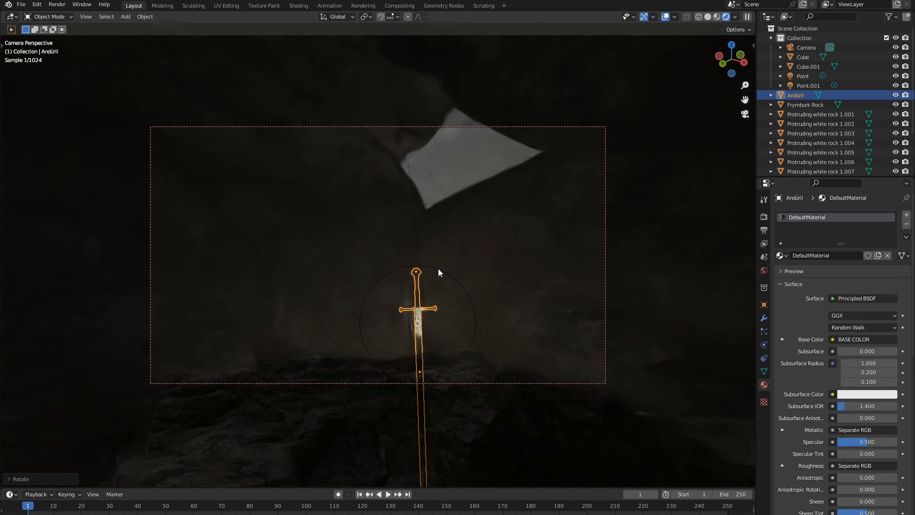
pyautogui.click(460, 154)
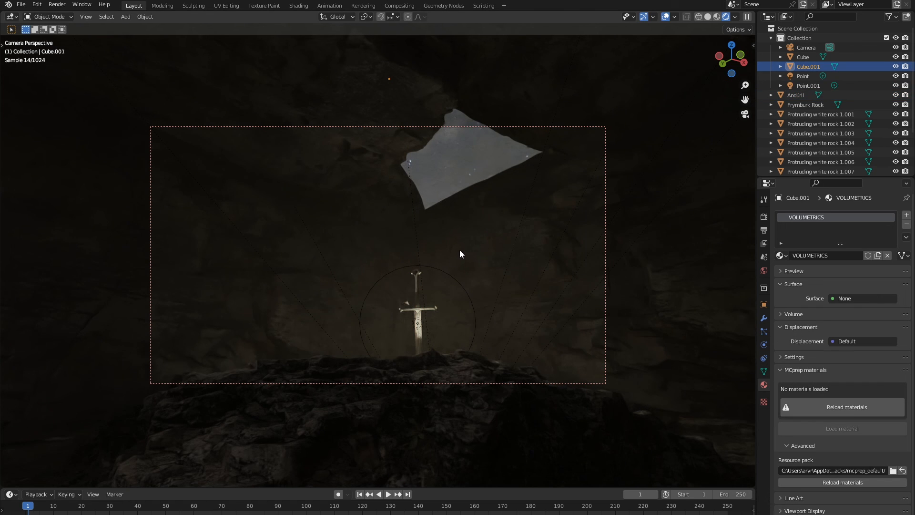
# Step: Rotate the Andúril sword by about -10° more around the global Z axis, and deselect it
pyautogui.click(415, 284)
pyautogui.press('r')
pyautogui.press('z')
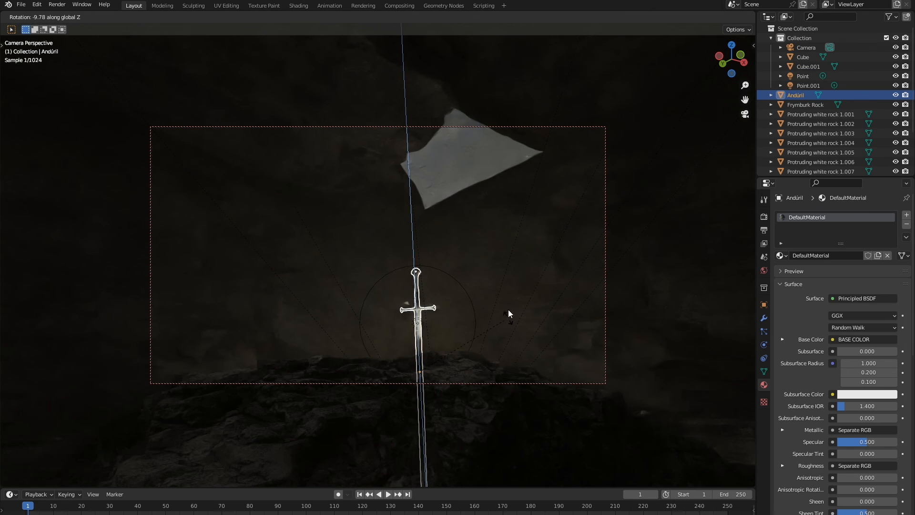
pyautogui.click(508, 311)
pyautogui.click(439, 166)
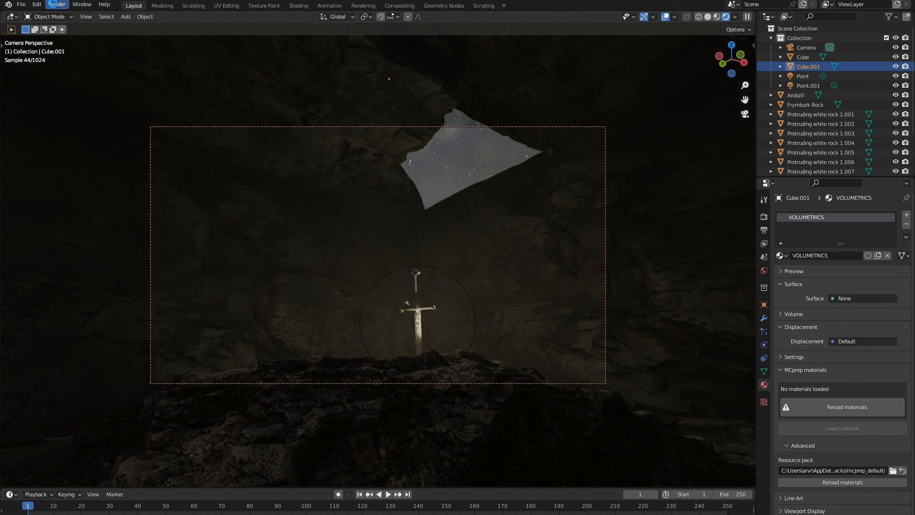
# Step: Render the cave scene as a still image from the camera
pyautogui.click(56, 4)
pyautogui.click(70, 16)
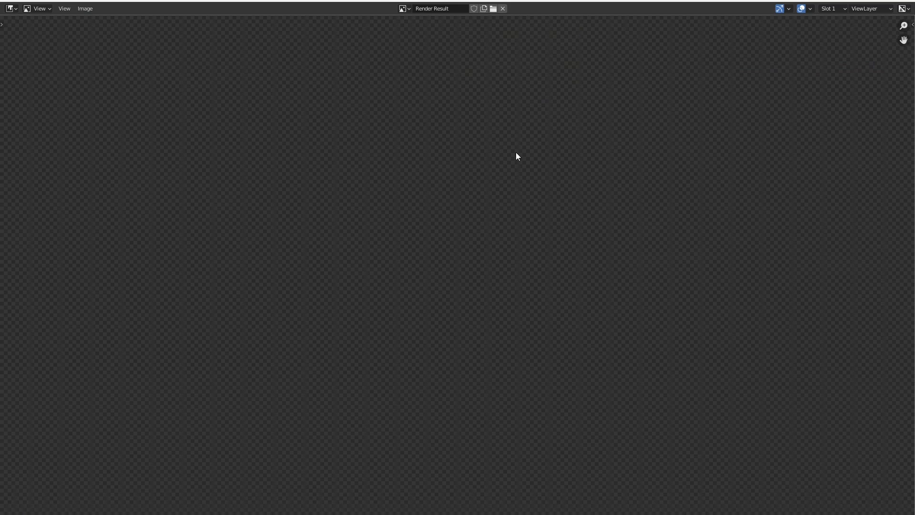